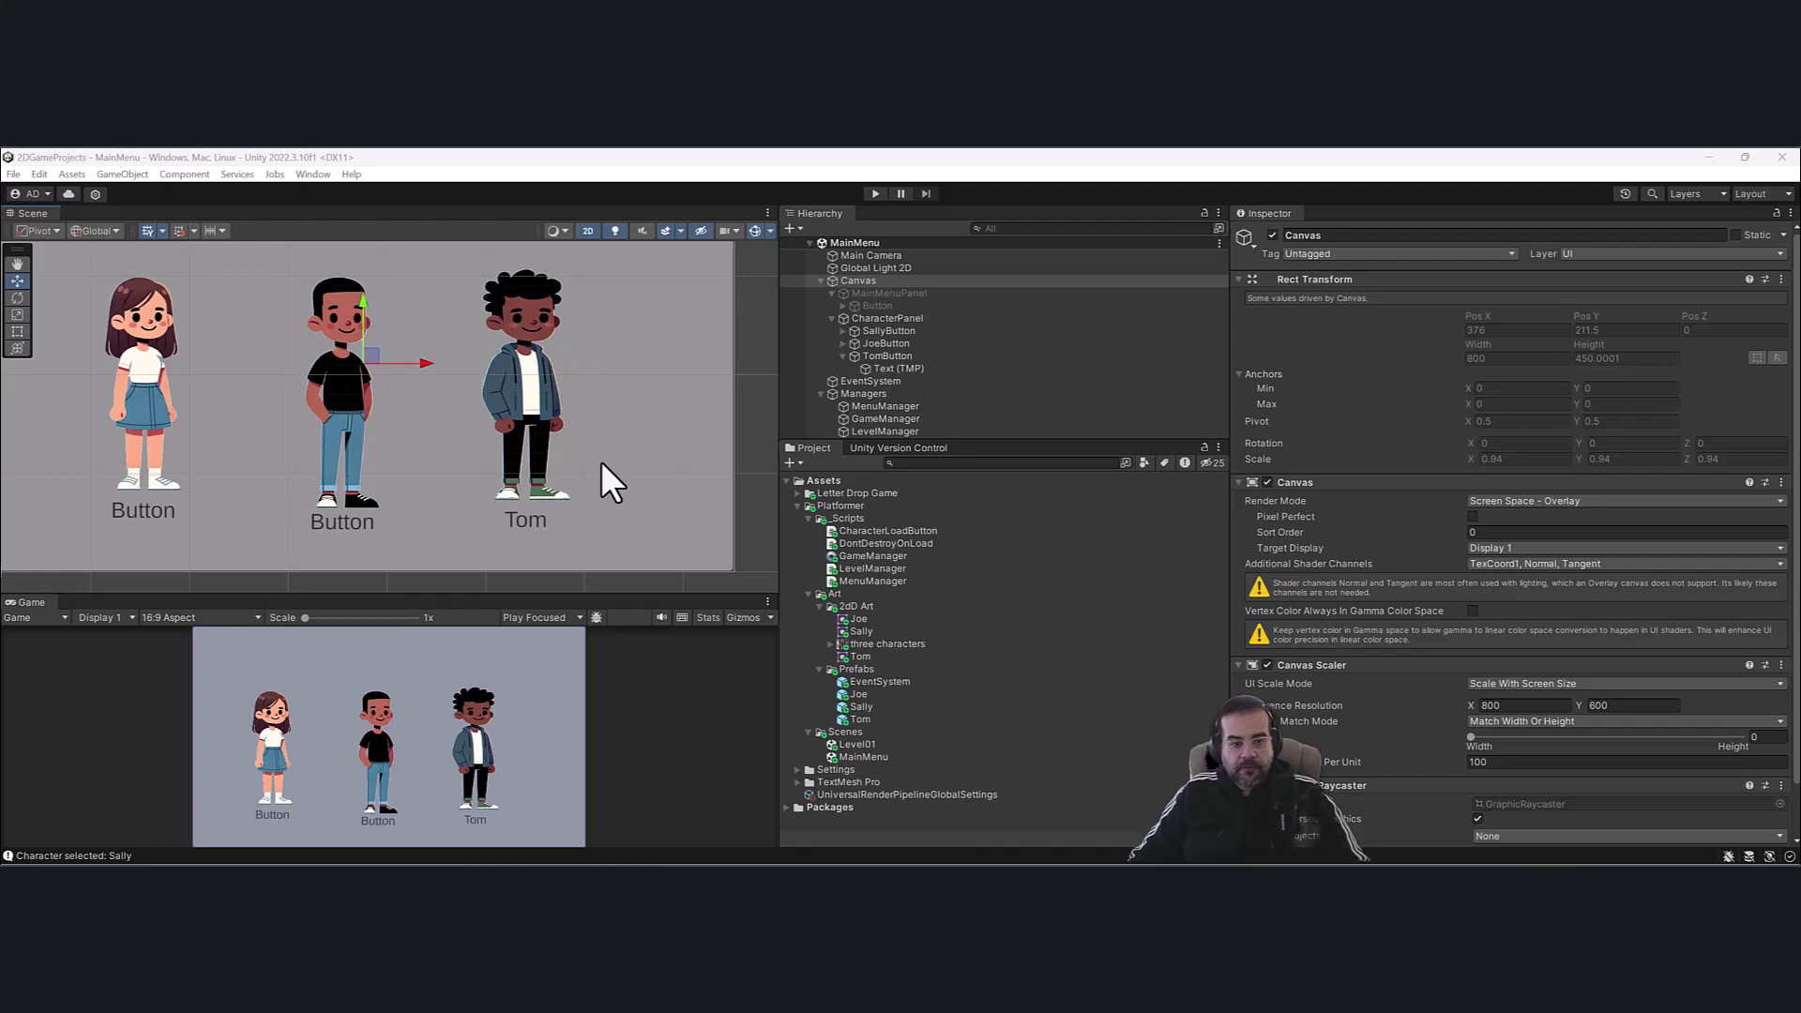
Play-test the main menu by choosing Sally and confirm Level01 loads.
{"action": "left_click", "coordinate": [876, 193]}
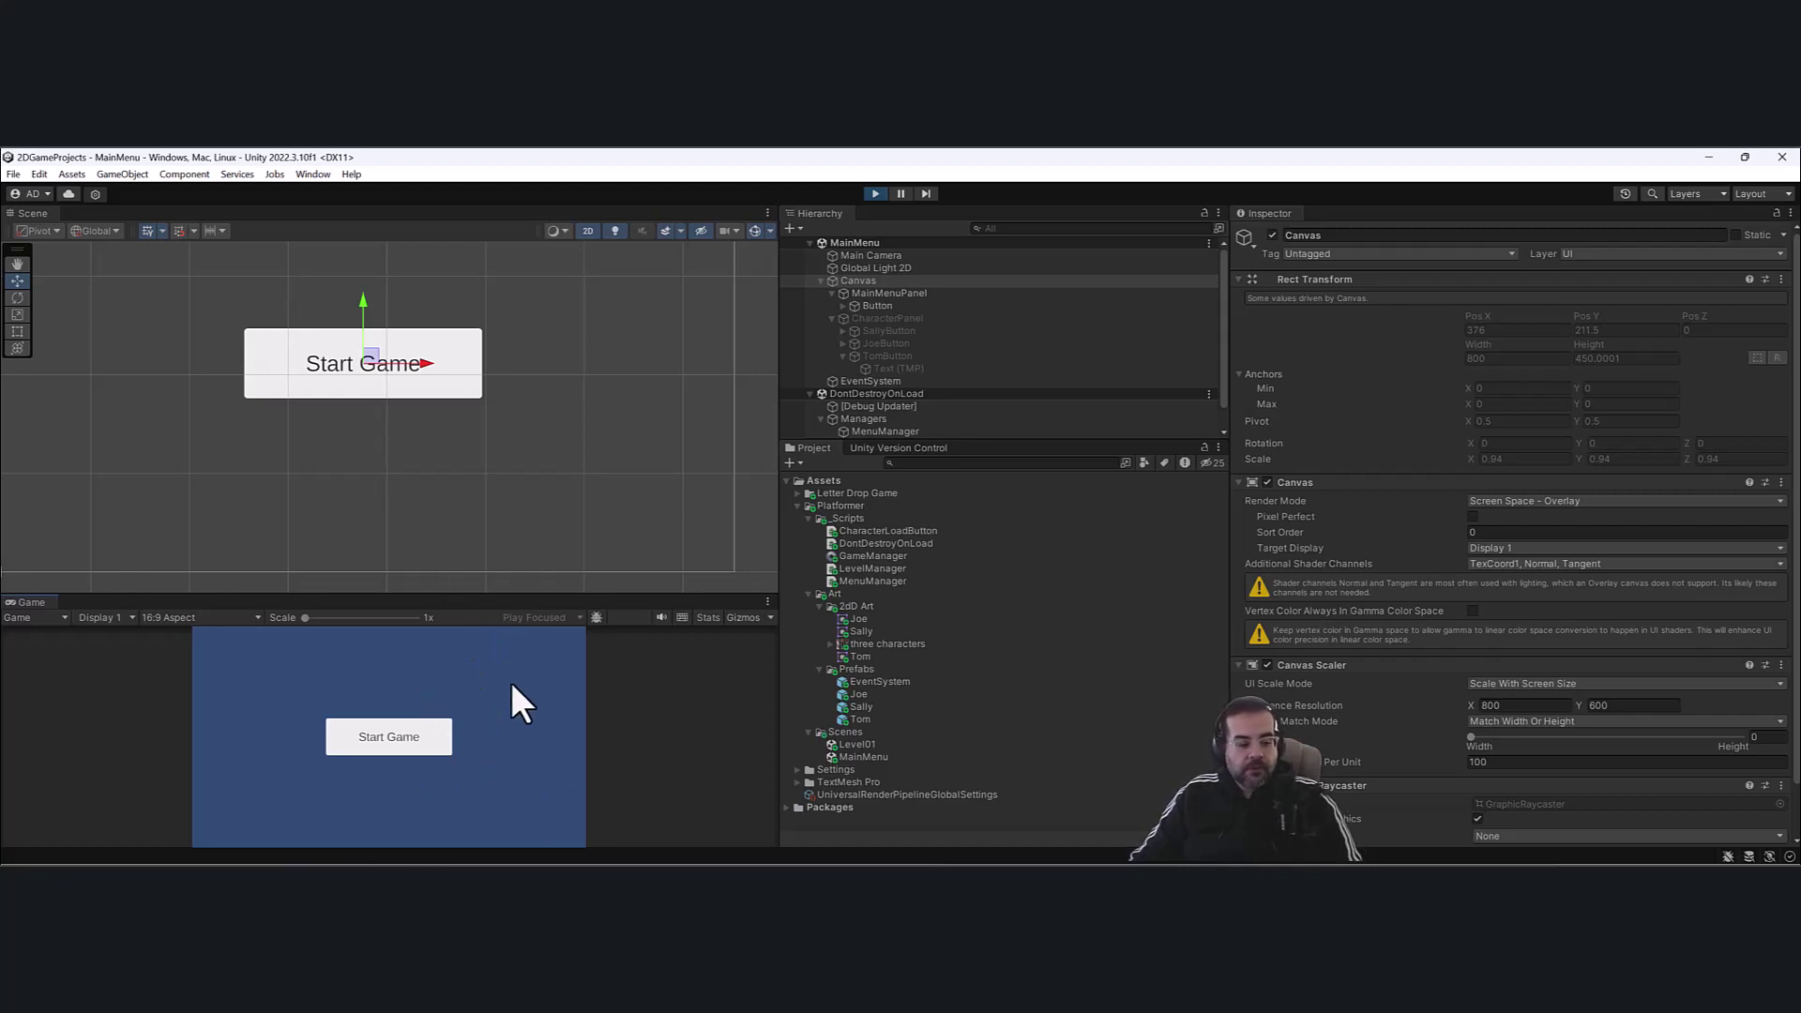
{"action": "left_click_drag", "start_coordinate": [495, 597], "coordinate": [503, 539]}
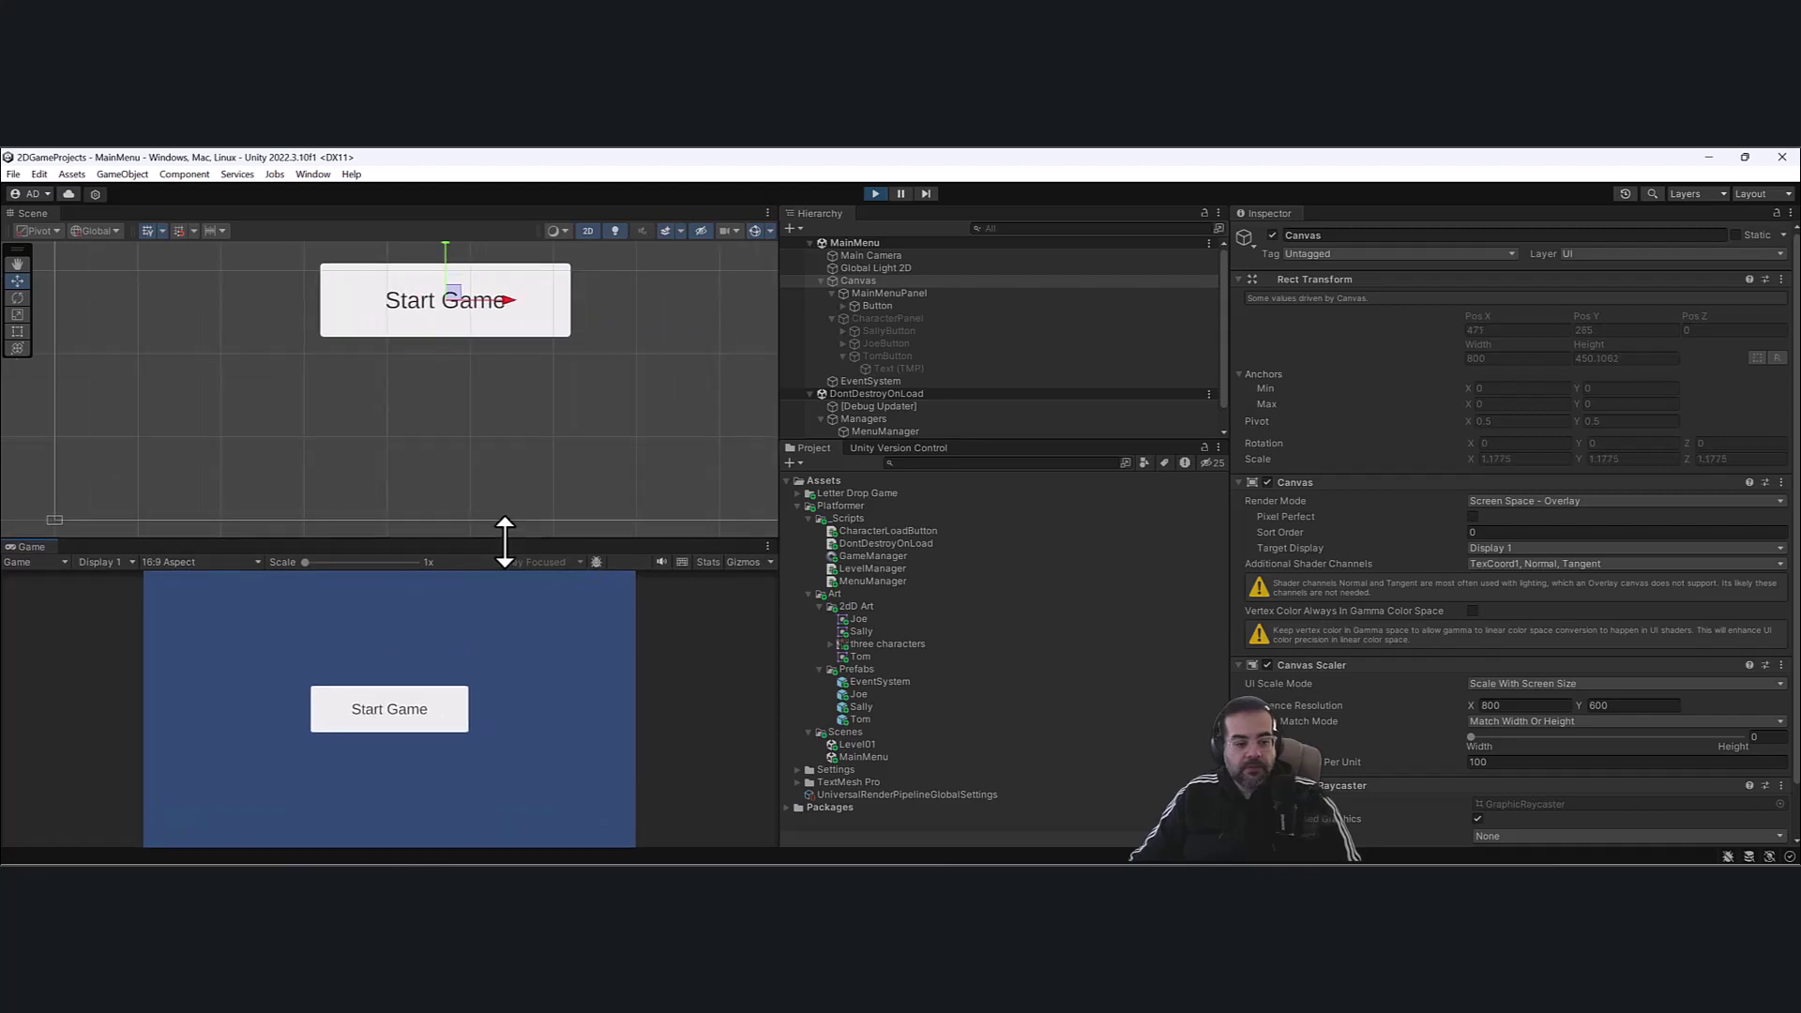
{"action": "left_click", "coordinate": [428, 709]}
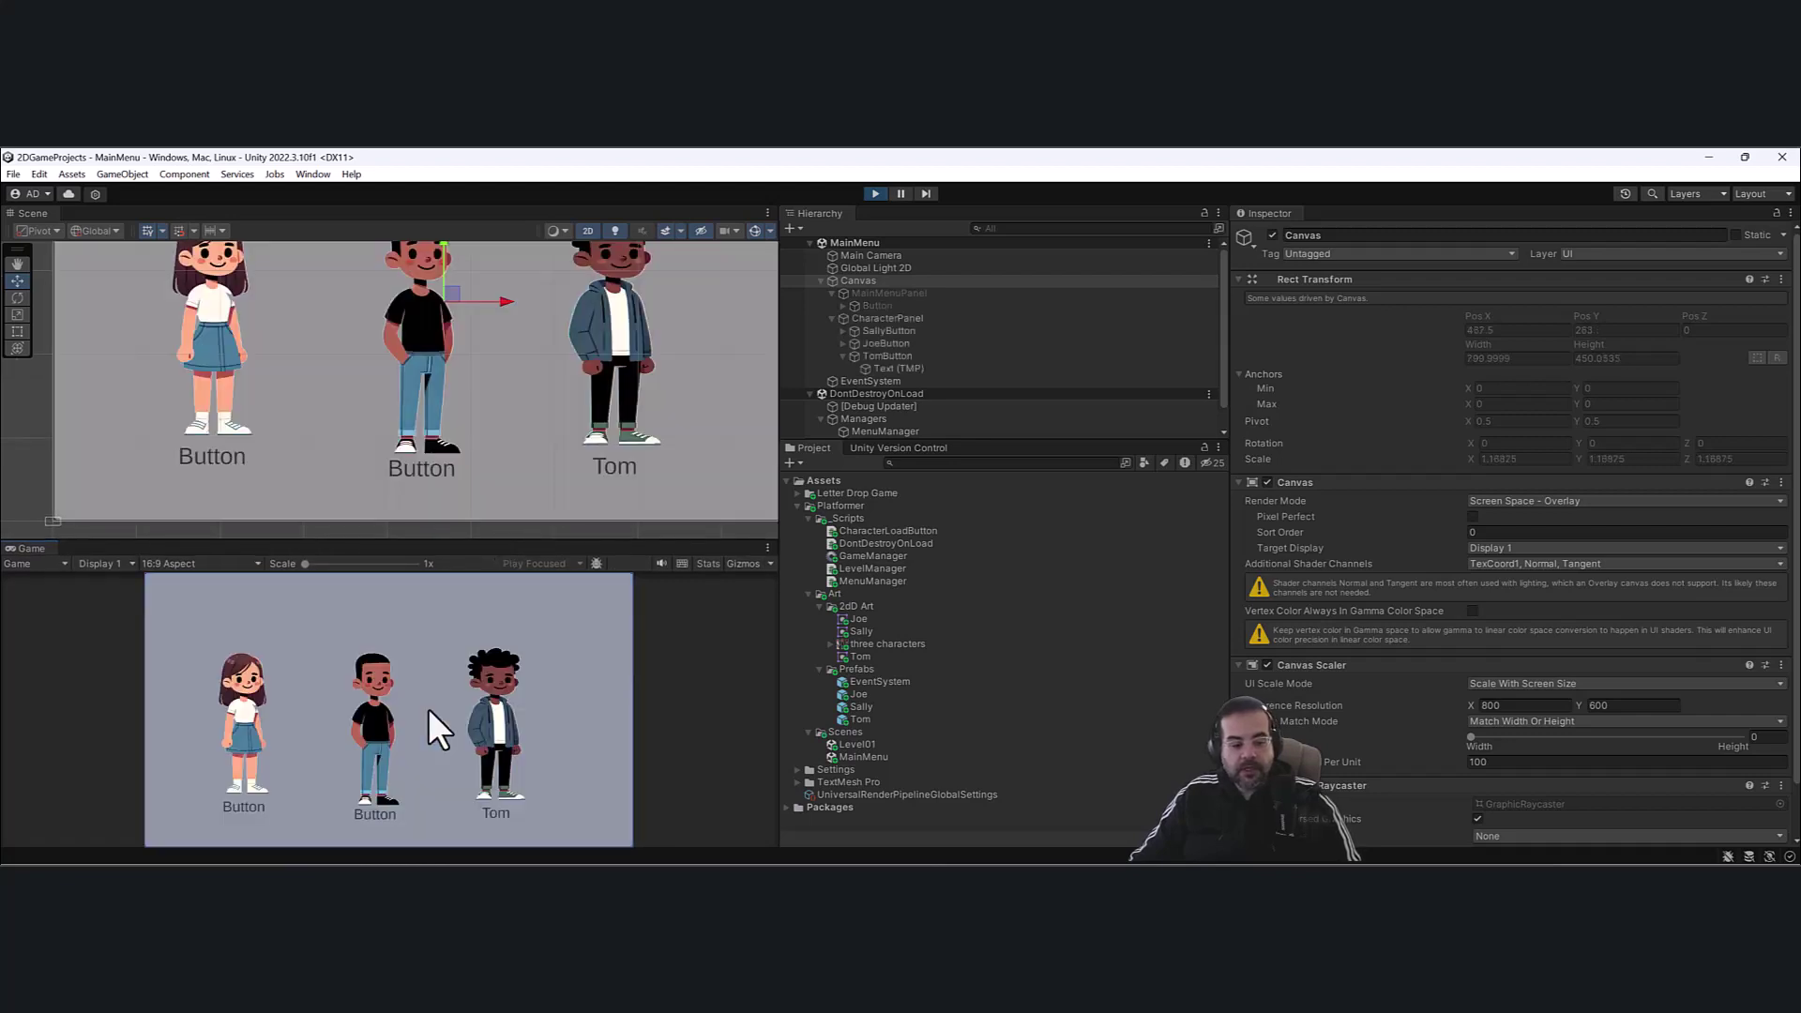
{"action": "left_click", "coordinate": [239, 739]}
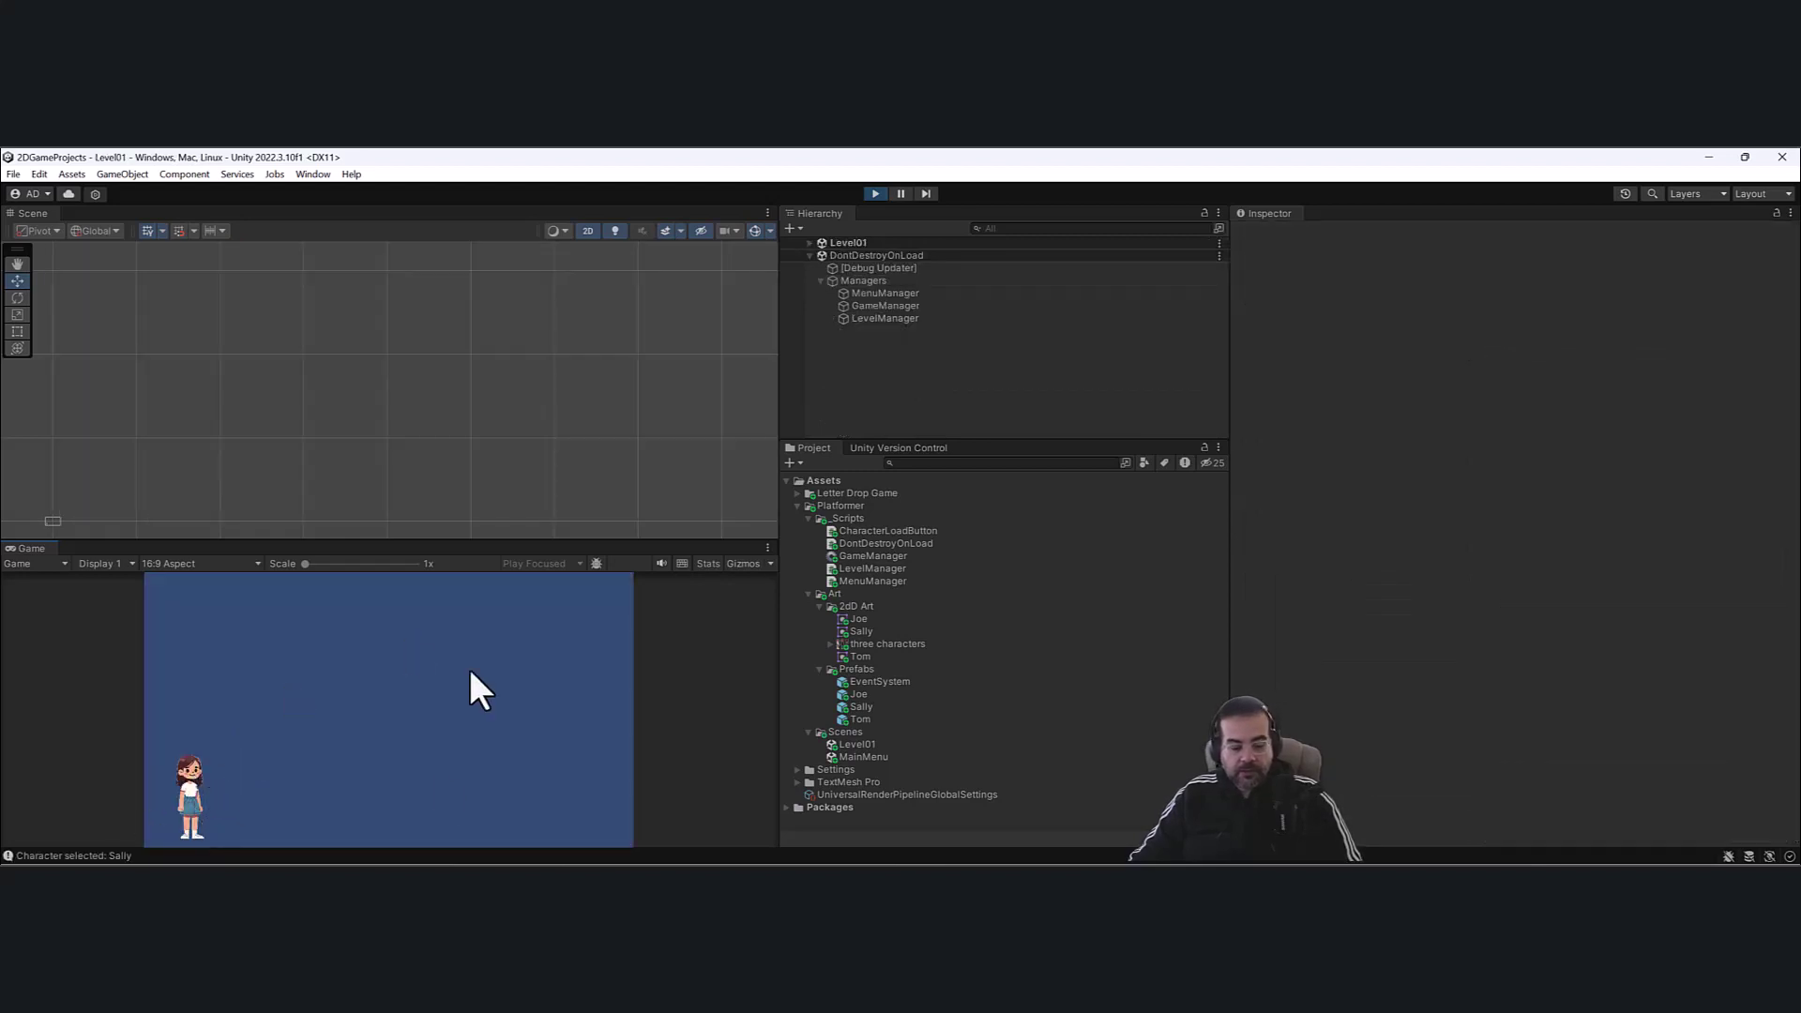
{"action": "left_click", "coordinate": [876, 192]}
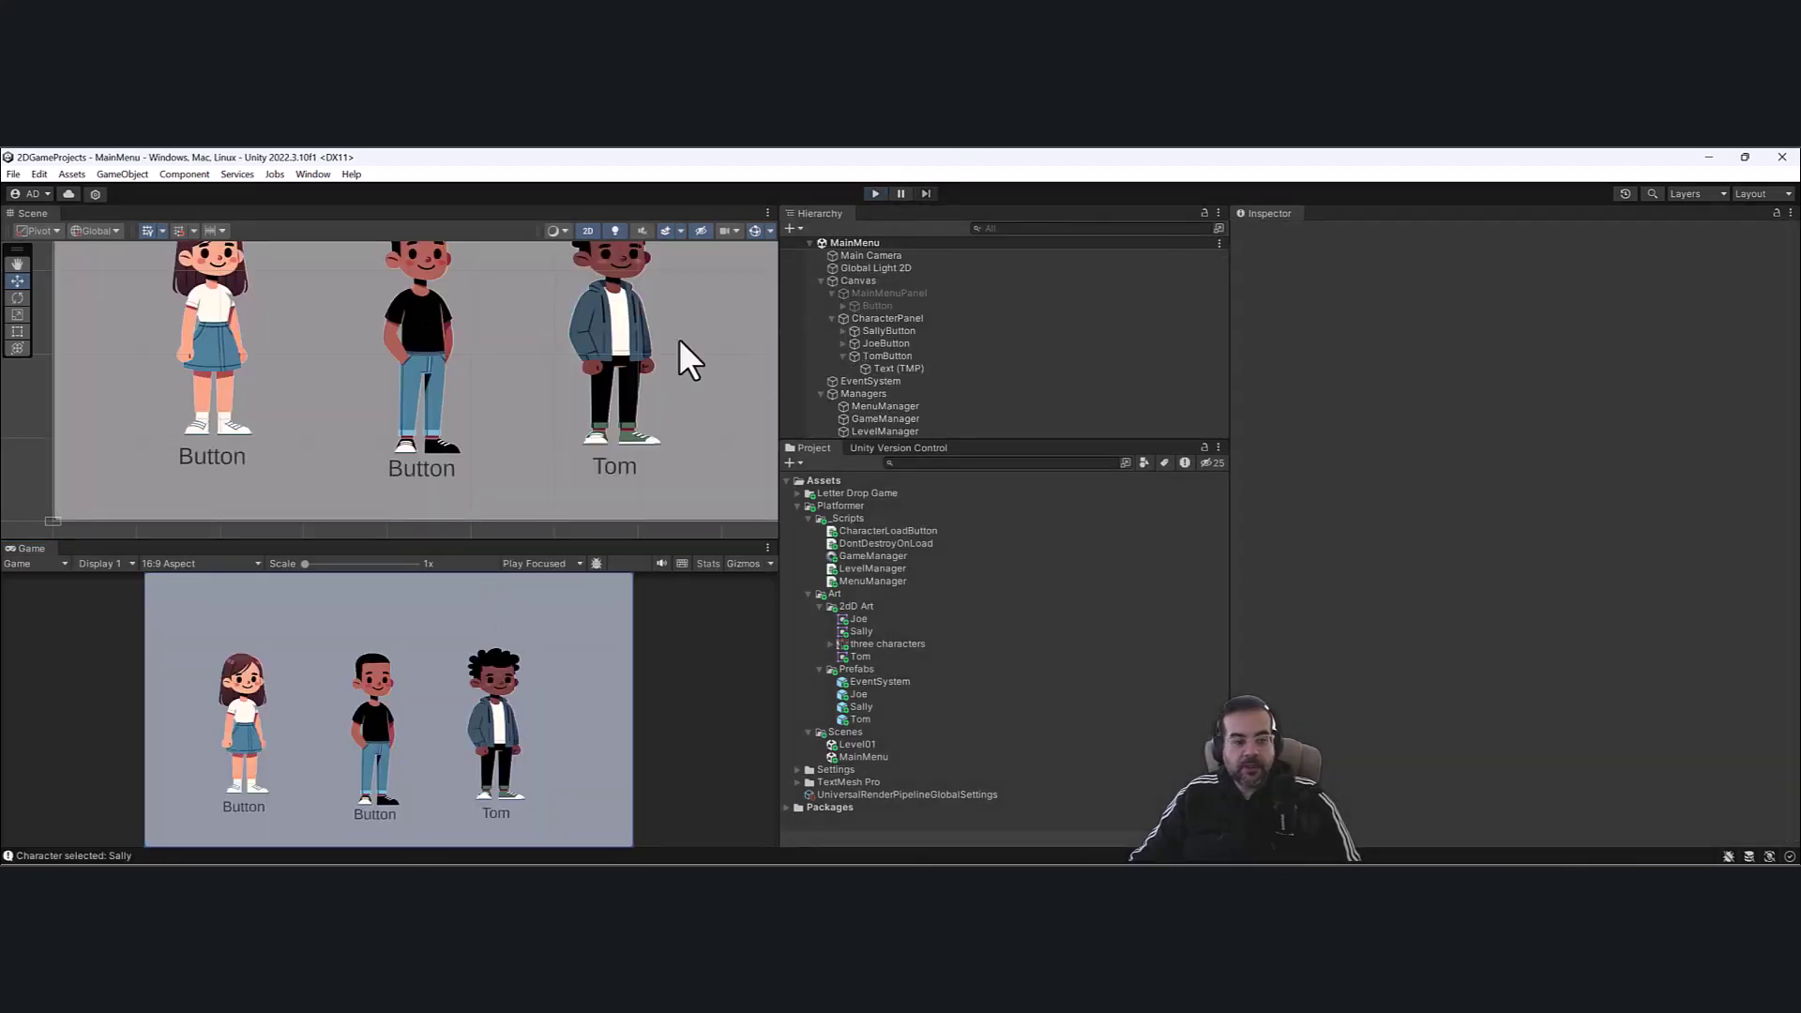
Replay the game, choose Joe and confirm Level01 loads.
{"action": "left_click", "coordinate": [876, 192]}
{"action": "left_click", "coordinate": [427, 709]}
{"action": "left_click", "coordinate": [371, 746]}
{"action": "left_click", "coordinate": [865, 195]}
Replay with Tom, confirm Level01 loads, stop, and collapse the Platformer folder.
{"action": "left_click", "coordinate": [865, 194]}
{"action": "left_click", "coordinate": [437, 704]}
{"action": "left_click", "coordinate": [512, 734]}
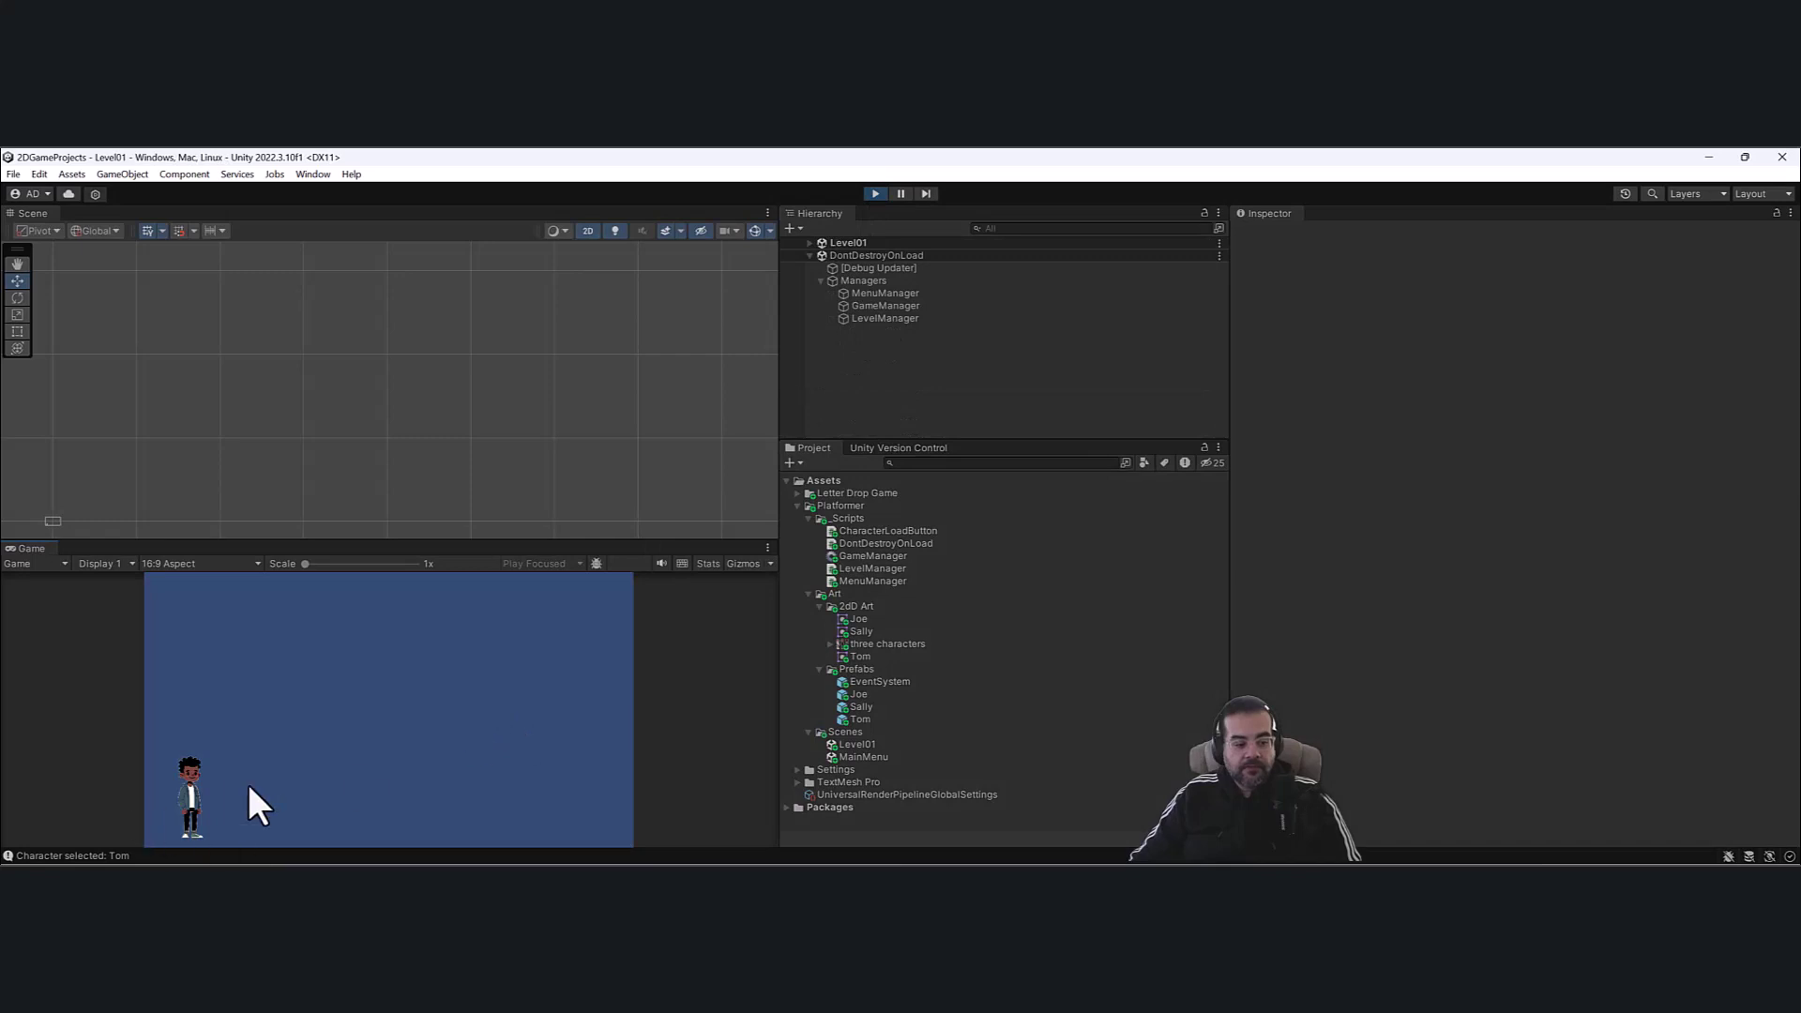
{"action": "left_click", "coordinate": [878, 194]}
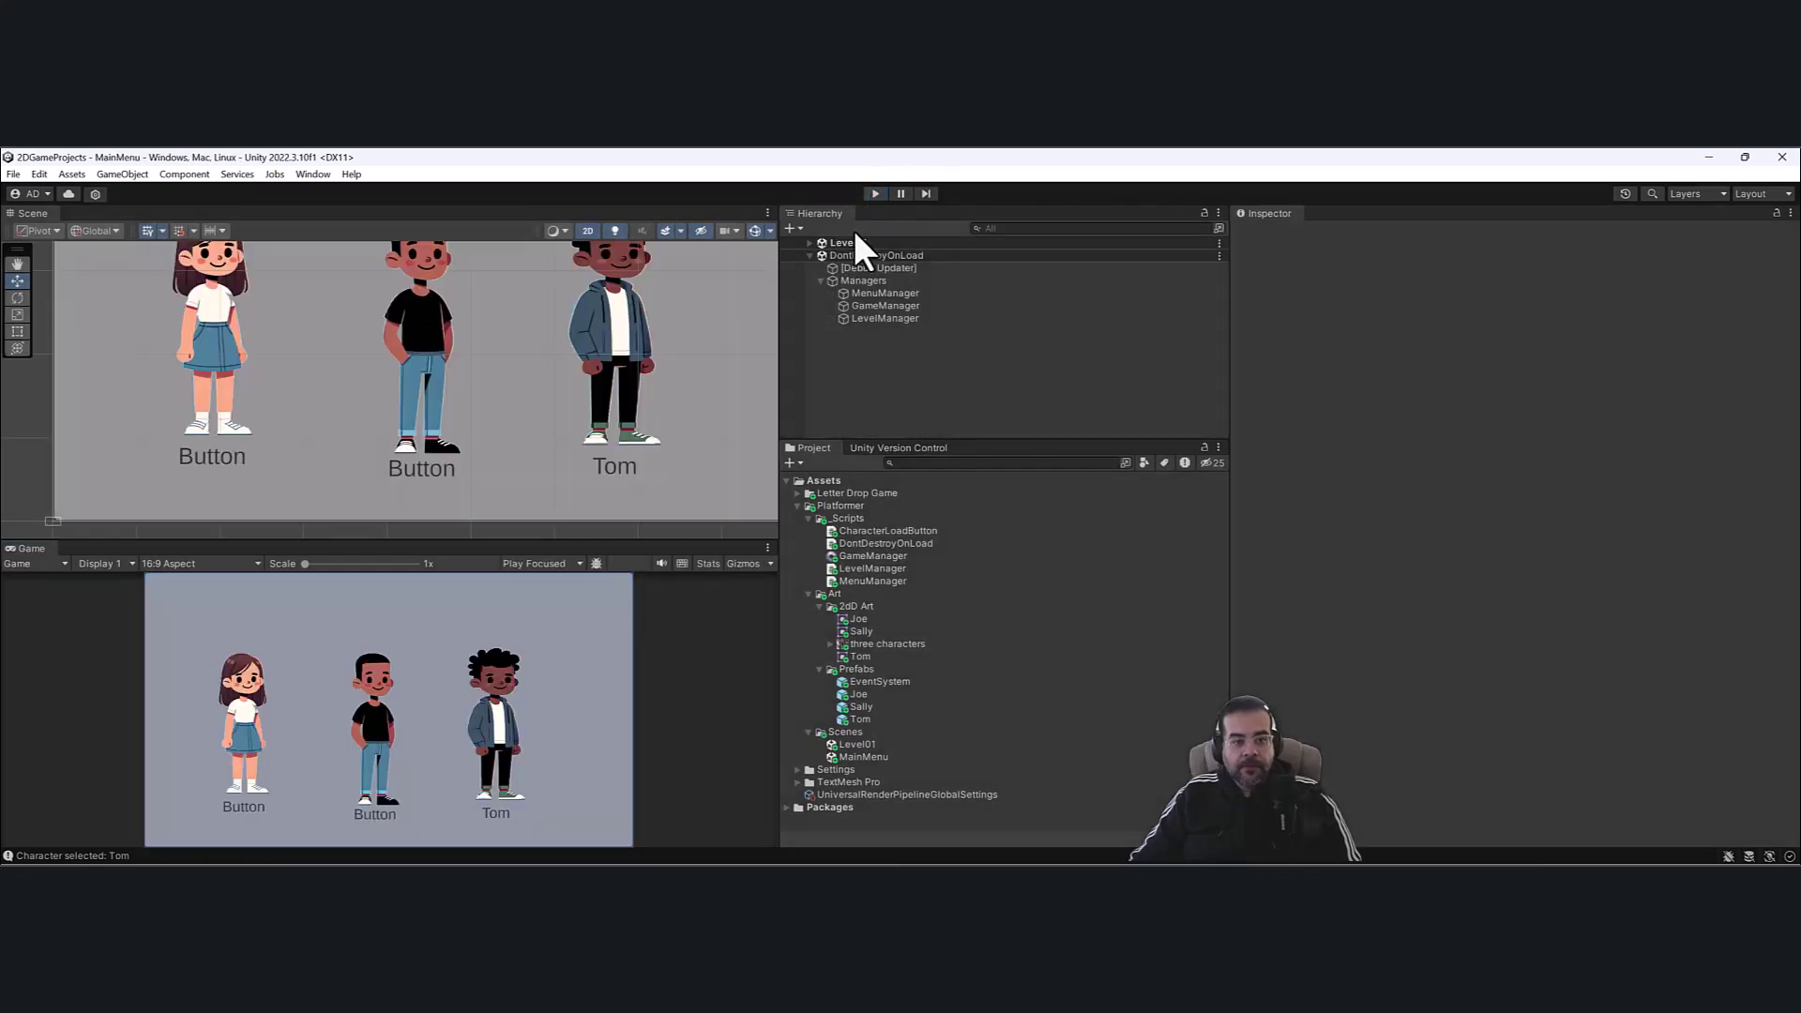
{"action": "left_click", "coordinate": [798, 506]}
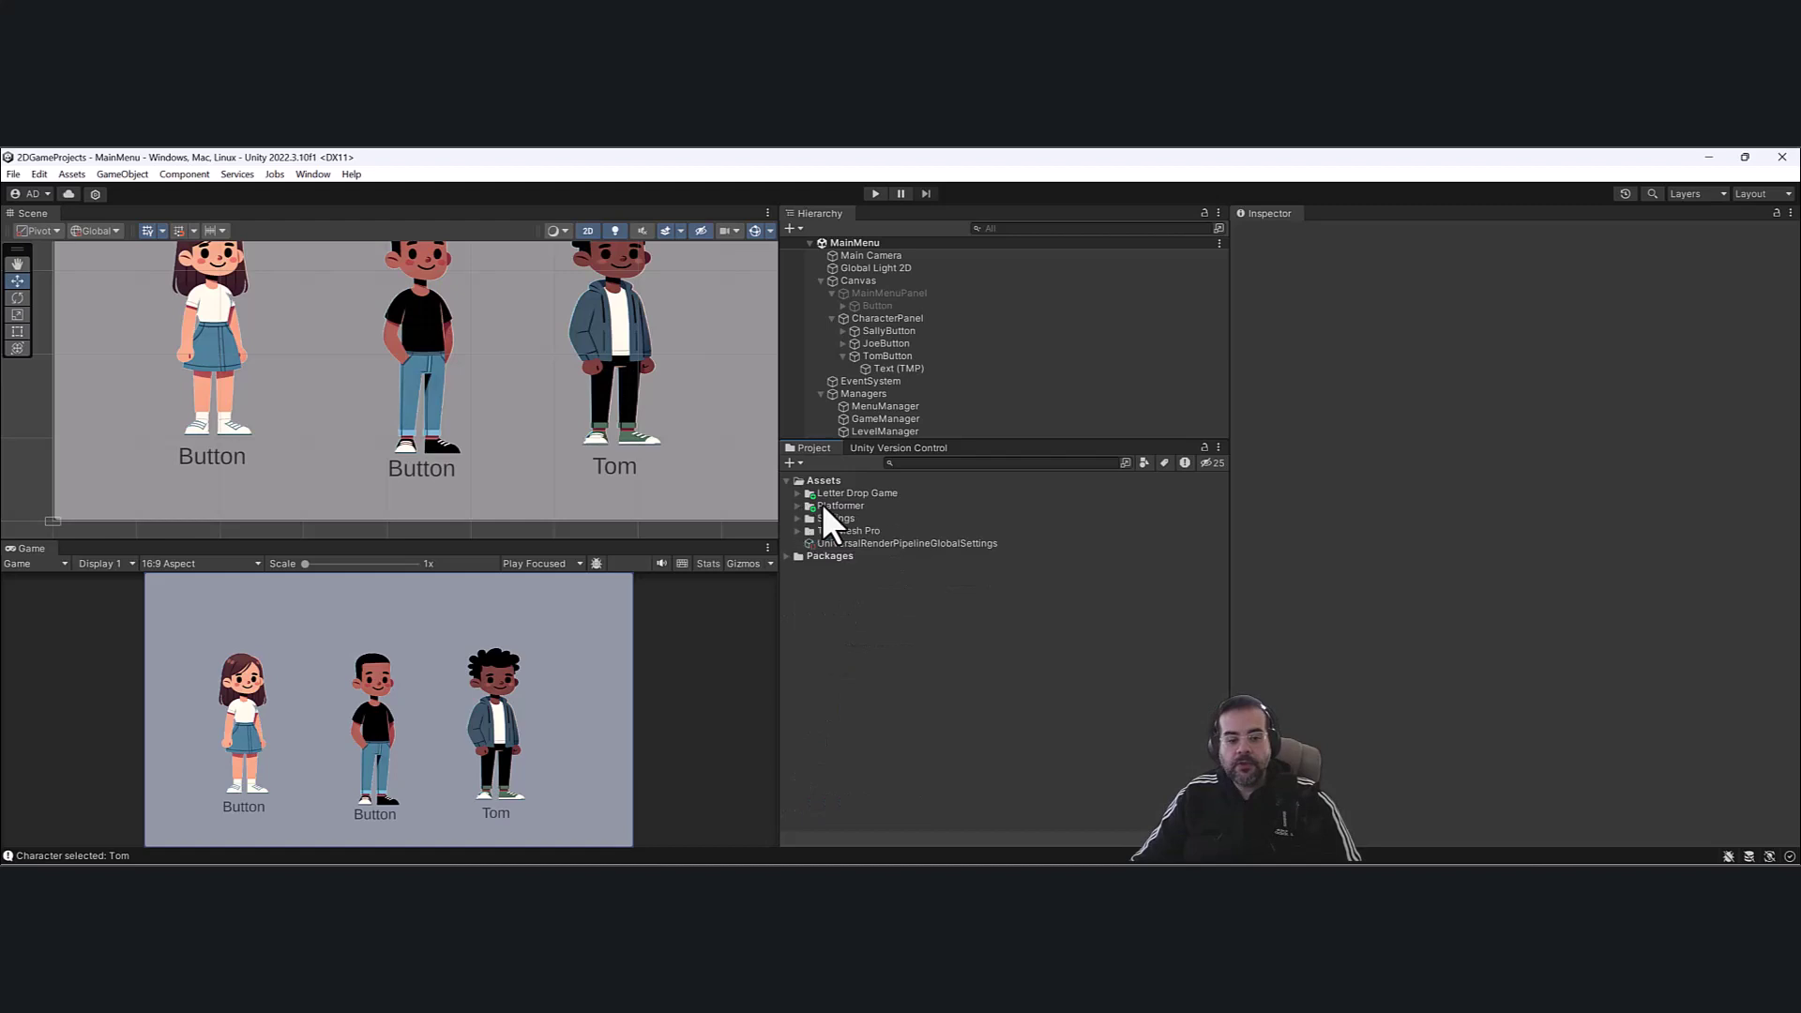
Create a new Untitled scene from the Lit 2D (URP) scene template.
{"action": "left_click", "coordinate": [13, 174]}
{"action": "left_click", "coordinate": [52, 192]}
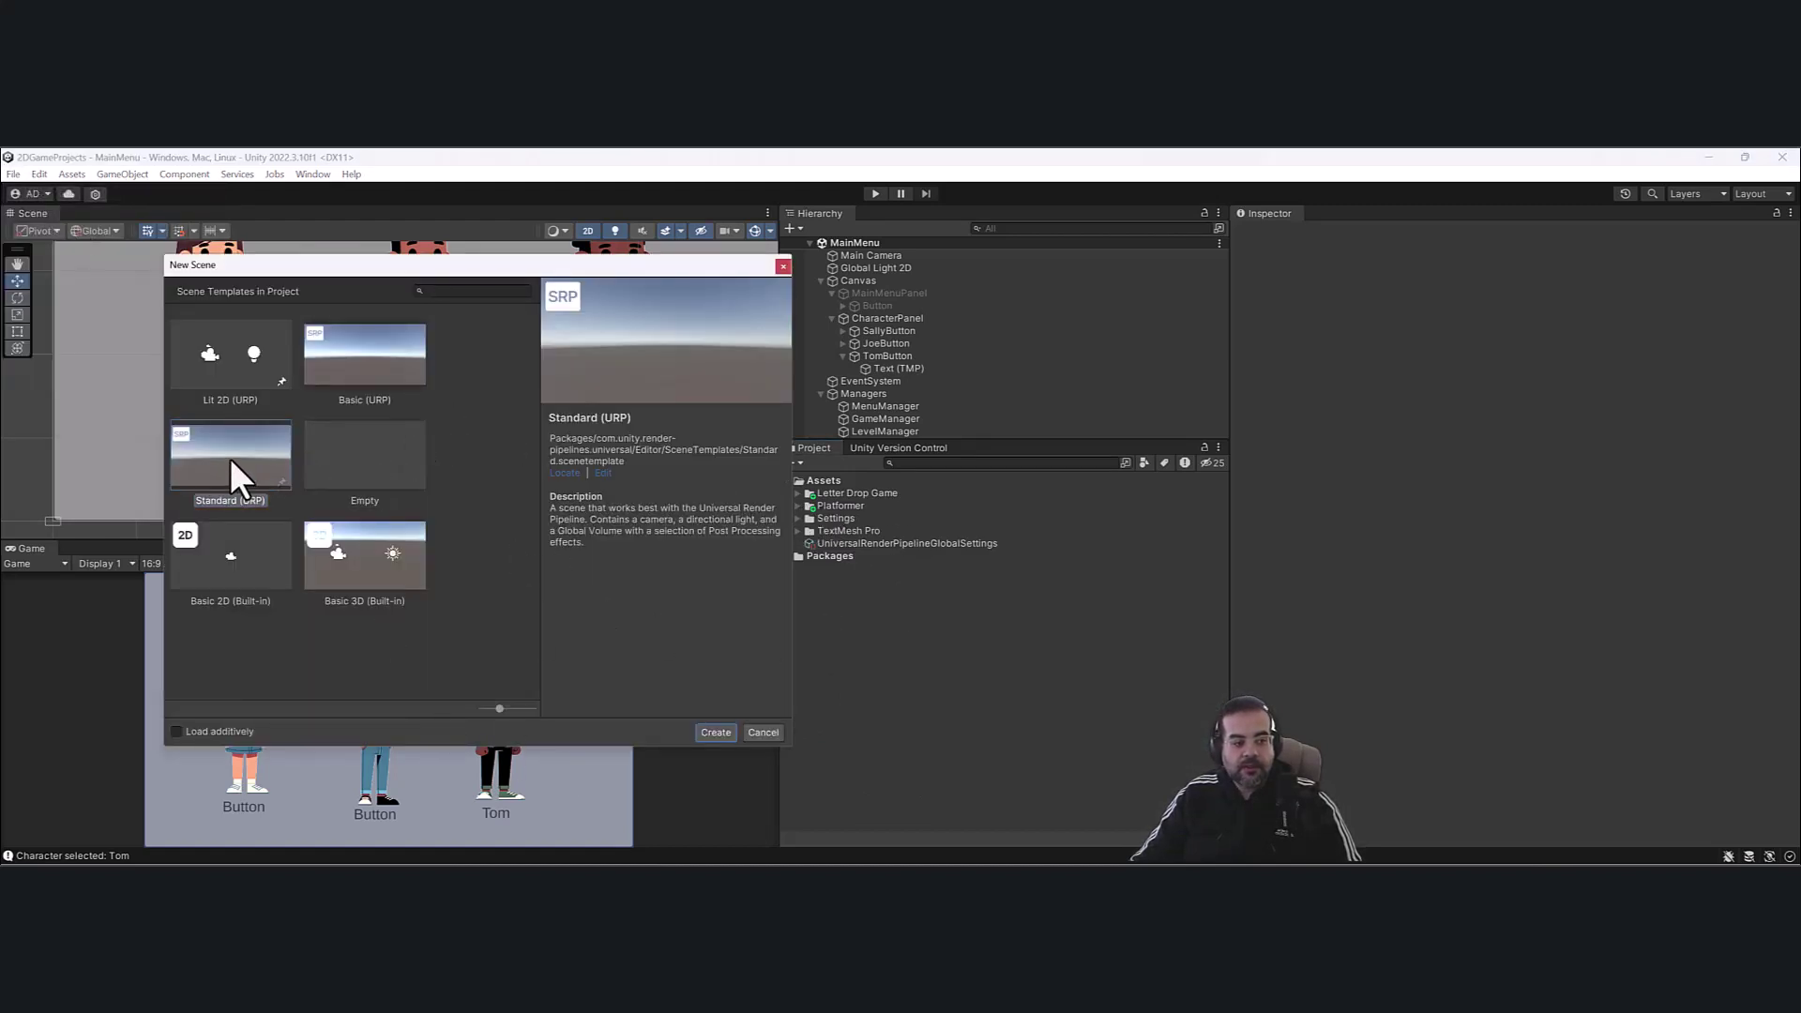
{"action": "left_click", "coordinate": [237, 347]}
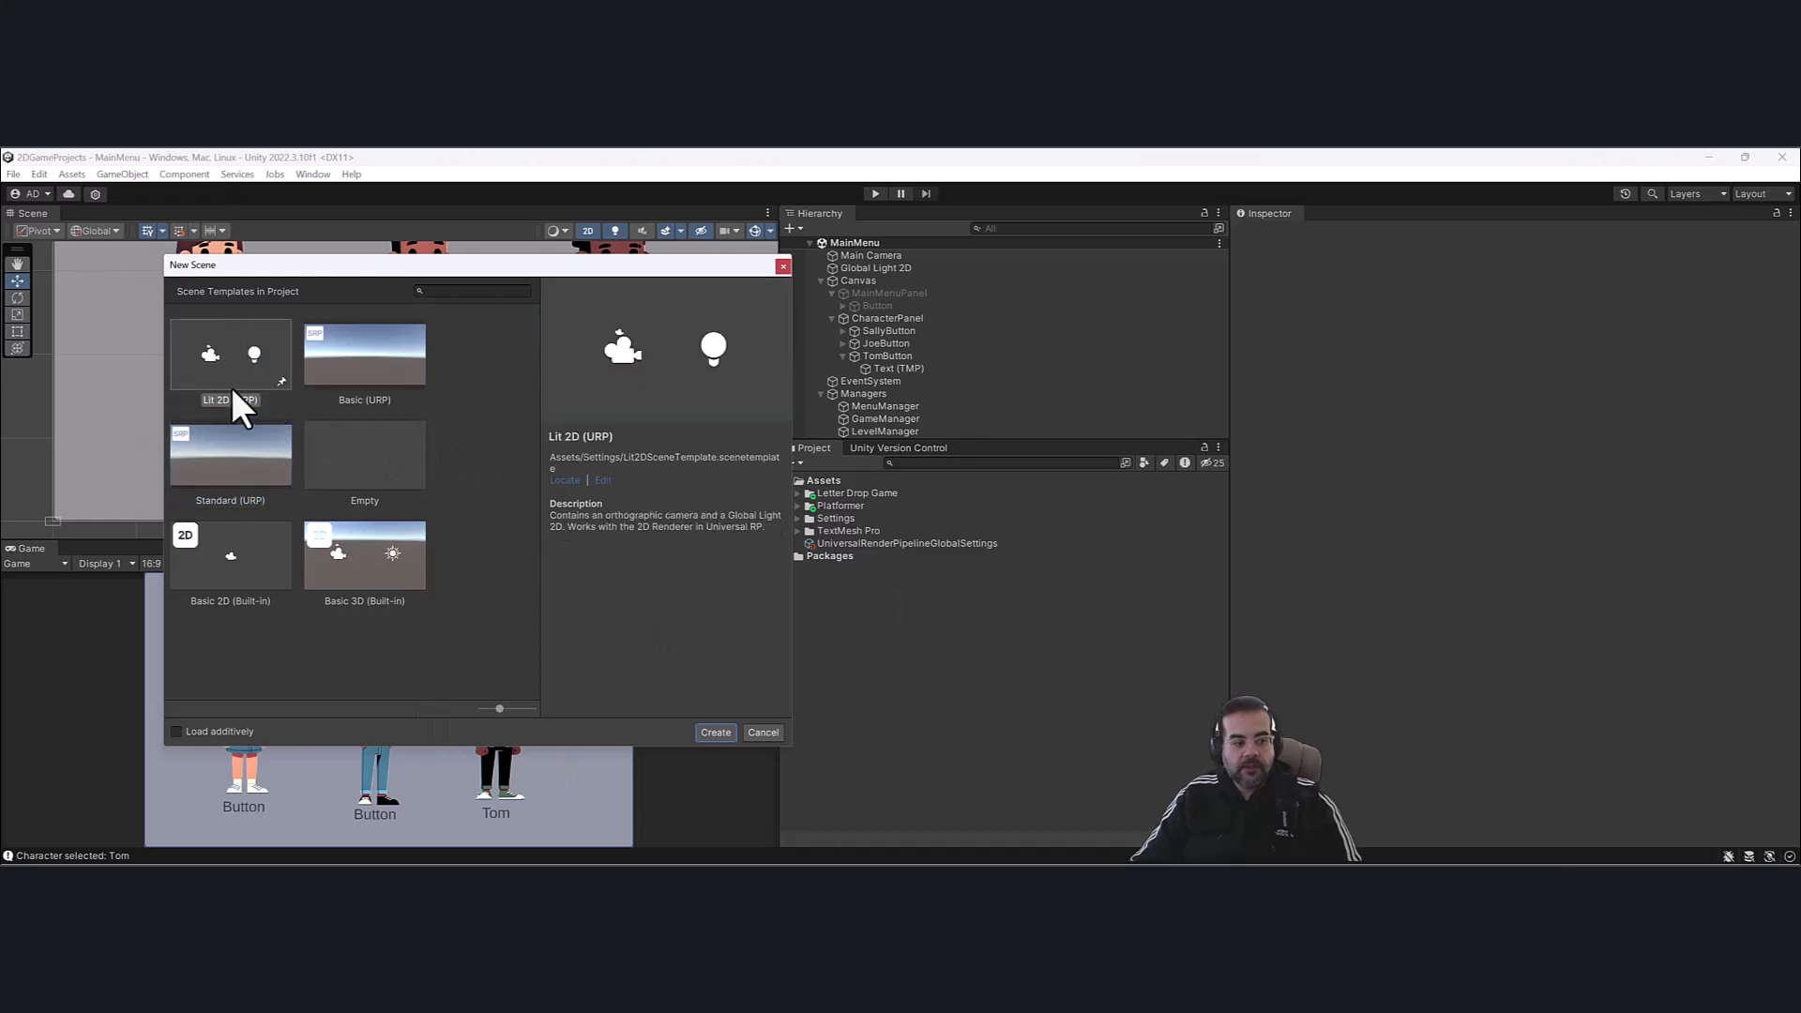
{"action": "left_click", "coordinate": [716, 733]}
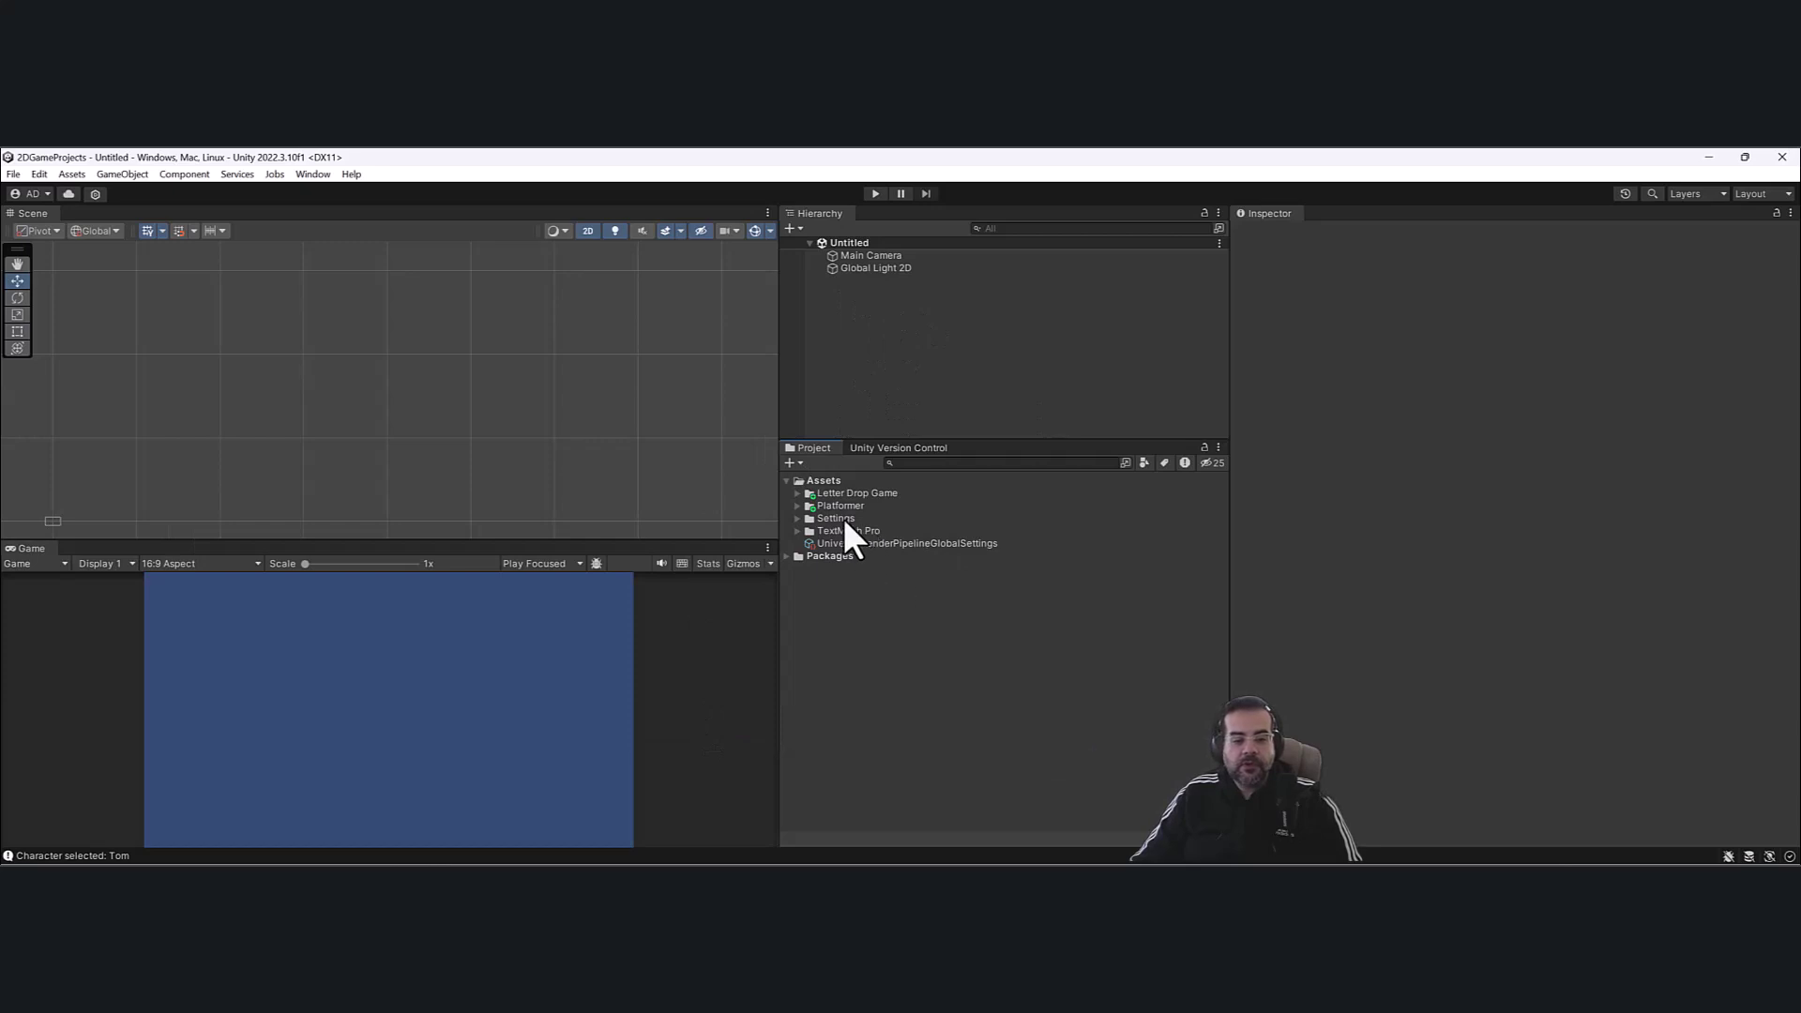
{"action": "left_click", "coordinate": [838, 493]}
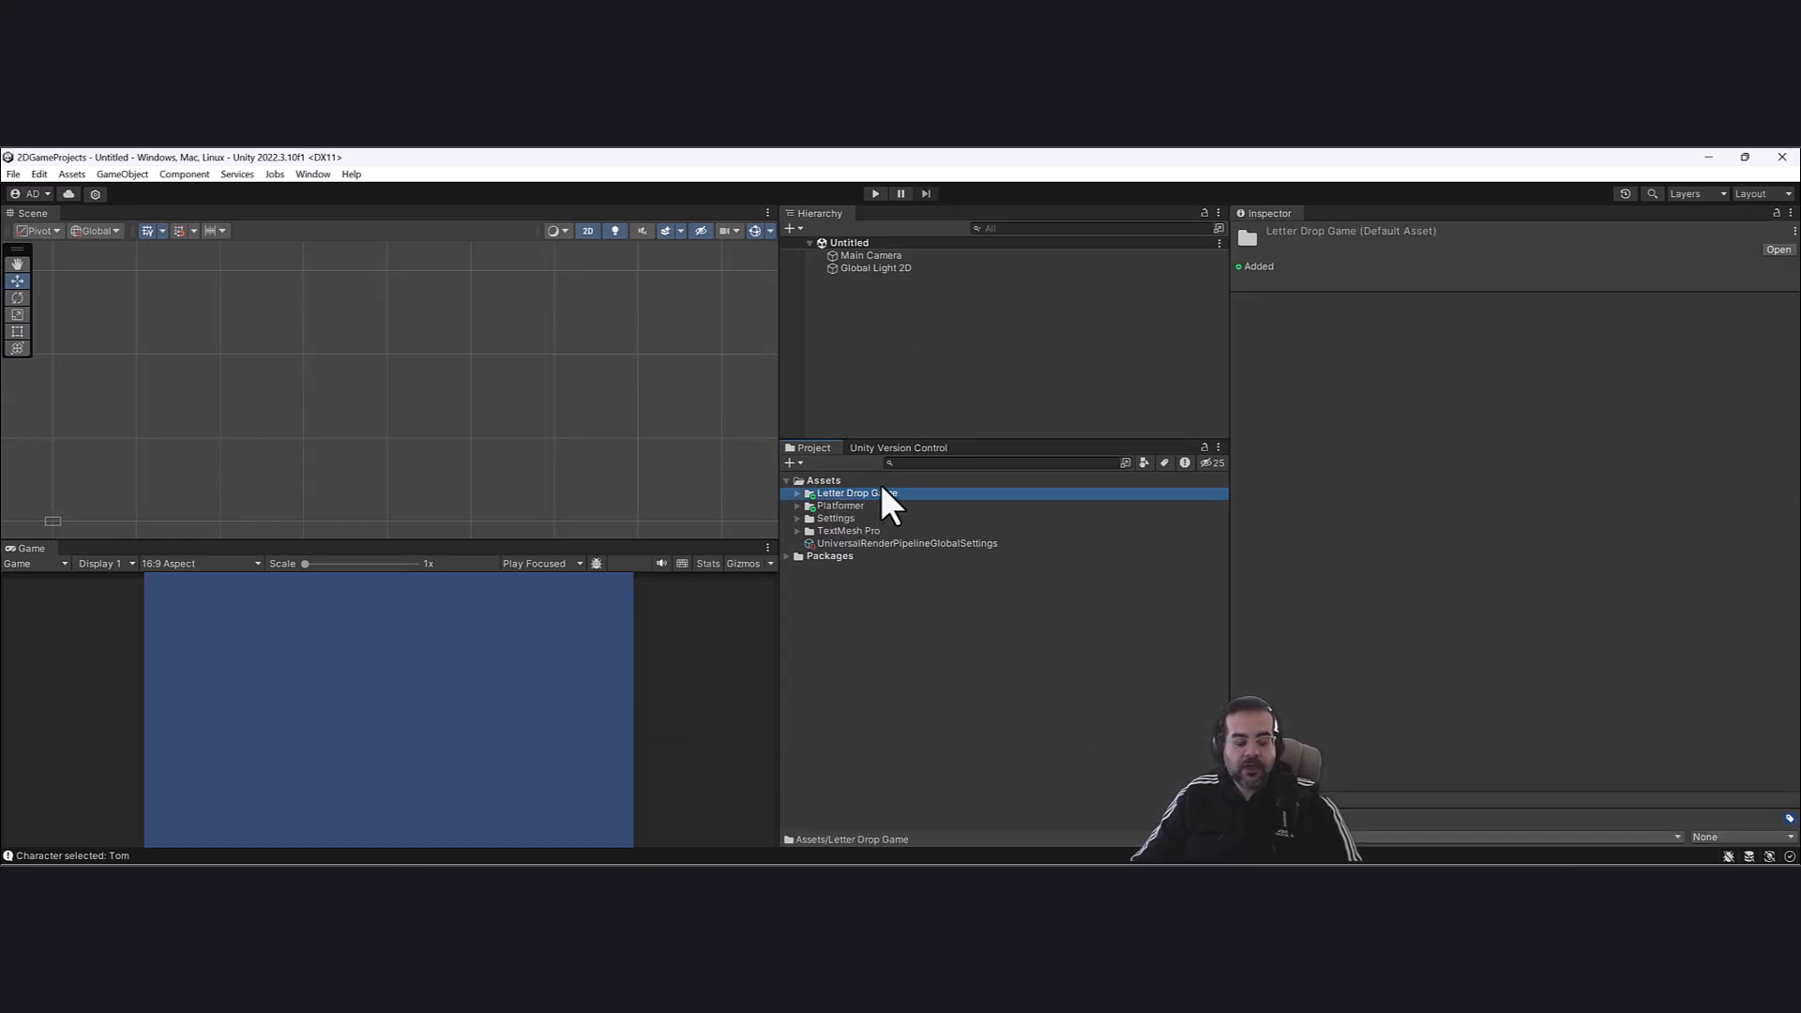
{"action": "left_click", "coordinate": [840, 507]}
{"action": "left_click", "coordinate": [798, 506]}
{"action": "left_click", "coordinate": [809, 518]}
{"action": "left_click", "coordinate": [808, 531]}
{"action": "left_click", "coordinate": [808, 543]}
{"action": "left_click", "coordinate": [852, 518]}
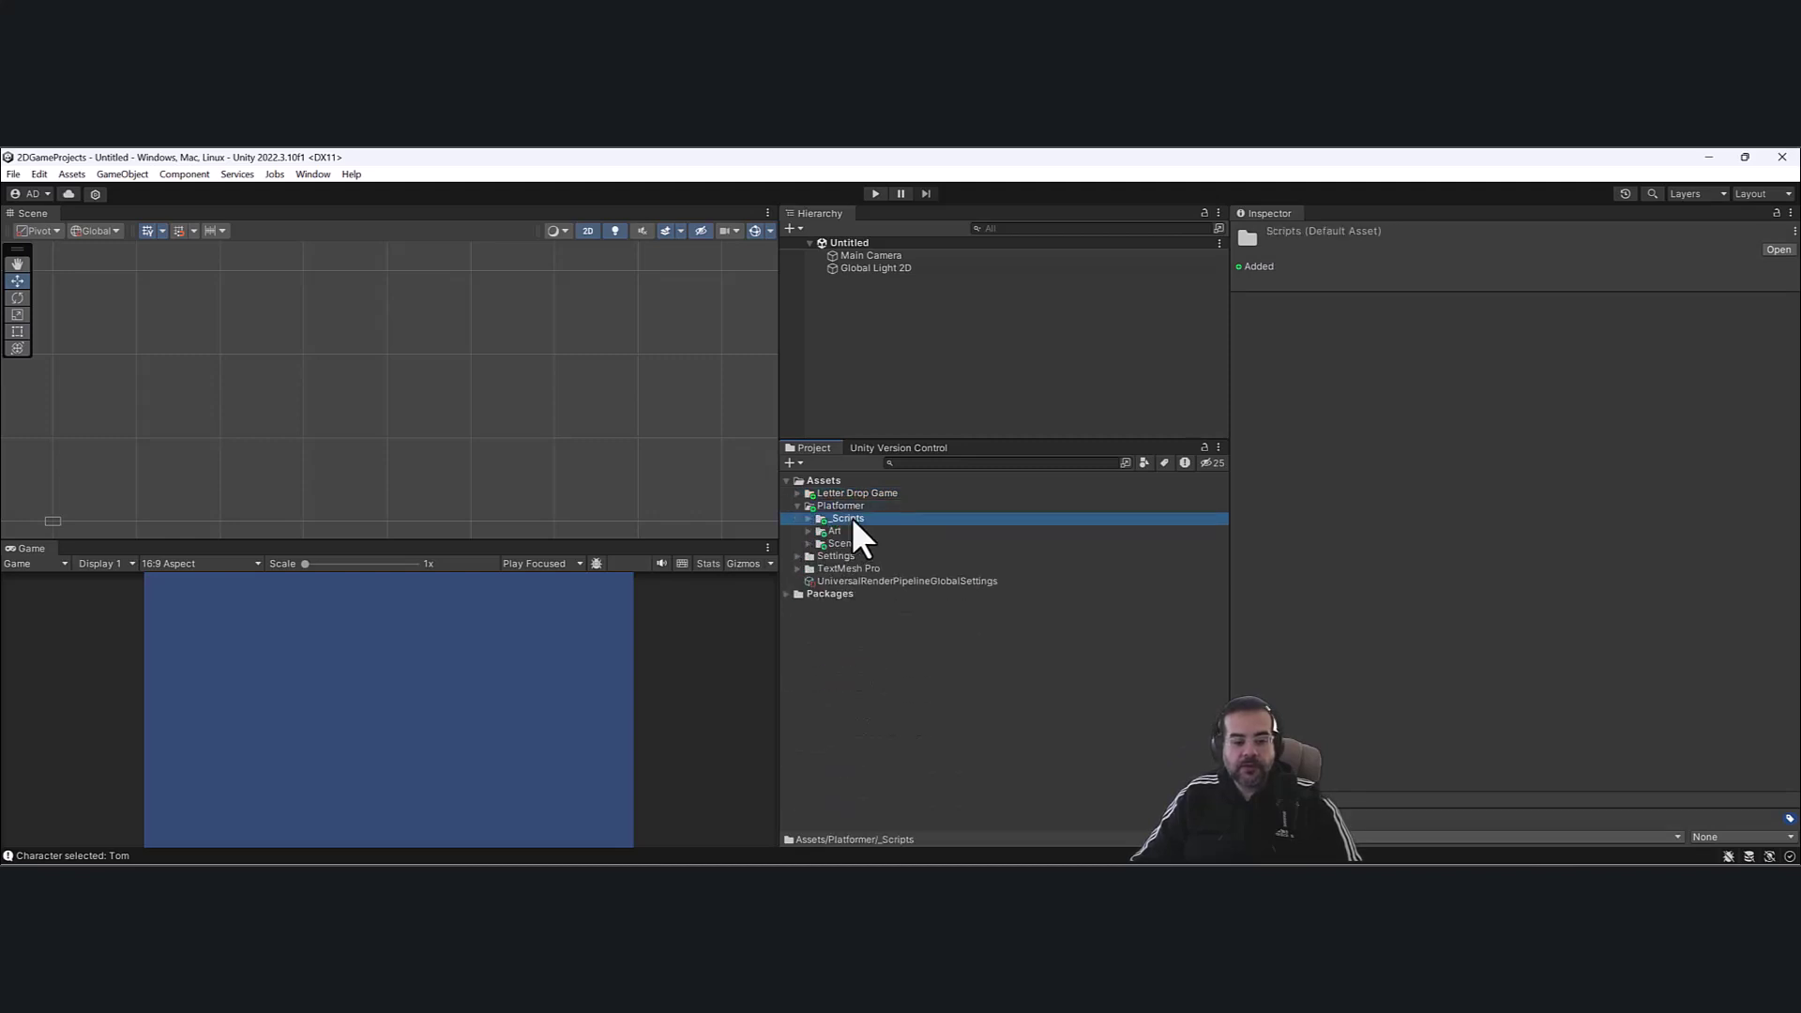
{"action": "left_click", "coordinate": [855, 543]}
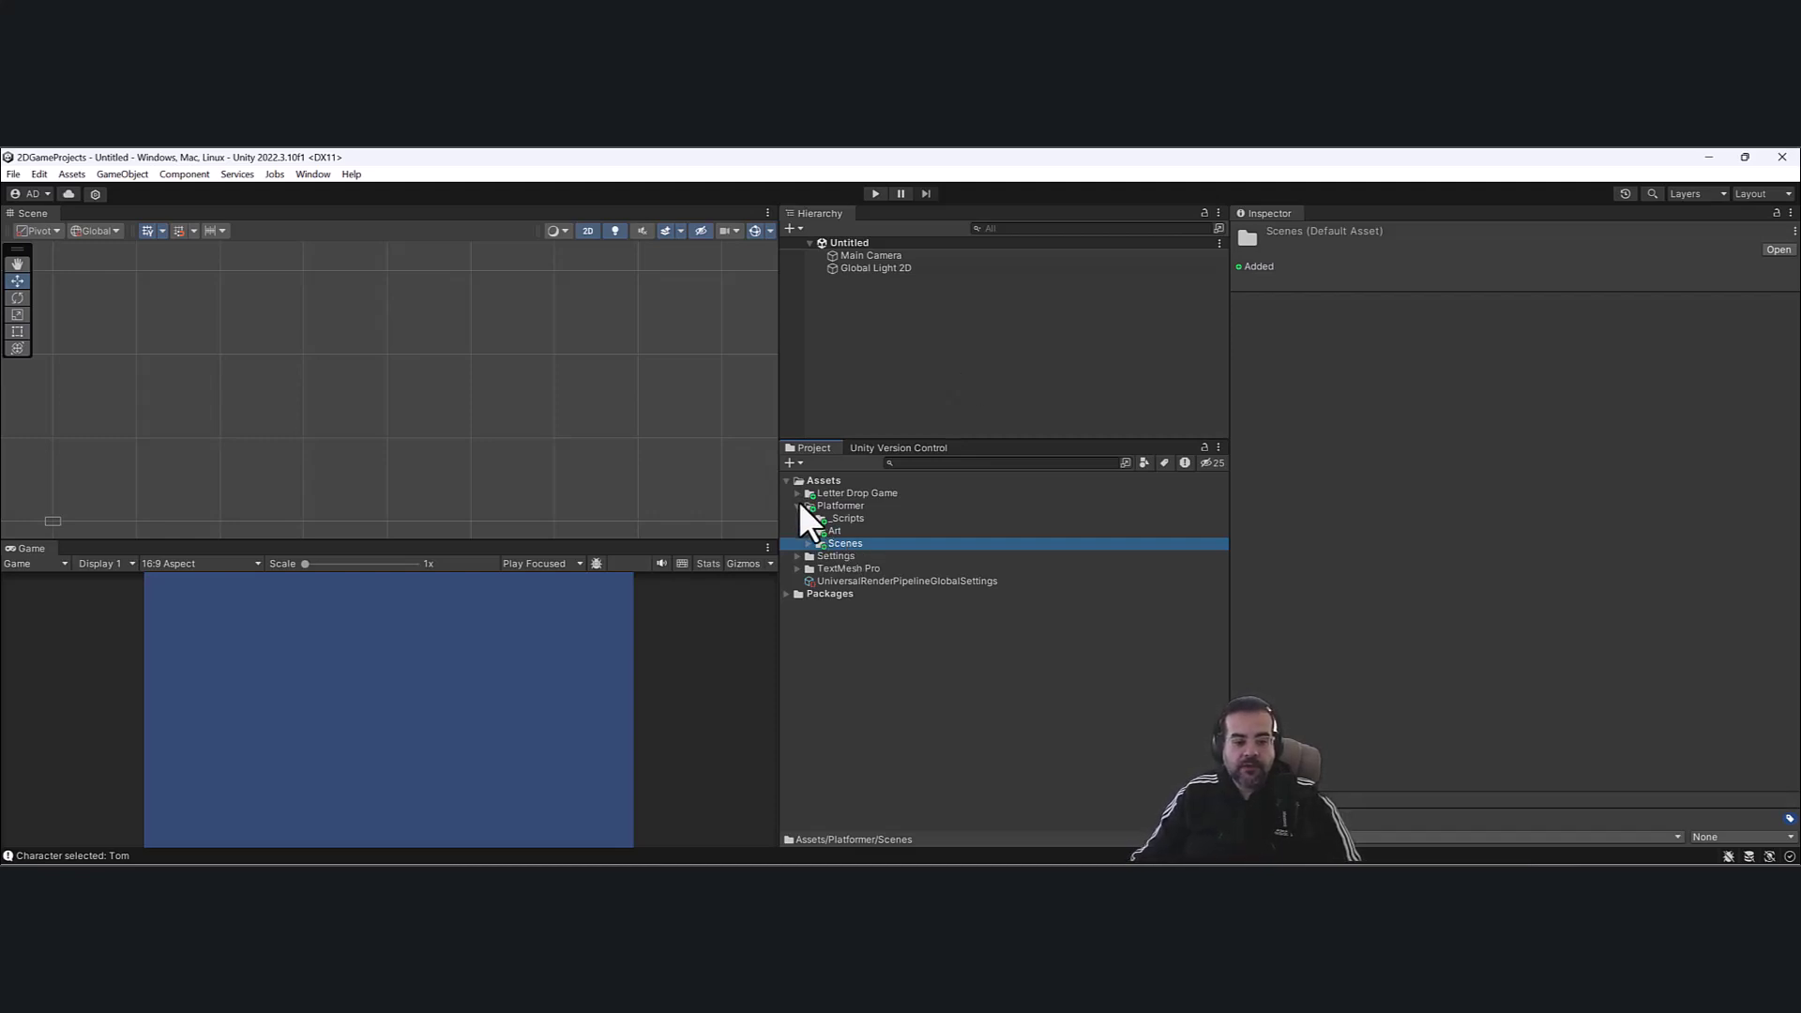
{"action": "left_click", "coordinate": [800, 506]}
{"action": "left_click", "coordinate": [841, 506]}
{"action": "left_click", "coordinate": [798, 506]}
{"action": "left_click", "coordinate": [809, 517]}
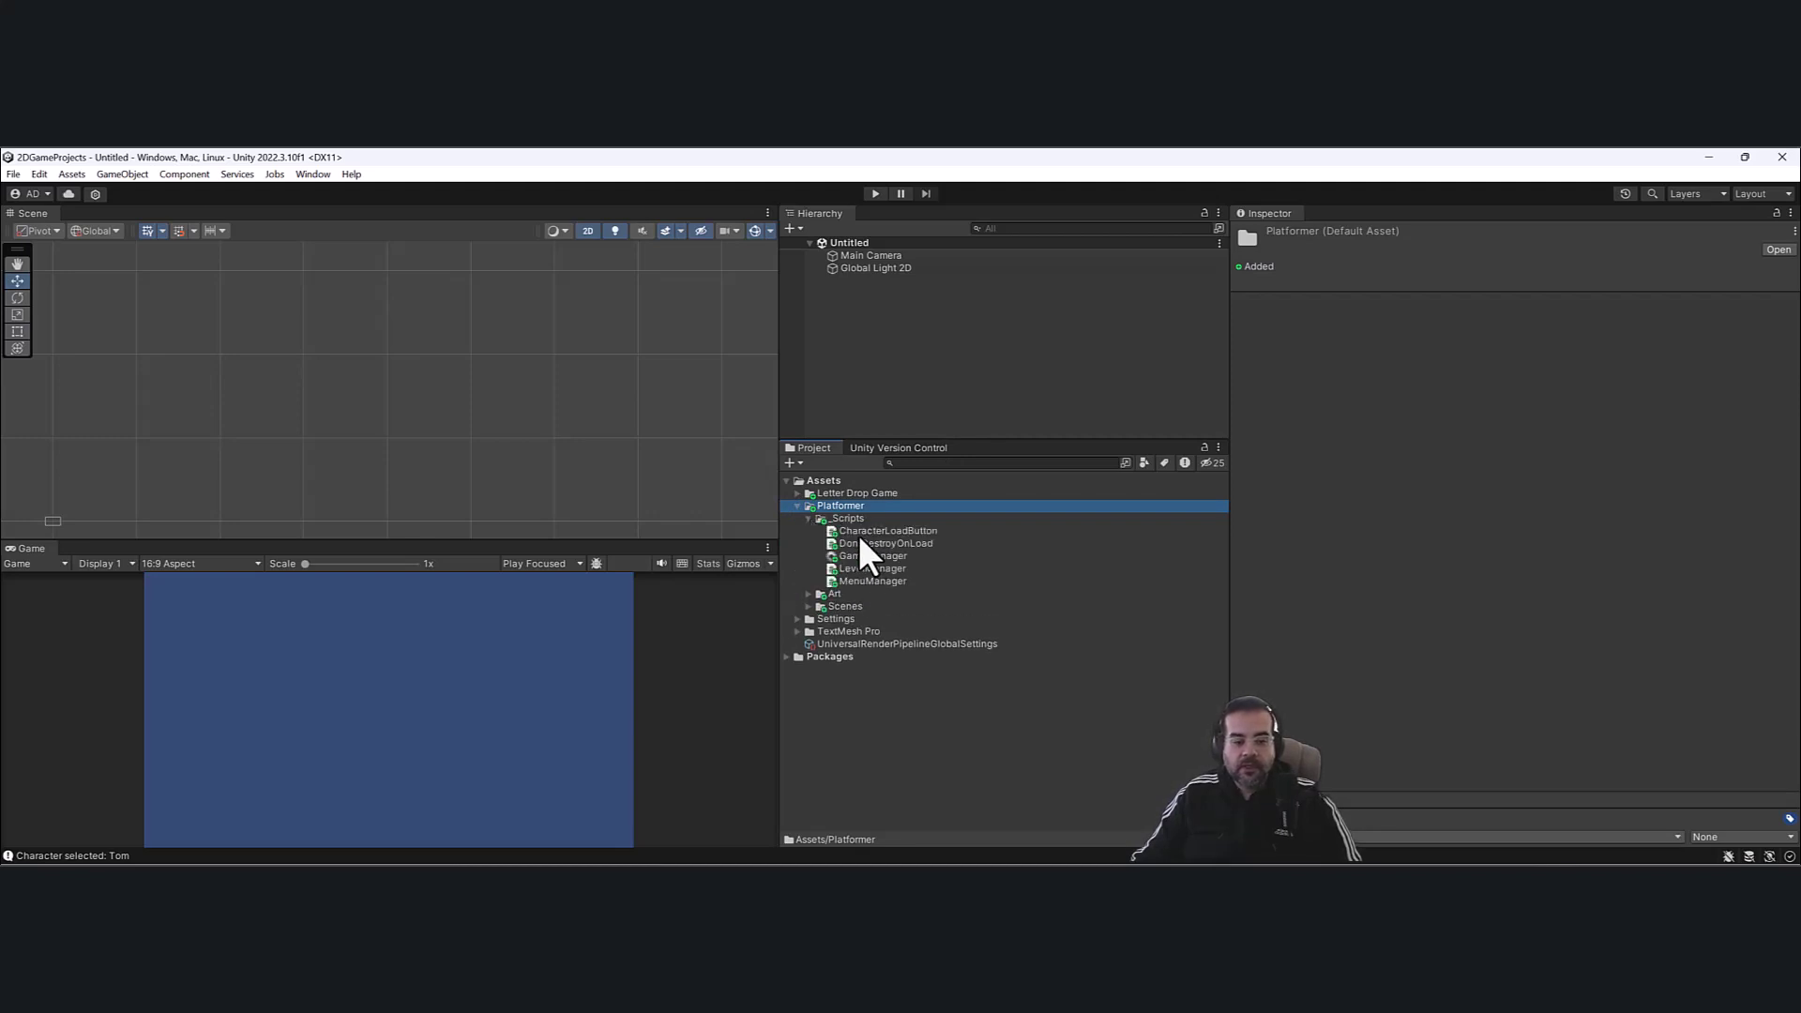
{"action": "left_click", "coordinate": [798, 506]}
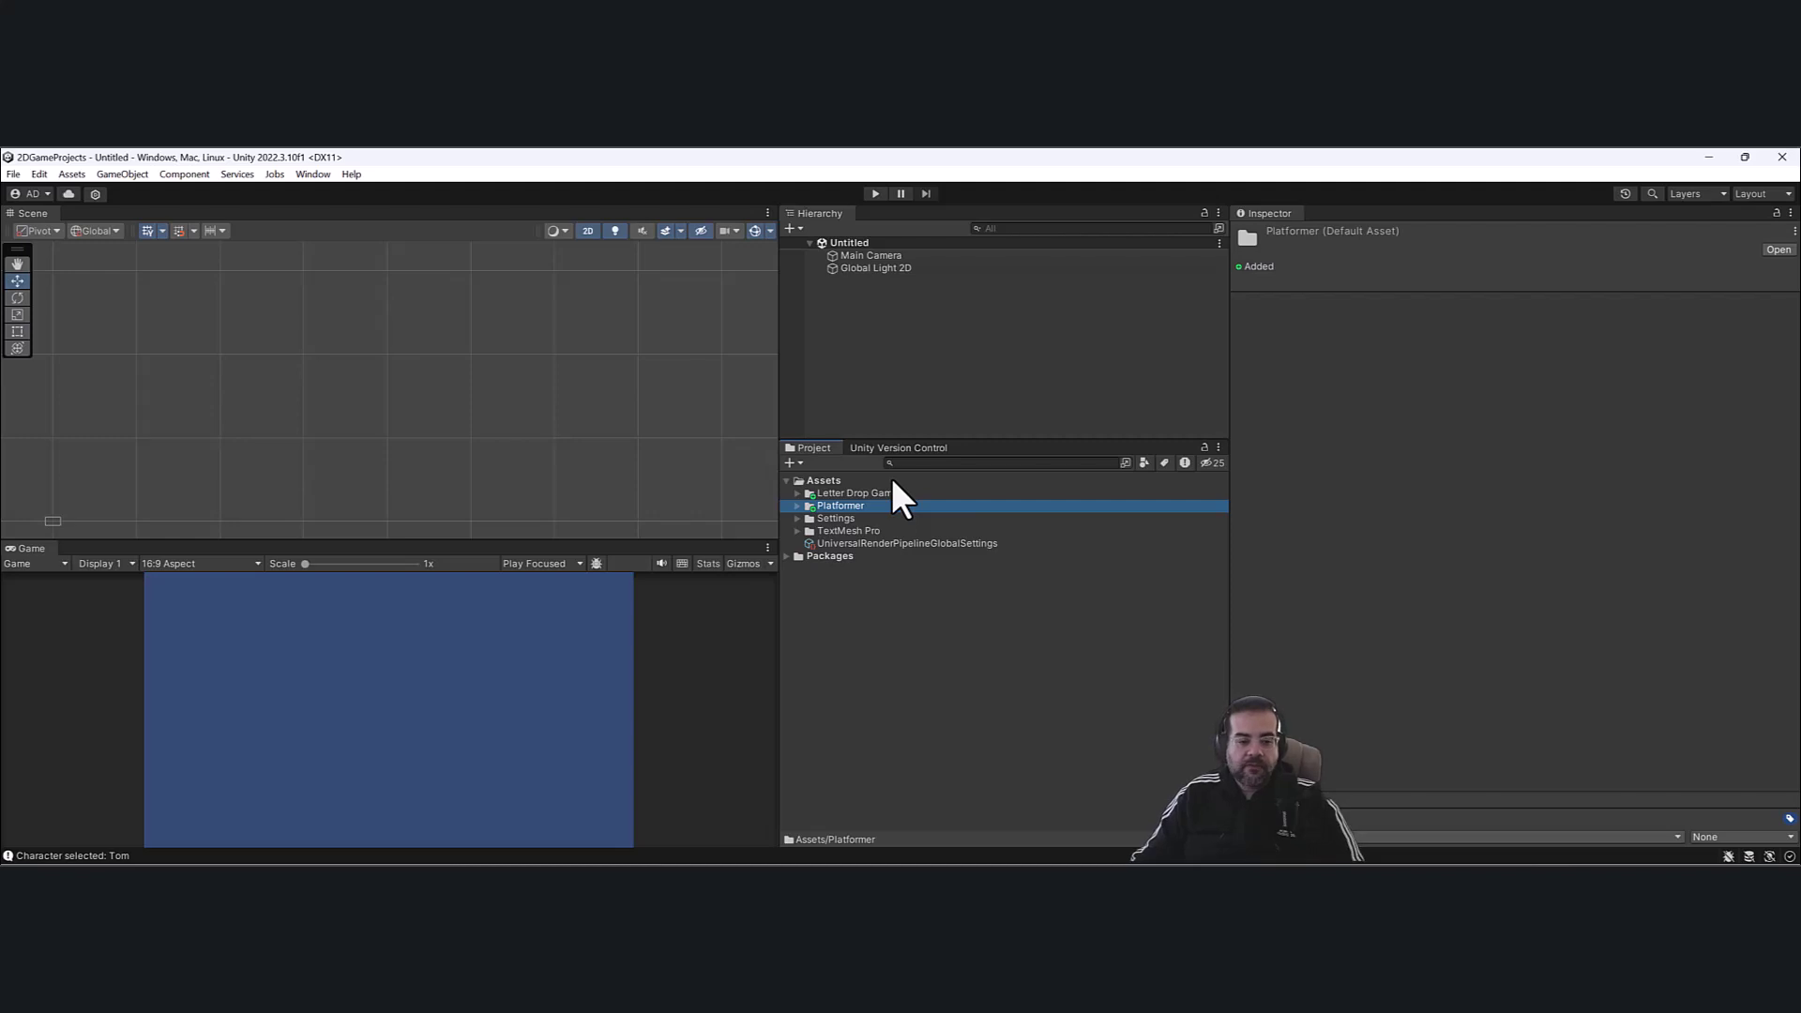
{"action": "left_click", "coordinate": [824, 480]}
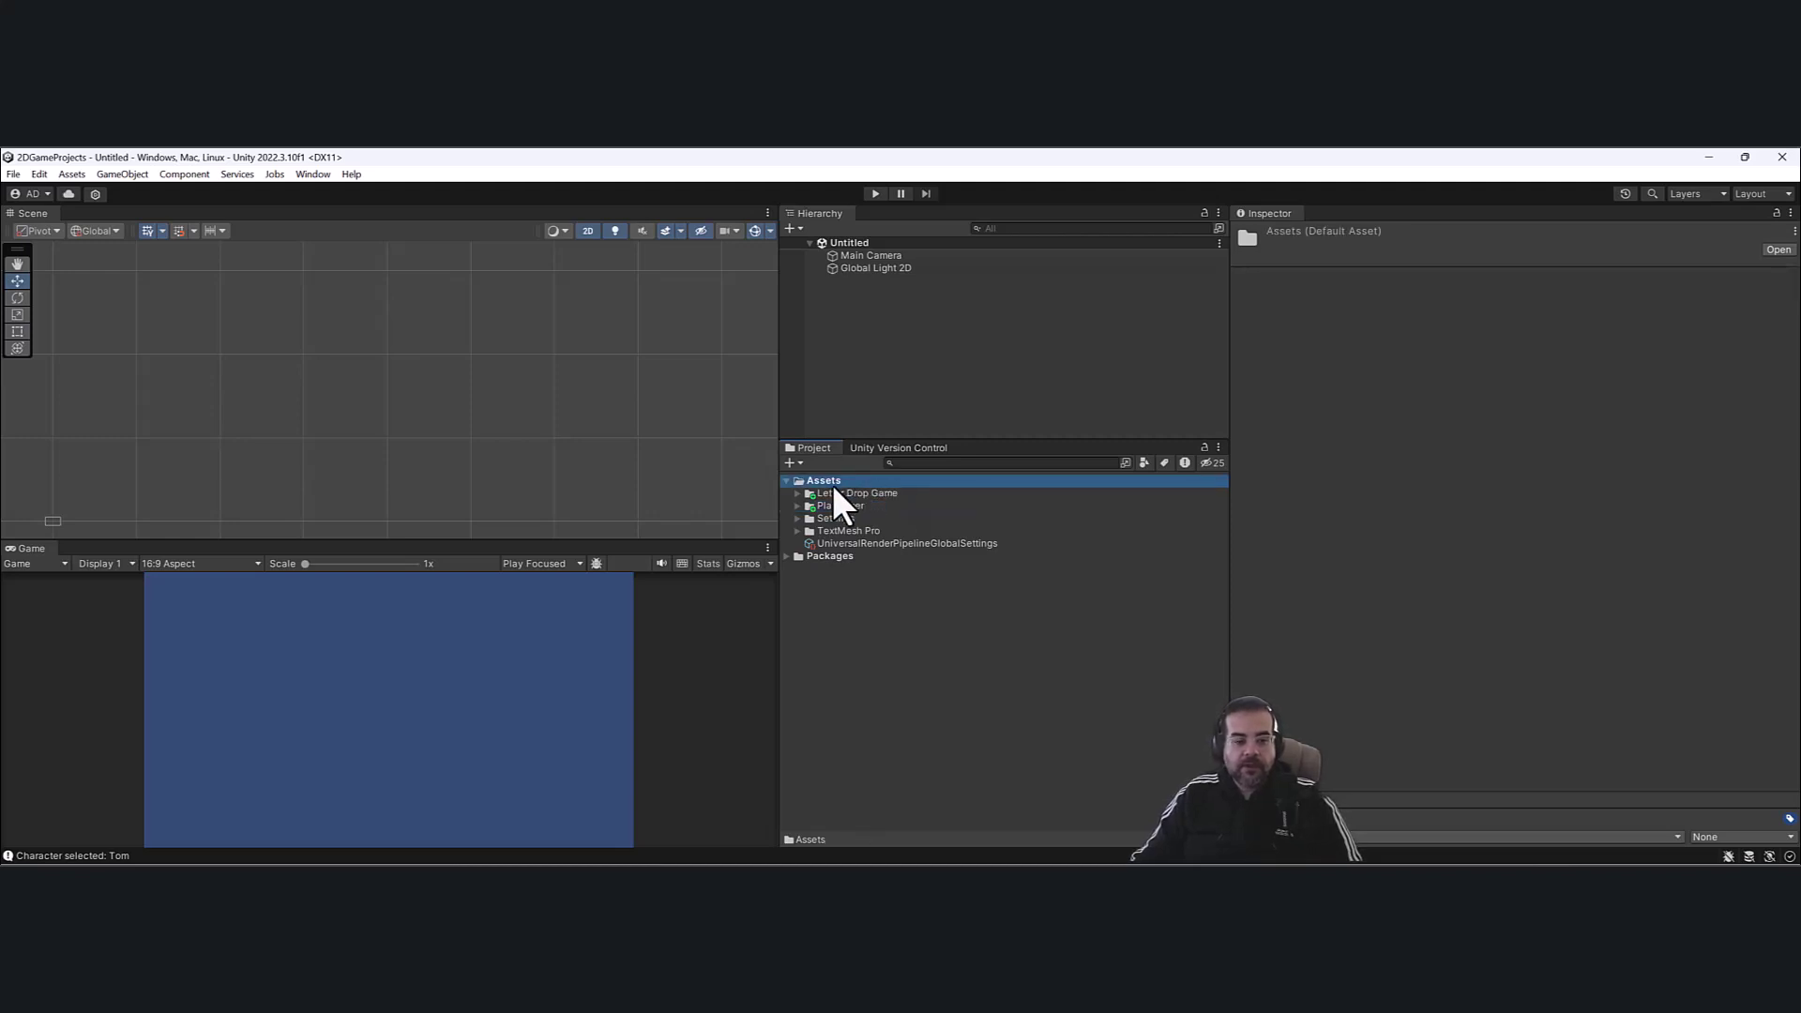
Create a CSS folder in Assets.
{"action": "right_click", "coordinate": [831, 484]}
{"action": "mouse_move", "coordinate": [954, 392]}
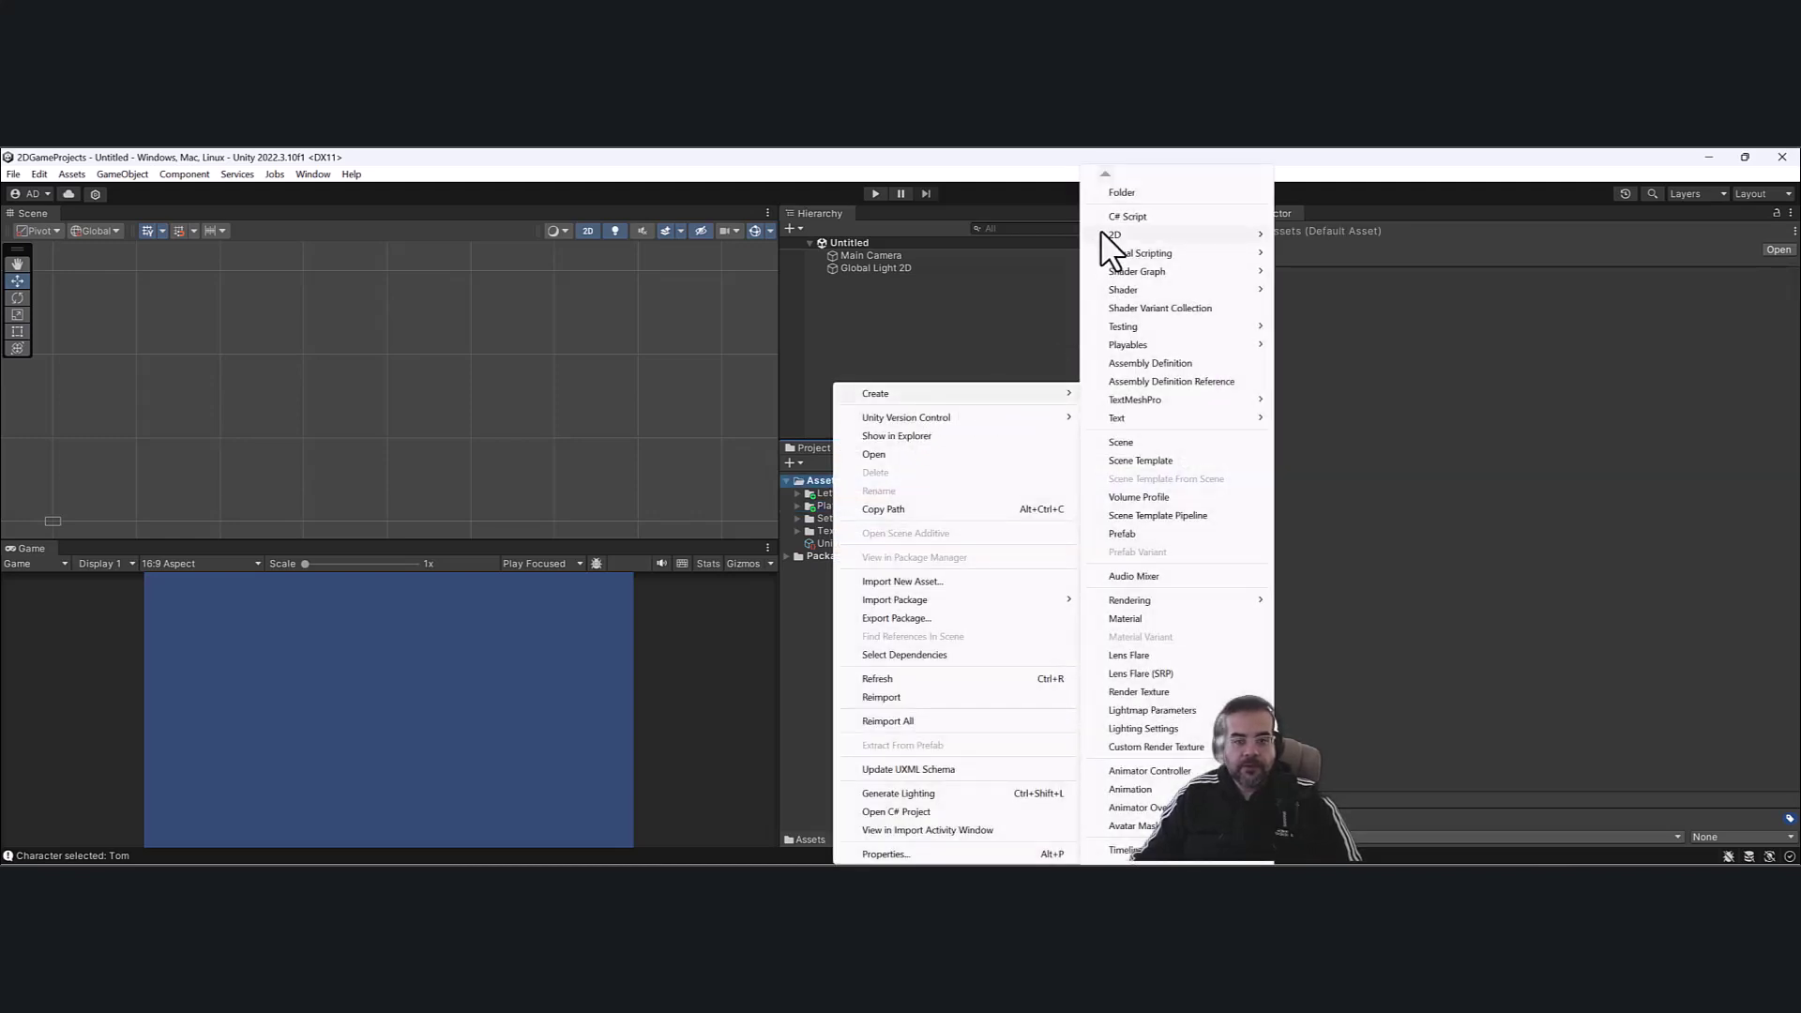
{"action": "left_click", "coordinate": [1125, 192]}
{"action": "type", "text": "CSS"}
{"action": "key", "text": "Return"}
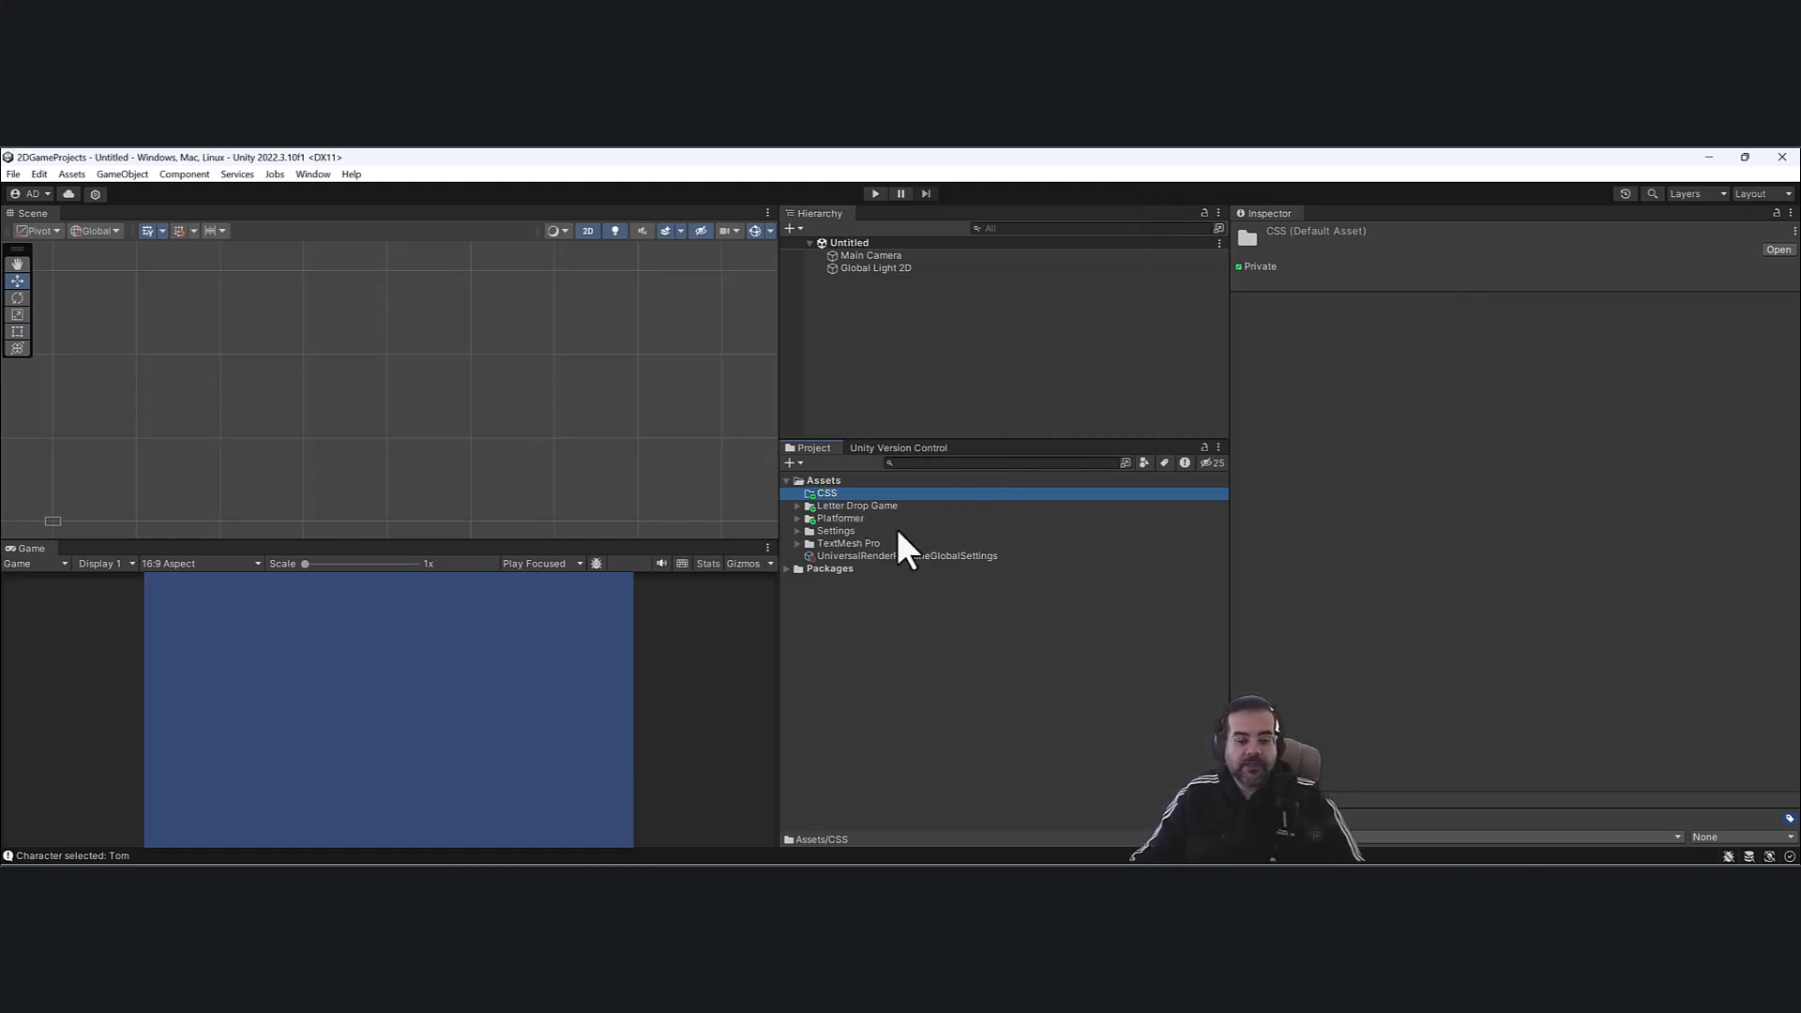
Create a MiniGames folder and move Platformer and Letter Drop Game into it.
{"action": "right_click", "coordinate": [857, 482]}
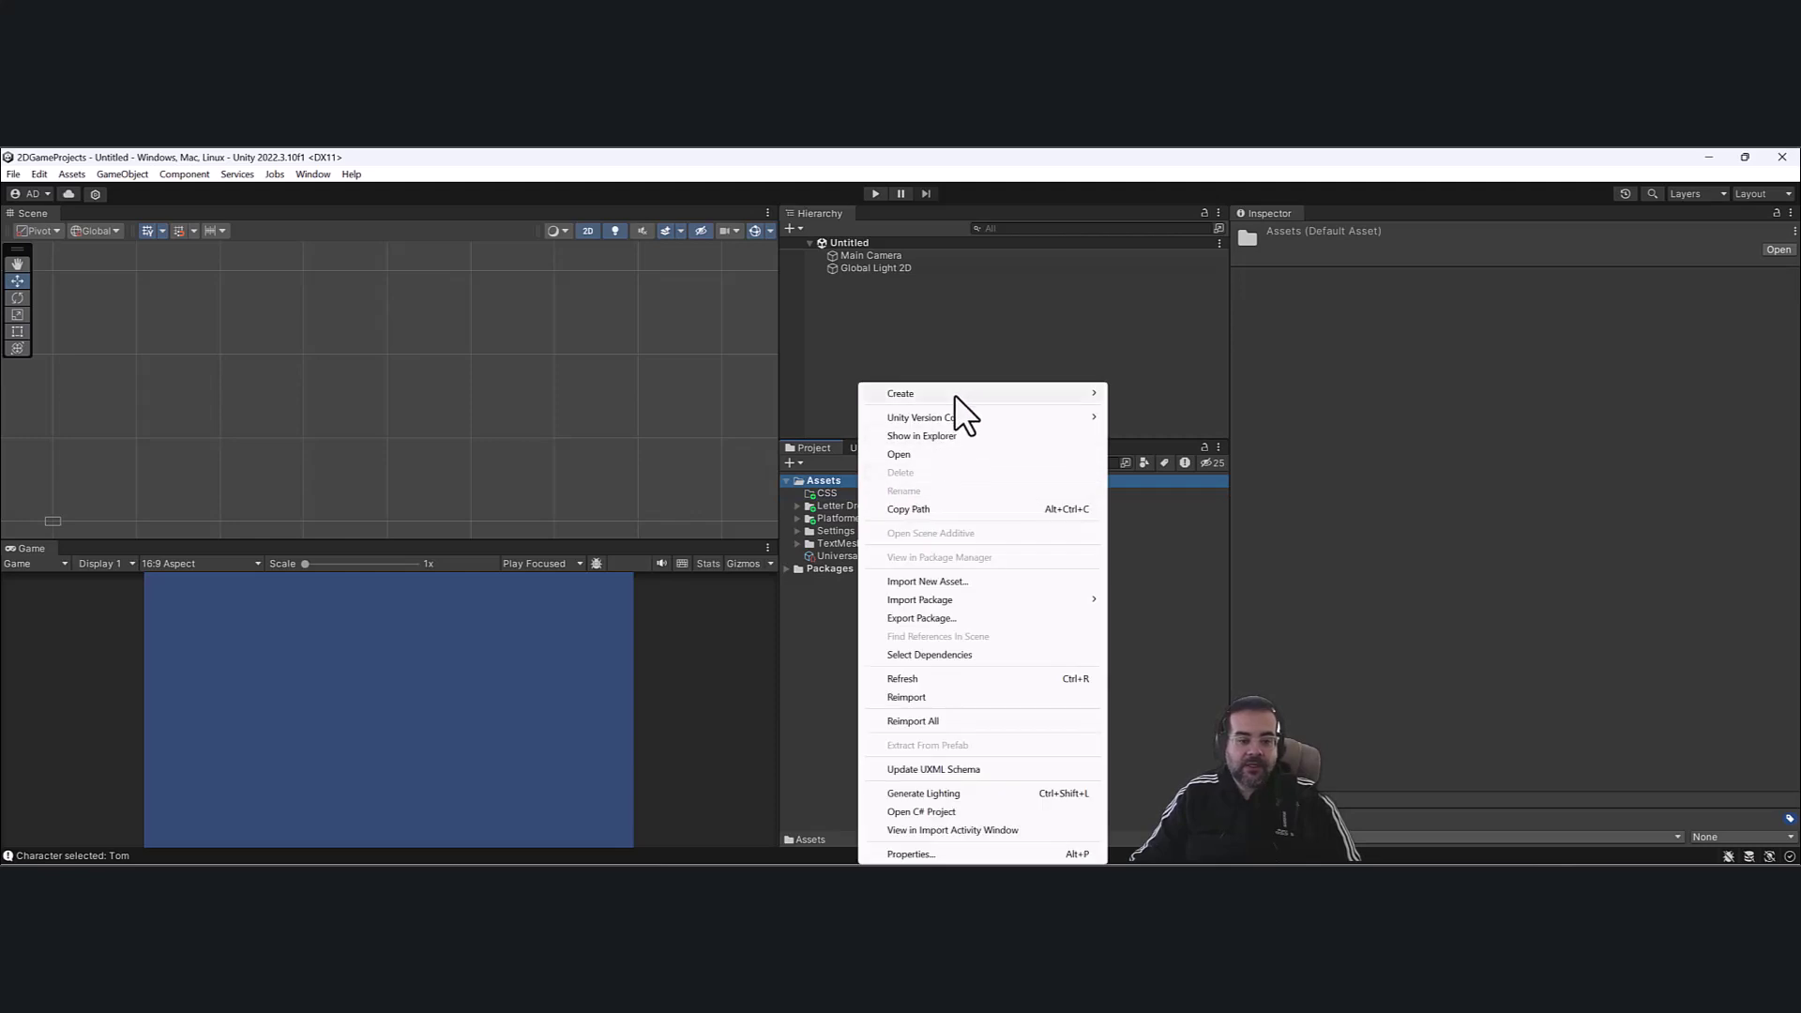
{"action": "mouse_move", "coordinate": [955, 392]}
{"action": "left_click", "coordinate": [1175, 186]}
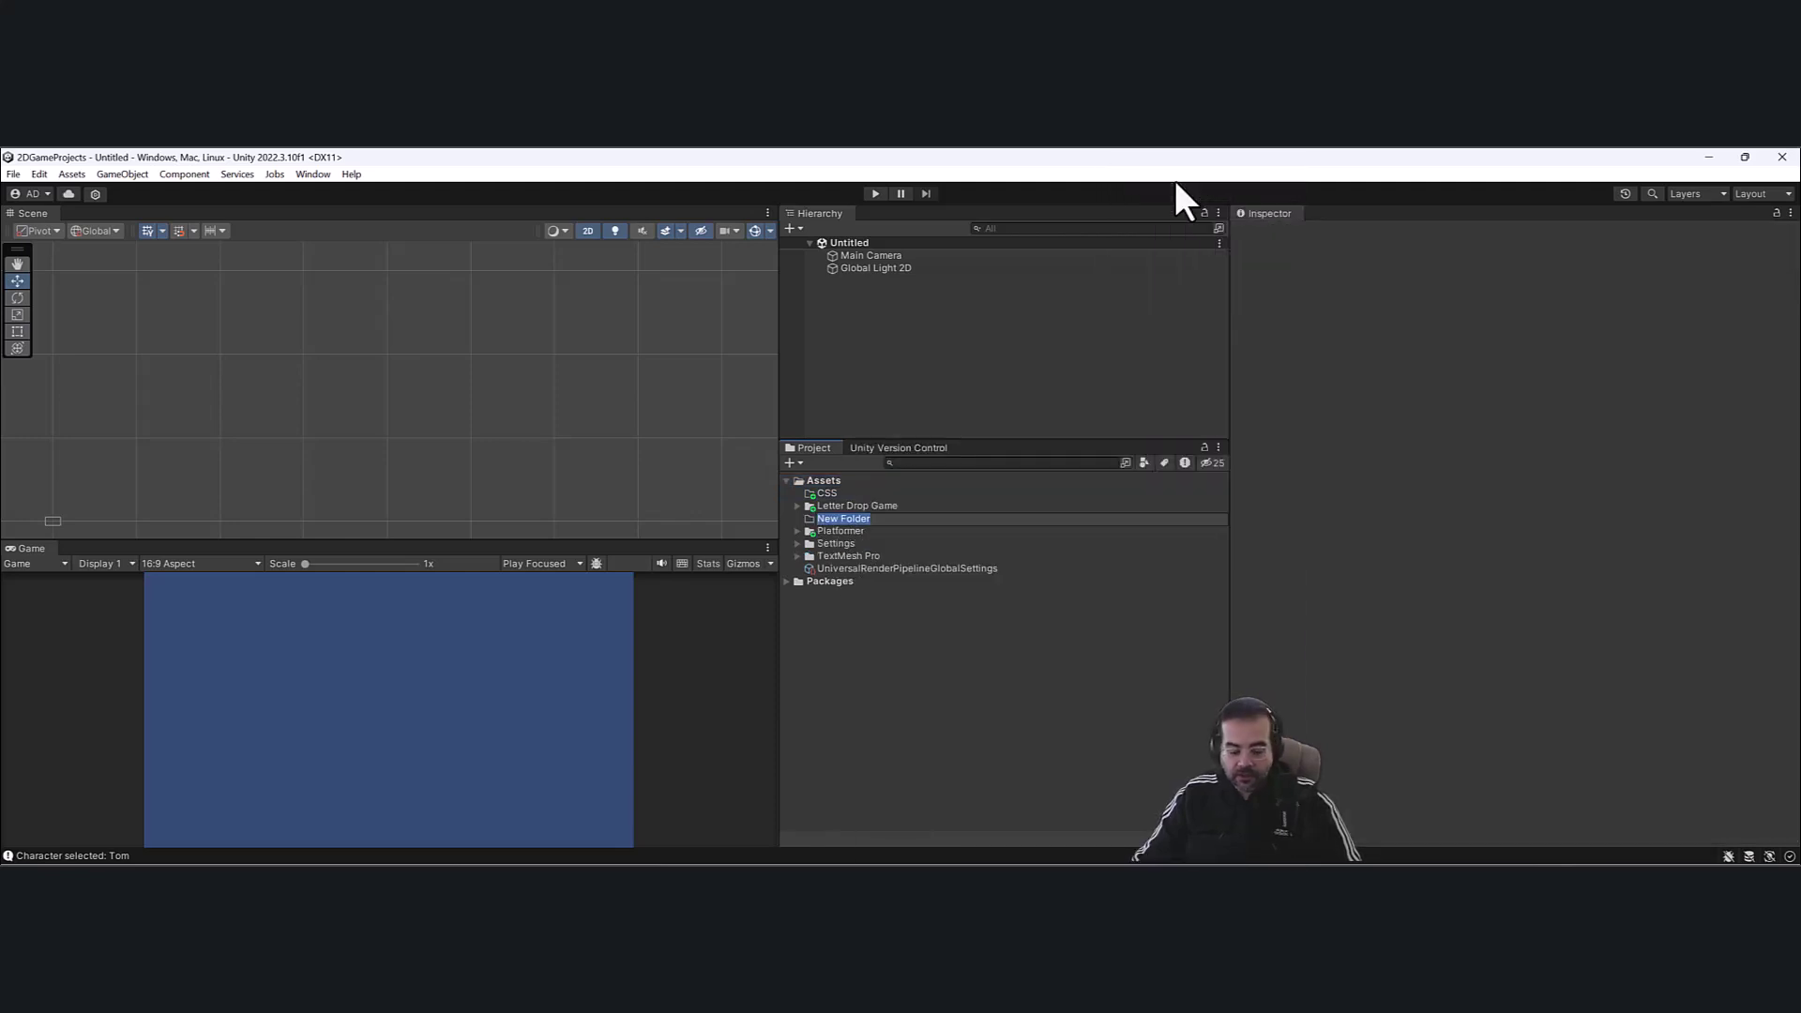
{"action": "type", "text": "MiniGames"}
{"action": "key", "text": "Return"}
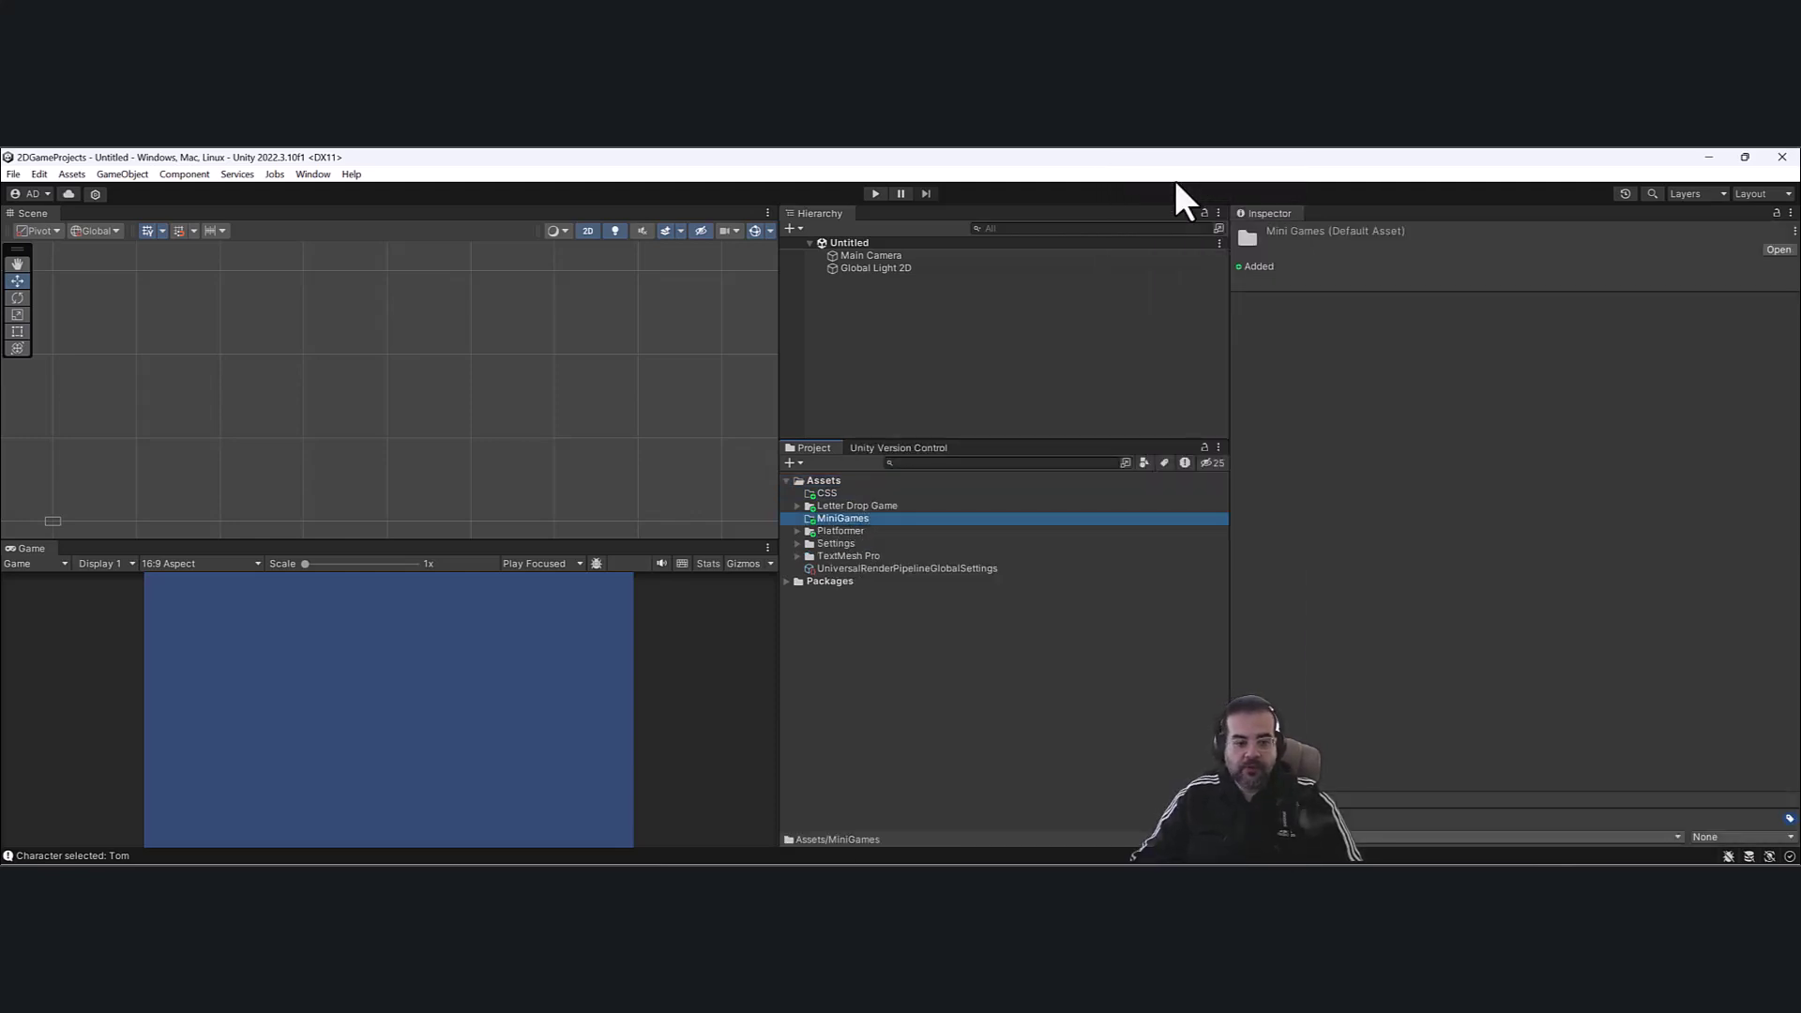
{"action": "left_click", "coordinate": [841, 525]}
{"action": "left_click", "coordinate": [865, 503], "text": "ctrl"}
{"action": "left_click_drag", "start_coordinate": [862, 510], "coordinate": [856, 518]}
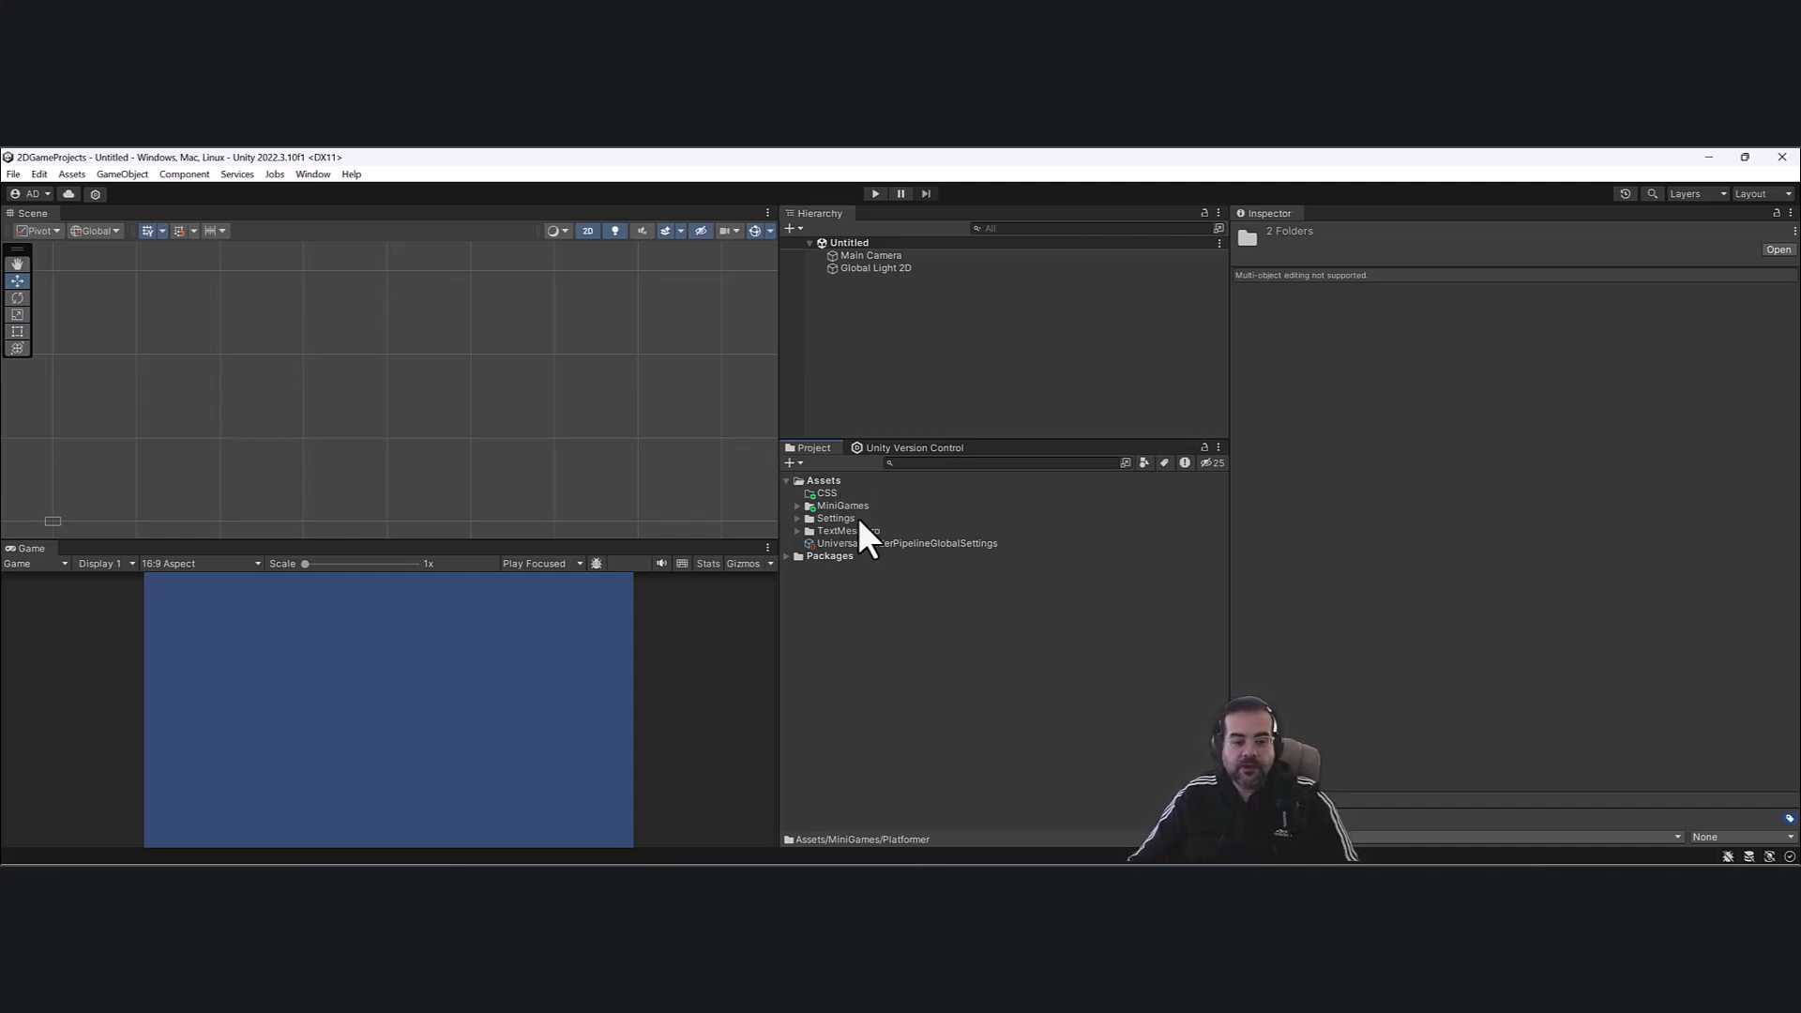
Create an Art folder inside CSS, then switch to Photoshop.
{"action": "left_click", "coordinate": [839, 494]}
{"action": "right_click", "coordinate": [848, 492]}
{"action": "mouse_move", "coordinate": [1004, 390]}
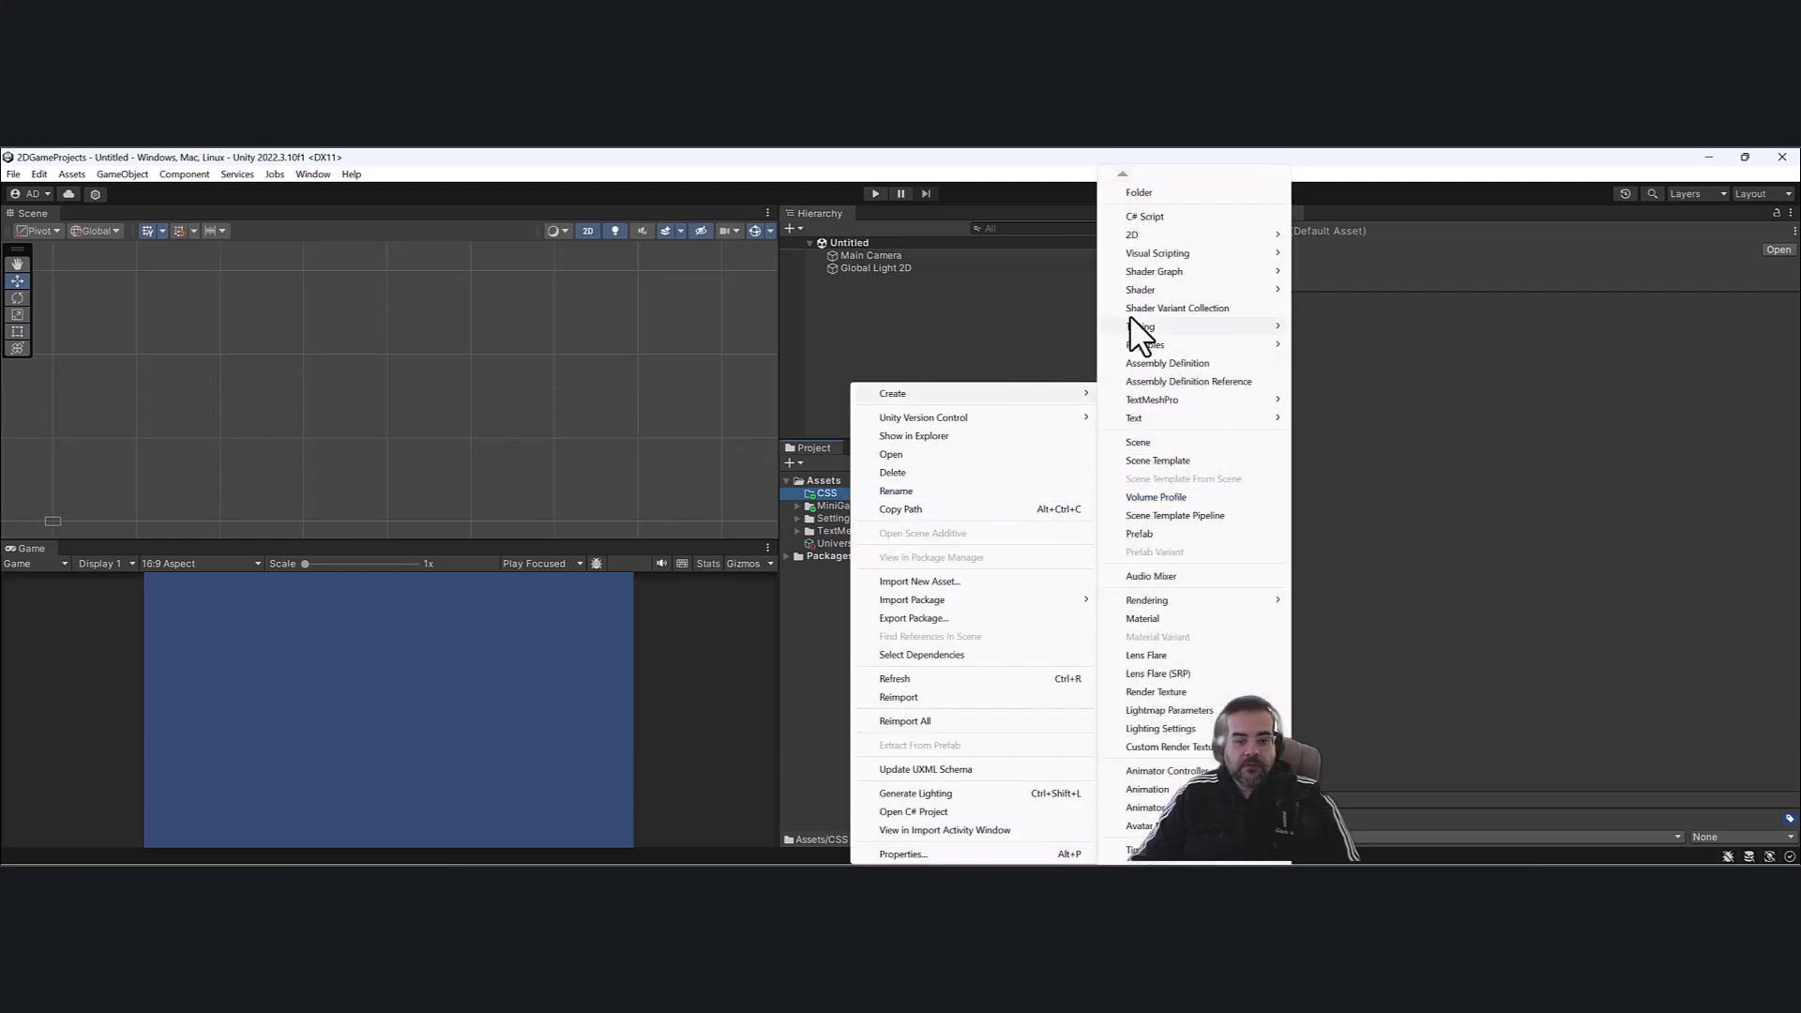
{"action": "left_click", "coordinate": [1151, 192]}
{"action": "type", "text": "Art"}
{"action": "key", "text": "Return"}
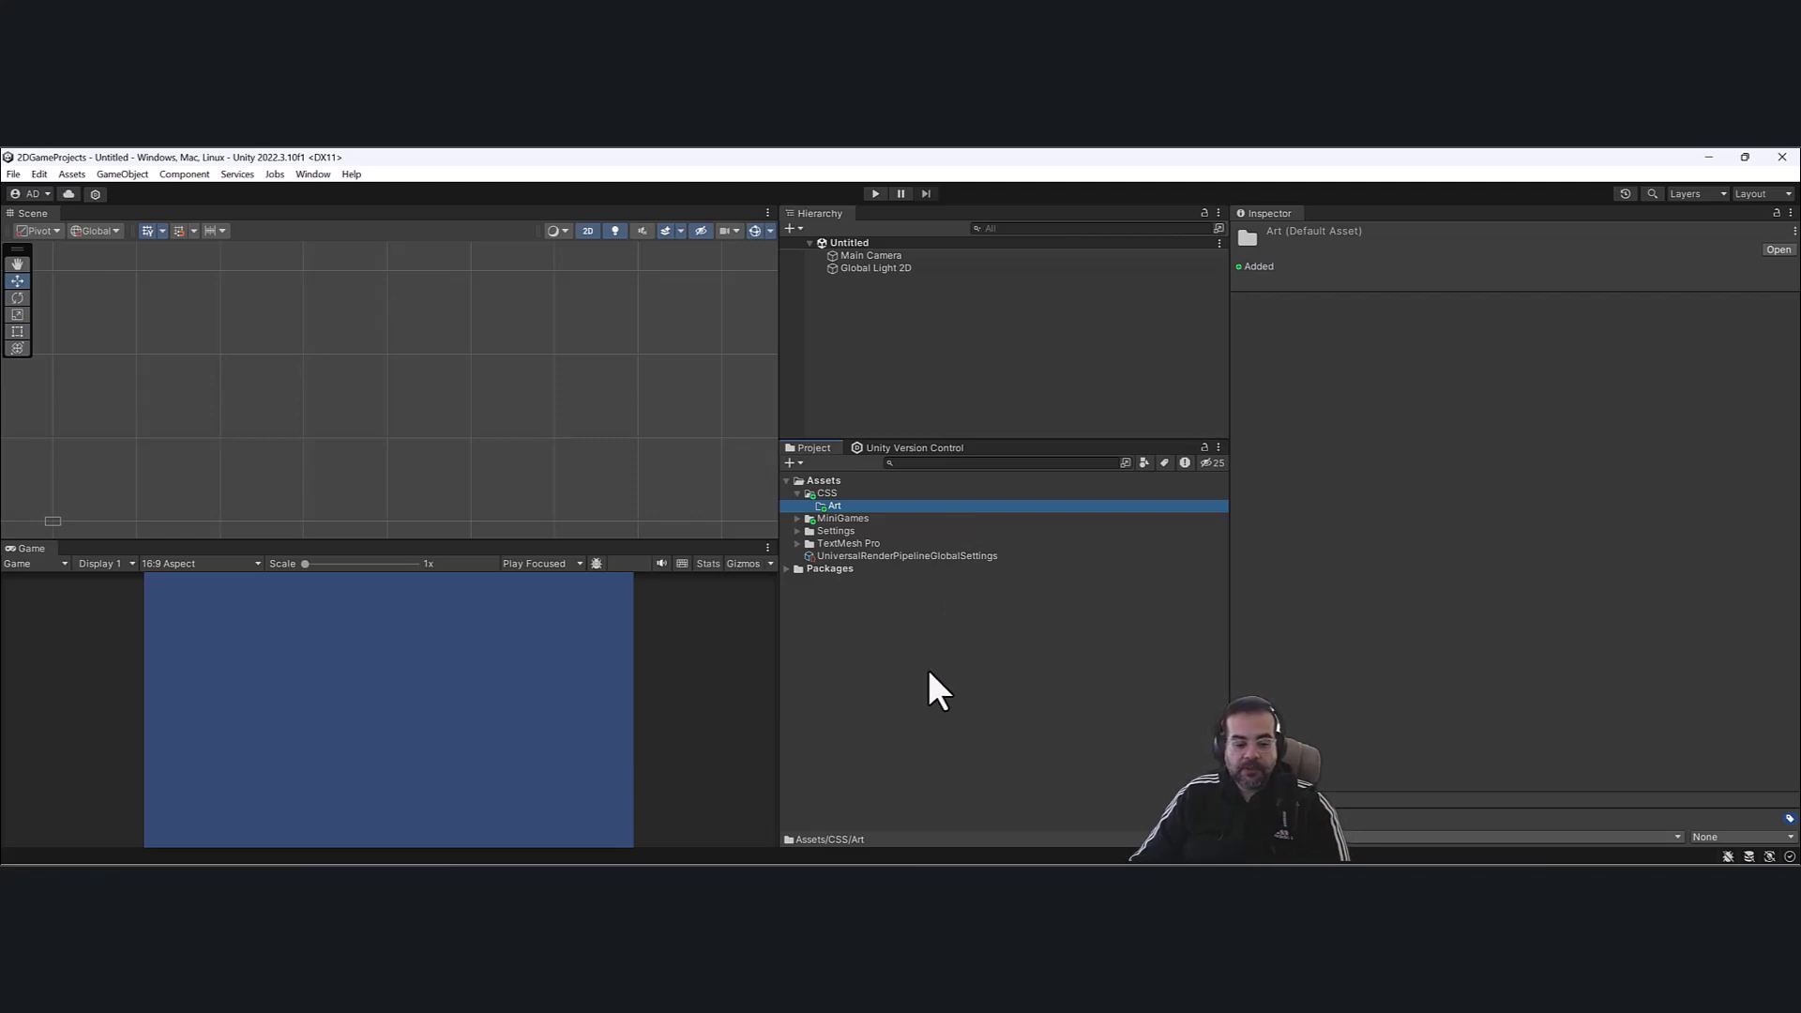
{"action": "key", "text": "alt+Tab"}
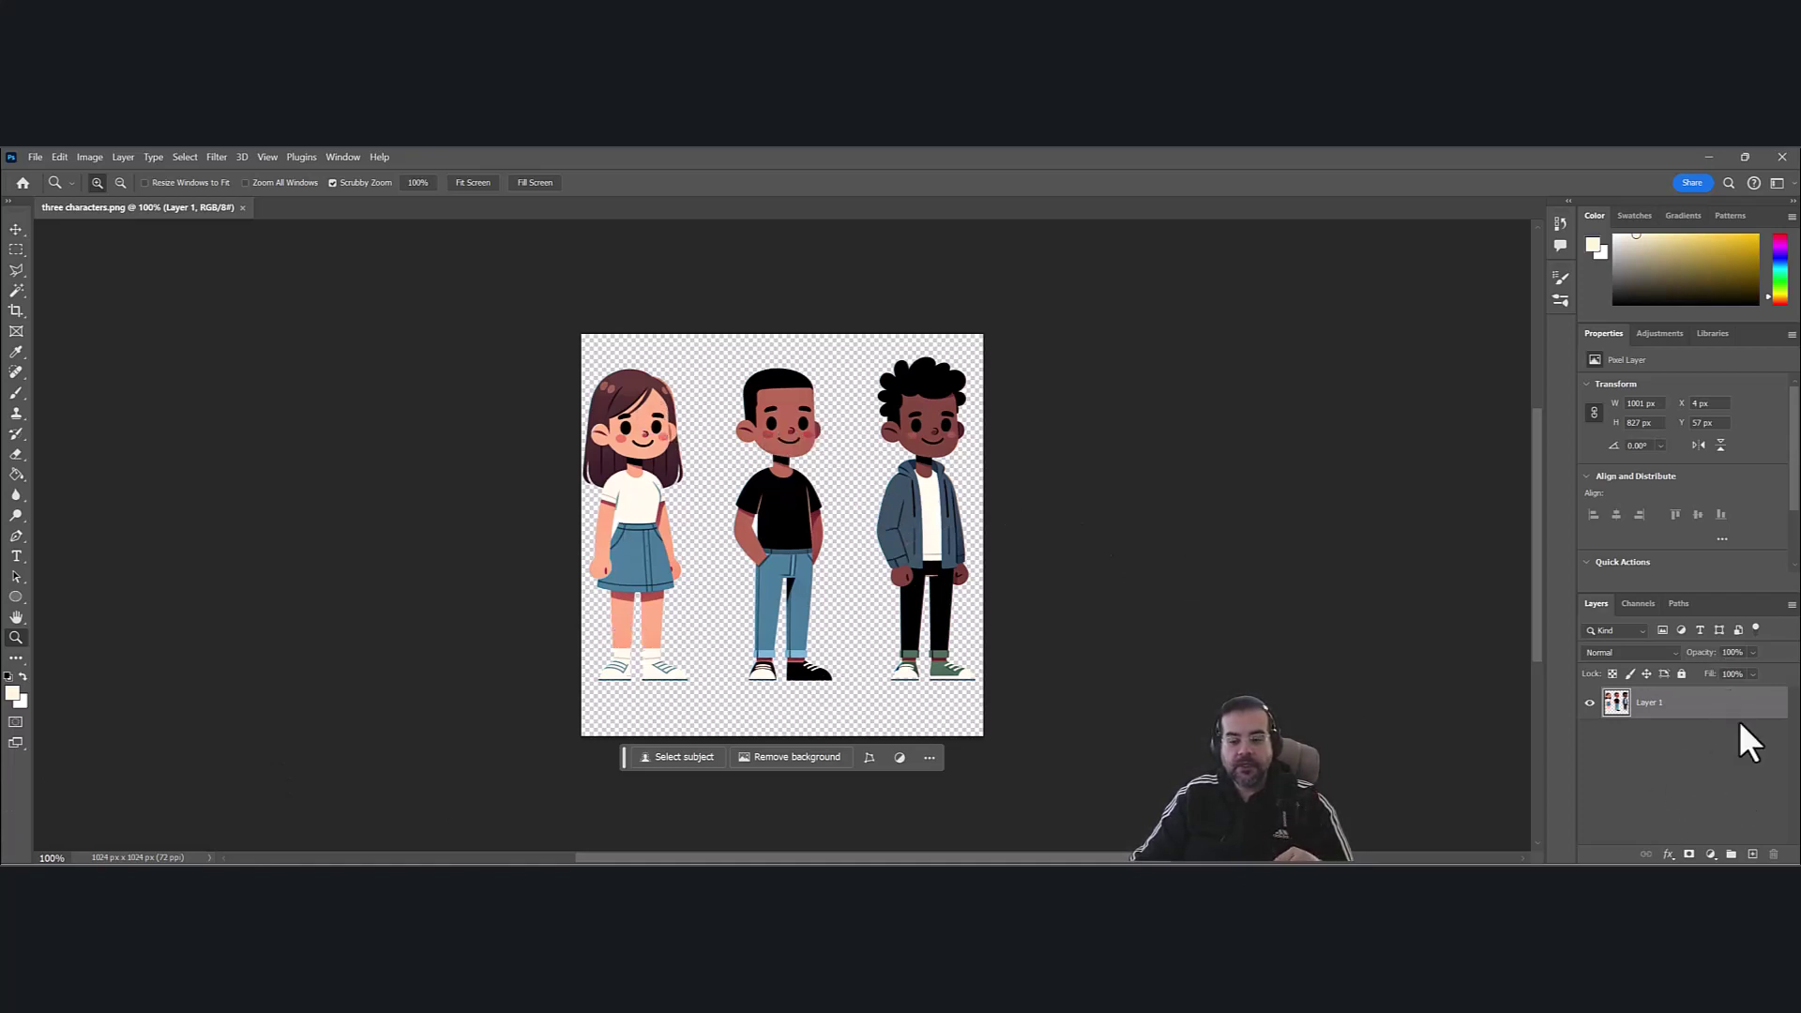
{"action": "left_click", "coordinate": [1752, 853]}
{"action": "left_click_drag", "start_coordinate": [1708, 711], "coordinate": [1714, 753]}
{"action": "left_click_drag", "start_coordinate": [1689, 280], "coordinate": [1757, 236]}
{"action": "key", "text": "alt+BackSpace"}
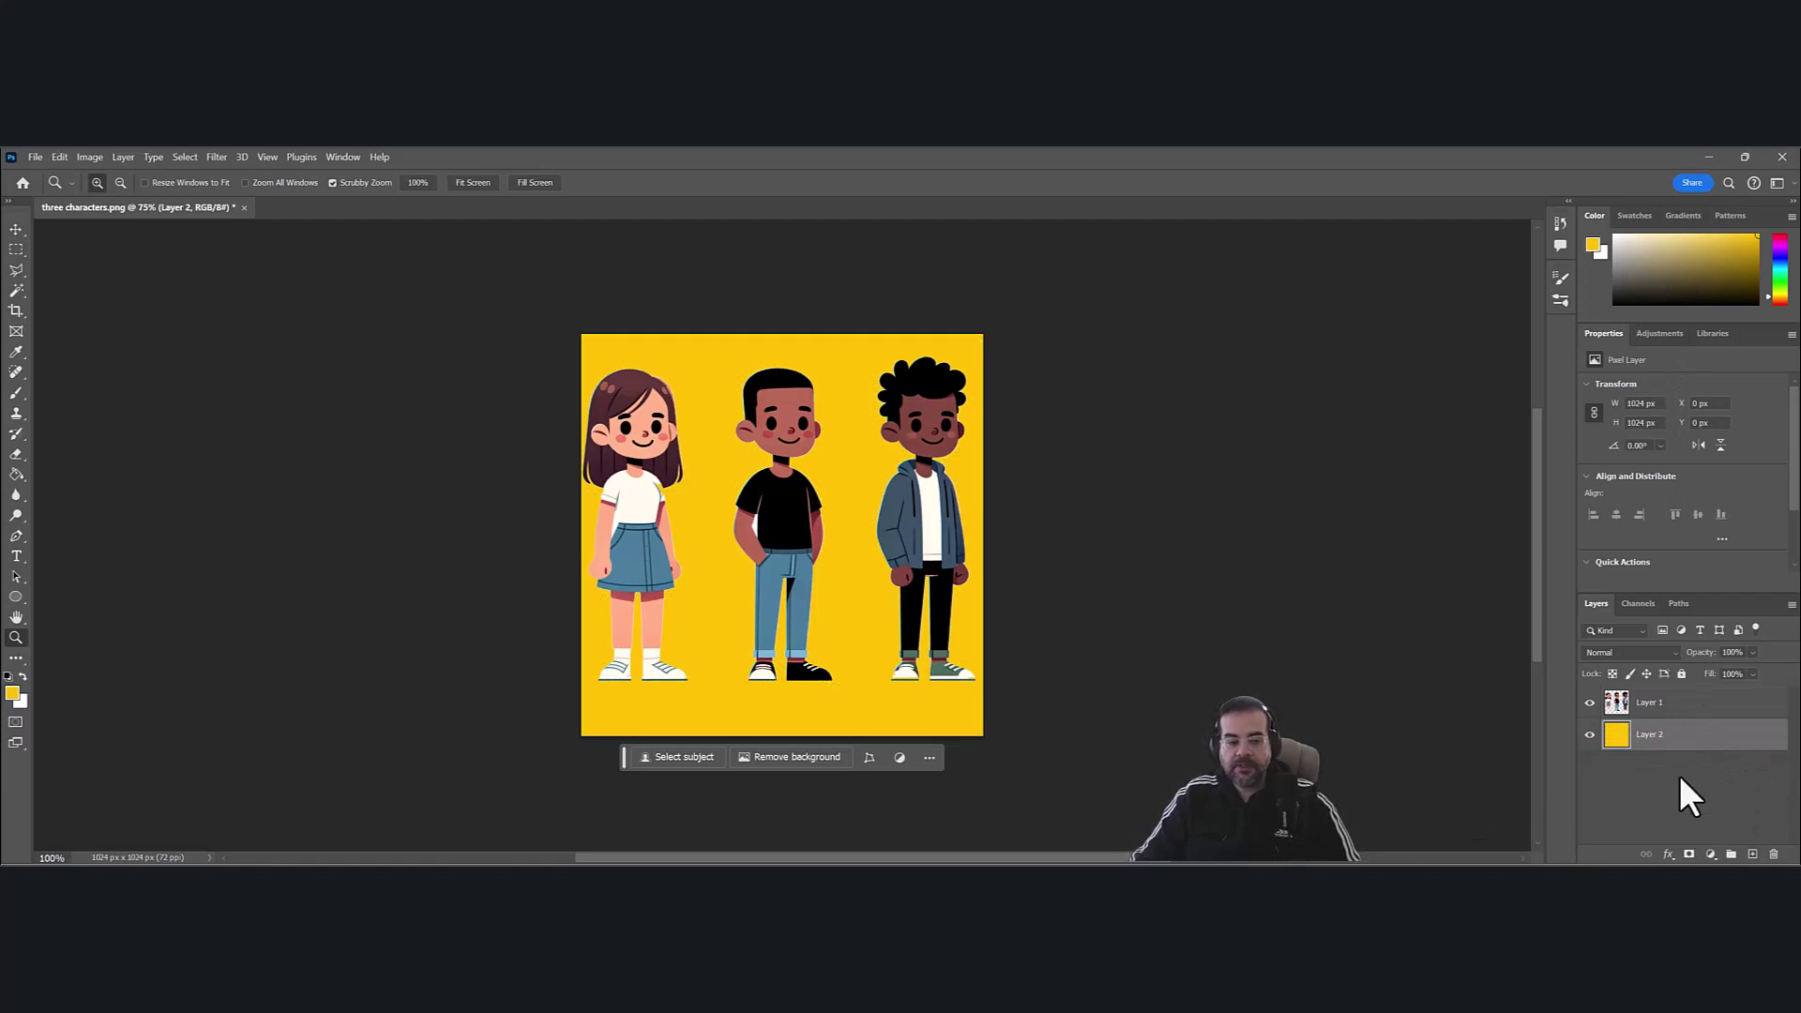
{"action": "left_click_drag", "start_coordinate": [1704, 748], "coordinate": [1783, 855]}
{"action": "left_click", "coordinate": [760, 540]}
Magic Wand-select the girl's white shirt with tolerance 30.
{"action": "key", "text": "w"}
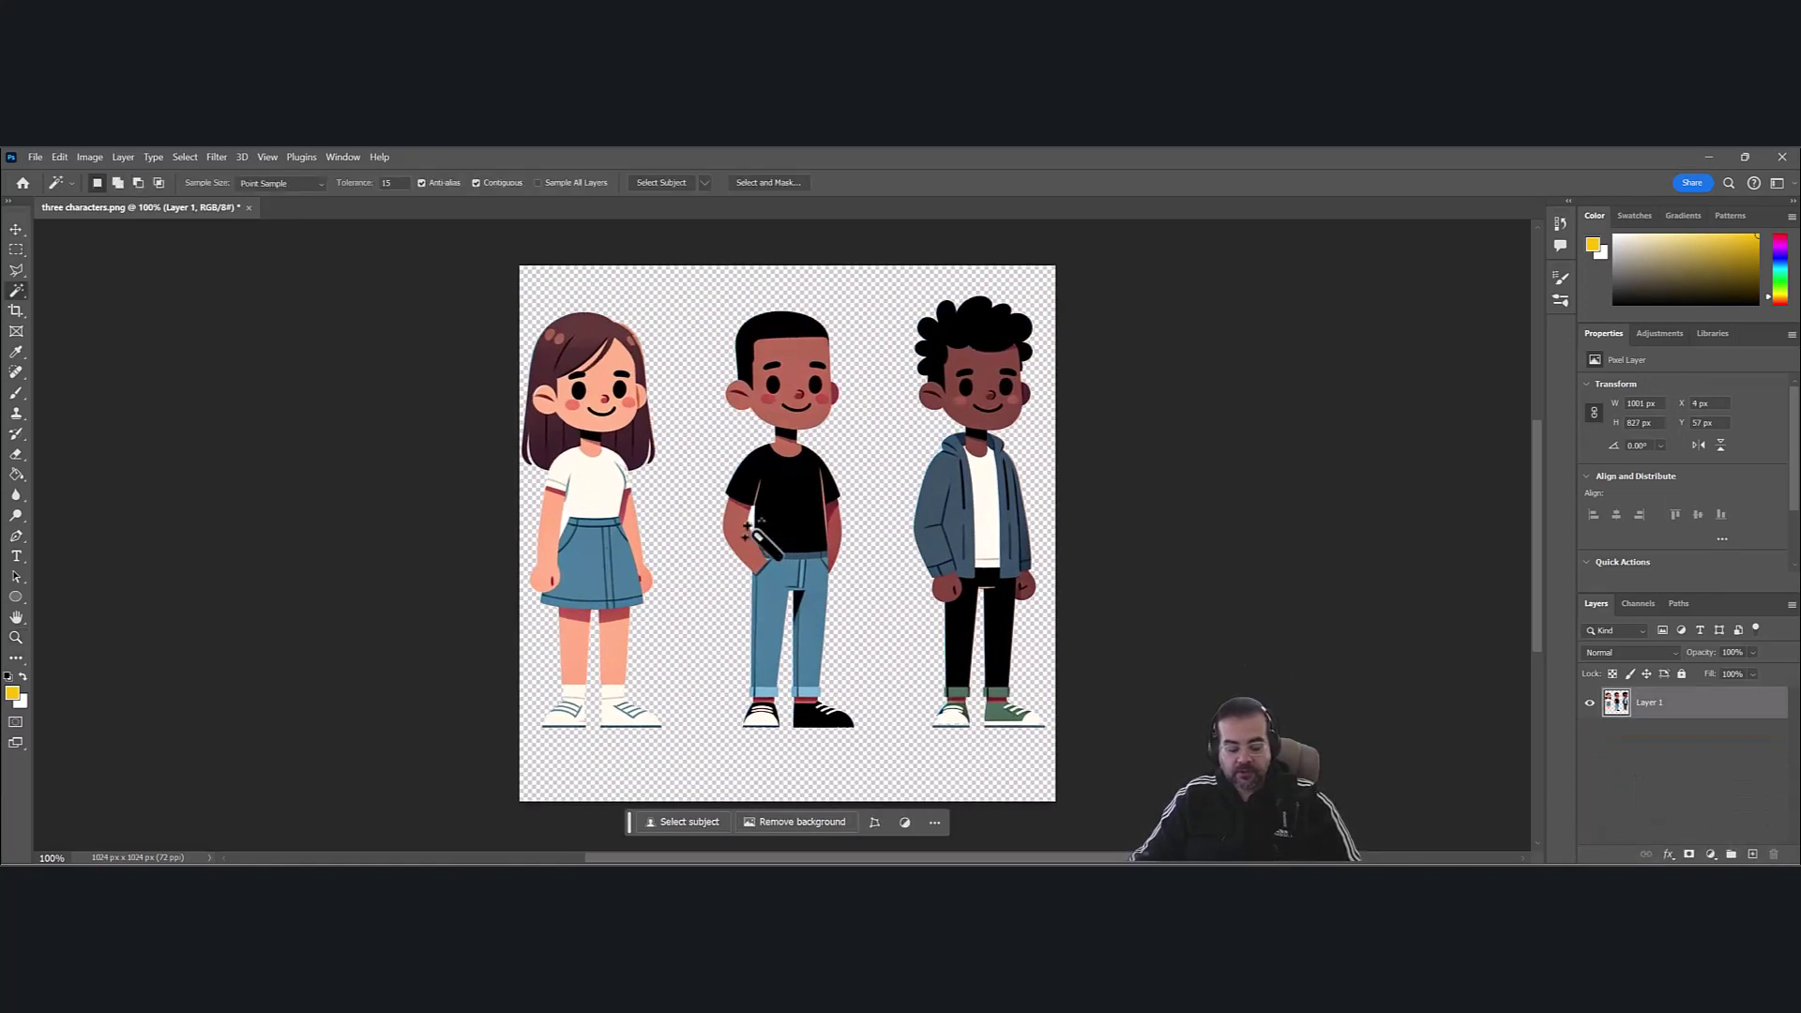
{"action": "left_click", "coordinate": [753, 519]}
{"action": "left_click", "coordinate": [752, 521]}
{"action": "left_click", "coordinate": [747, 523]}
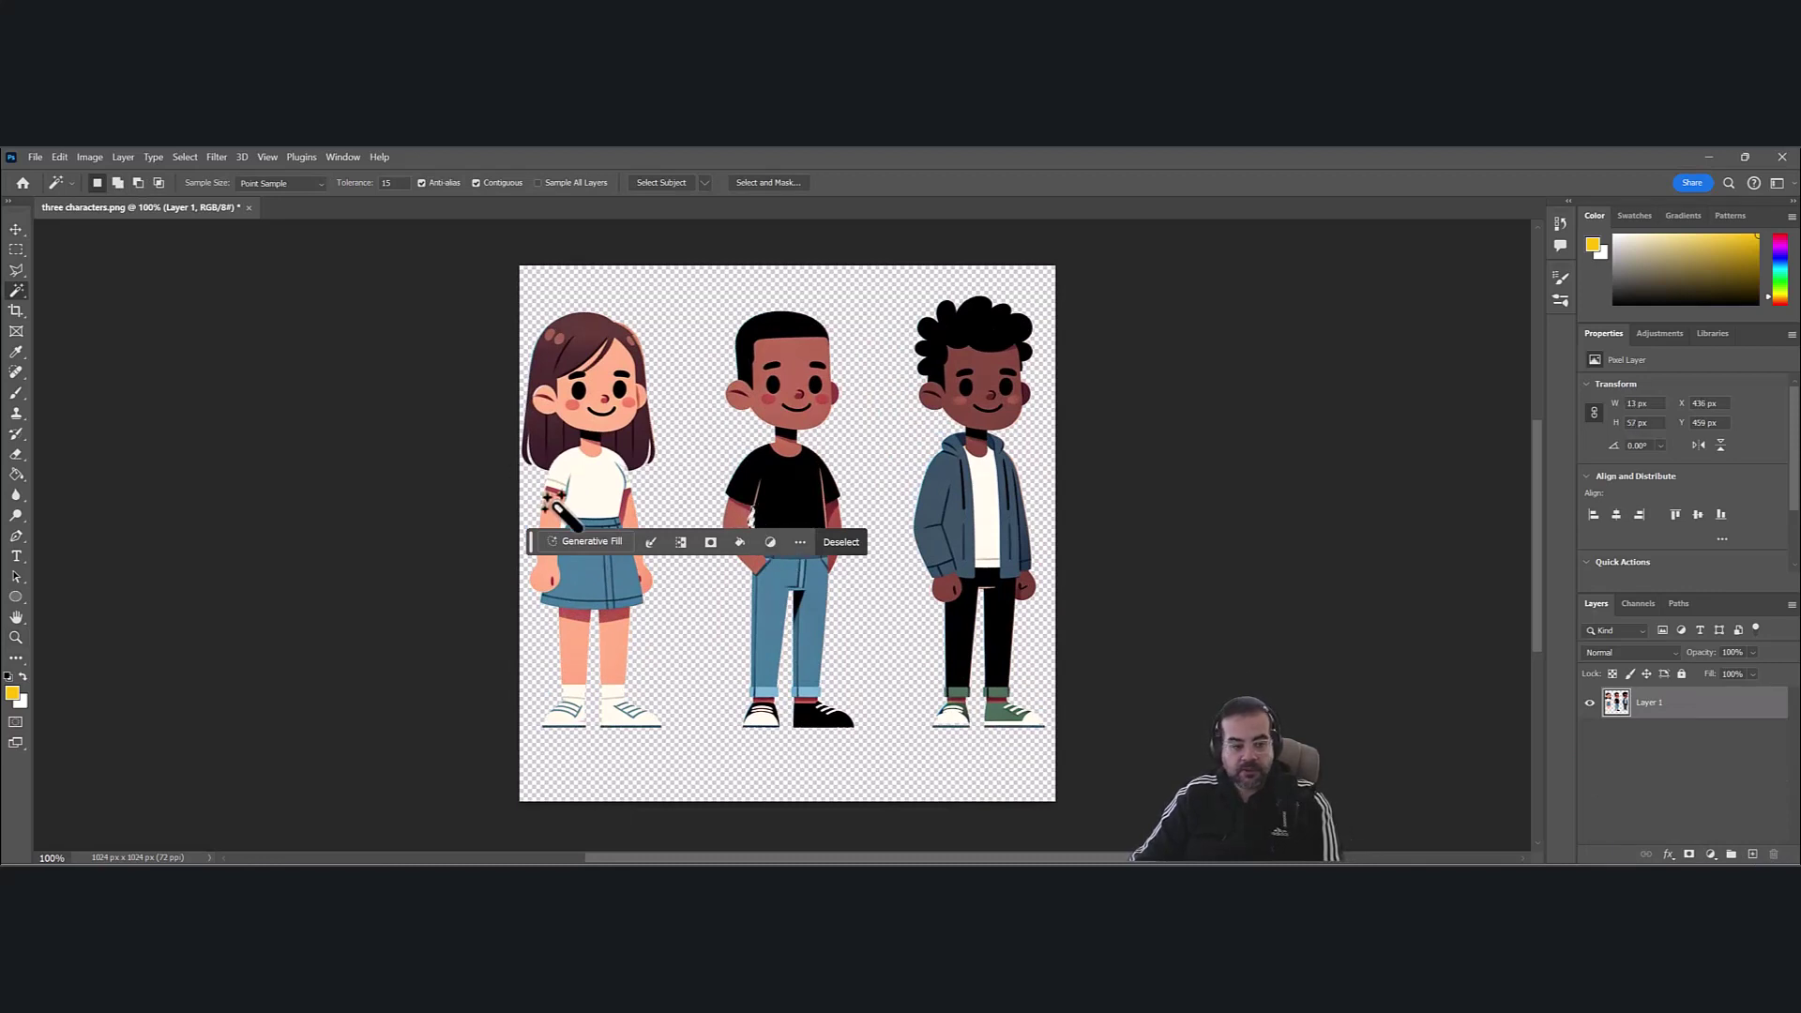
{"action": "left_click", "coordinate": [582, 483]}
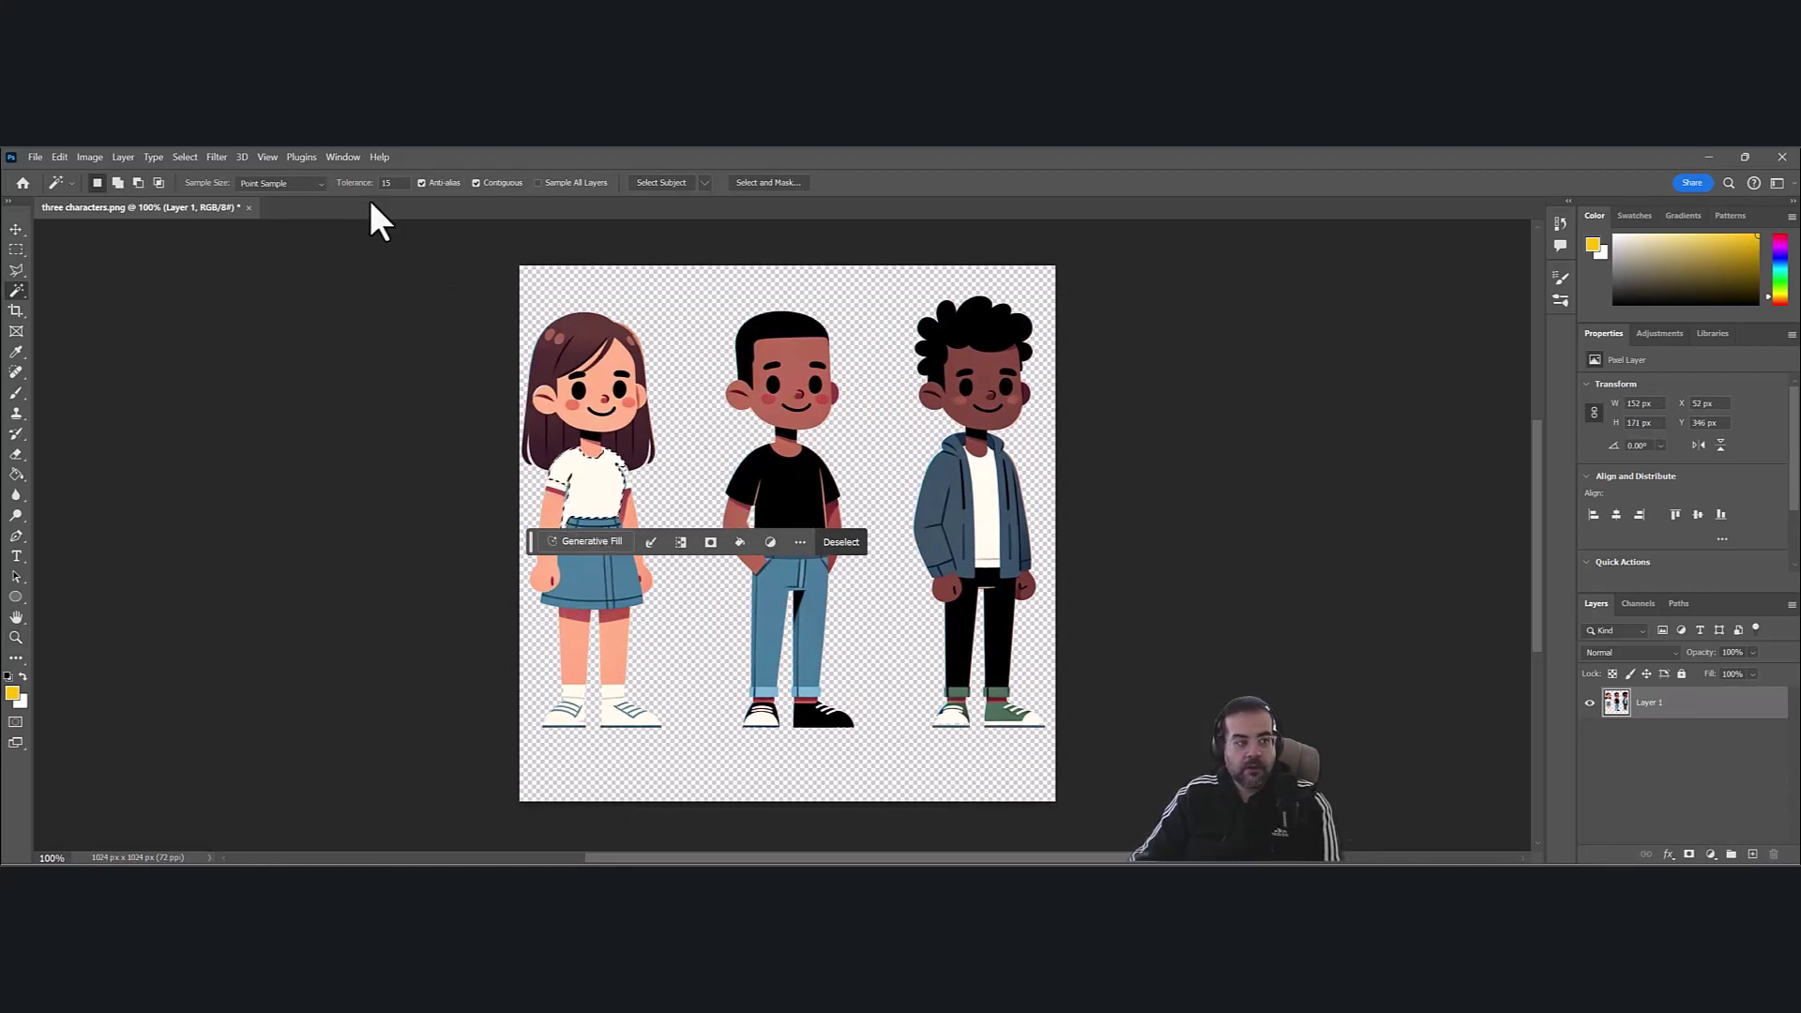
{"action": "left_click", "coordinate": [398, 182]}
{"action": "type", "text": "30"}
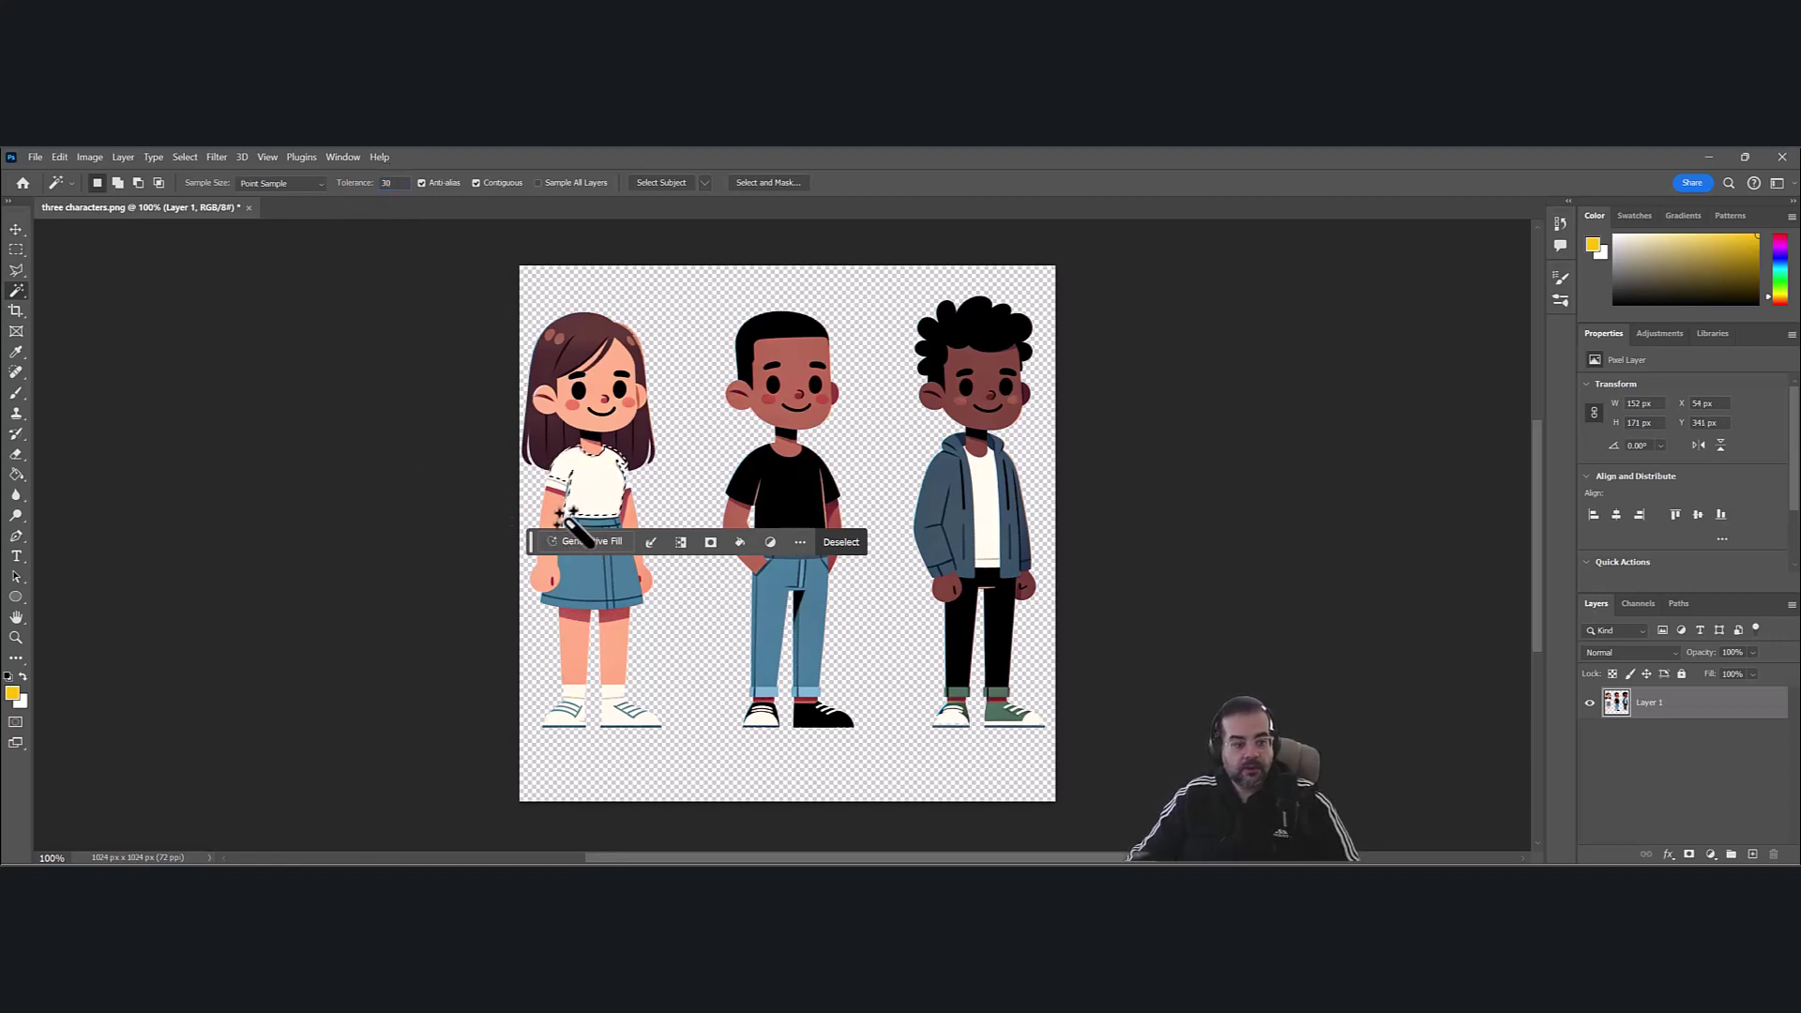
{"action": "left_click", "coordinate": [667, 481]}
Zoom into the girl's shirt and erase the white fringe with a small eraser.
{"action": "key", "text": "z"}
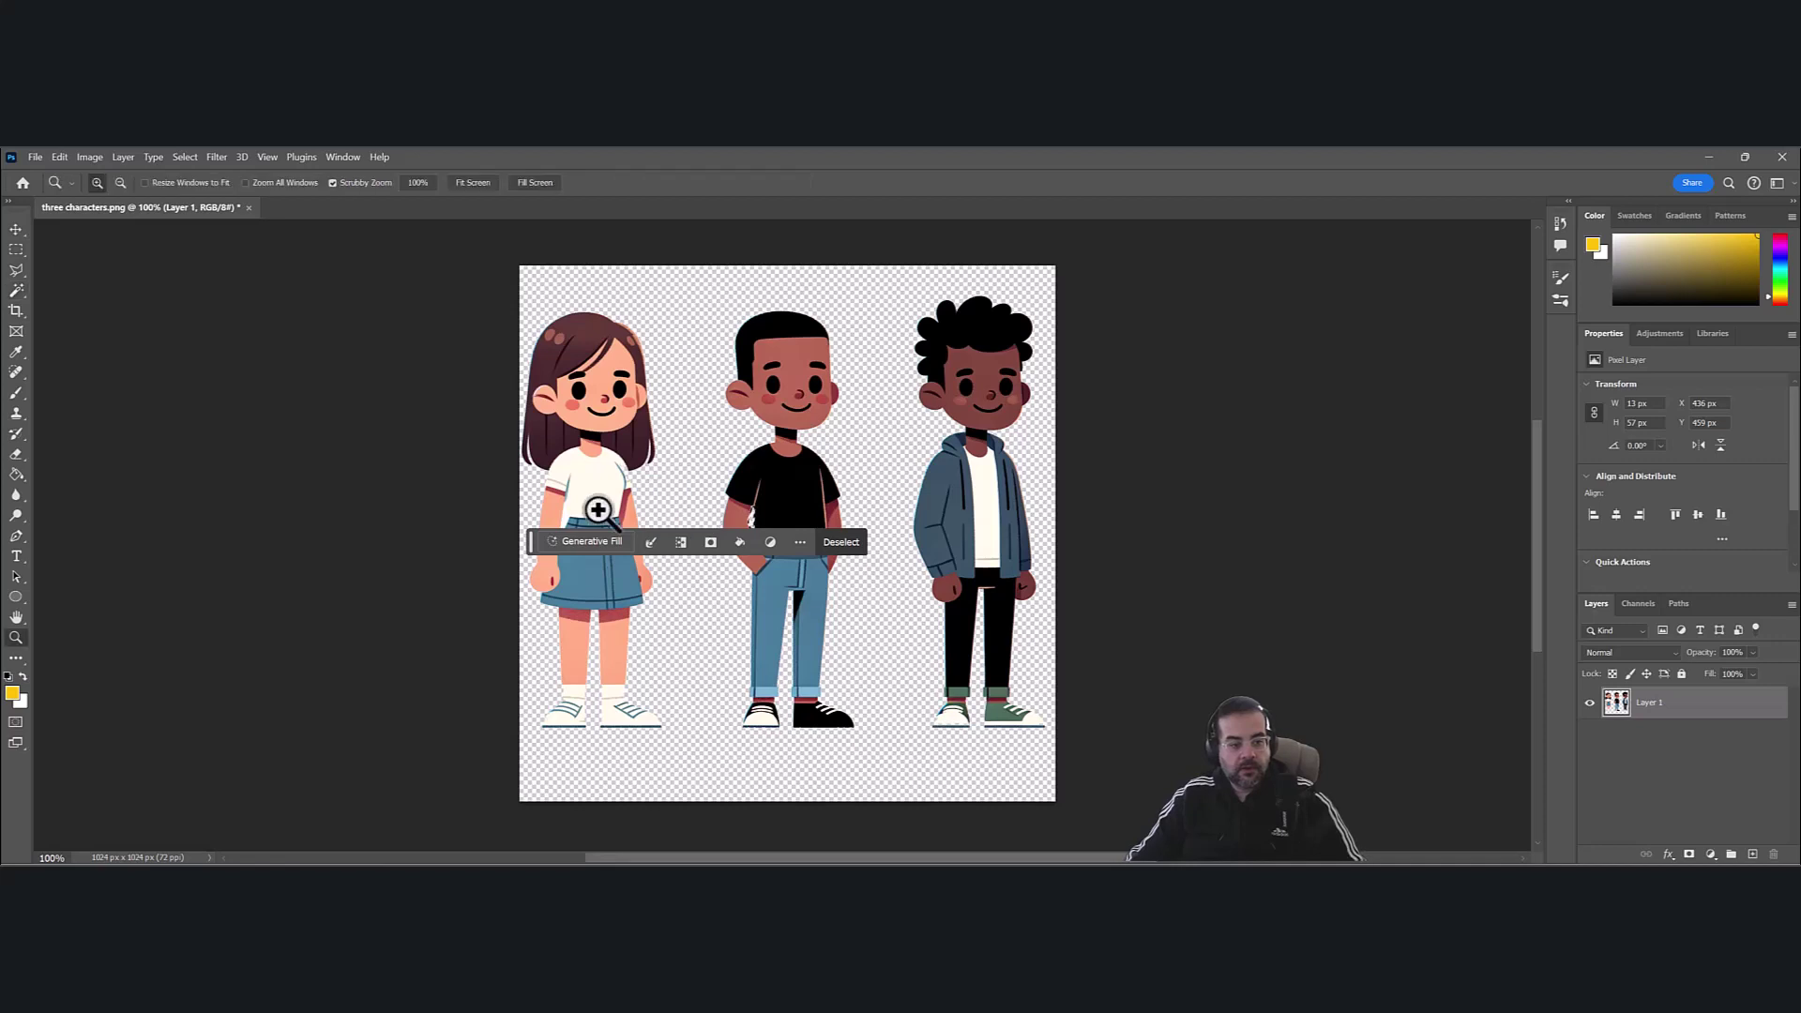
{"action": "left_click_drag", "start_coordinate": [582, 503], "coordinate": [595, 534]}
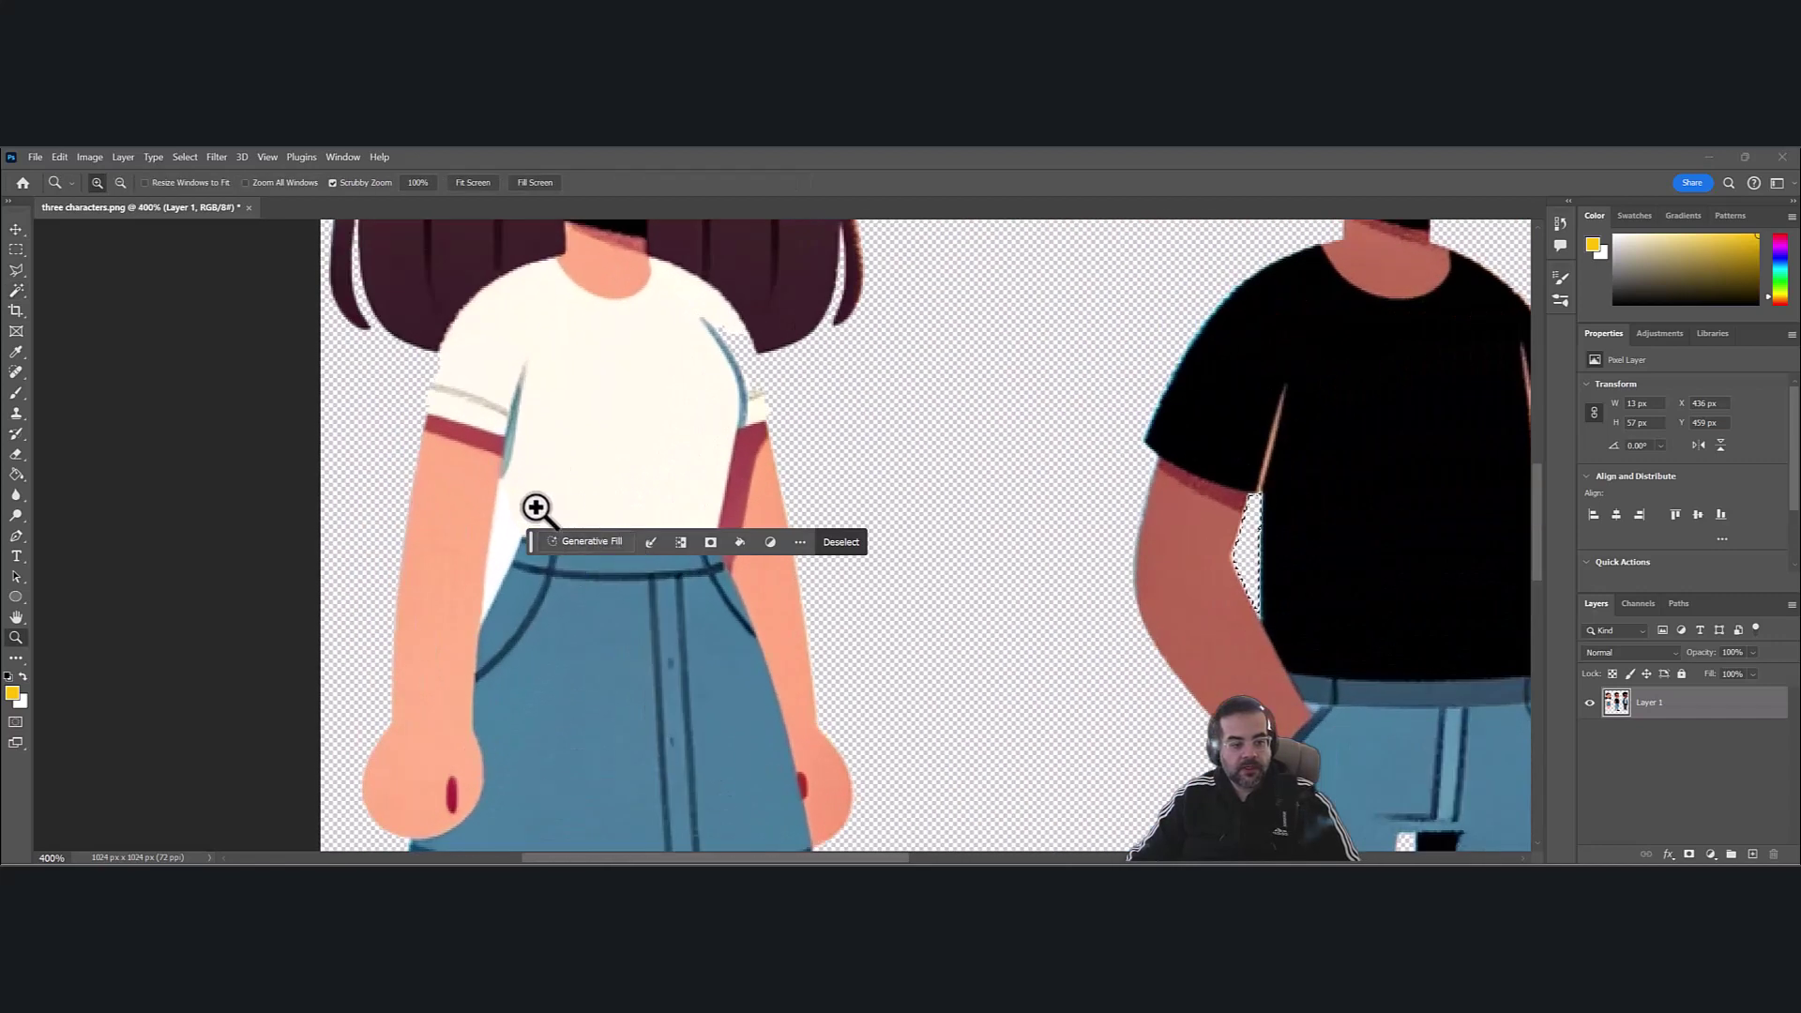
{"action": "left_click", "coordinate": [495, 522]}
{"action": "key", "text": "e"}
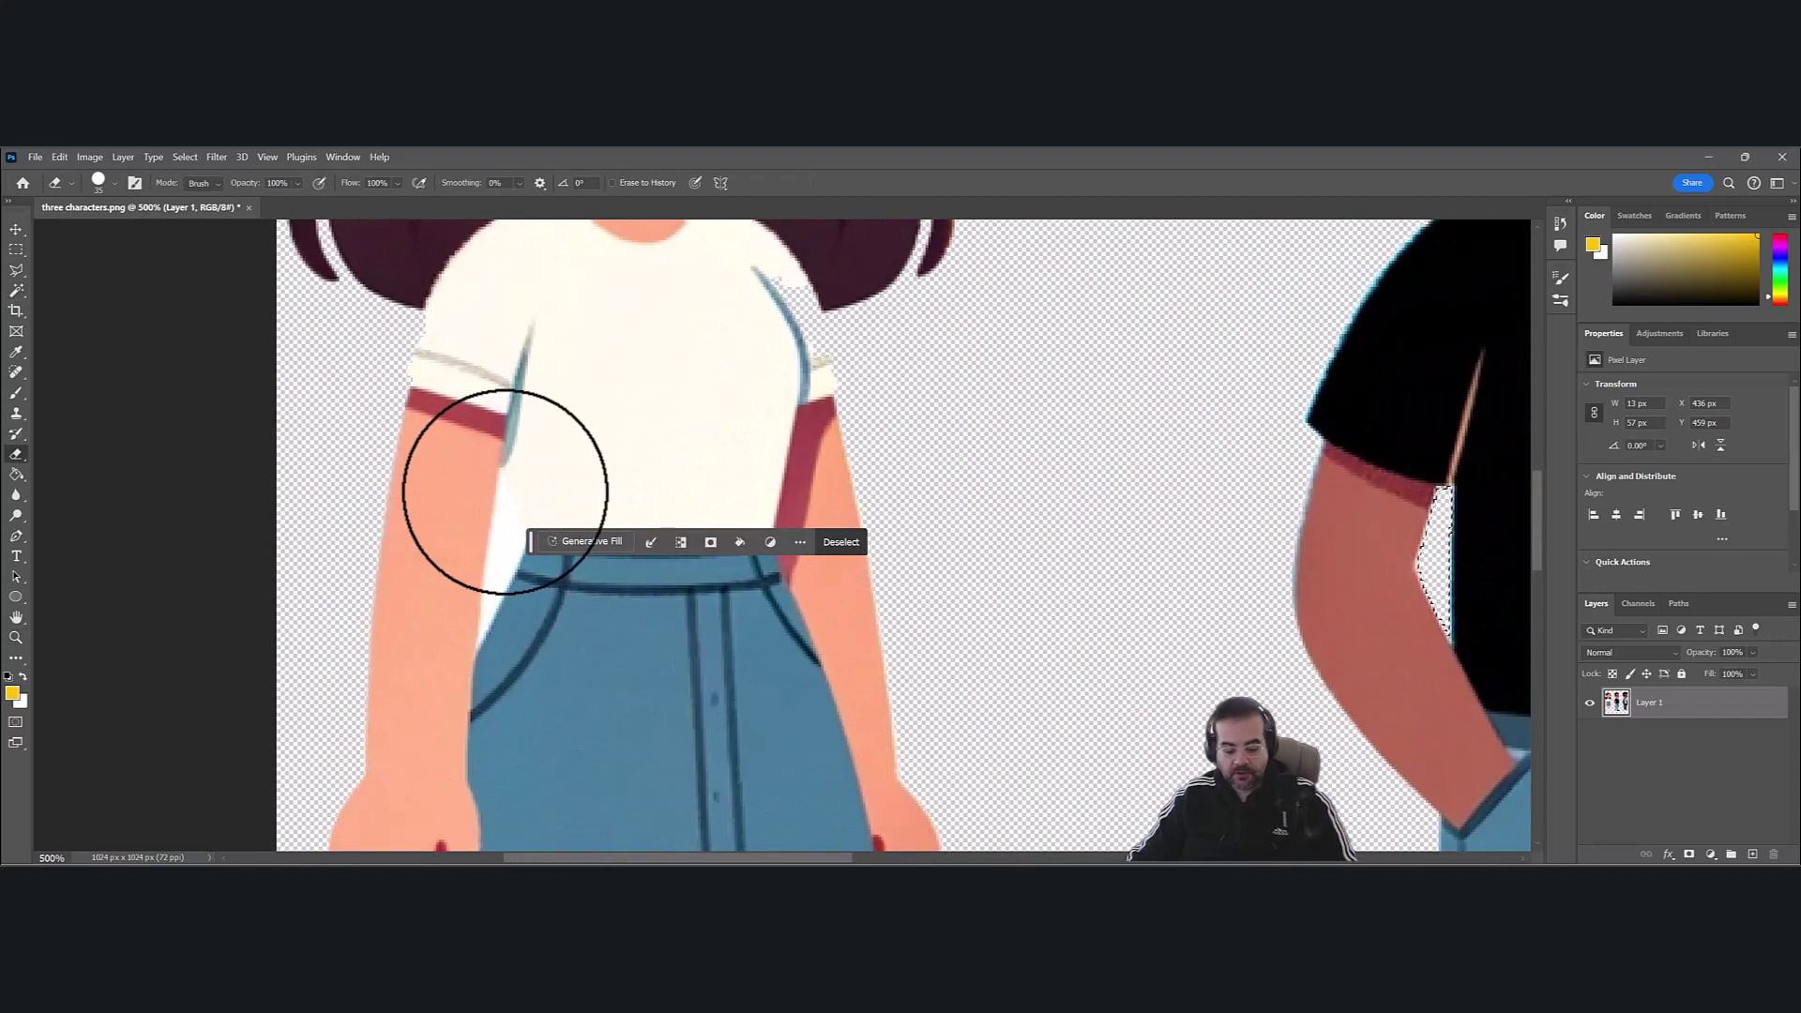
{"action": "key", "text": "bracketleft"}
{"action": "key", "text": "bracketleft"}
{"action": "key", "text": "bracketleft"}
{"action": "key", "text": "bracketleft"}
{"action": "key", "text": "bracketleft"}
{"action": "key", "text": "bracketleft"}
{"action": "key", "text": "bracketleft"}
{"action": "key", "text": "bracketleft"}
{"action": "key", "text": "bracketleft"}
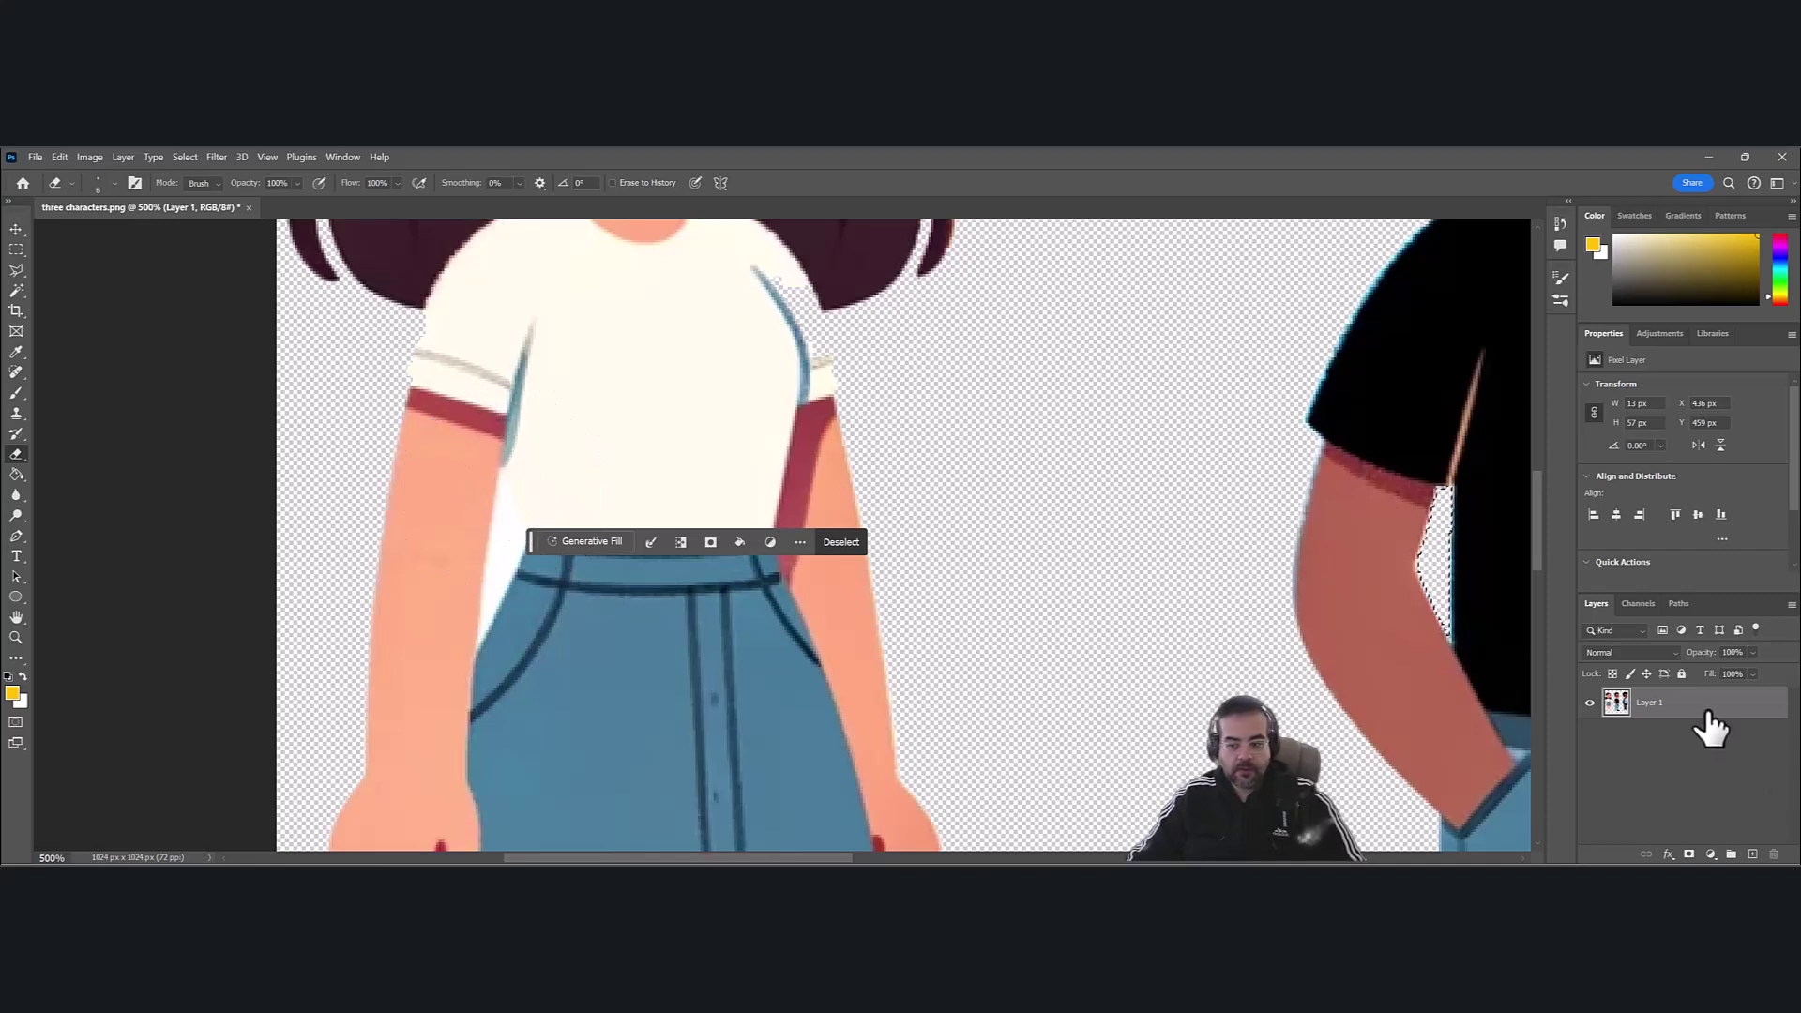
{"action": "left_click_drag", "start_coordinate": [533, 542], "coordinate": [1000, 744]}
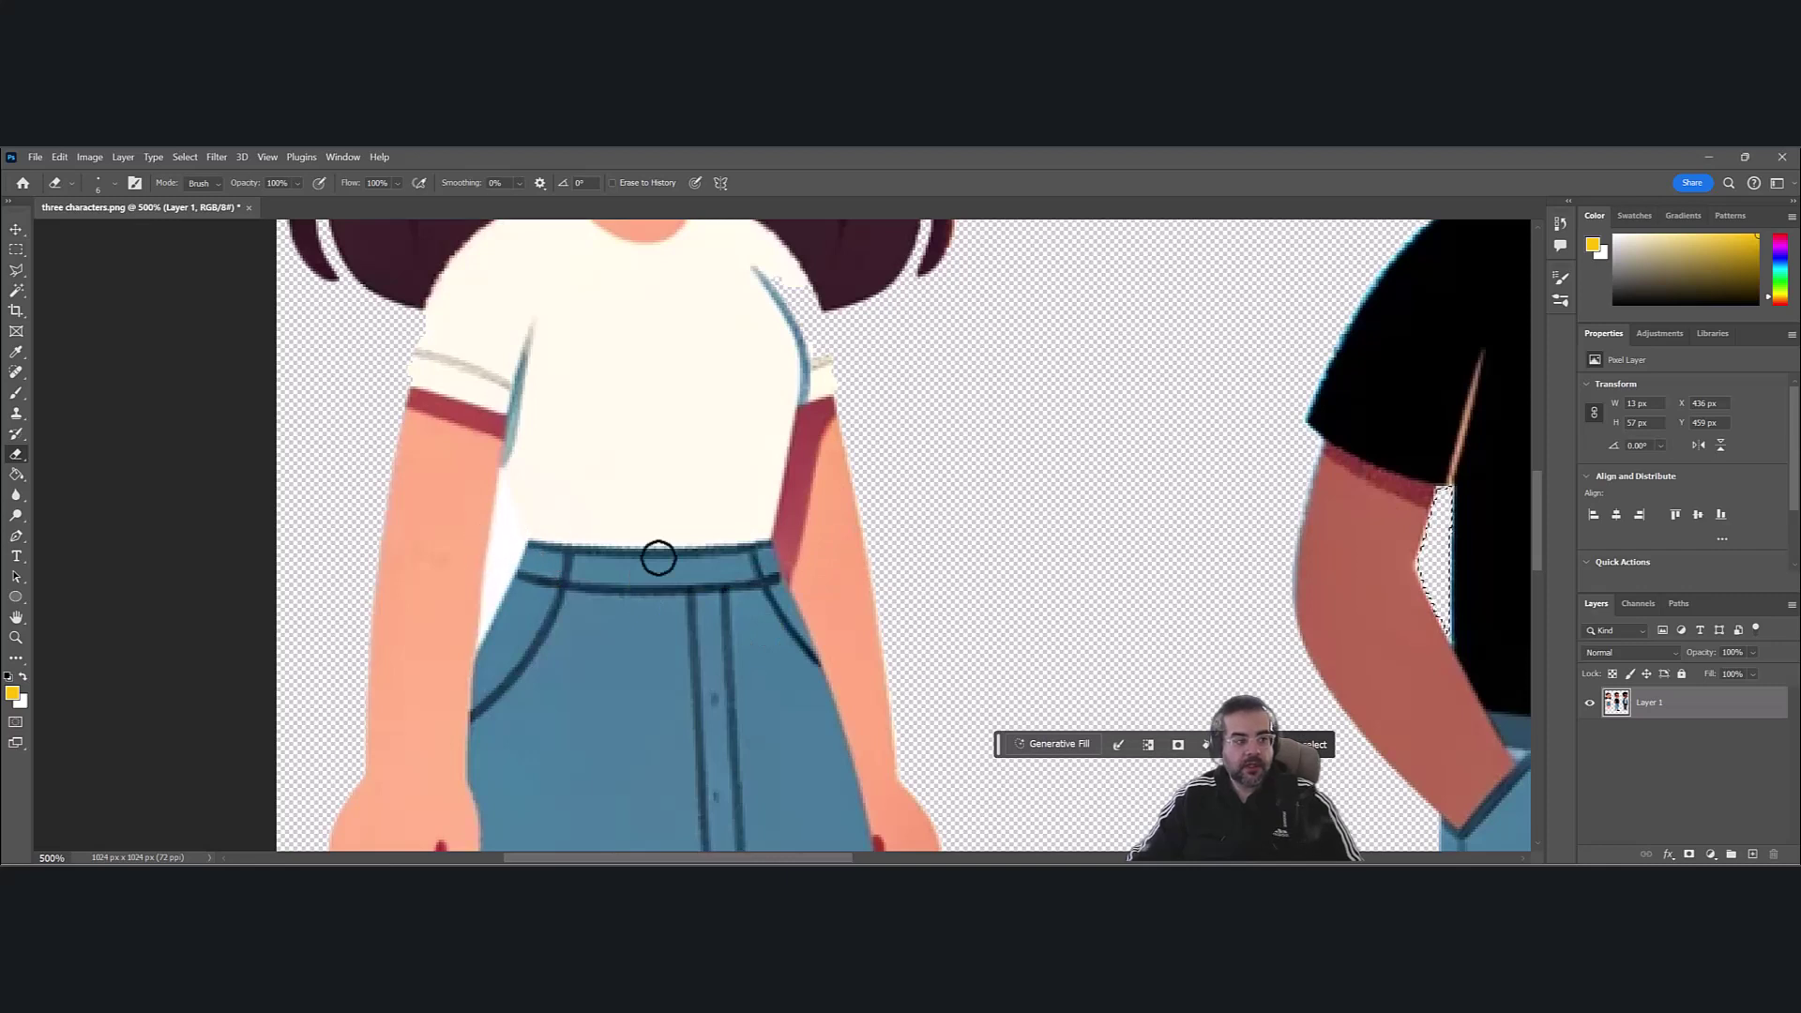
{"action": "key", "text": "ctrl+d"}
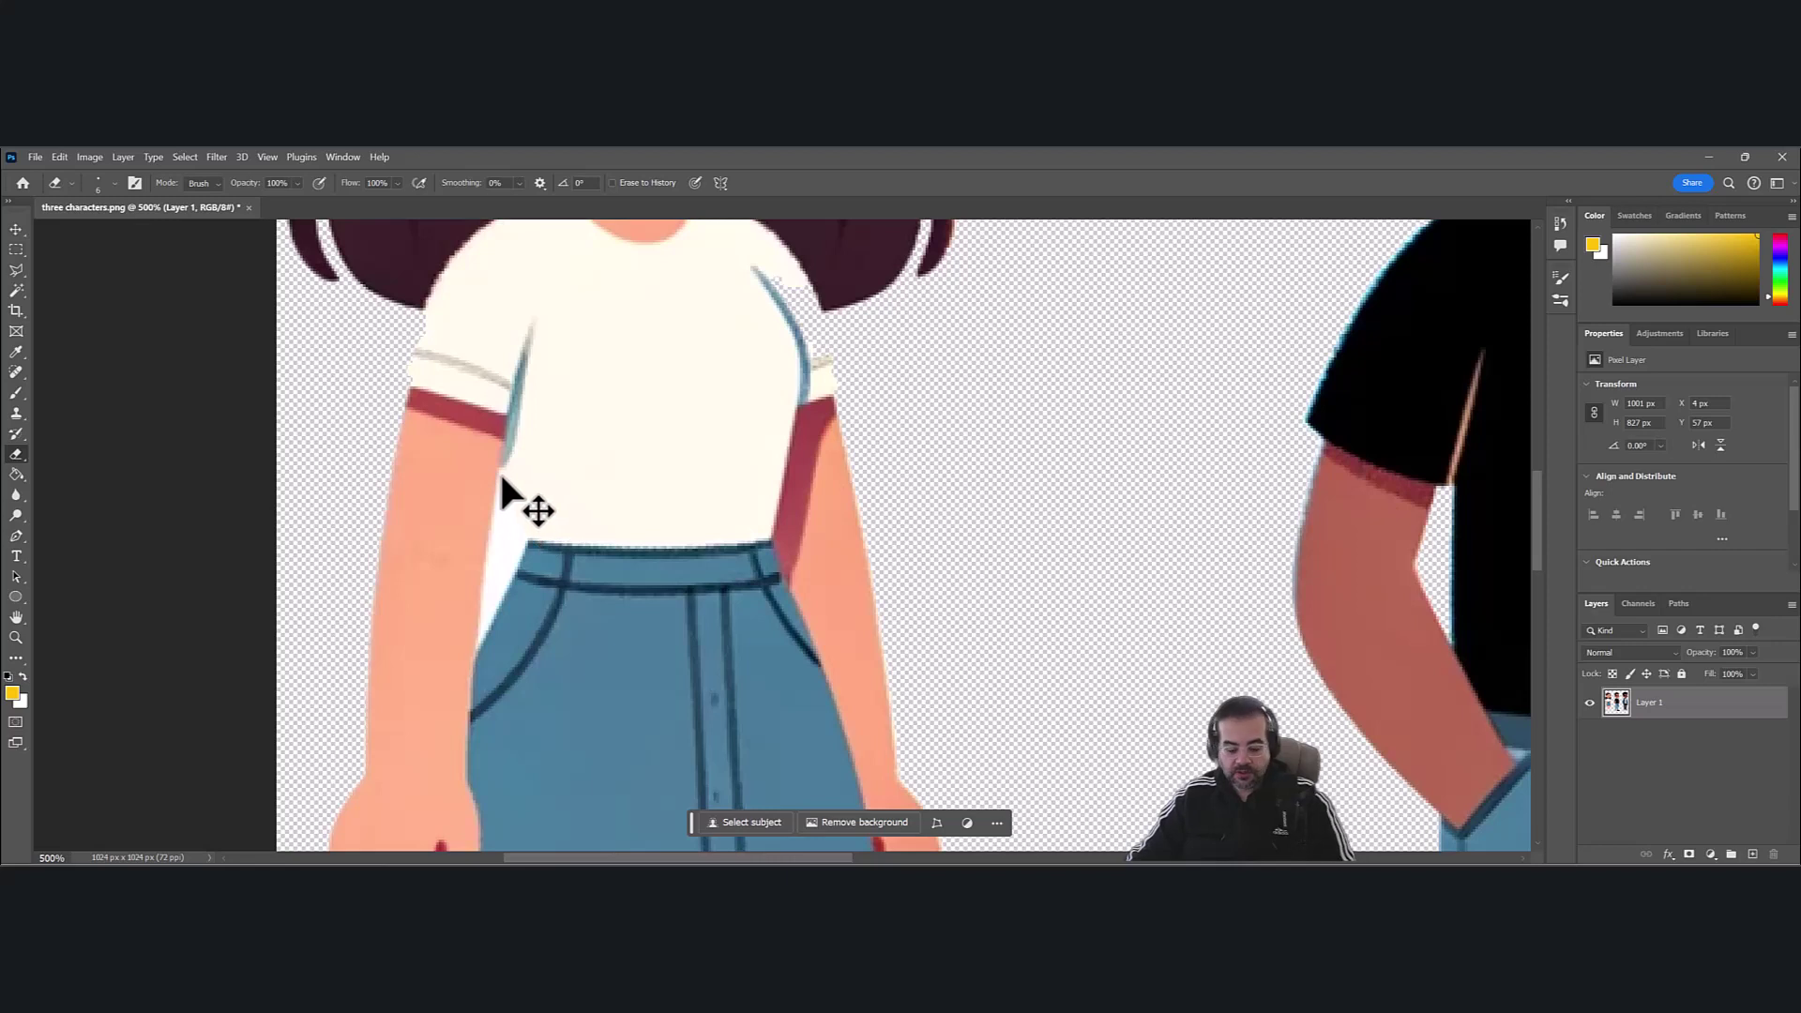
{"action": "left_click_drag", "start_coordinate": [501, 476], "coordinate": [522, 538]}
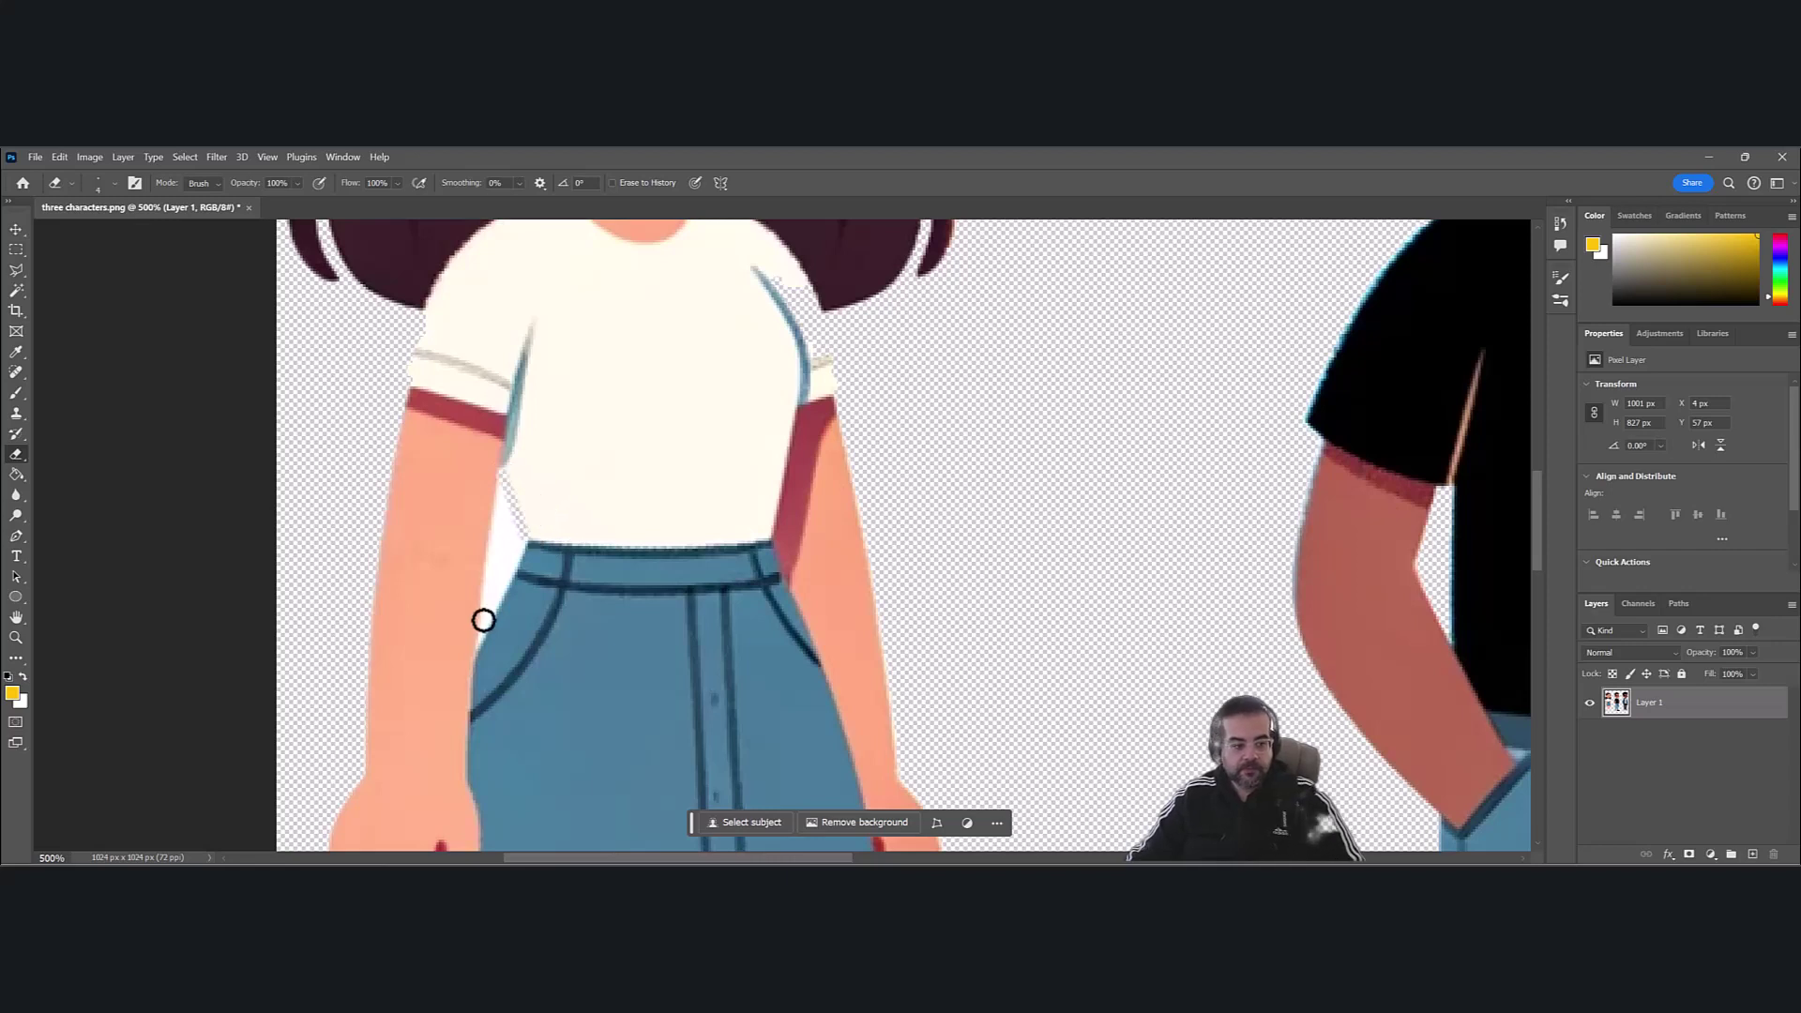
{"action": "left_click_drag", "start_coordinate": [476, 650], "coordinate": [498, 482]}
Reselect the shirt and erase the remaining white fringe along the arm.
{"action": "key", "text": "w"}
{"action": "left_click", "coordinate": [510, 534]}
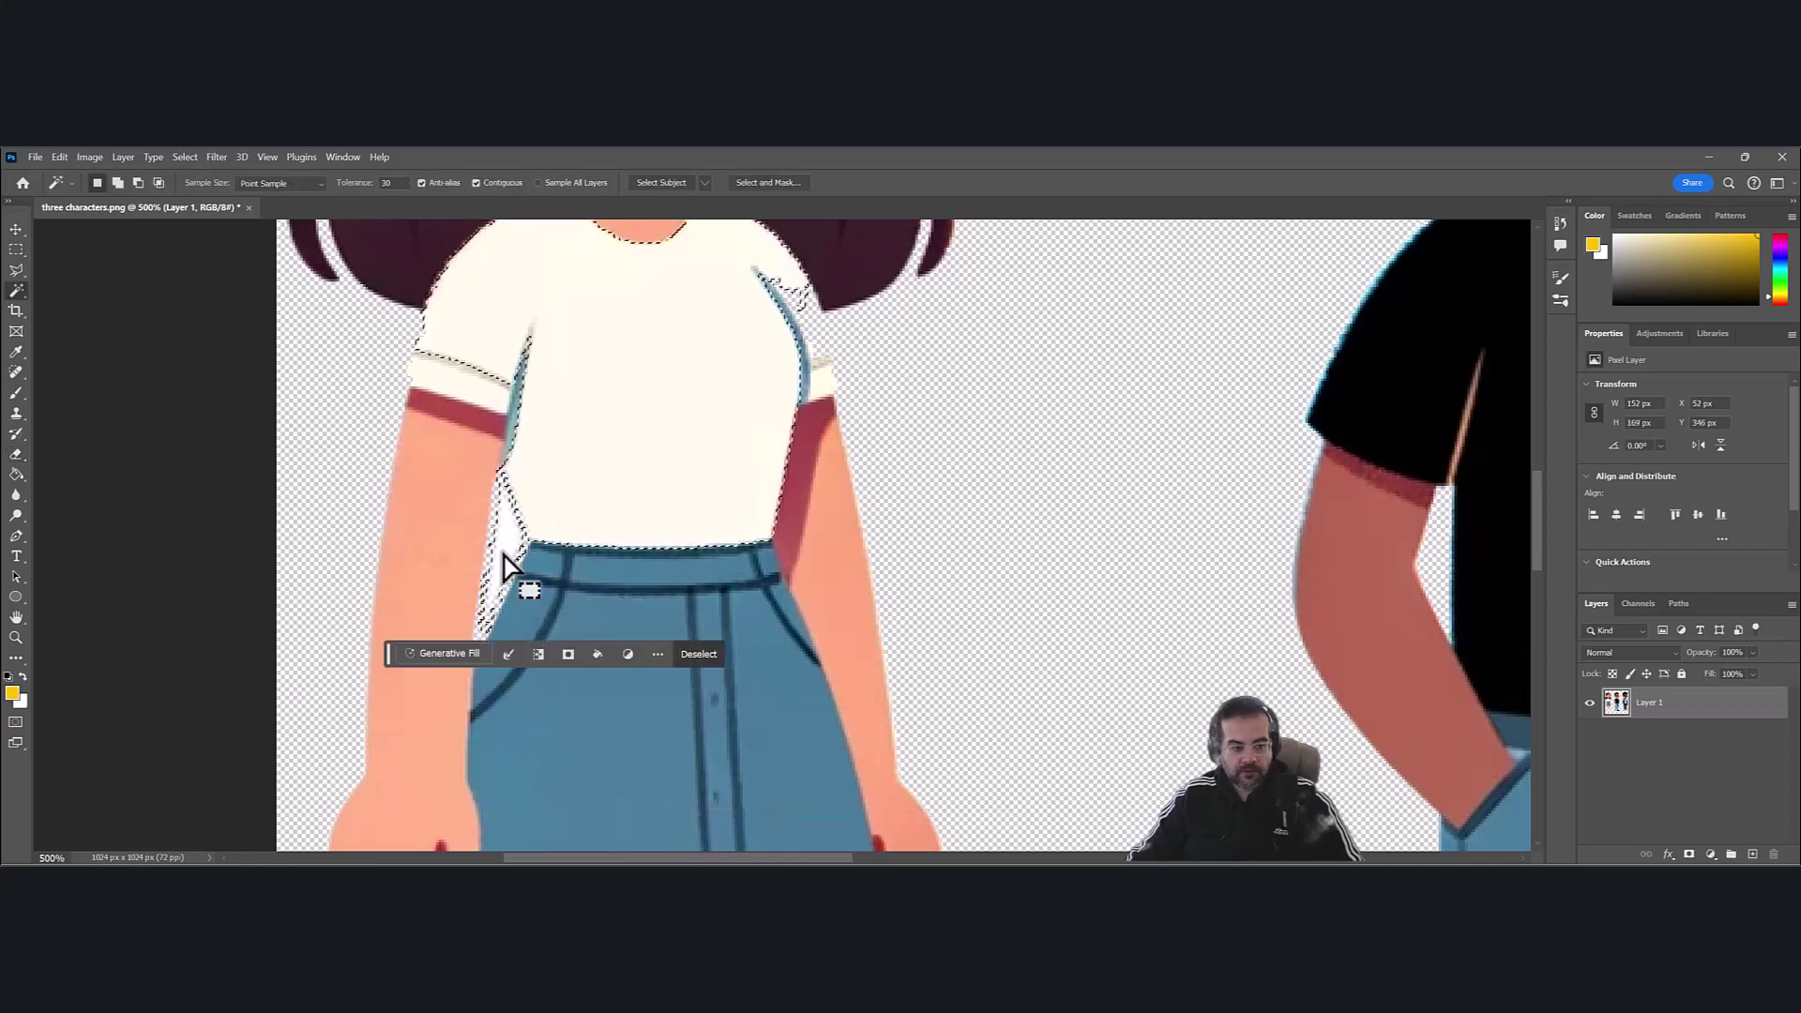
{"action": "key", "text": "e"}
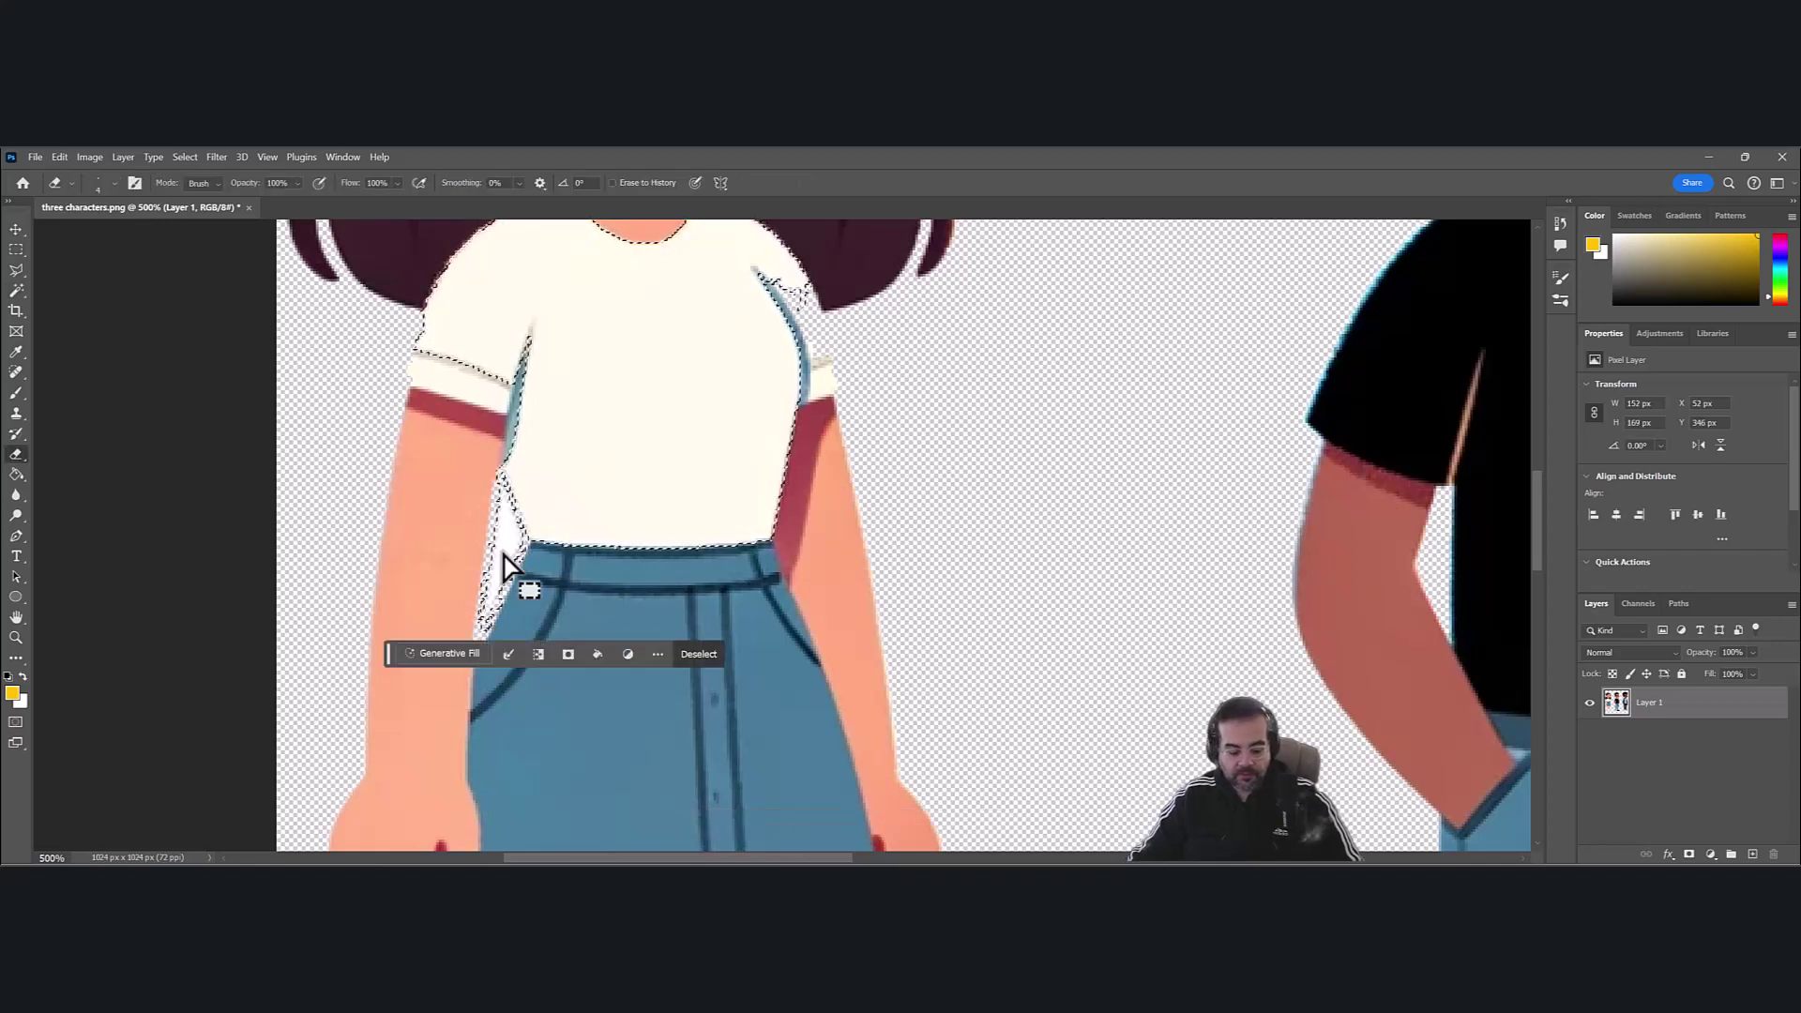
{"action": "key", "text": "ctrl+d"}
{"action": "mouse_move", "coordinate": [485, 490]}
{"action": "left_mouse_down"}
{"action": "mouse_move", "coordinate": [503, 475]}
{"action": "mouse_move", "coordinate": [519, 534]}
{"action": "mouse_move", "coordinate": [494, 604]}
{"action": "mouse_move", "coordinate": [498, 498]}
{"action": "mouse_move", "coordinate": [497, 574]}
{"action": "left_mouse_up"}
Zoom back out to 100% and save three characters.png.
{"action": "key", "text": "z"}
{"action": "left_click", "coordinate": [1073, 535], "text": "alt"}
{"action": "left_click", "coordinate": [1074, 540], "text": "alt"}
{"action": "left_click", "coordinate": [1073, 535], "text": "alt"}
{"action": "left_click_drag", "start_coordinate": [1125, 542], "coordinate": [876, 582]}
{"action": "key", "text": "ctrl+1"}
{"action": "scroll", "coordinate": [871, 561], "scroll_direction": "down", "scroll_amount": 3}
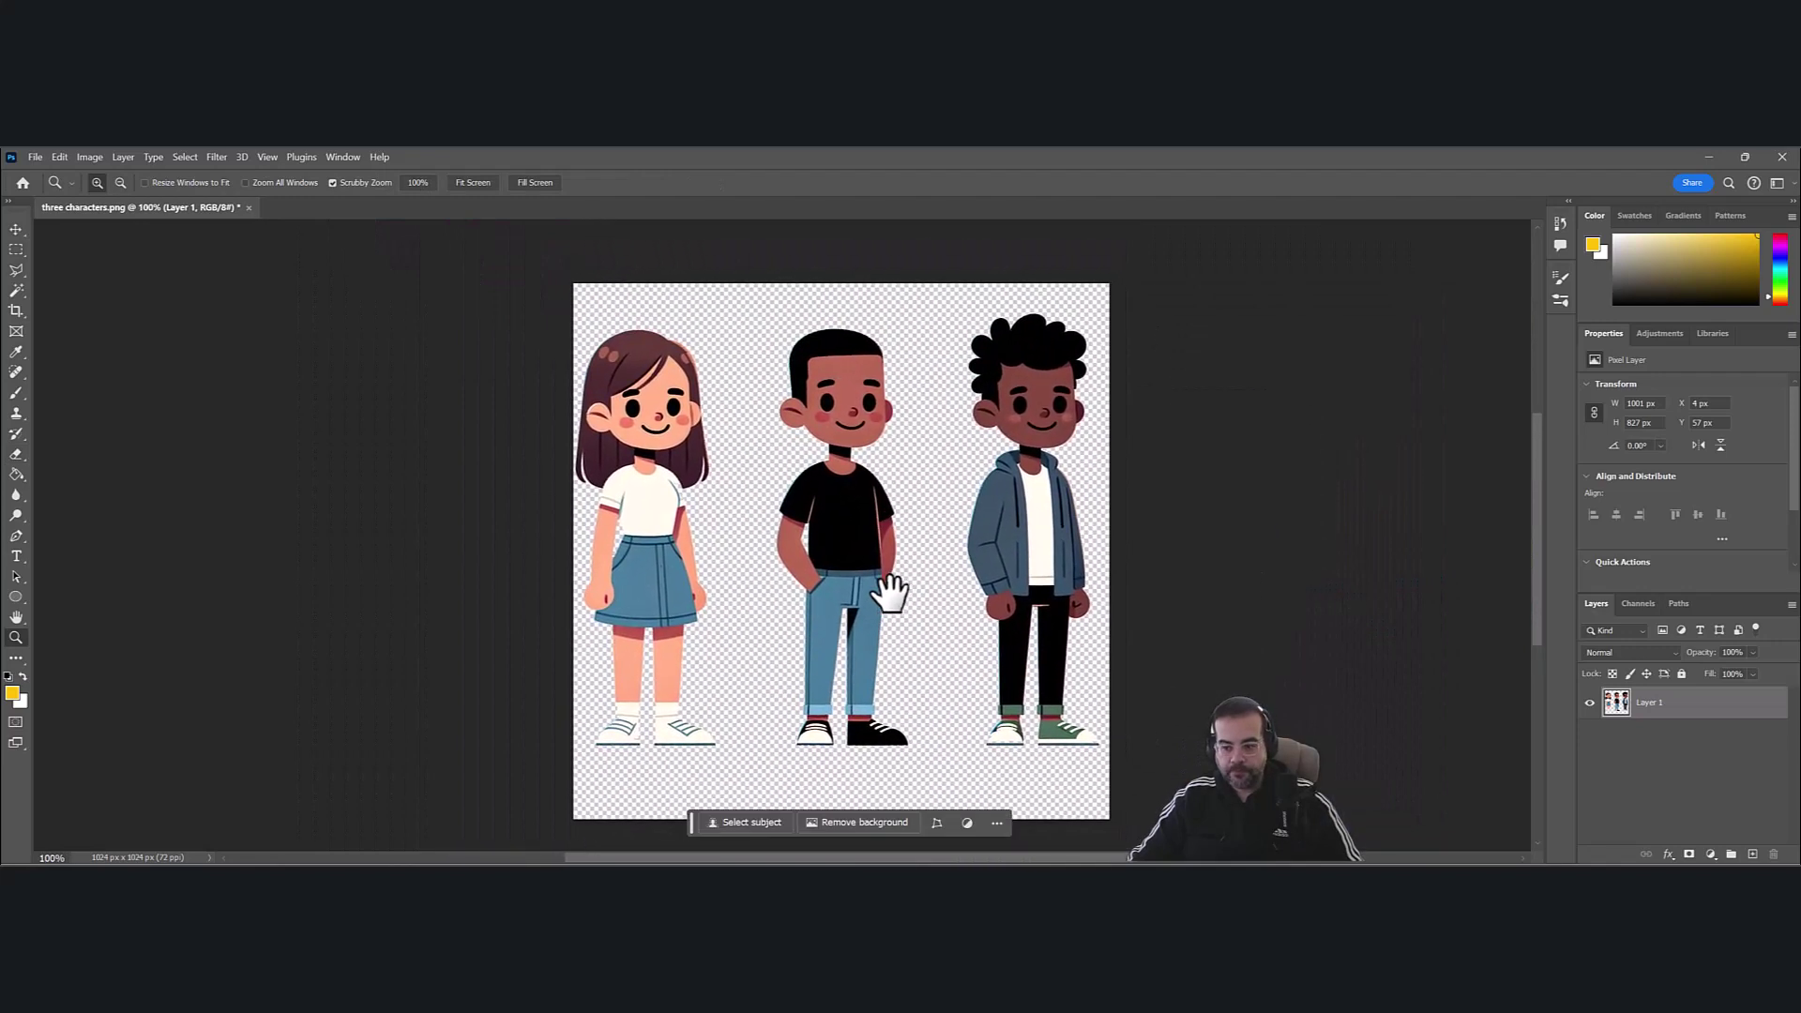
{"action": "key", "text": "ctrl+s"}
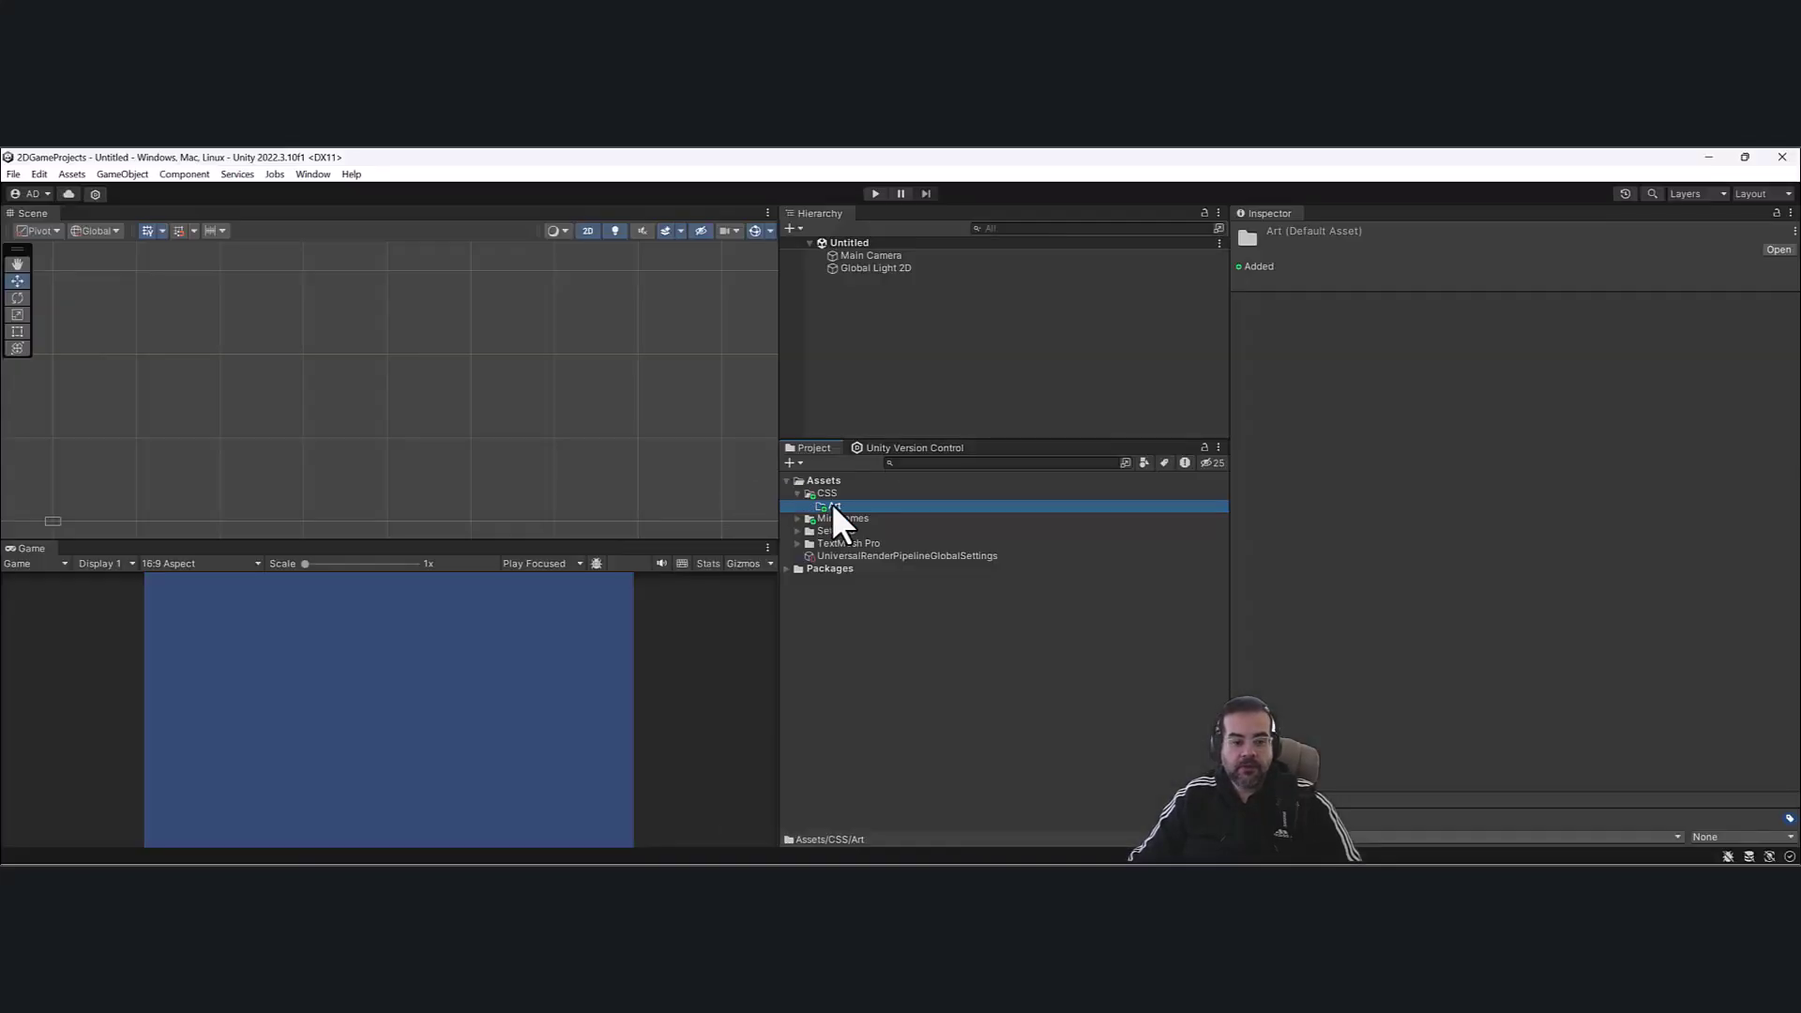
Expand MiniGames > Platformer > Art and drag three characters toward CSS/Art.
{"action": "right_click", "coordinate": [831, 504]}
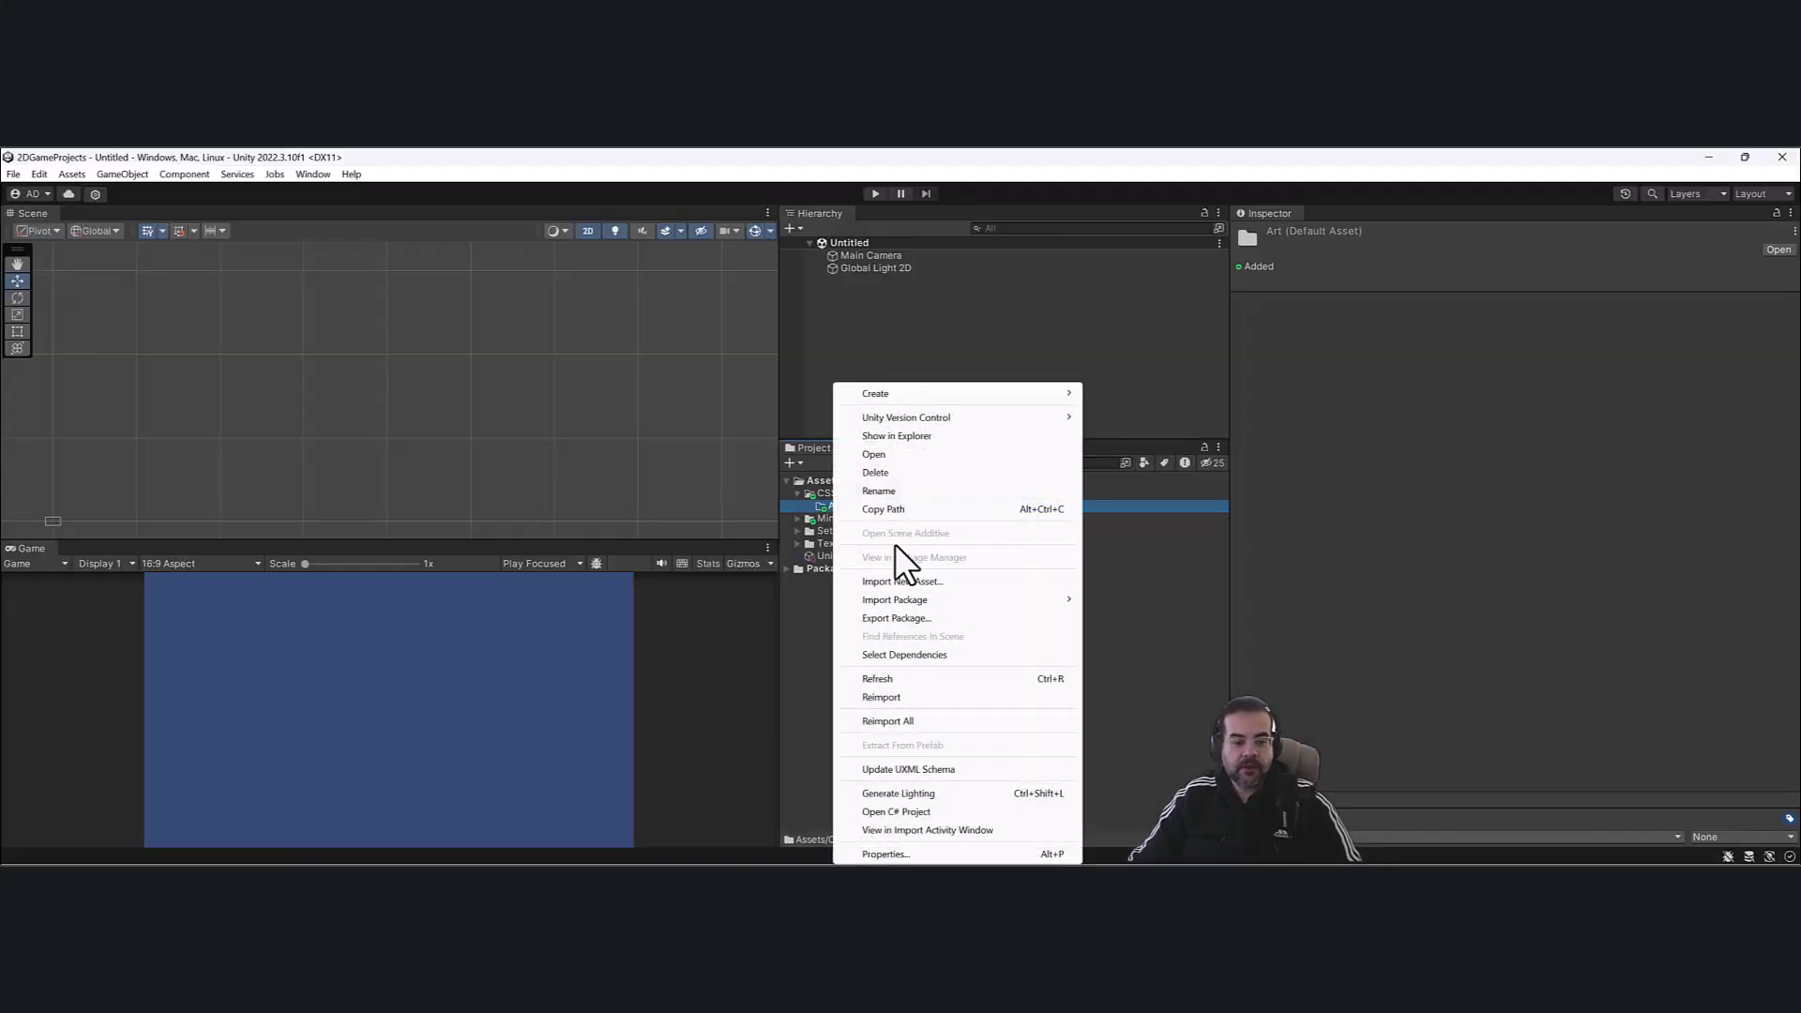
{"action": "left_click", "coordinate": [910, 580]}
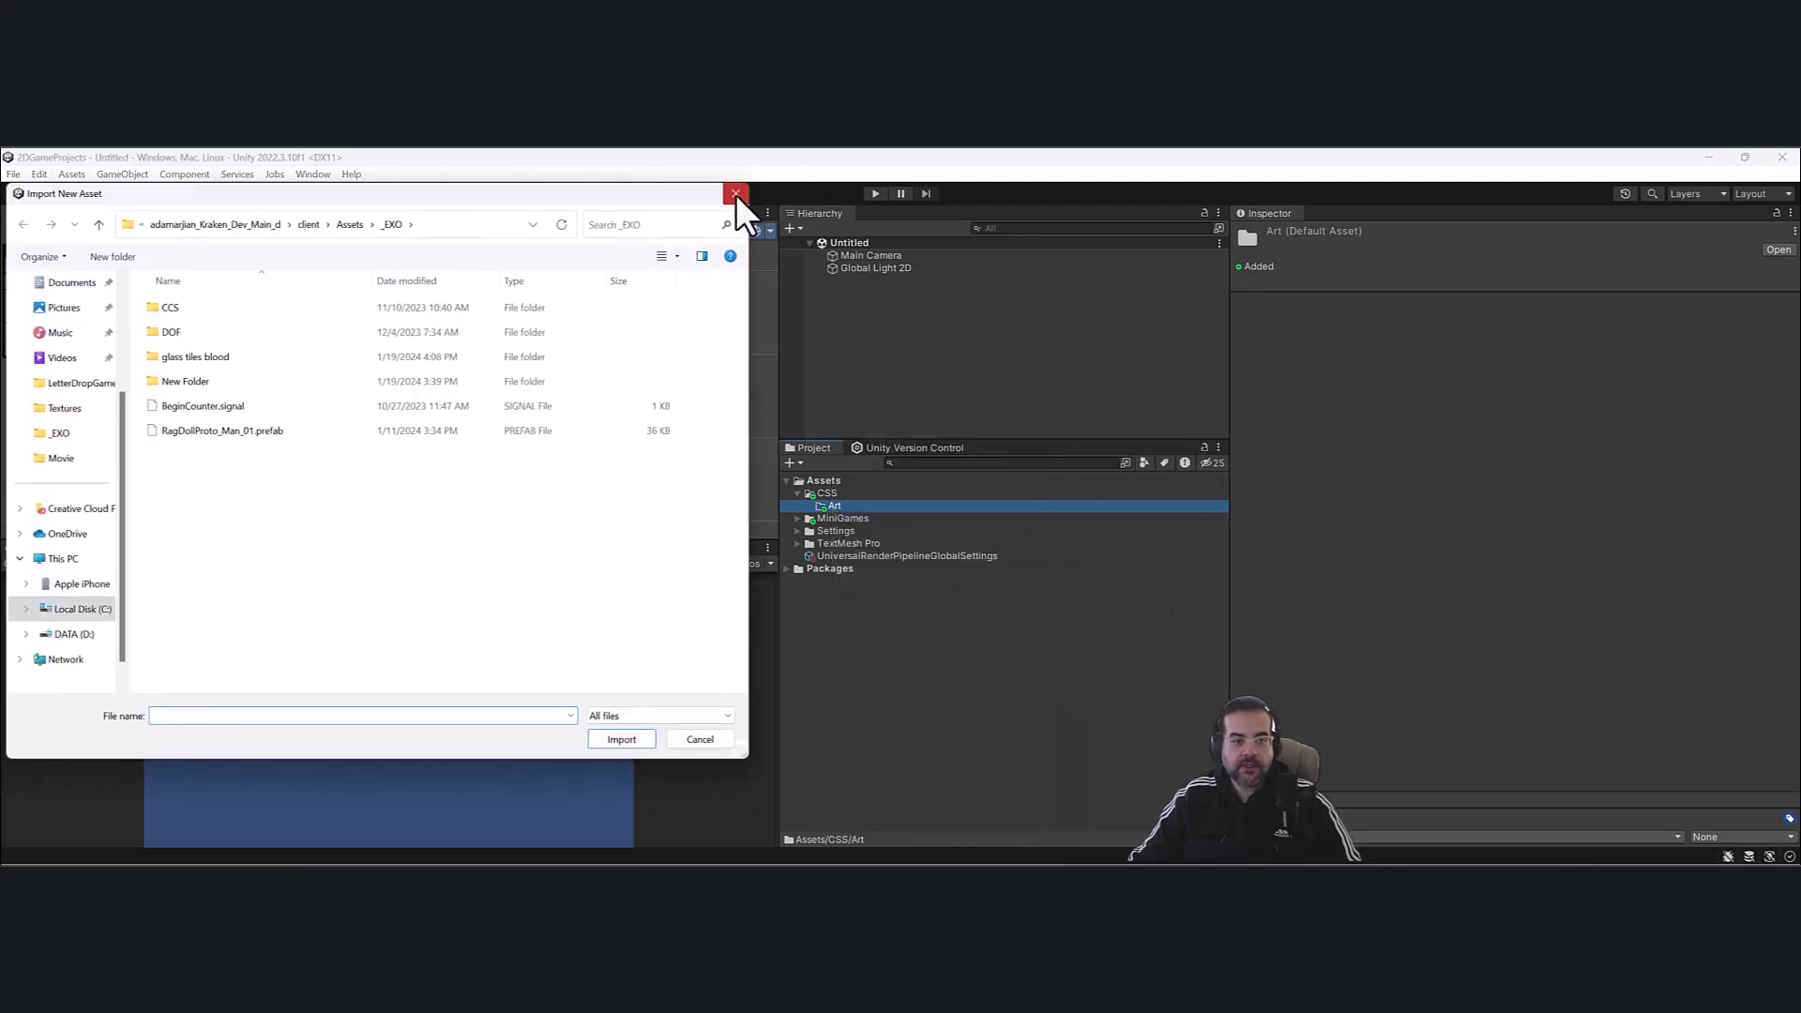
{"action": "left_click", "coordinate": [736, 193]}
{"action": "left_click", "coordinate": [795, 519]}
{"action": "left_click", "coordinate": [809, 543]}
{"action": "left_click", "coordinate": [819, 556]}
{"action": "left_click", "coordinate": [819, 568]}
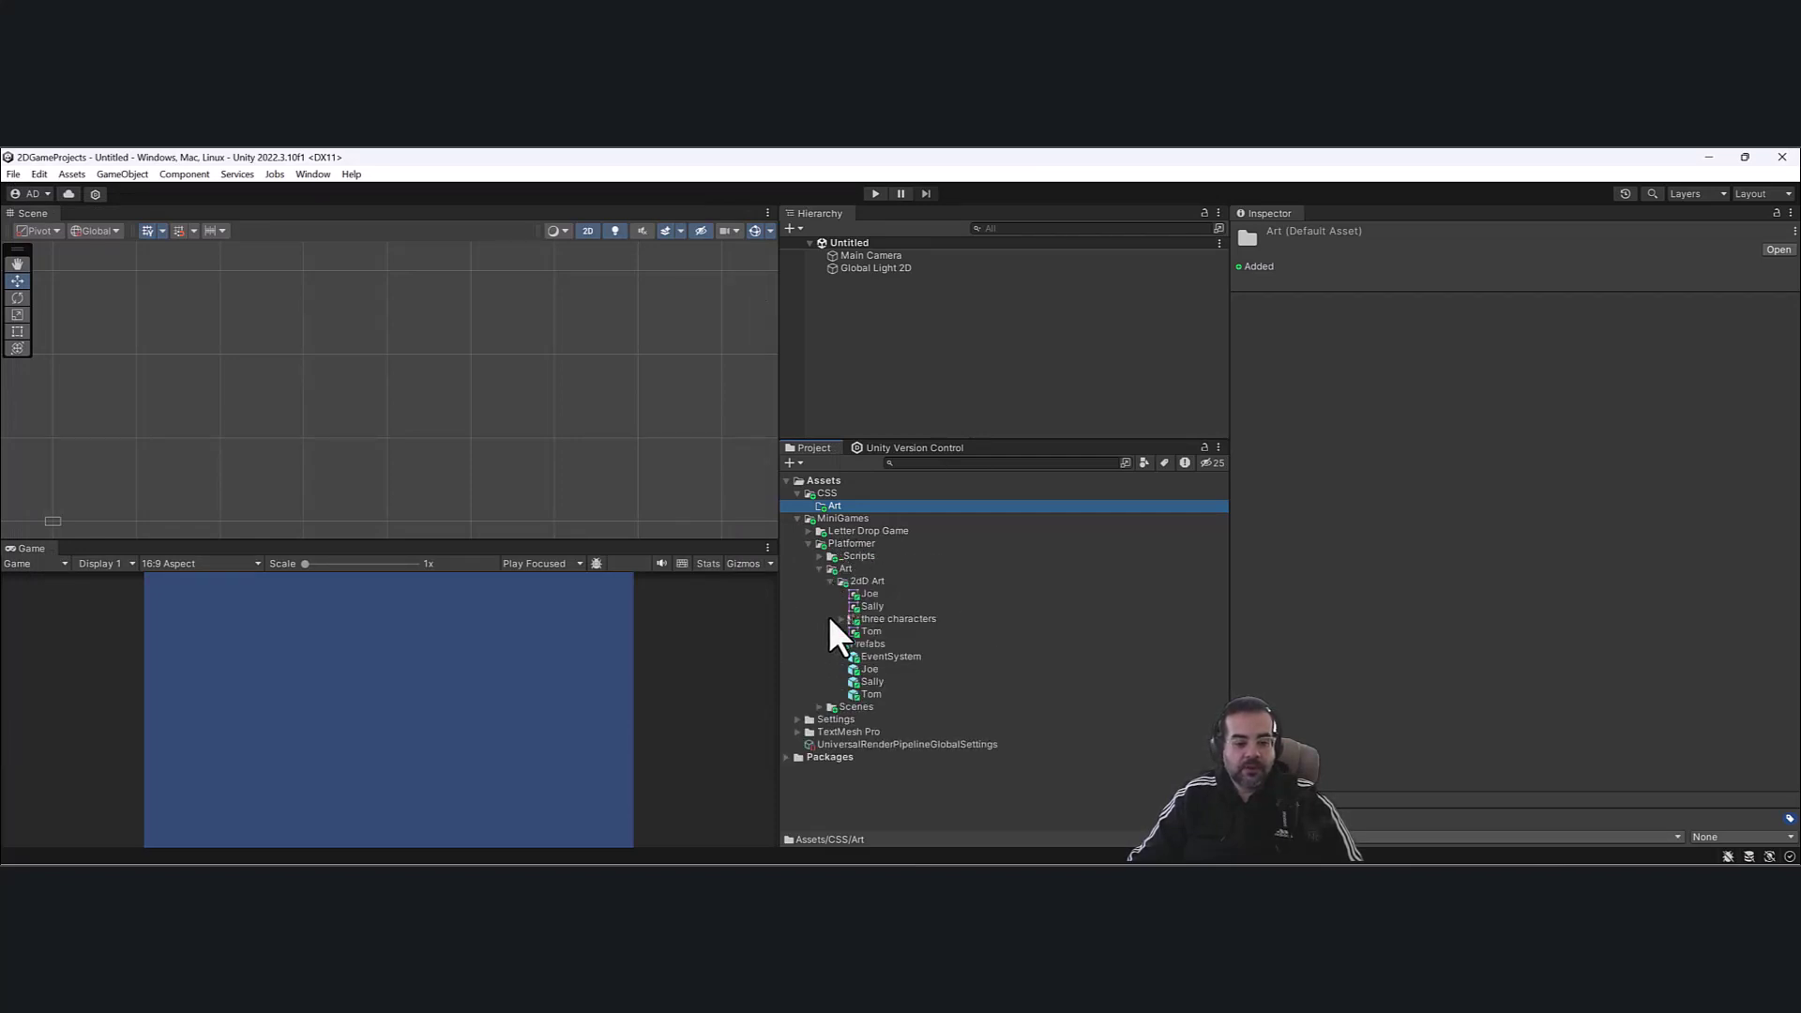
{"action": "left_click_drag", "start_coordinate": [872, 615], "coordinate": [857, 507]}
Drop three characters into CSS/Art and set its Sprite Mode to Single.
{"action": "left_click", "coordinate": [798, 518]}
{"action": "left_click", "coordinate": [809, 506]}
{"action": "left_click", "coordinate": [870, 518]}
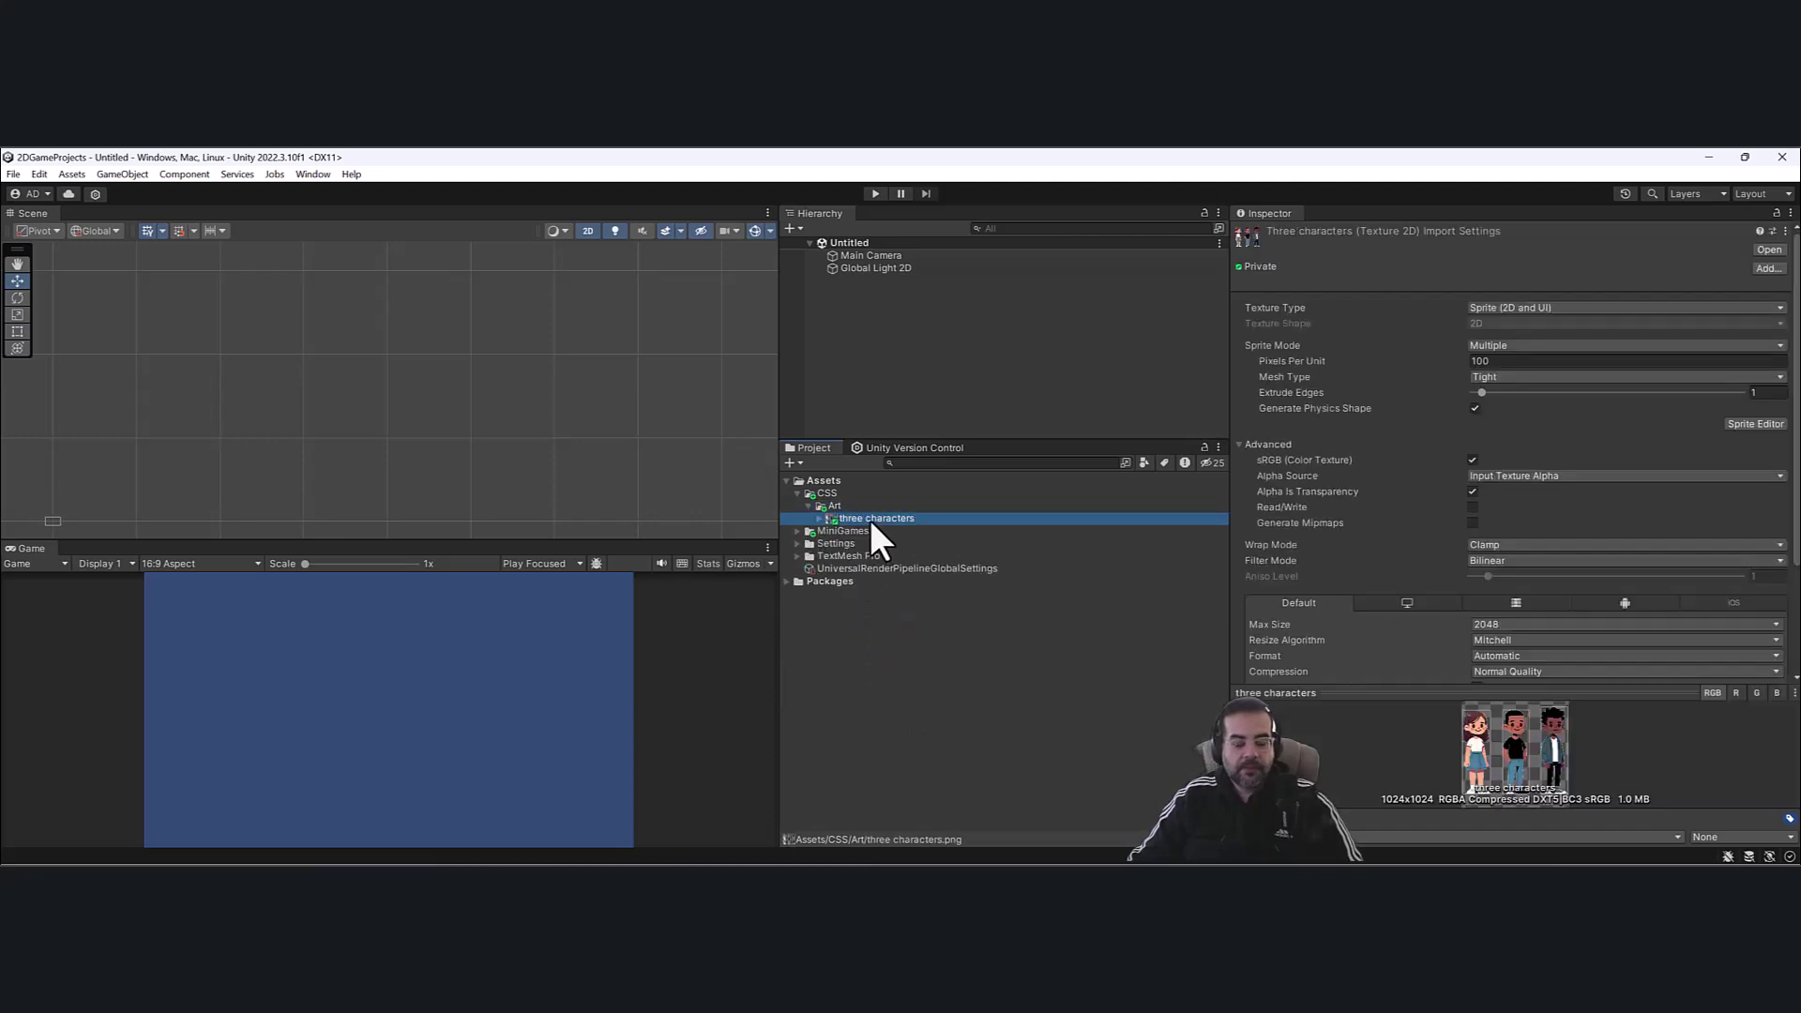
{"action": "left_click", "coordinate": [1522, 345]}
{"action": "left_click", "coordinate": [1512, 363]}
{"action": "left_click", "coordinate": [1763, 439]}
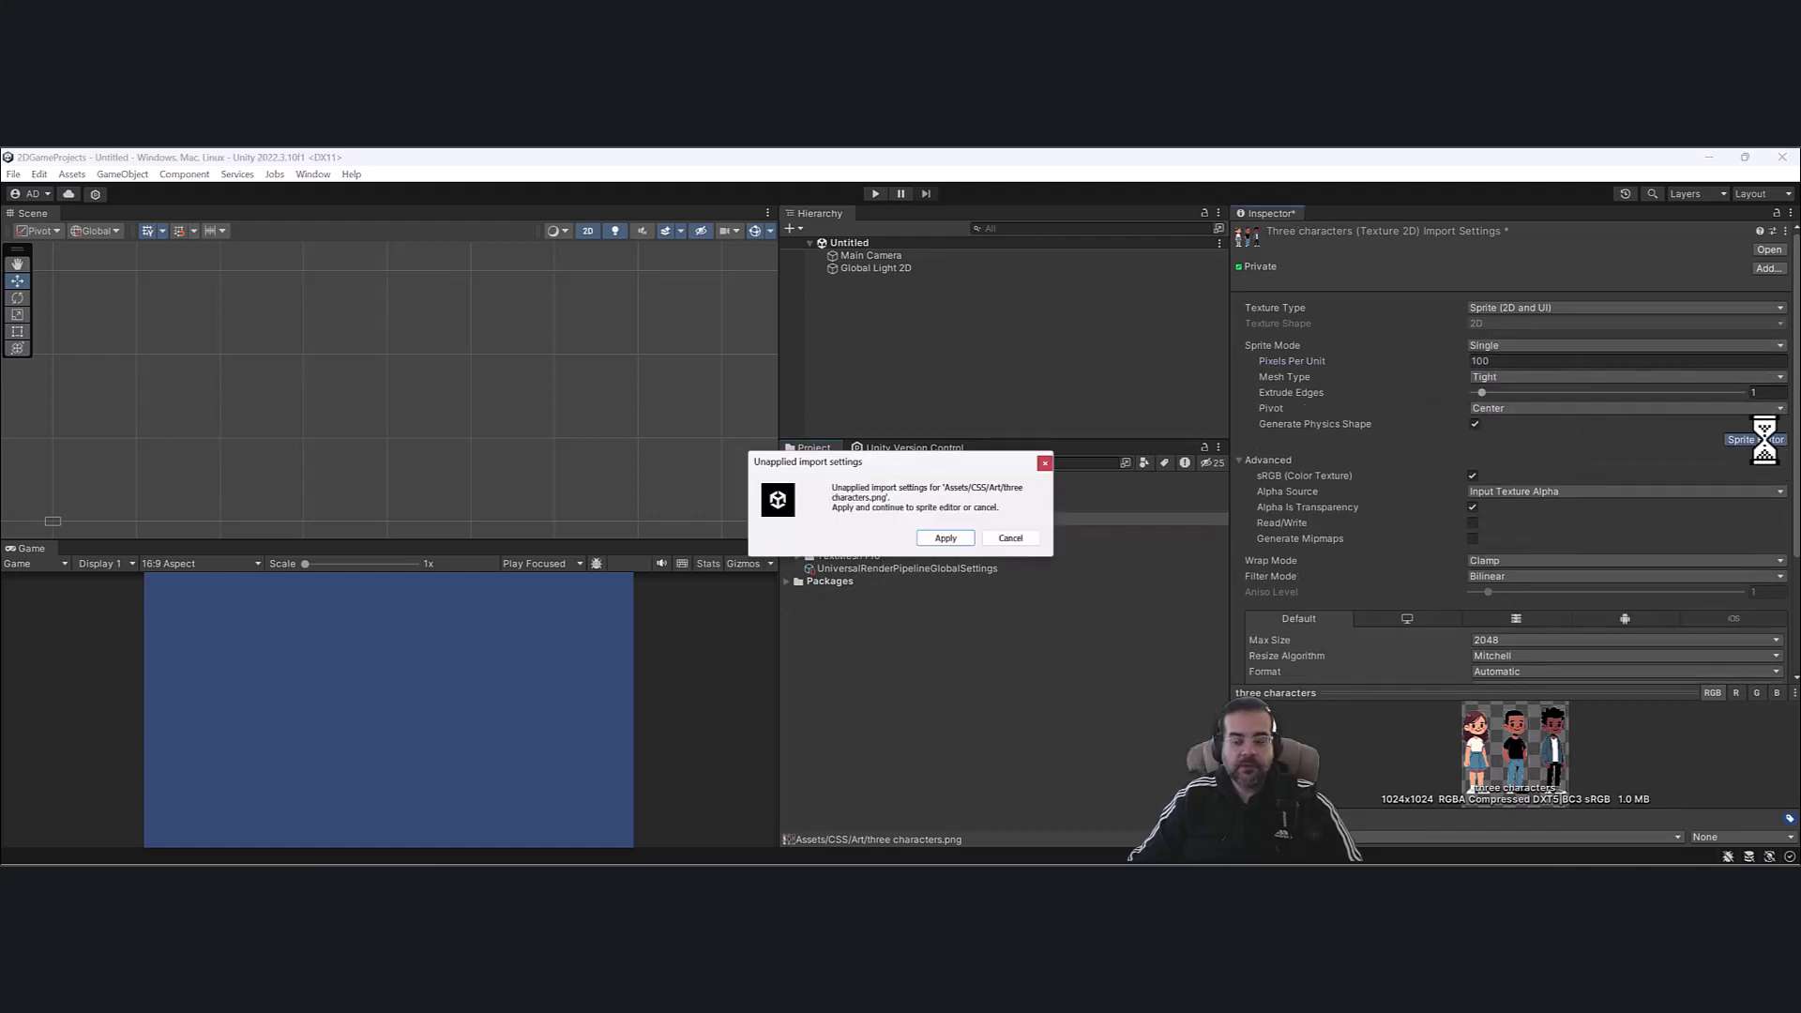
{"action": "left_click", "coordinate": [944, 538]}
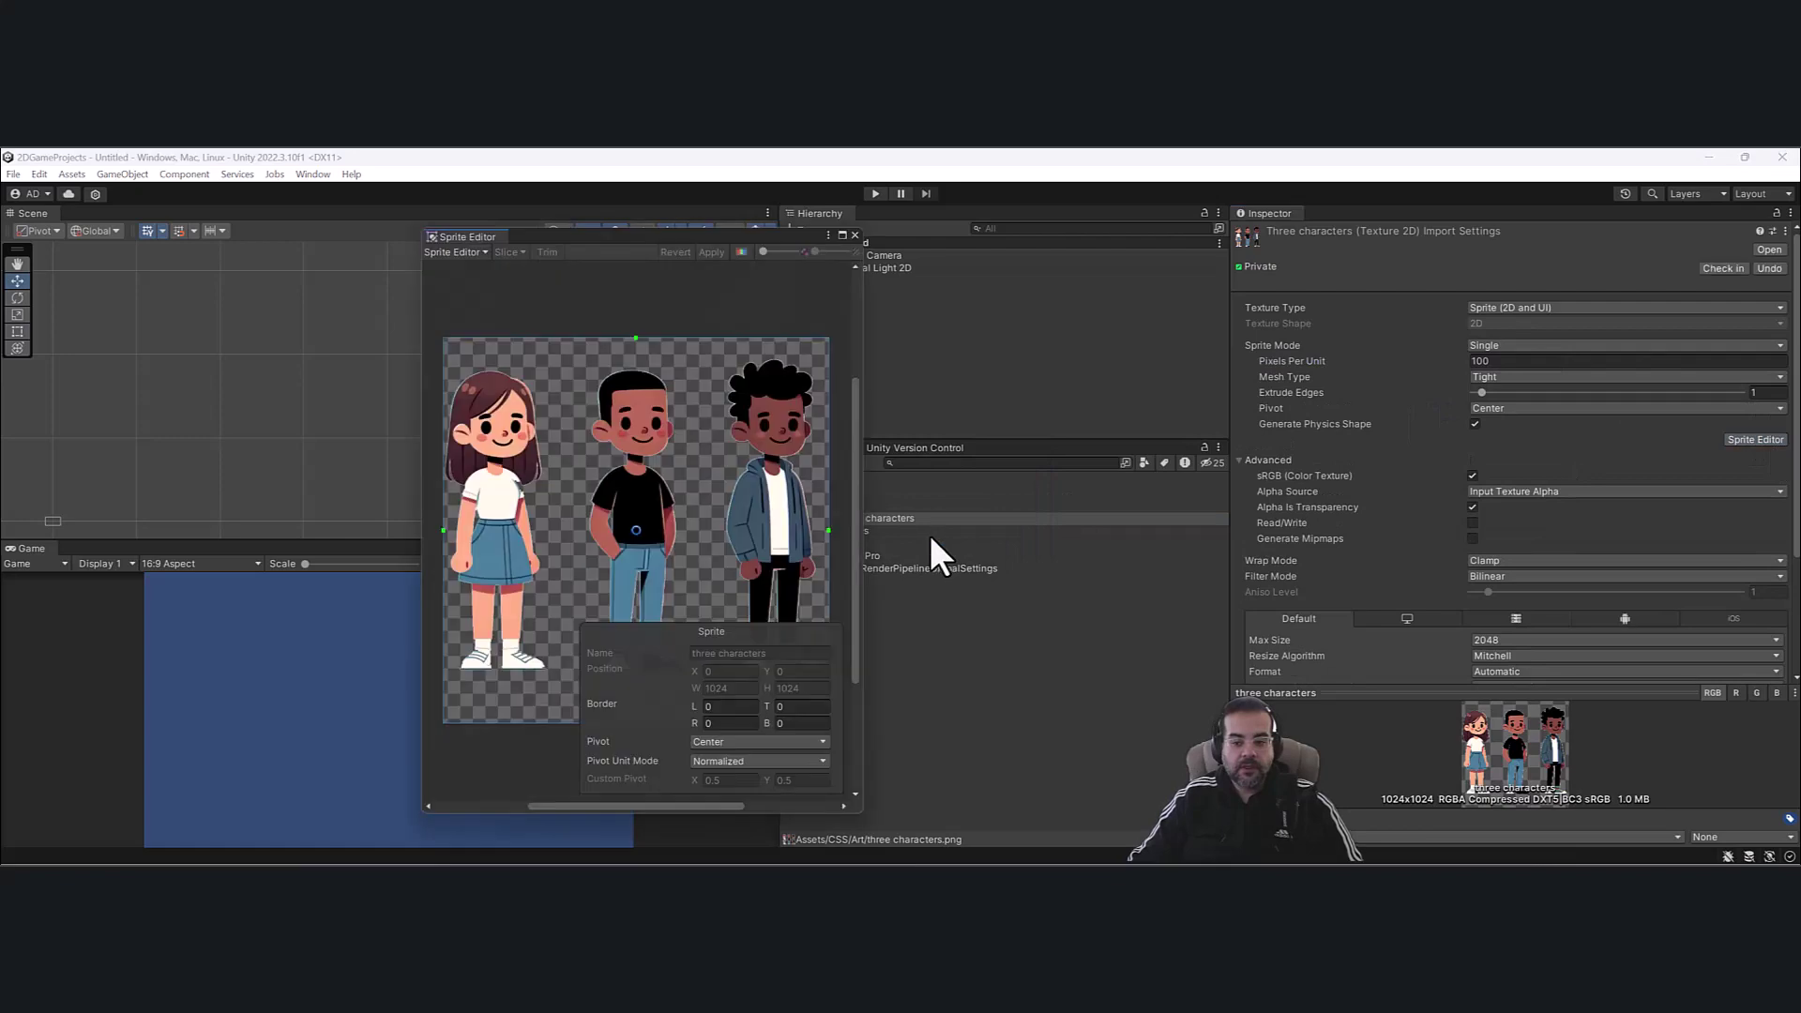
{"action": "left_click", "coordinate": [855, 234]}
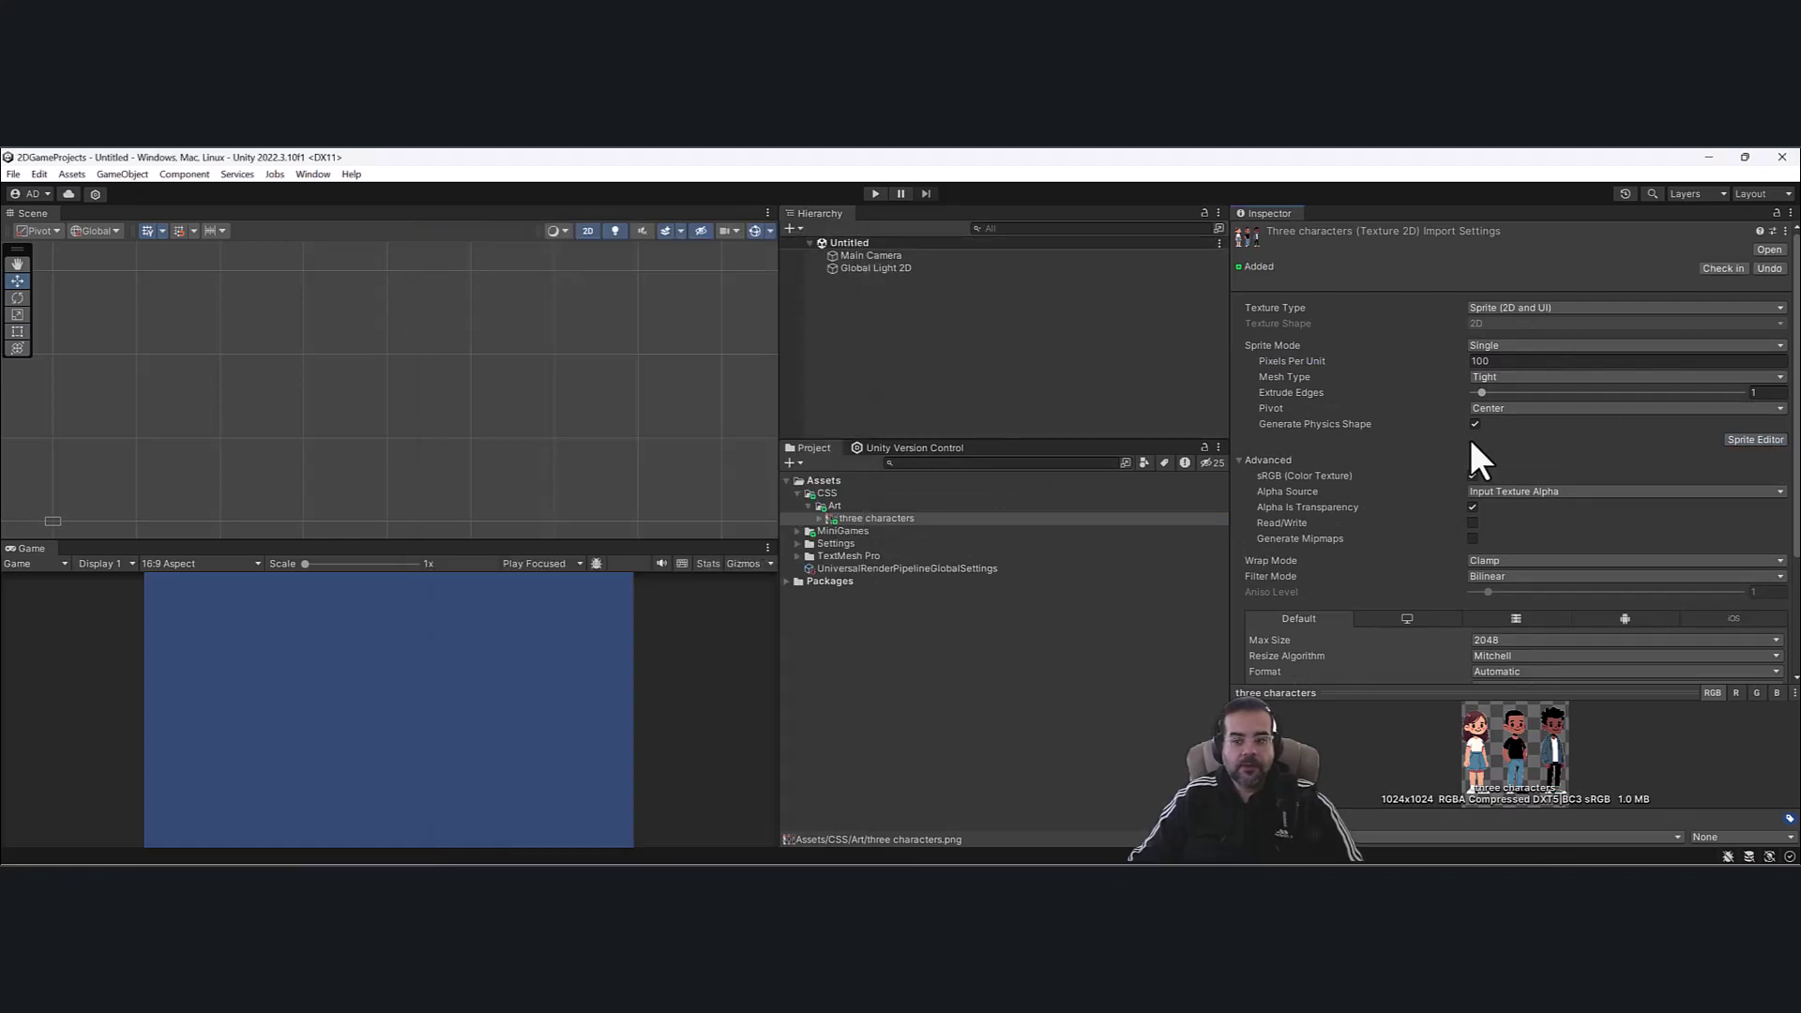
{"action": "left_click", "coordinate": [823, 518]}
{"action": "left_click", "coordinate": [821, 519]}
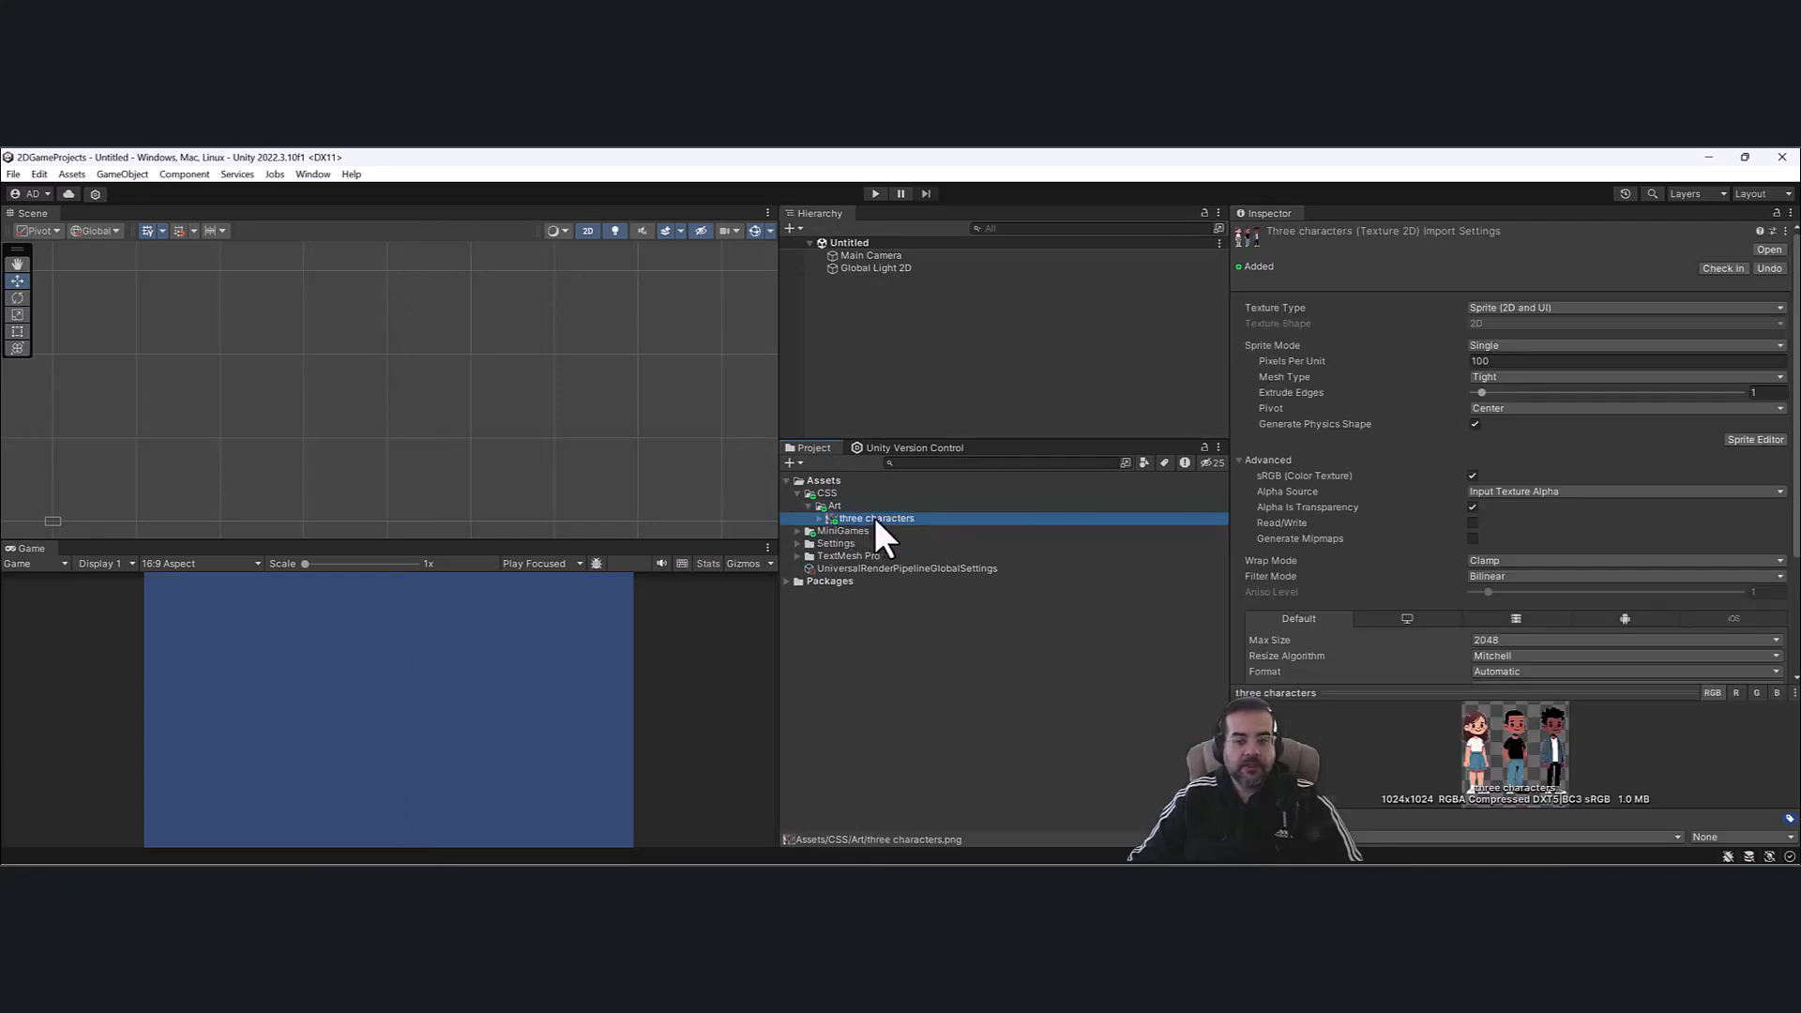
Change the texture type to Default and apply.
{"action": "left_click", "coordinate": [1572, 307]}
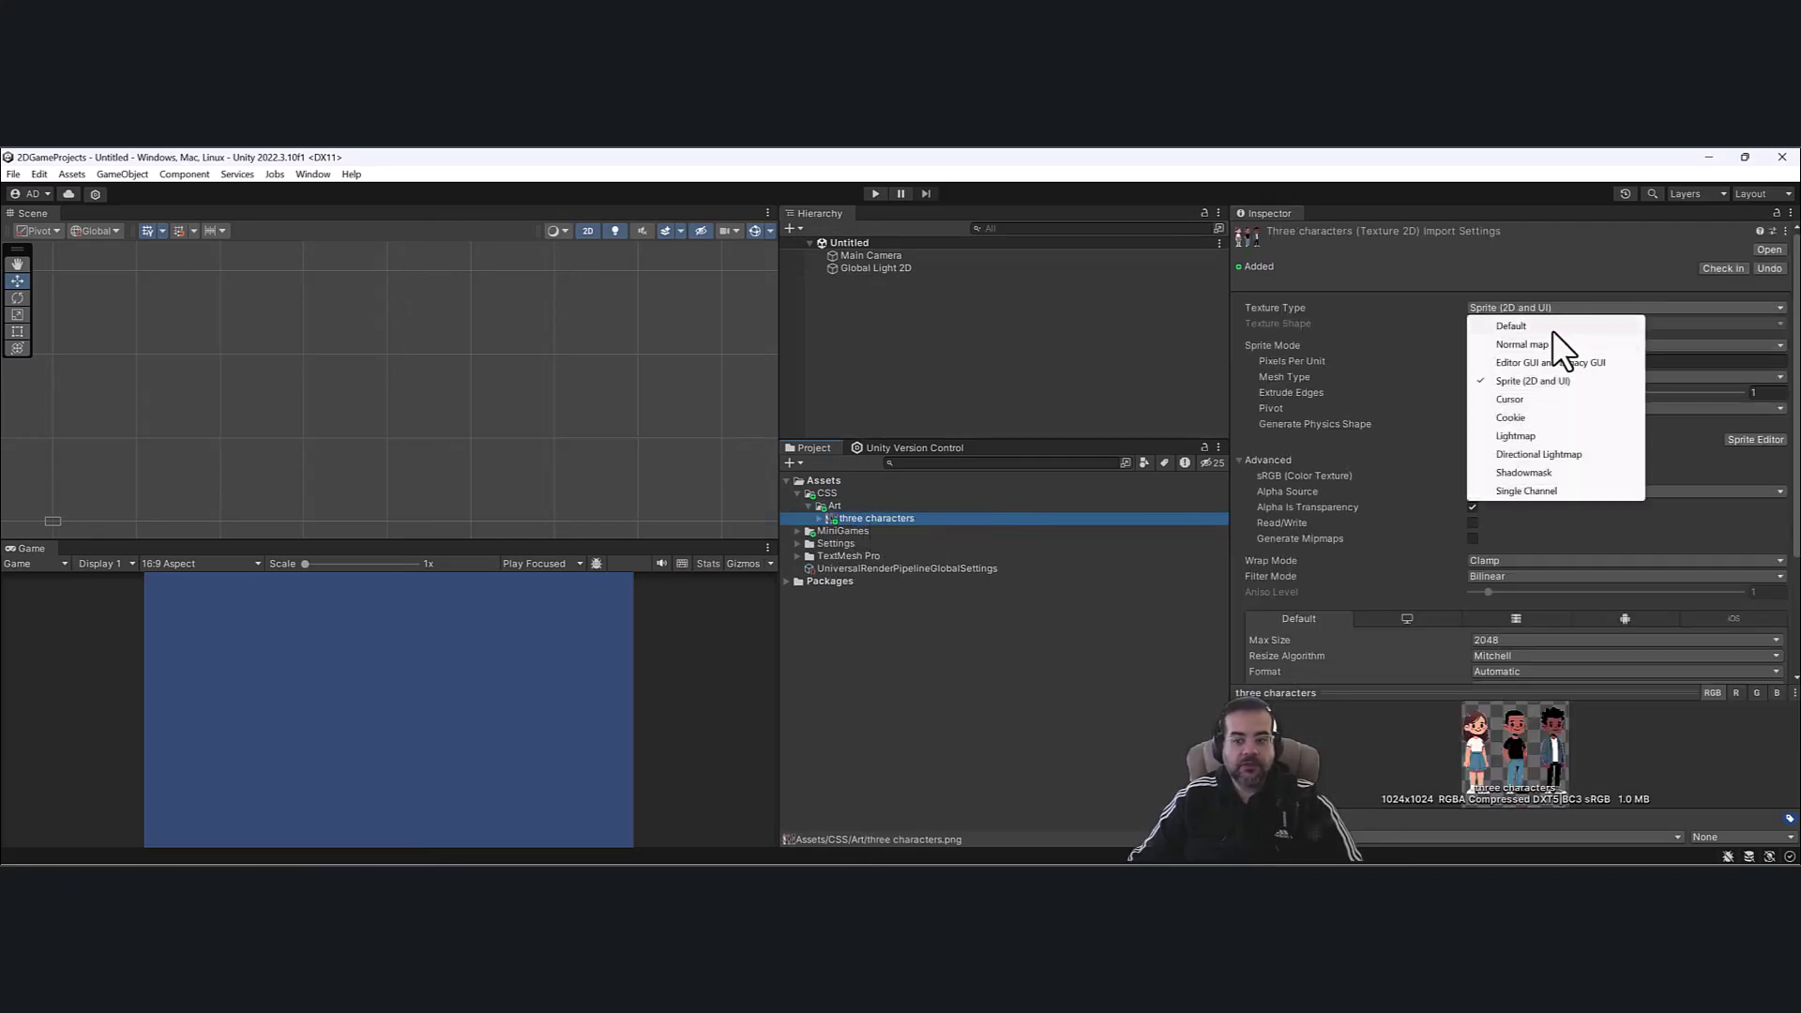
{"action": "left_click", "coordinate": [1543, 328]}
{"action": "scroll", "coordinate": [1679, 525], "scroll_direction": "down", "scroll_amount": 4}
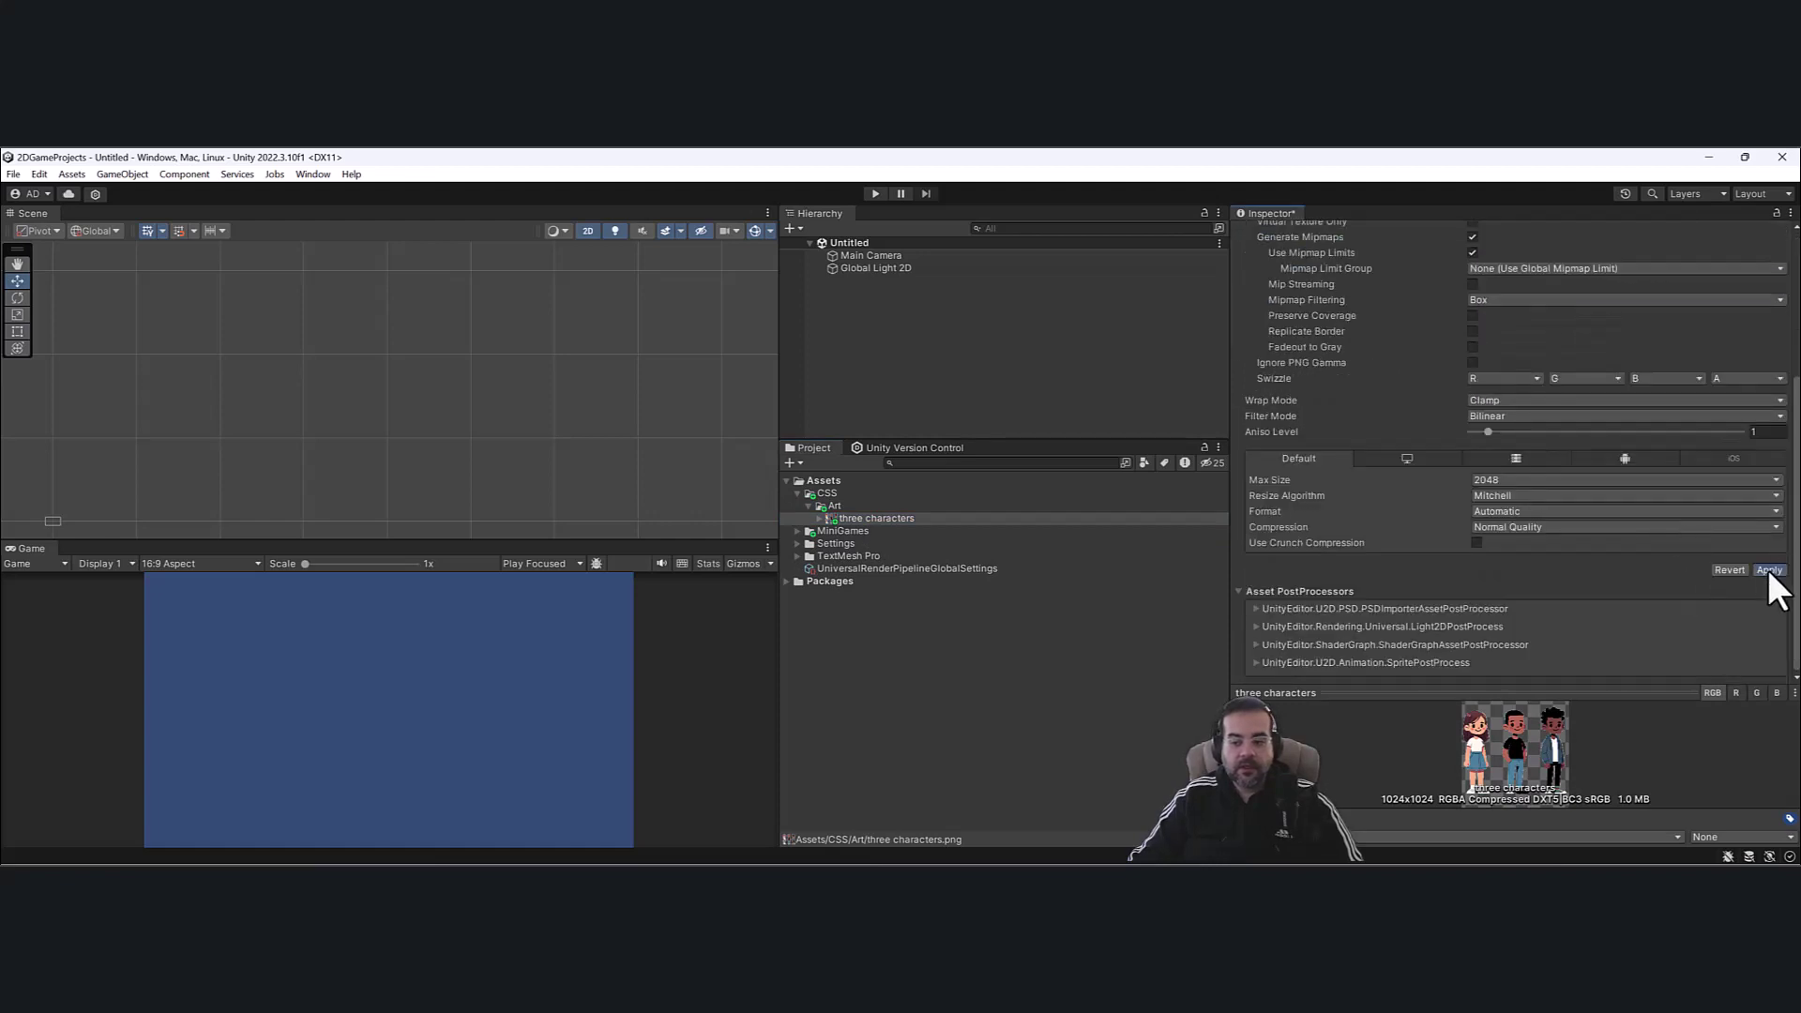
{"action": "left_click", "coordinate": [1769, 569]}
Set three characters back to Sprite (2D and UI) in Multiple mode and apply.
{"action": "left_click", "coordinate": [856, 520]}
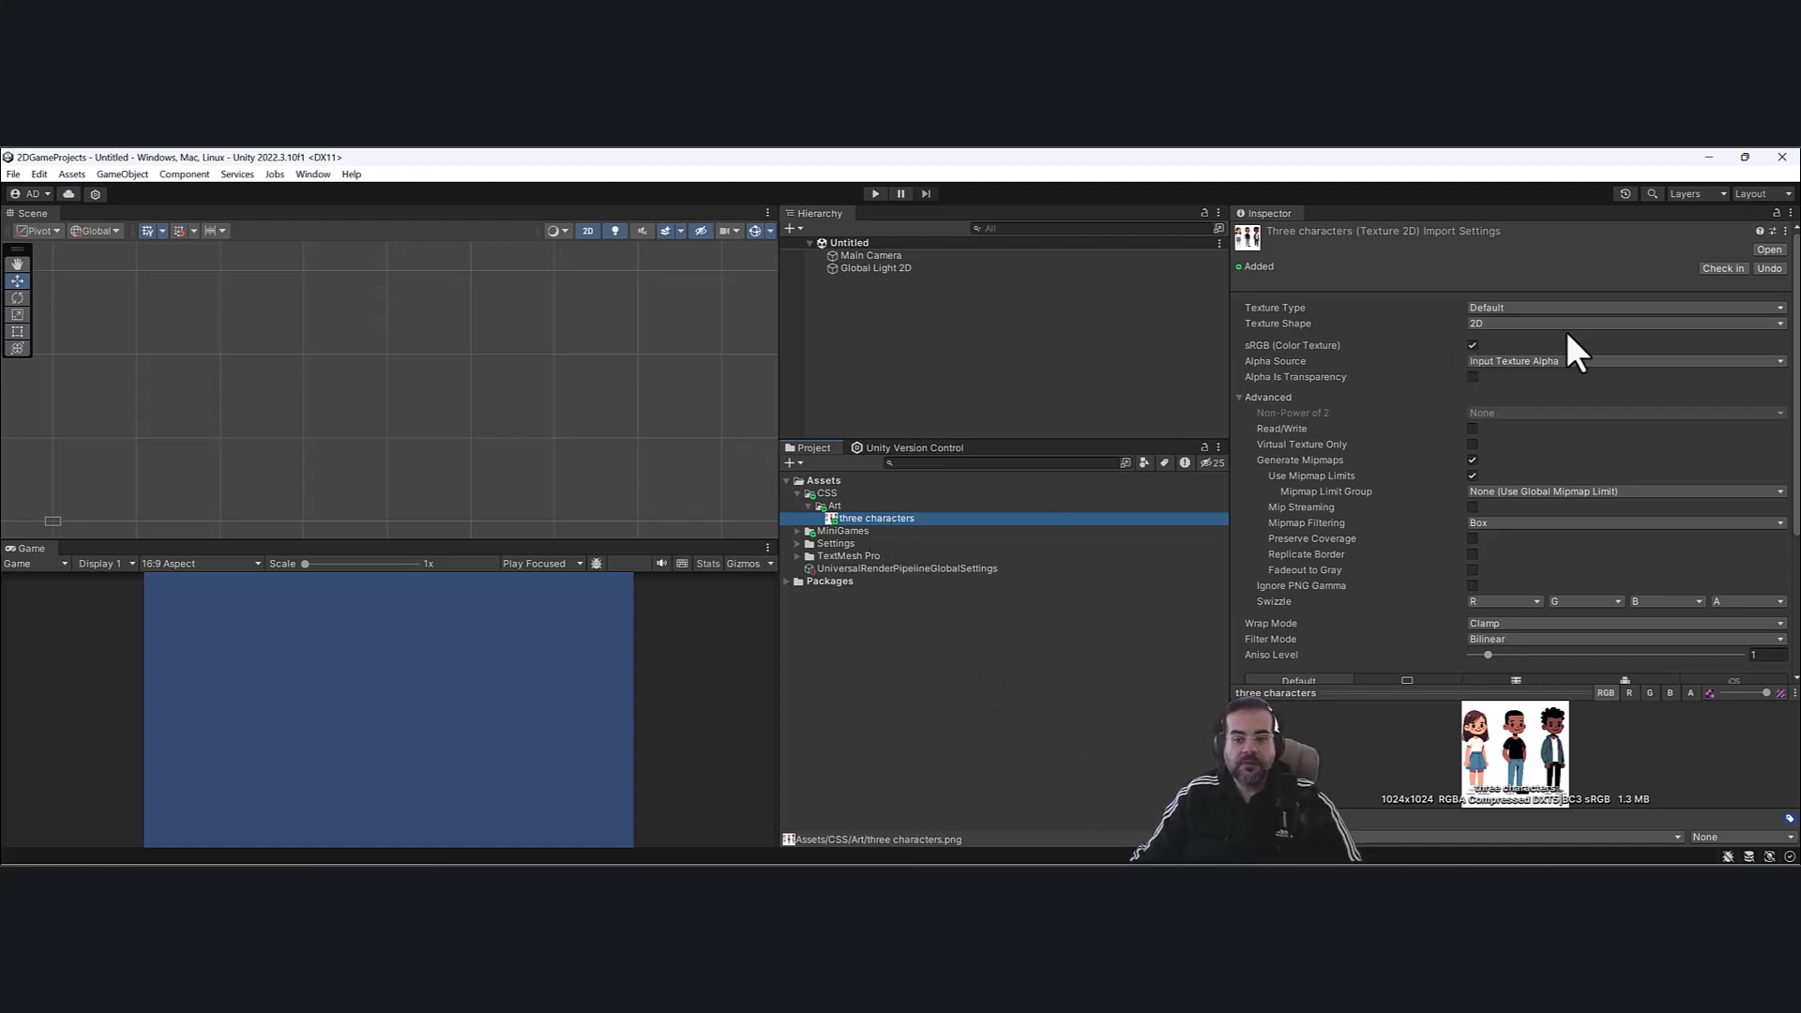
{"action": "left_click", "coordinate": [1551, 308]}
{"action": "left_click", "coordinate": [1562, 379]}
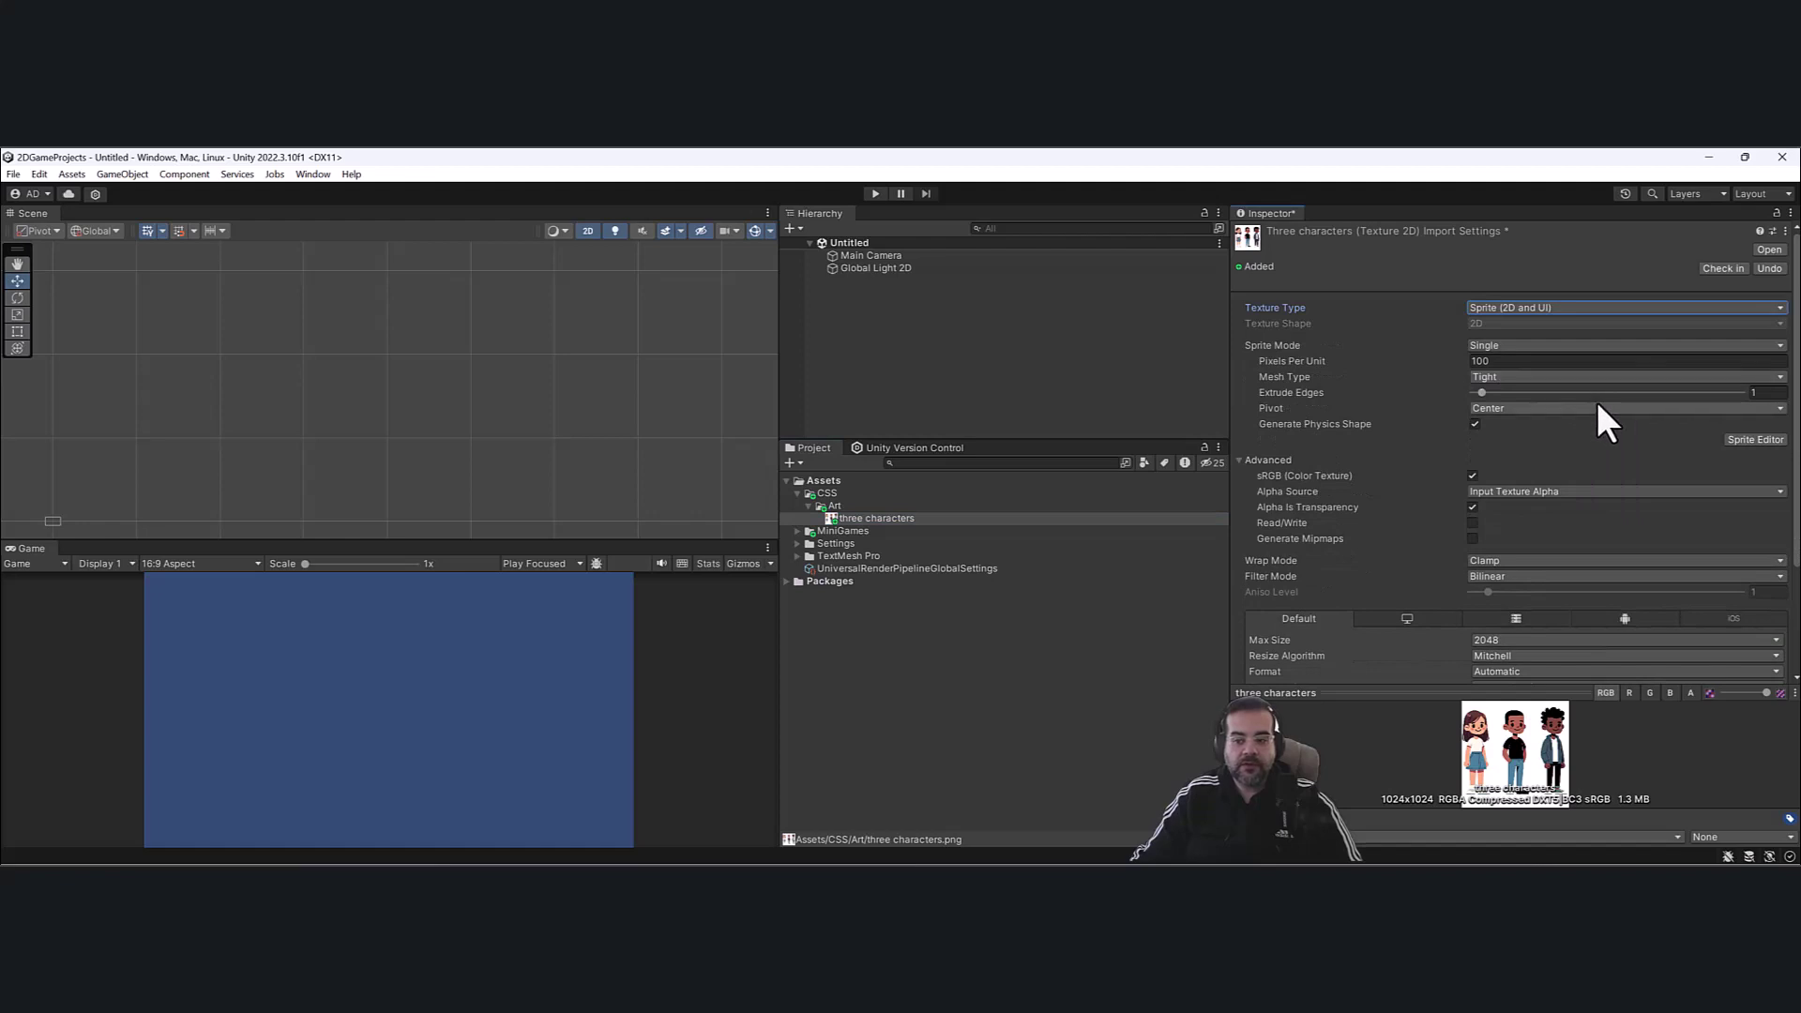
{"action": "scroll", "coordinate": [1604, 483], "scroll_direction": "down", "scroll_amount": 3}
{"action": "scroll", "coordinate": [1609, 488], "scroll_direction": "up", "scroll_amount": 3}
{"action": "left_click", "coordinate": [1504, 347]}
{"action": "left_click", "coordinate": [1518, 387]}
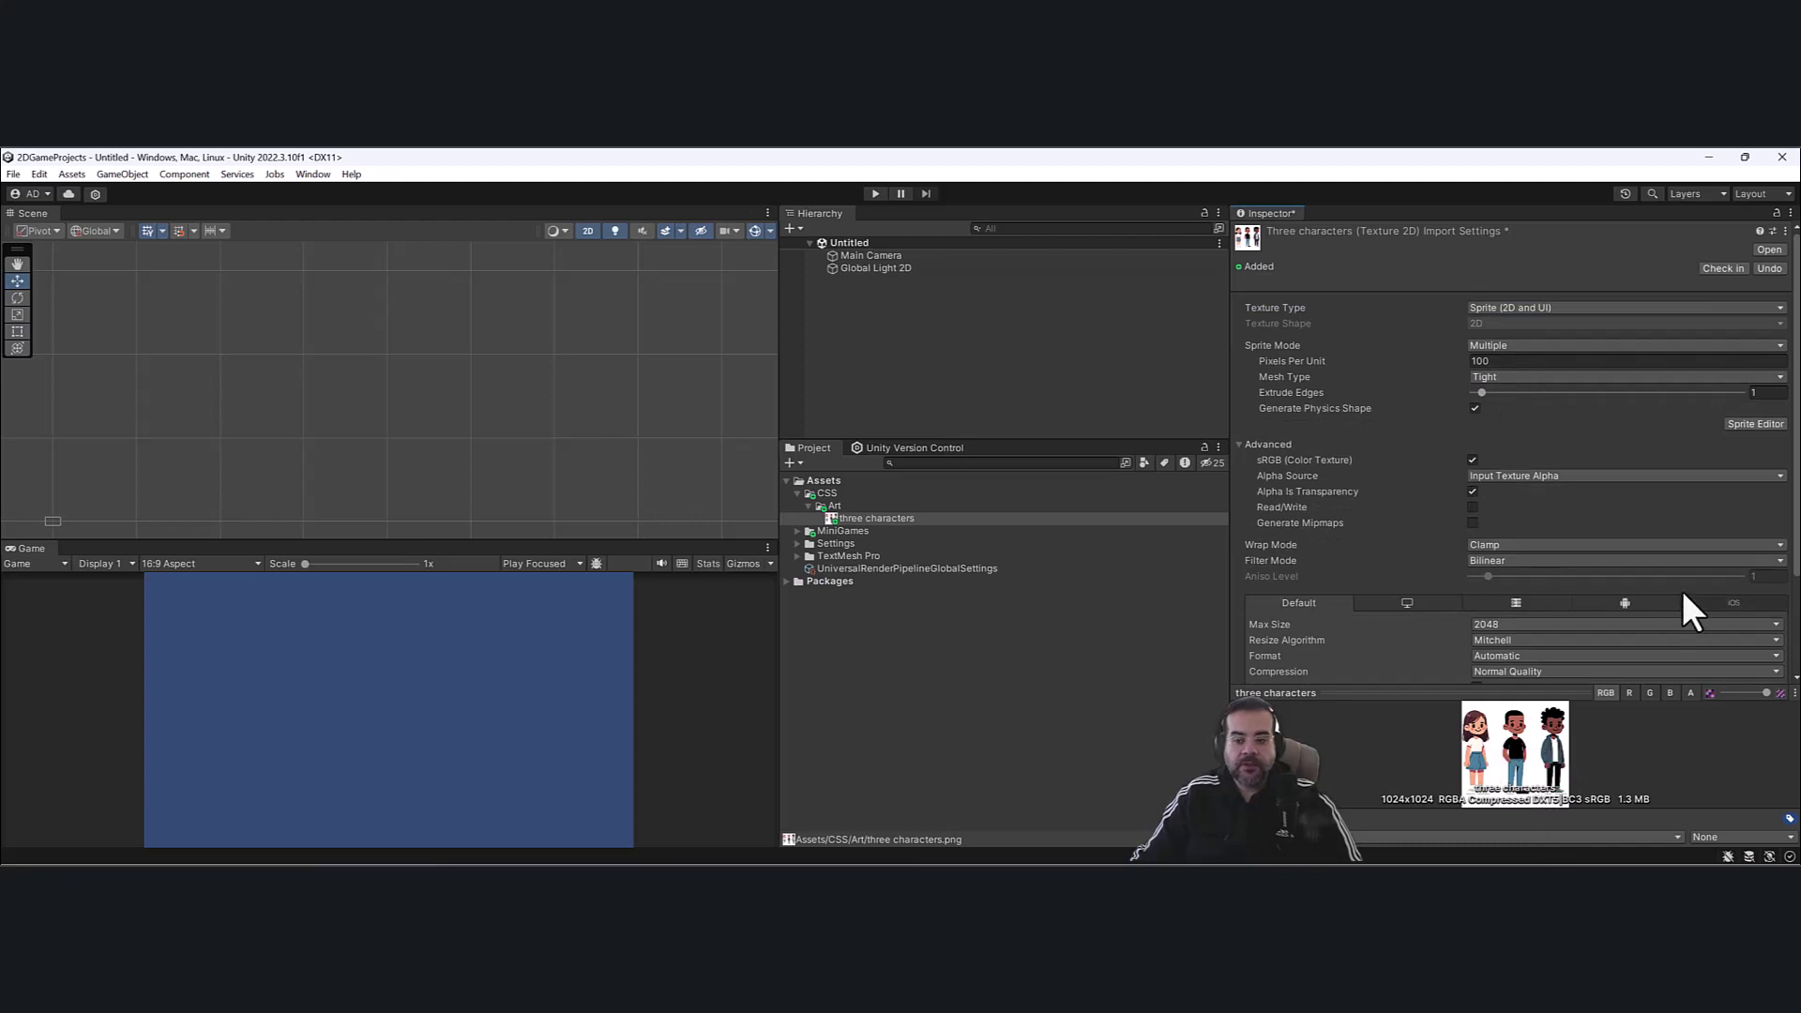
{"action": "scroll", "coordinate": [1681, 580], "scroll_direction": "down", "scroll_amount": 3}
{"action": "left_click", "coordinate": [1769, 588]}
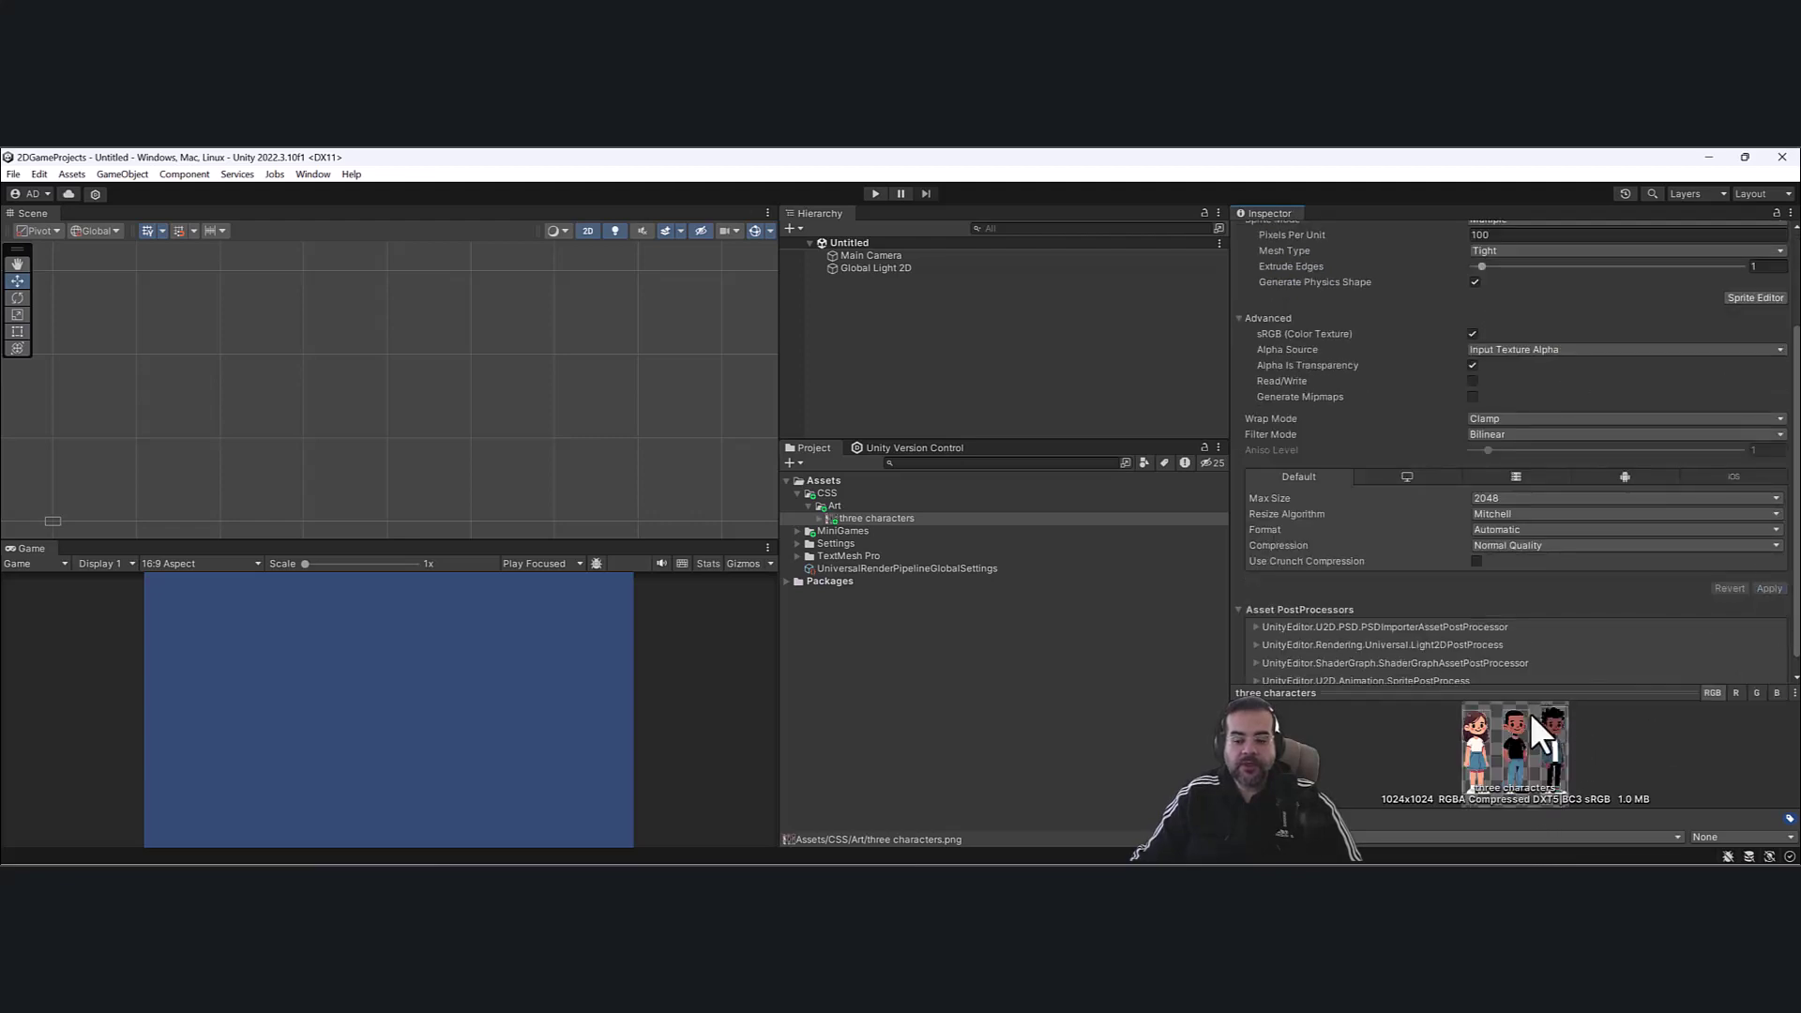
{"action": "scroll", "coordinate": [1680, 442], "scroll_direction": "up", "scroll_amount": 3}
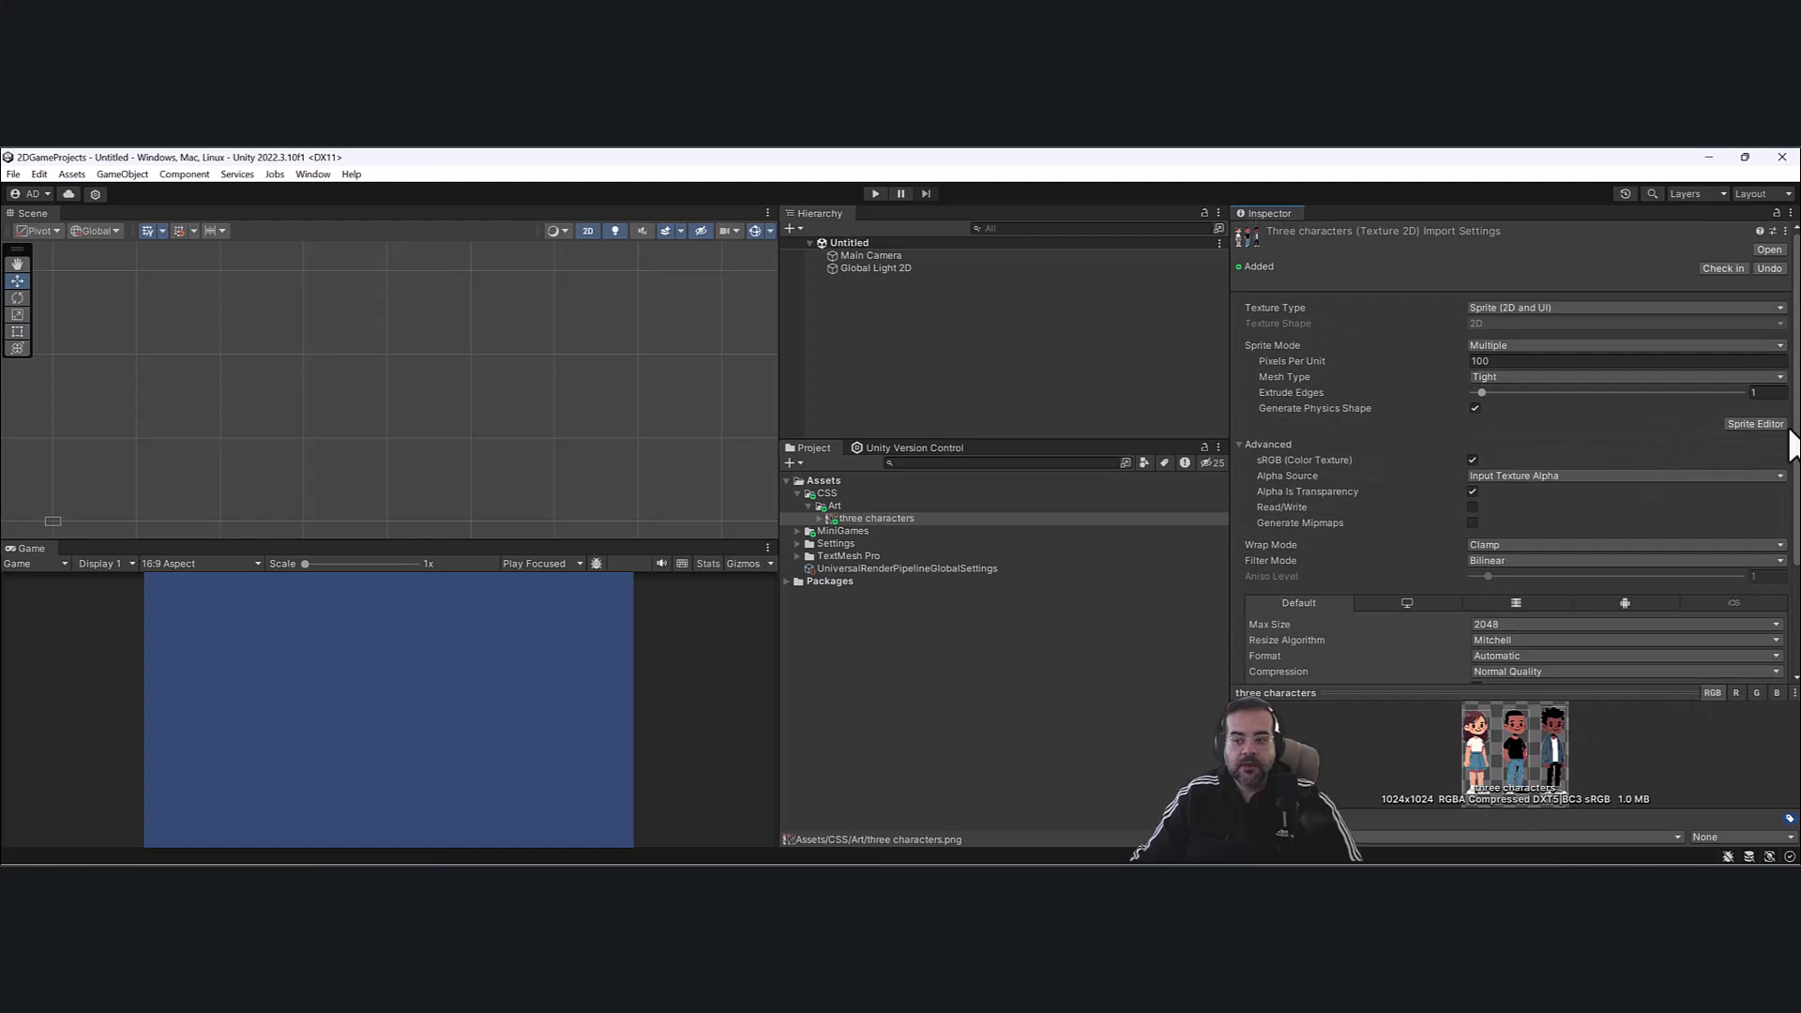
Open the Sprite Editor for three characters and inspect the character sprites.
{"action": "left_click", "coordinate": [1756, 424]}
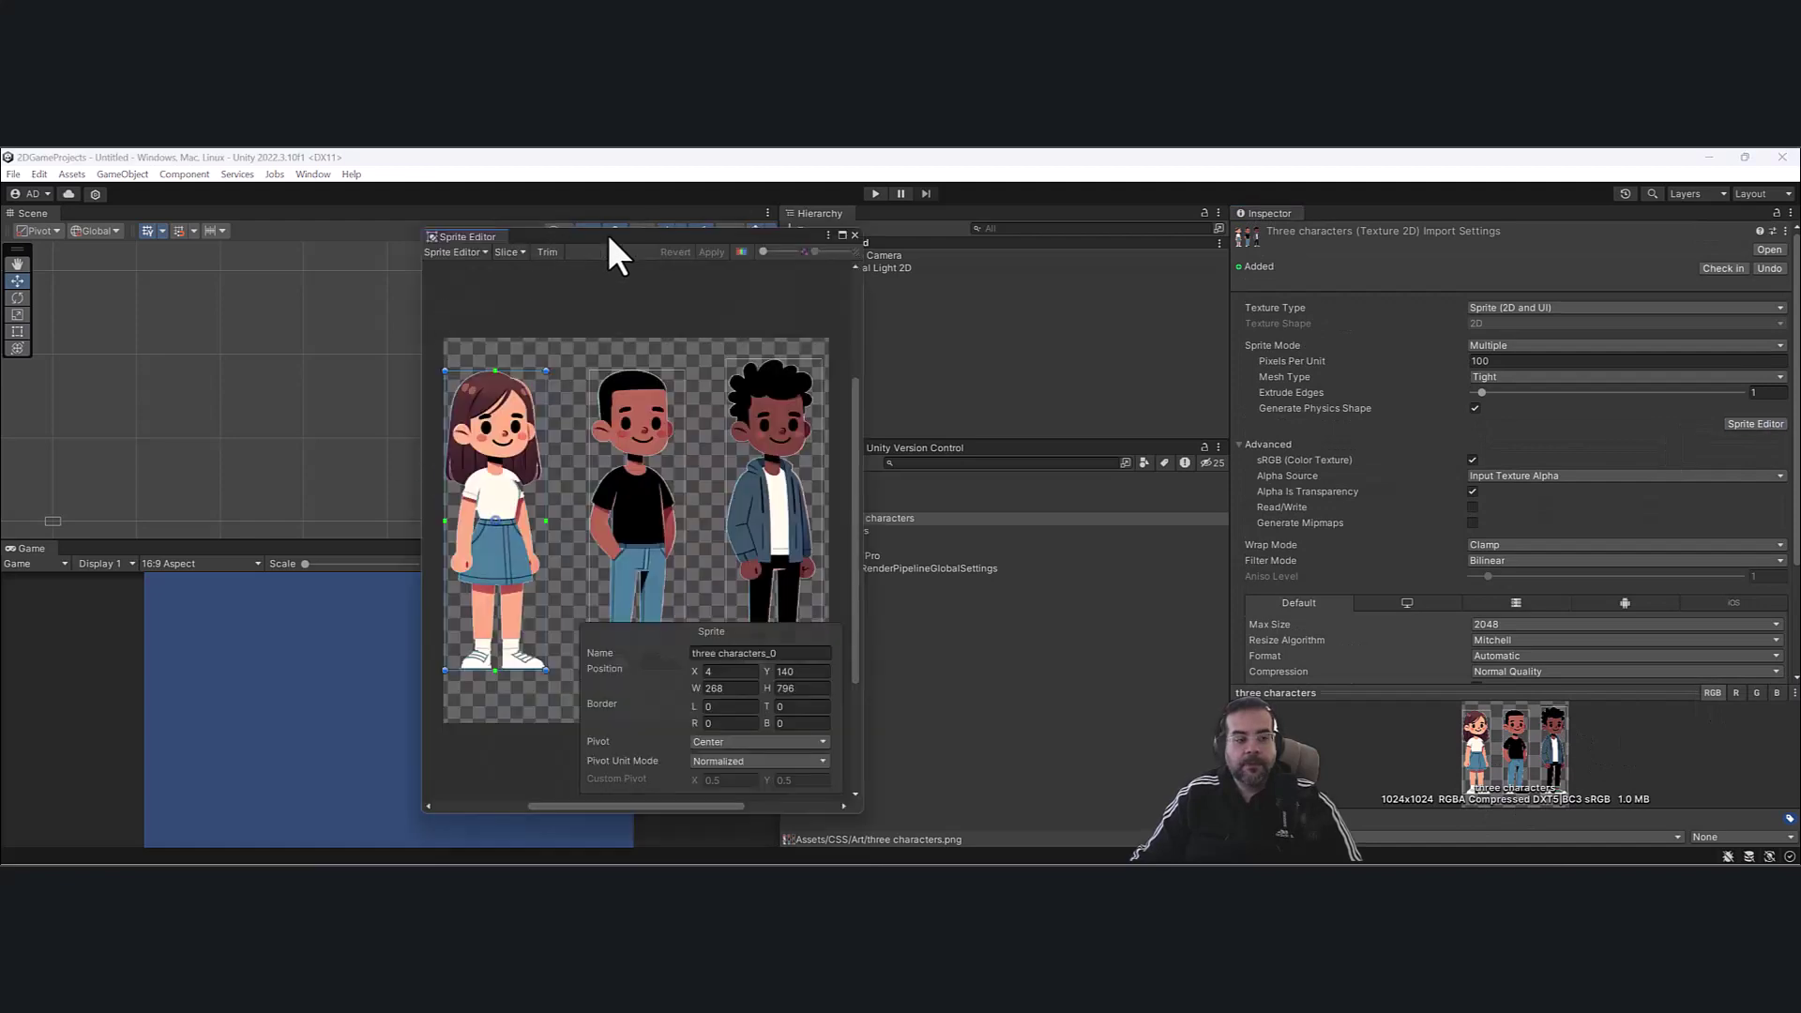
{"action": "left_click_drag", "start_coordinate": [609, 240], "coordinate": [828, 217]}
{"action": "left_click", "coordinate": [826, 413]}
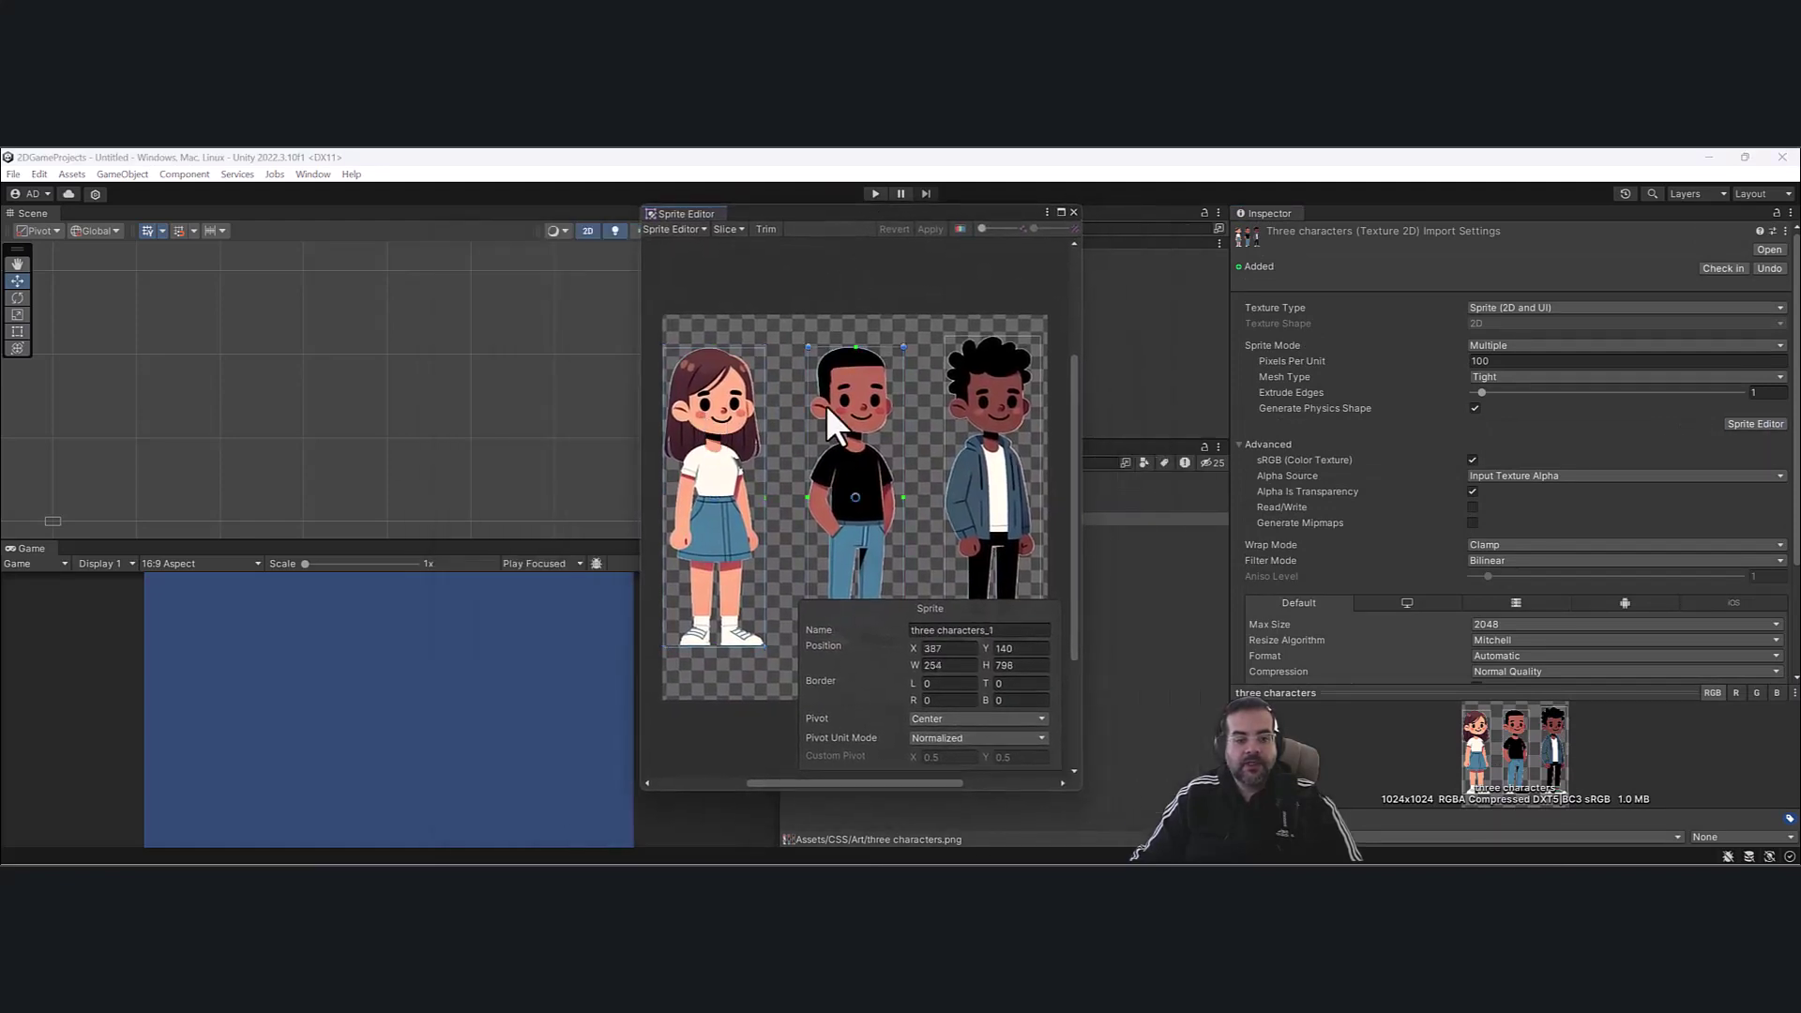
{"action": "left_click", "coordinate": [998, 399]}
{"action": "left_click", "coordinate": [835, 435]}
{"action": "left_click", "coordinate": [727, 385]}
{"action": "left_click", "coordinate": [675, 229]}
{"action": "left_click", "coordinate": [705, 245]}
Automatically slice the sheet into separate sprites and apply.
{"action": "left_click", "coordinate": [726, 228]}
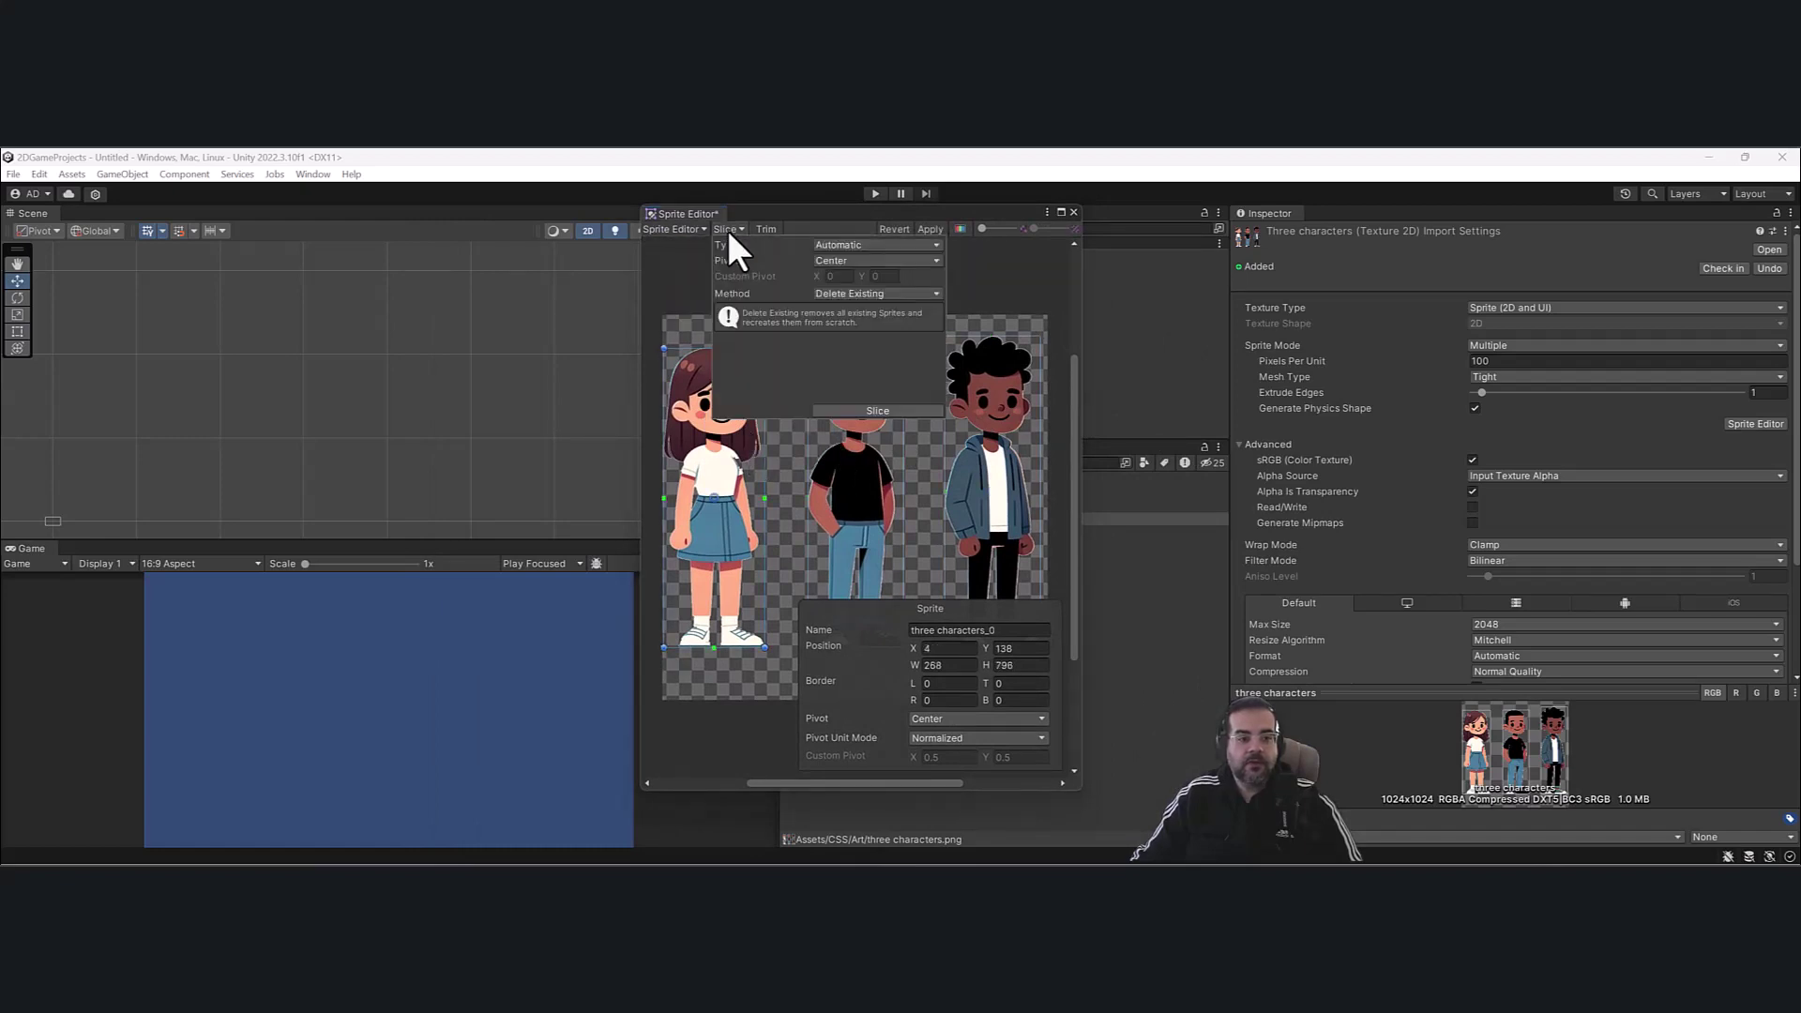
{"action": "left_click", "coordinate": [886, 409]}
{"action": "left_click", "coordinate": [784, 629]}
{"action": "left_click", "coordinate": [741, 585]}
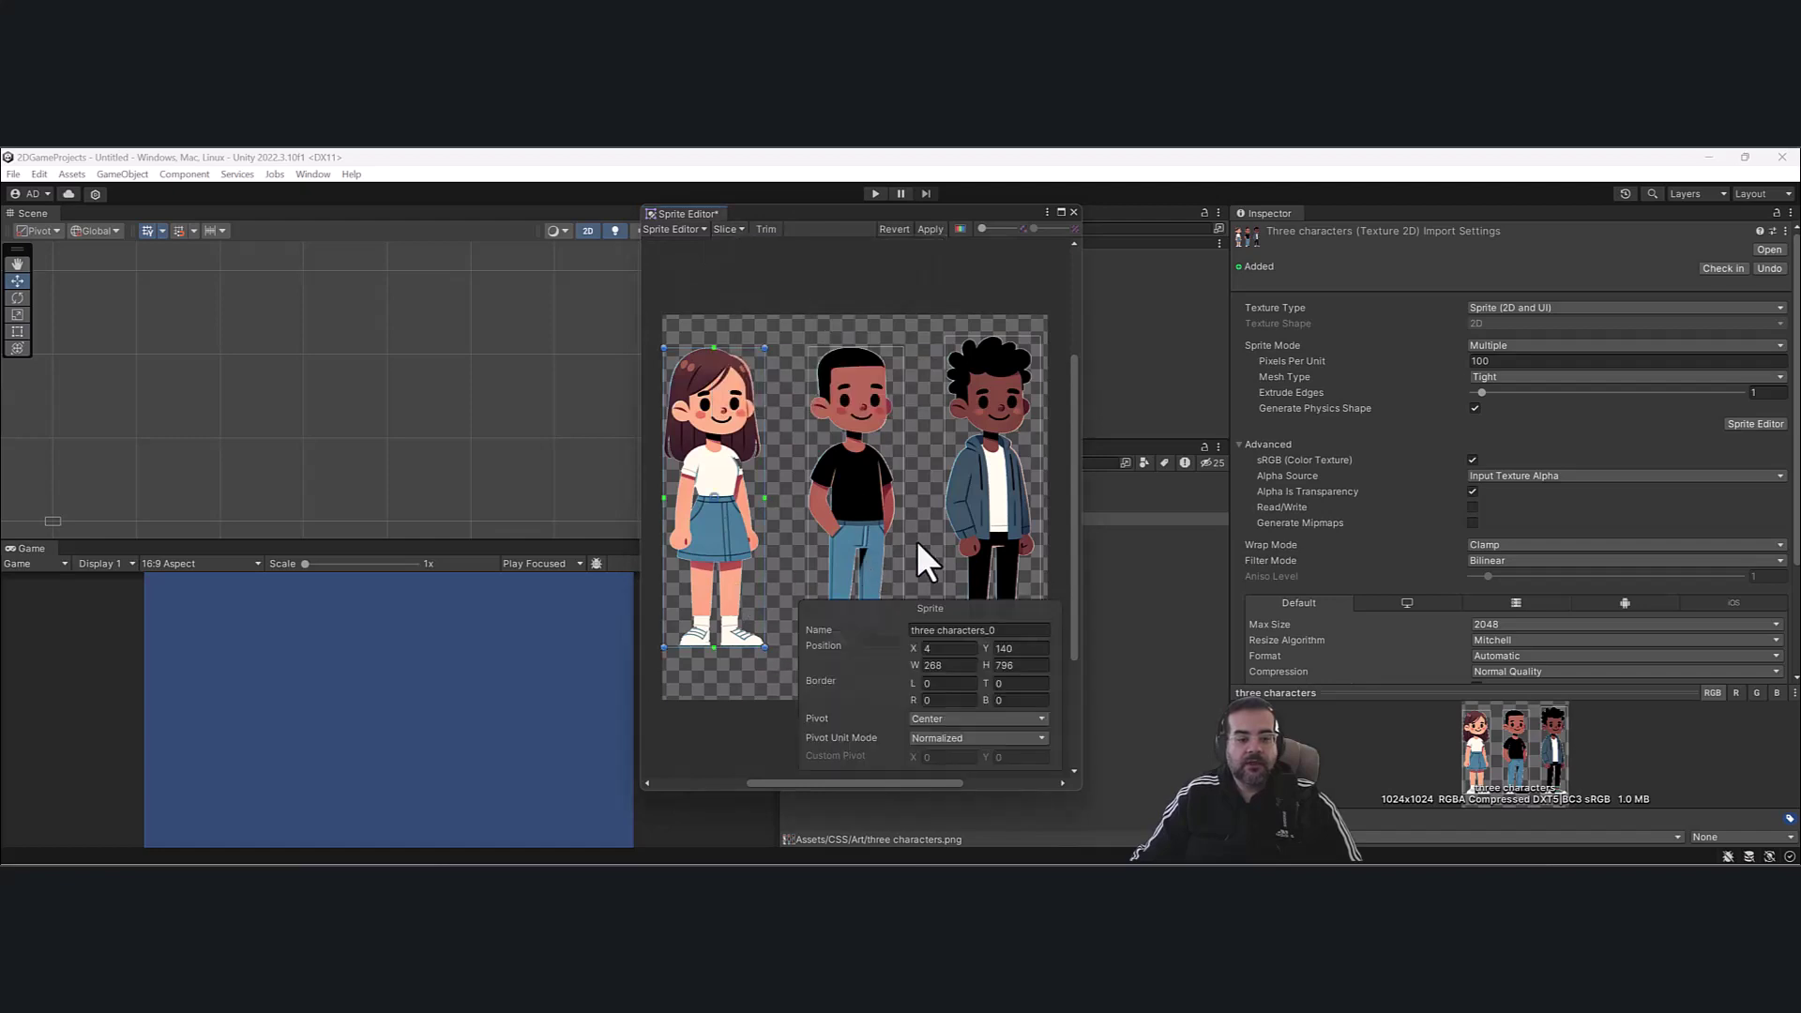
{"action": "left_click", "coordinate": [964, 493]}
{"action": "left_click", "coordinate": [742, 502]}
{"action": "left_click", "coordinate": [937, 464]}
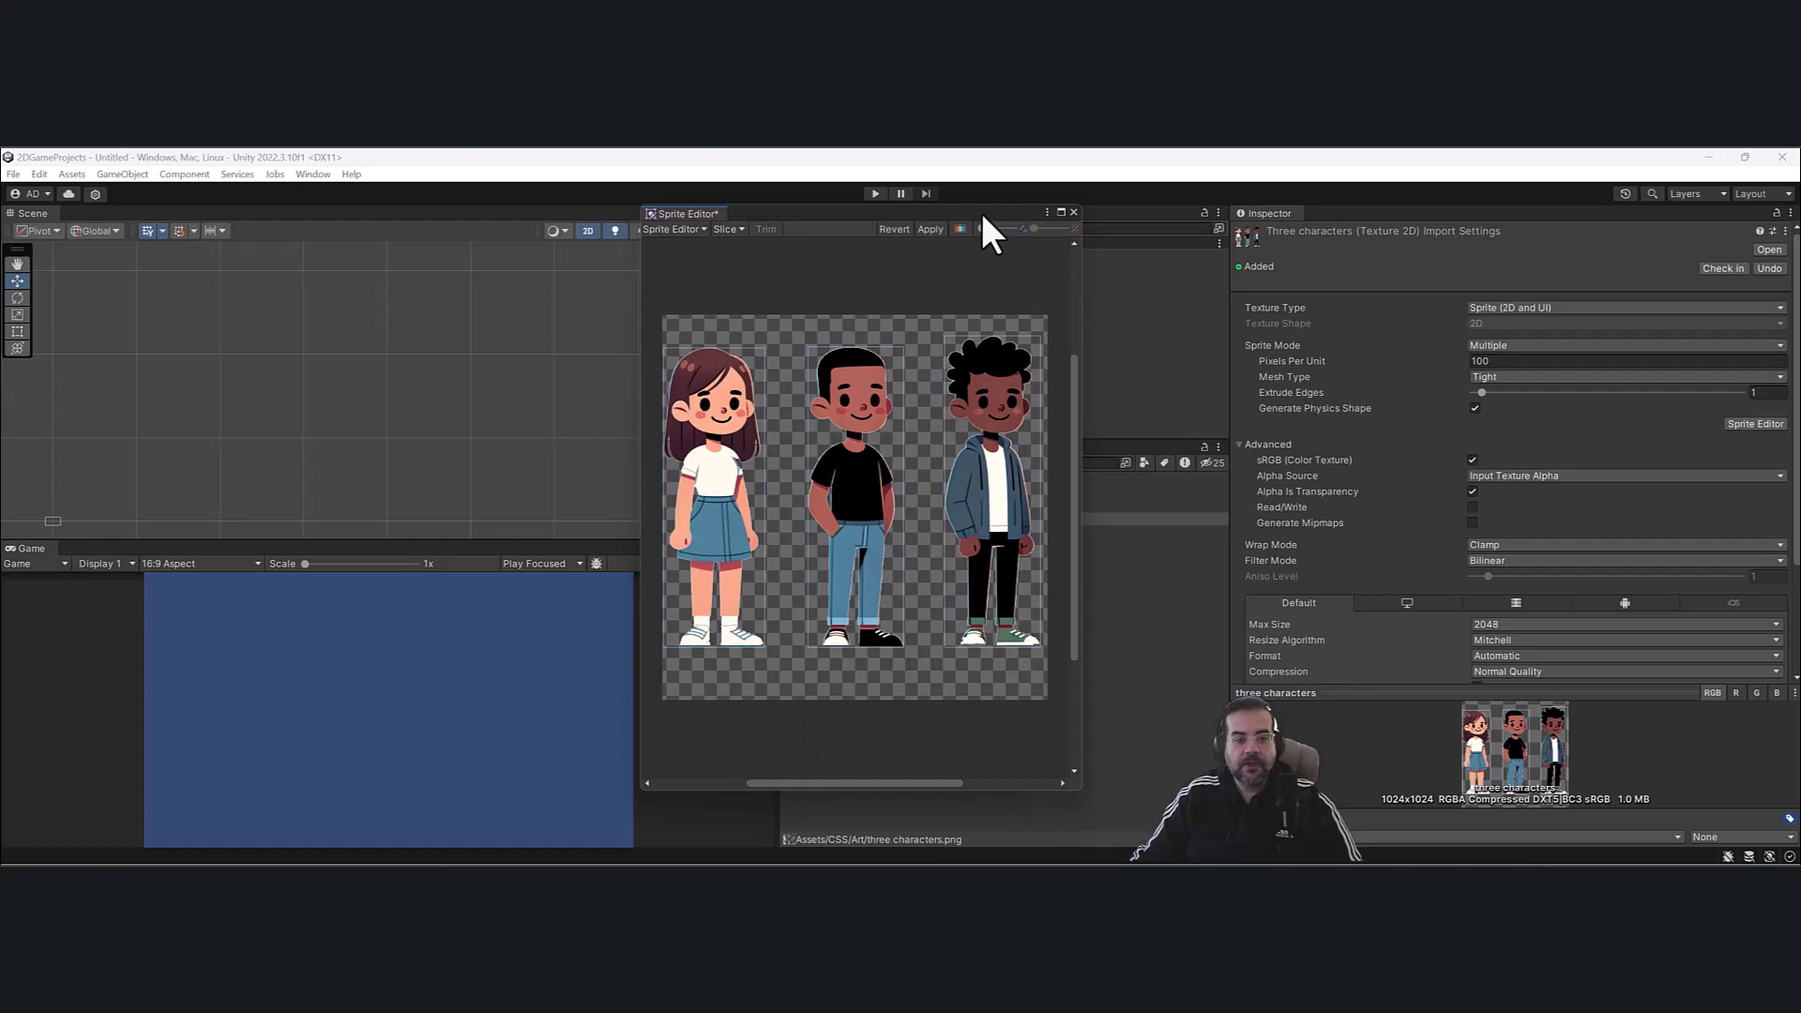
{"action": "left_click", "coordinate": [947, 230]}
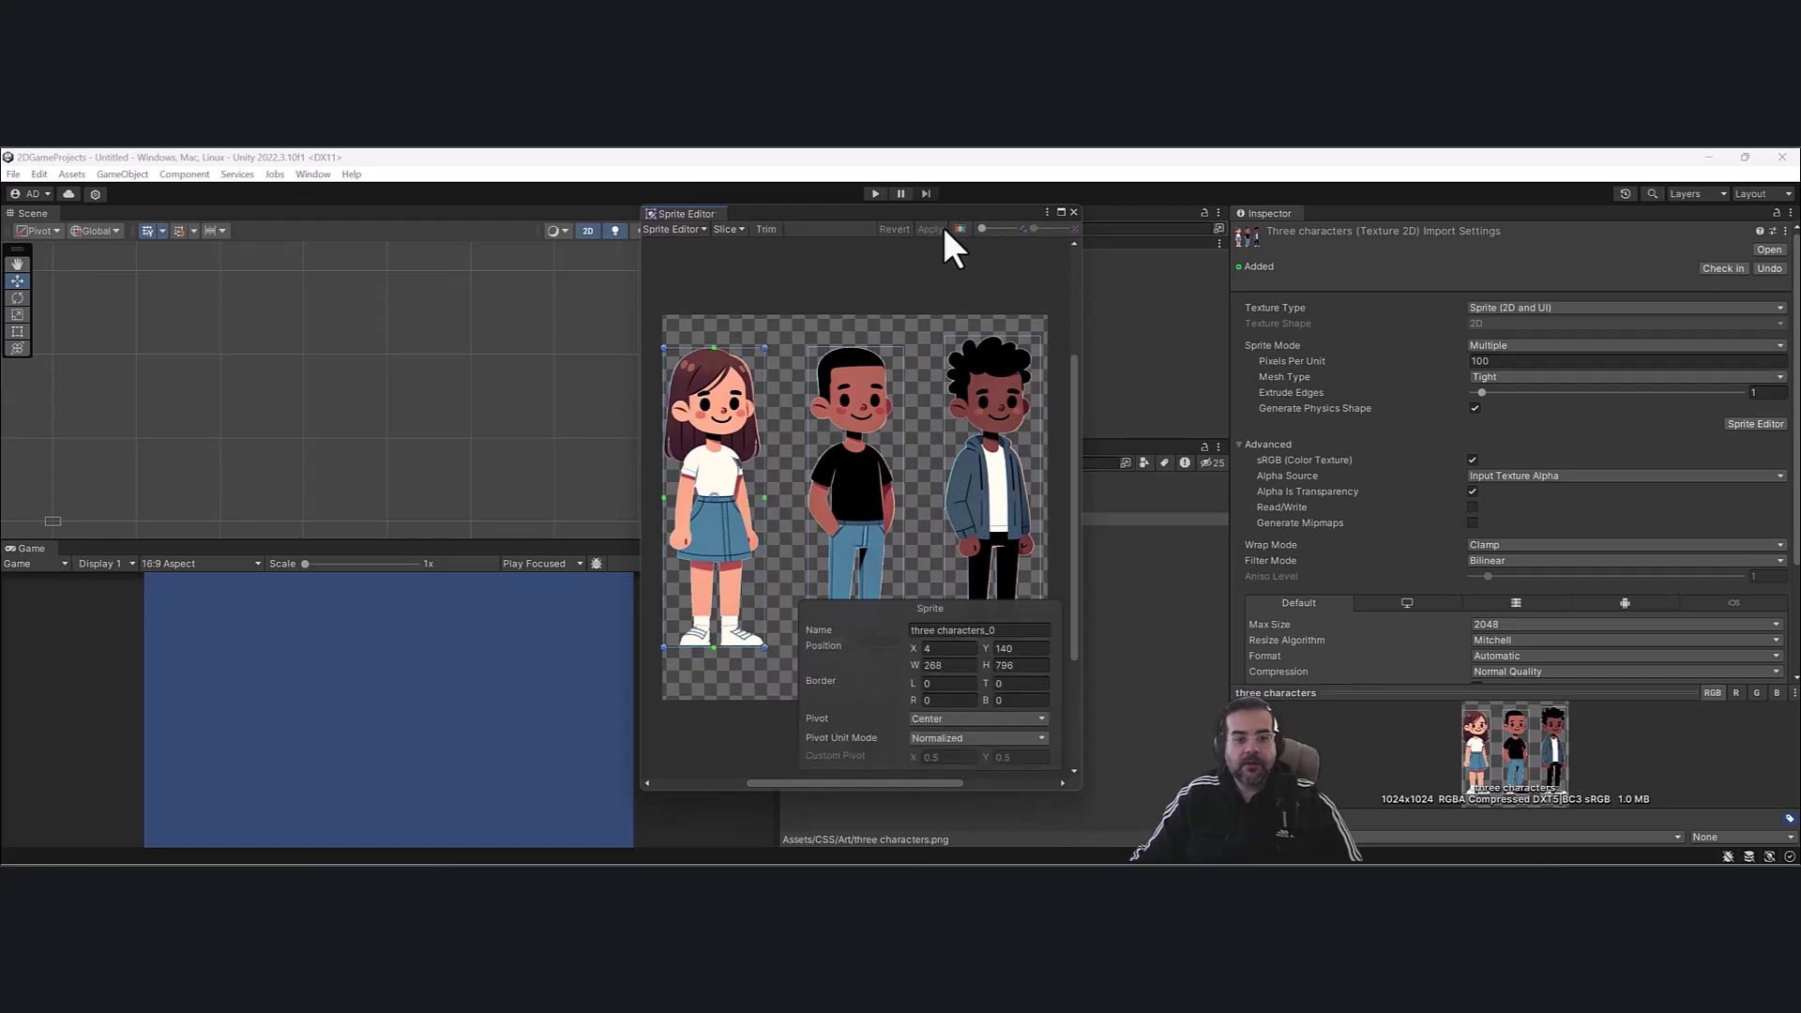
Close the editor and check sprites three characters_0, _1 and _2.
{"action": "left_click", "coordinate": [1073, 212]}
{"action": "left_click", "coordinate": [820, 517]}
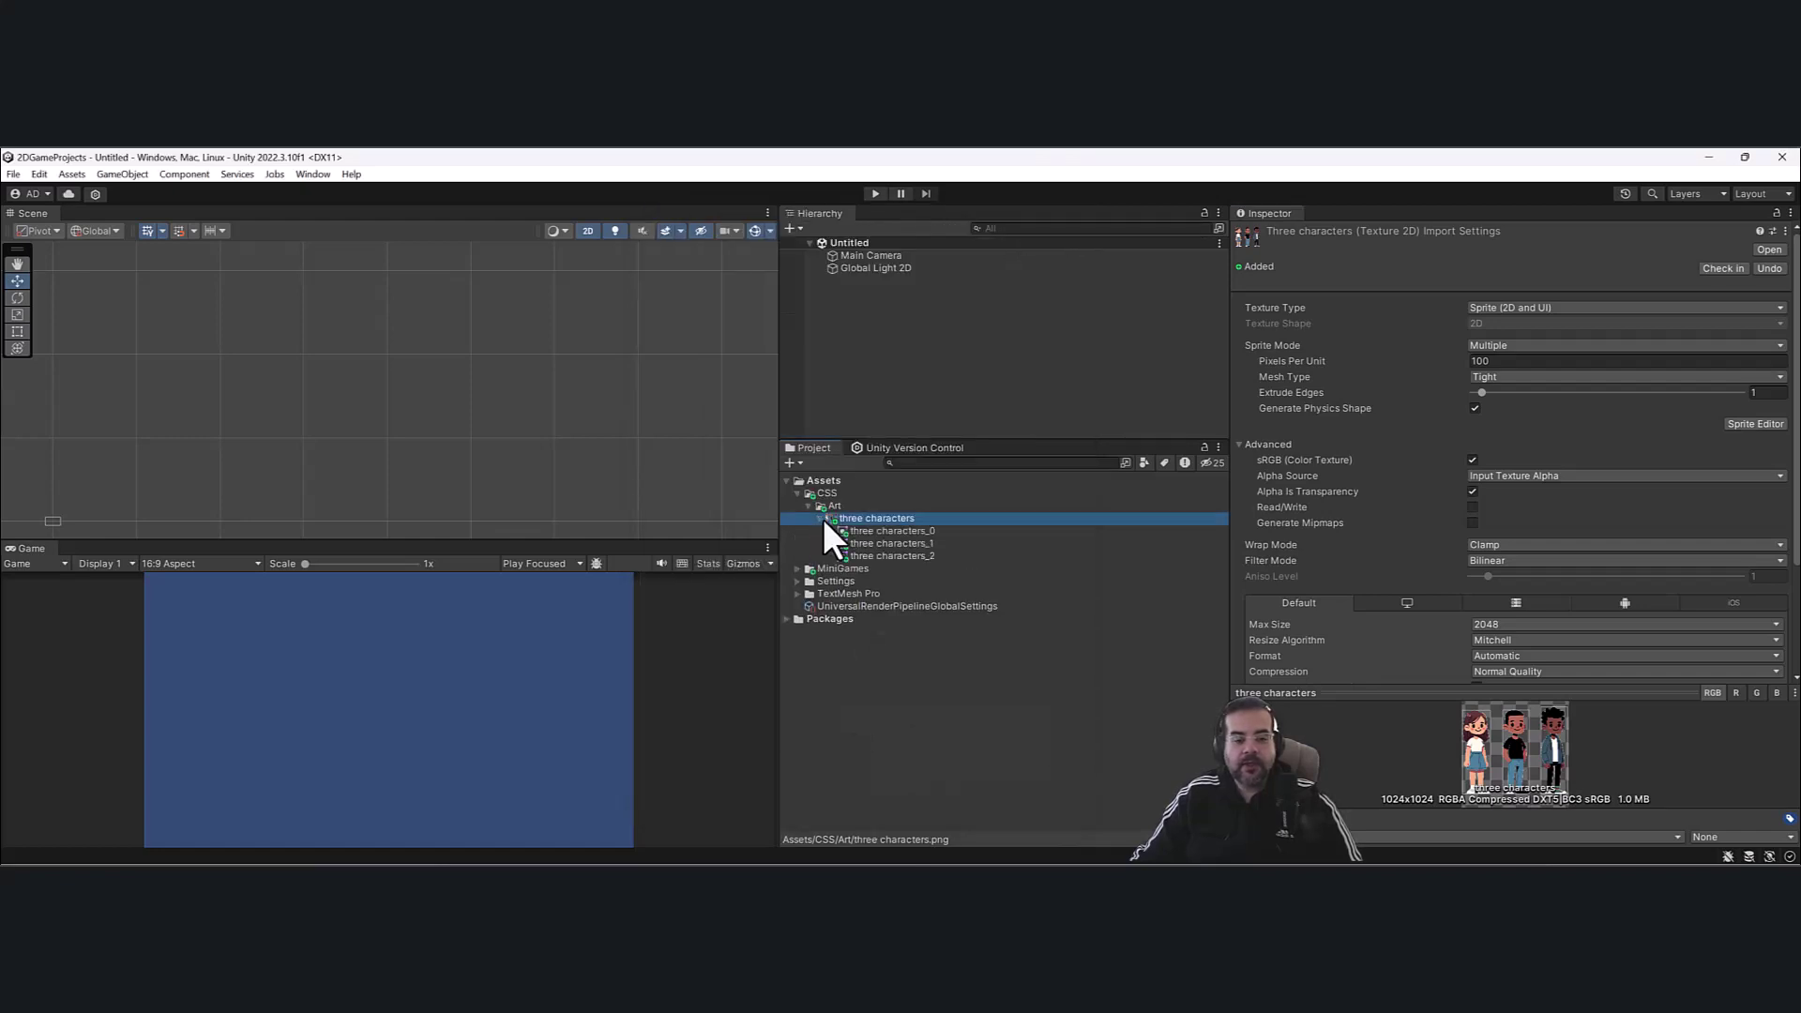
{"action": "left_click", "coordinate": [868, 531]}
{"action": "left_click", "coordinate": [874, 542]}
{"action": "left_click", "coordinate": [882, 556]}
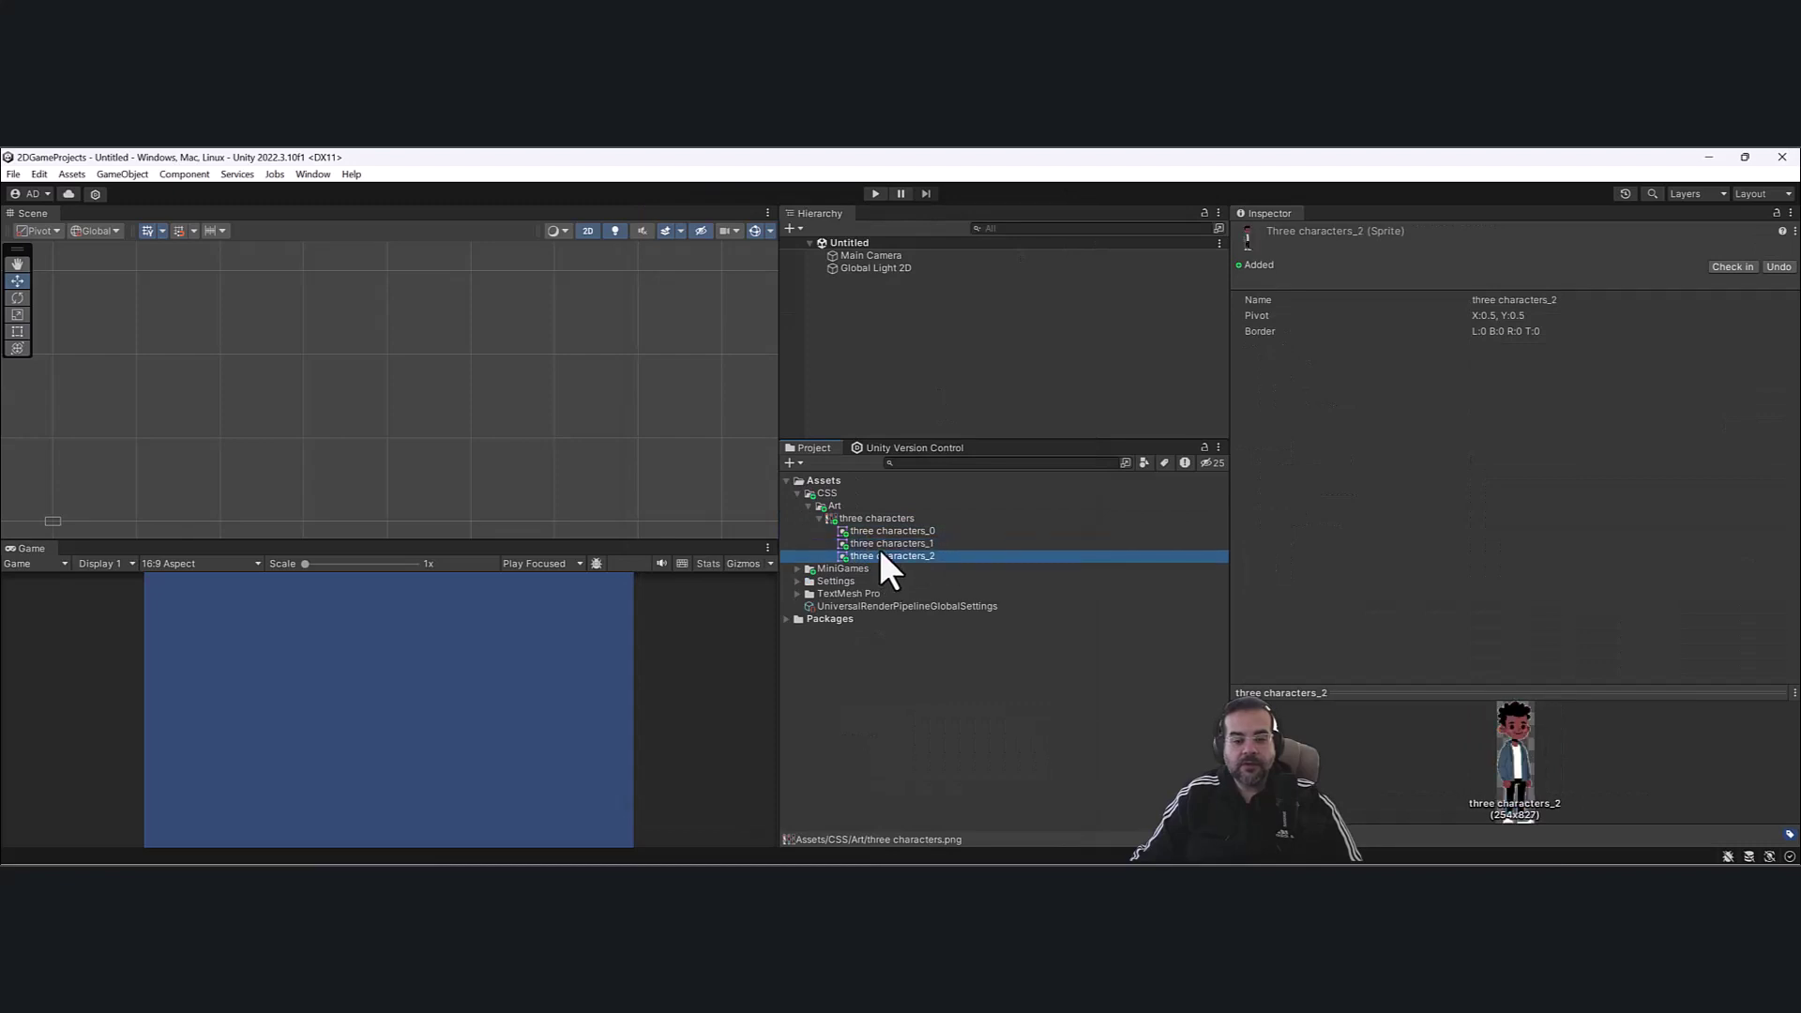
{"action": "left_click", "coordinate": [821, 518]}
Create a Conceptart folder in Art and move the three characters sheet into it.
{"action": "left_click", "coordinate": [832, 505]}
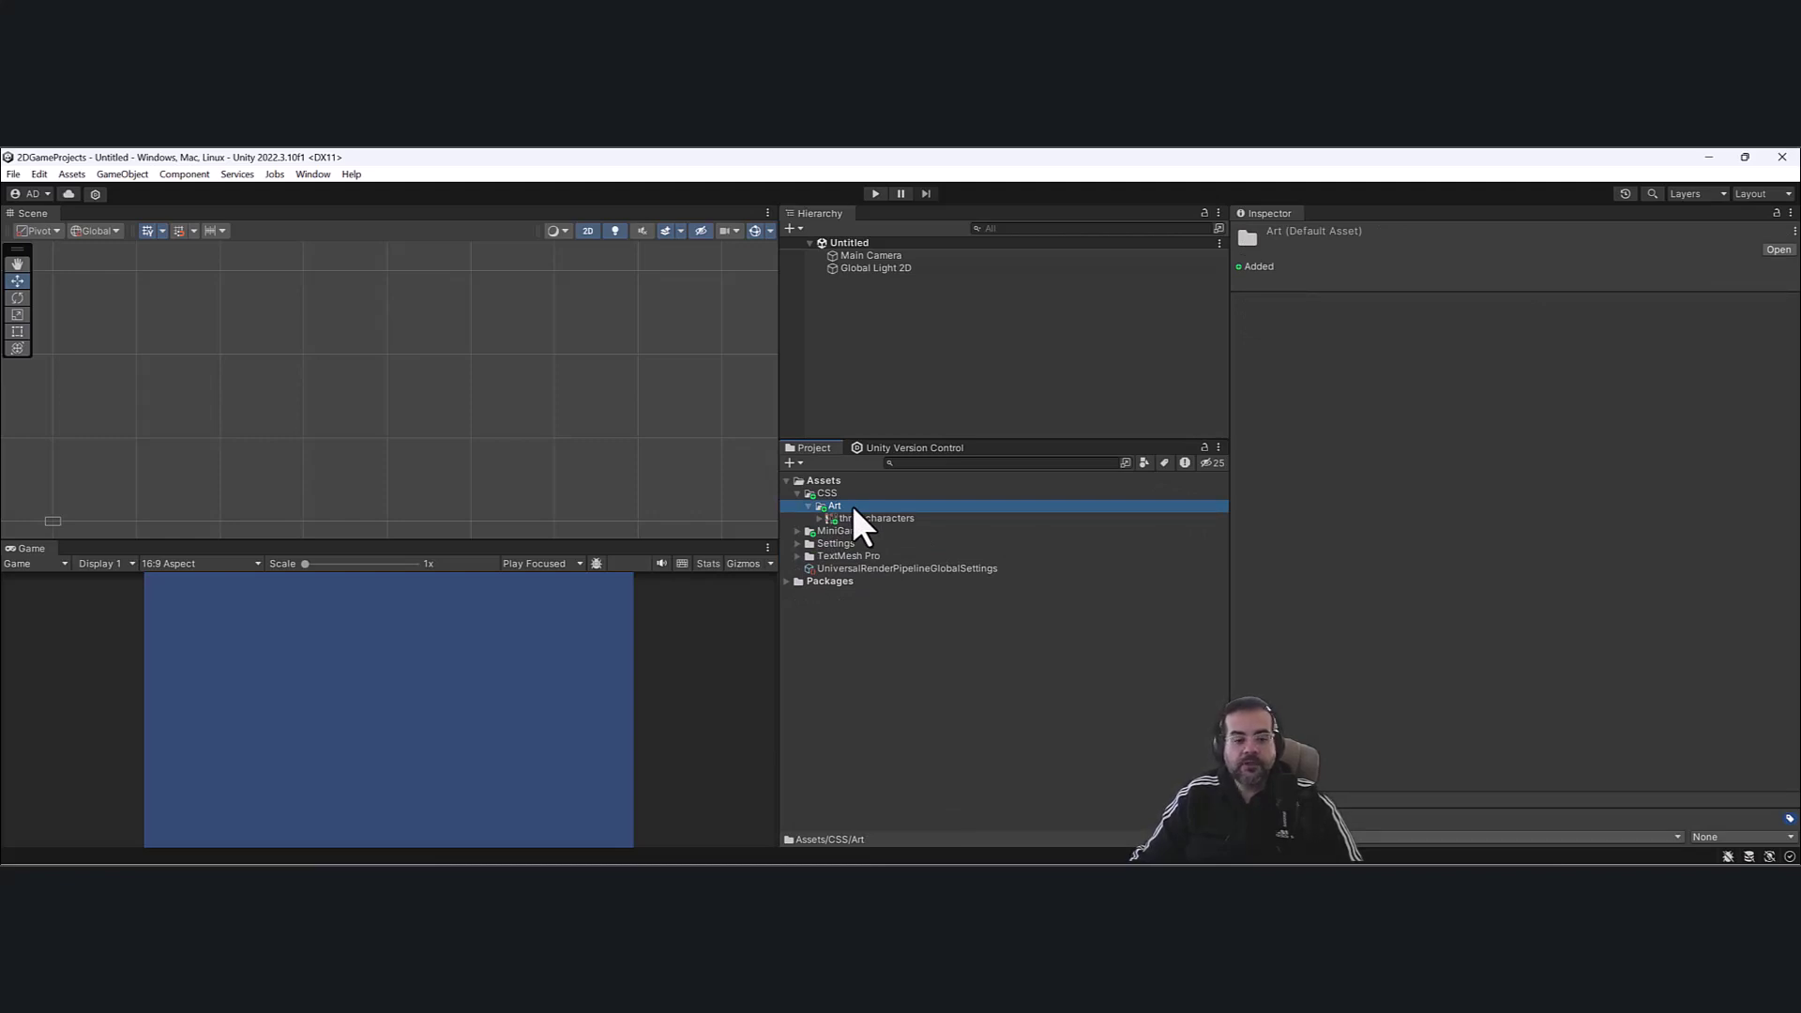
{"action": "right_click", "coordinate": [852, 505]}
{"action": "mouse_move", "coordinate": [1026, 398]}
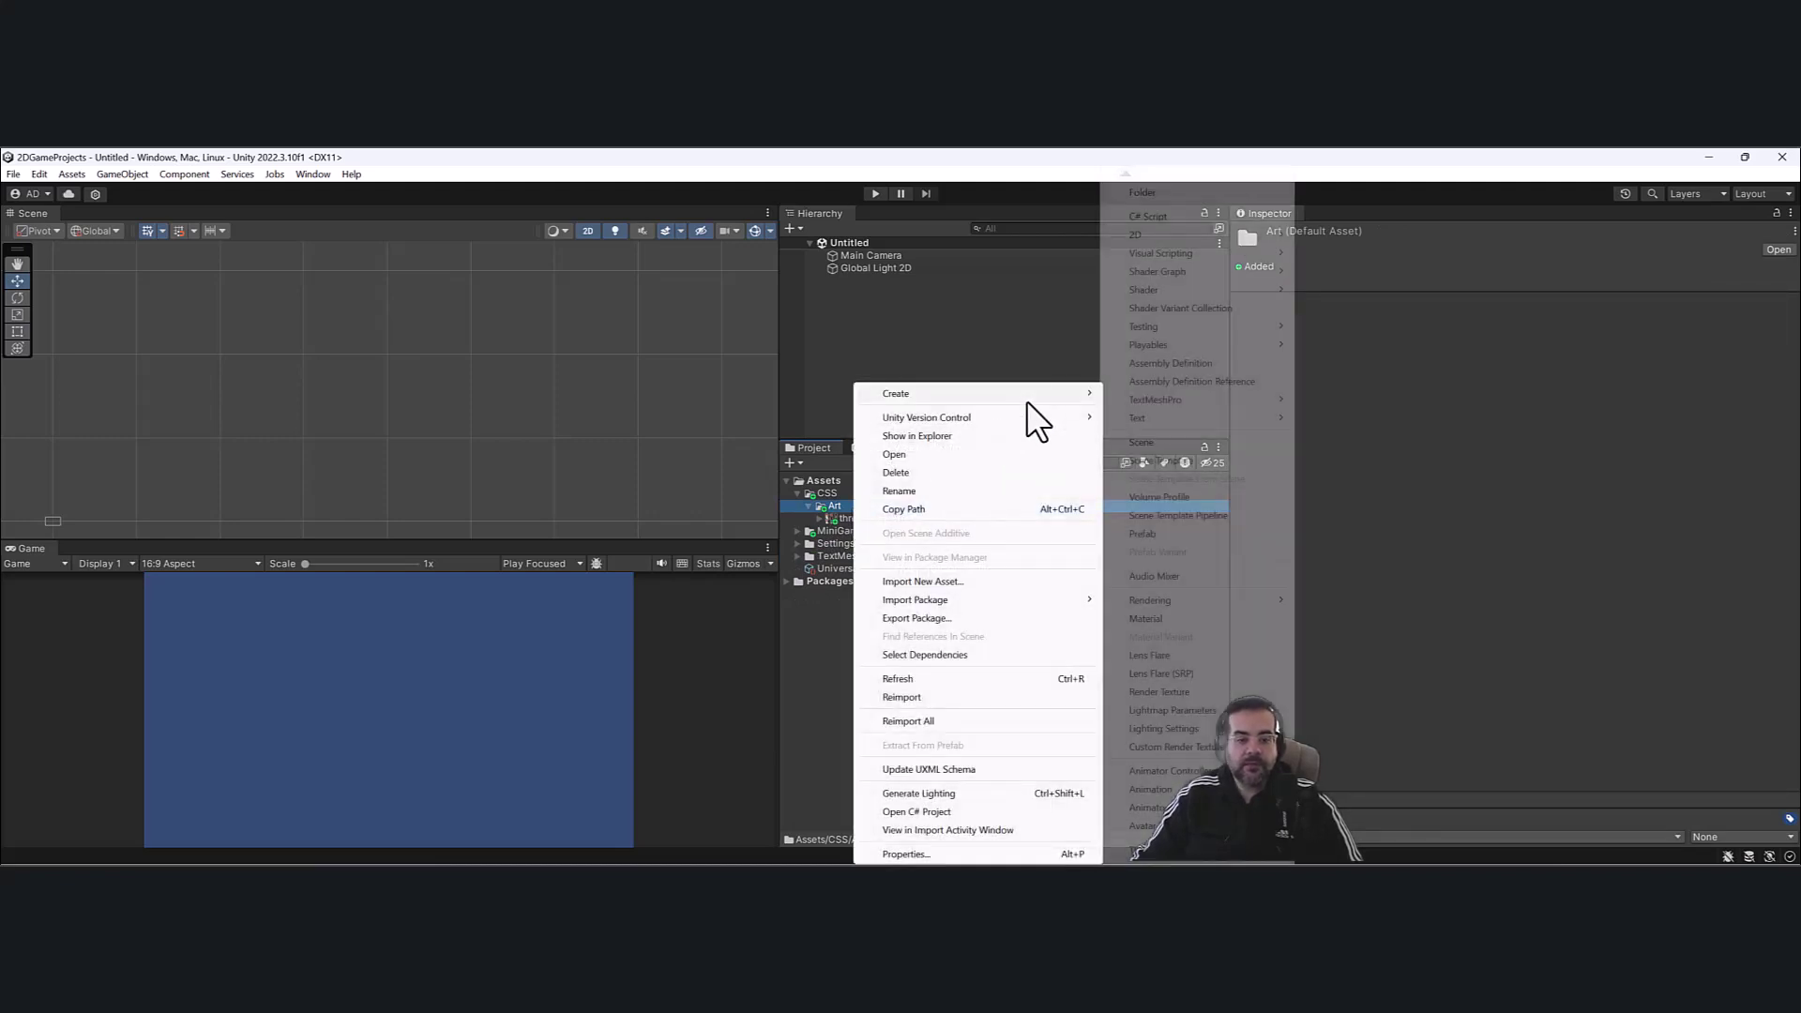
{"action": "left_click", "coordinate": [1189, 193]}
{"action": "type", "text": "Concep"}
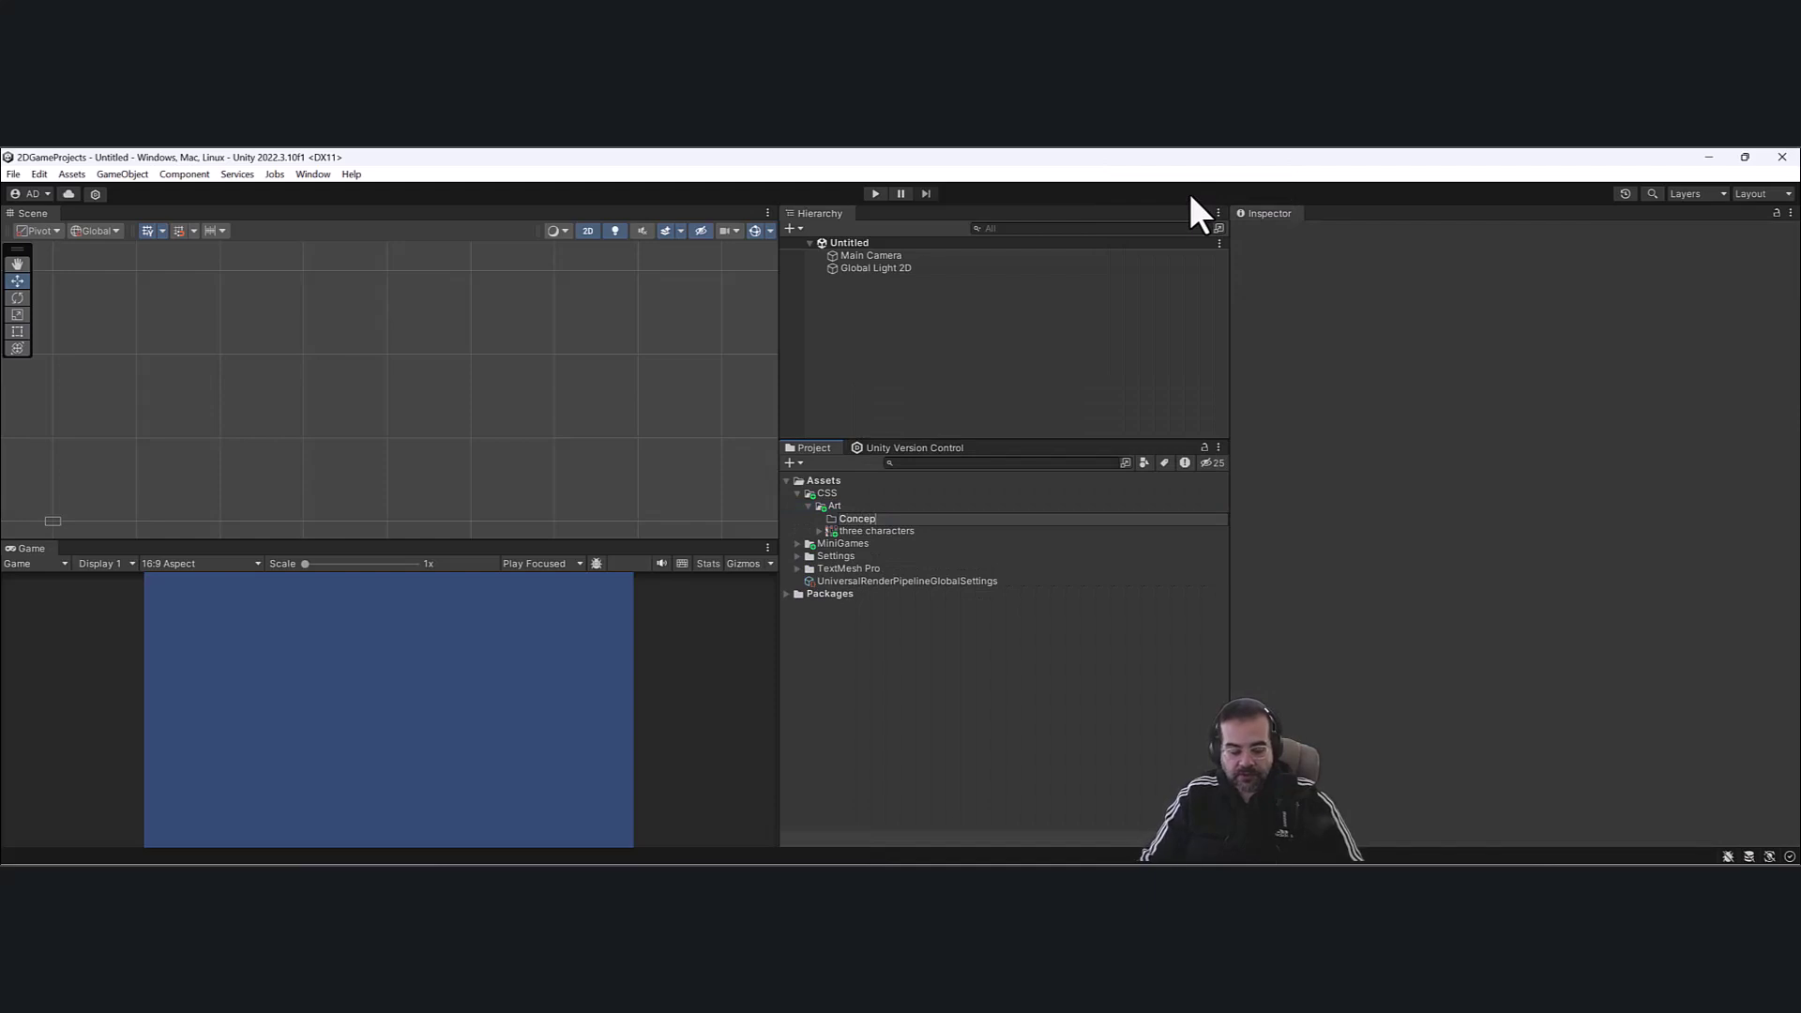
{"action": "type", "text": "tart"}
{"action": "key", "text": "Return"}
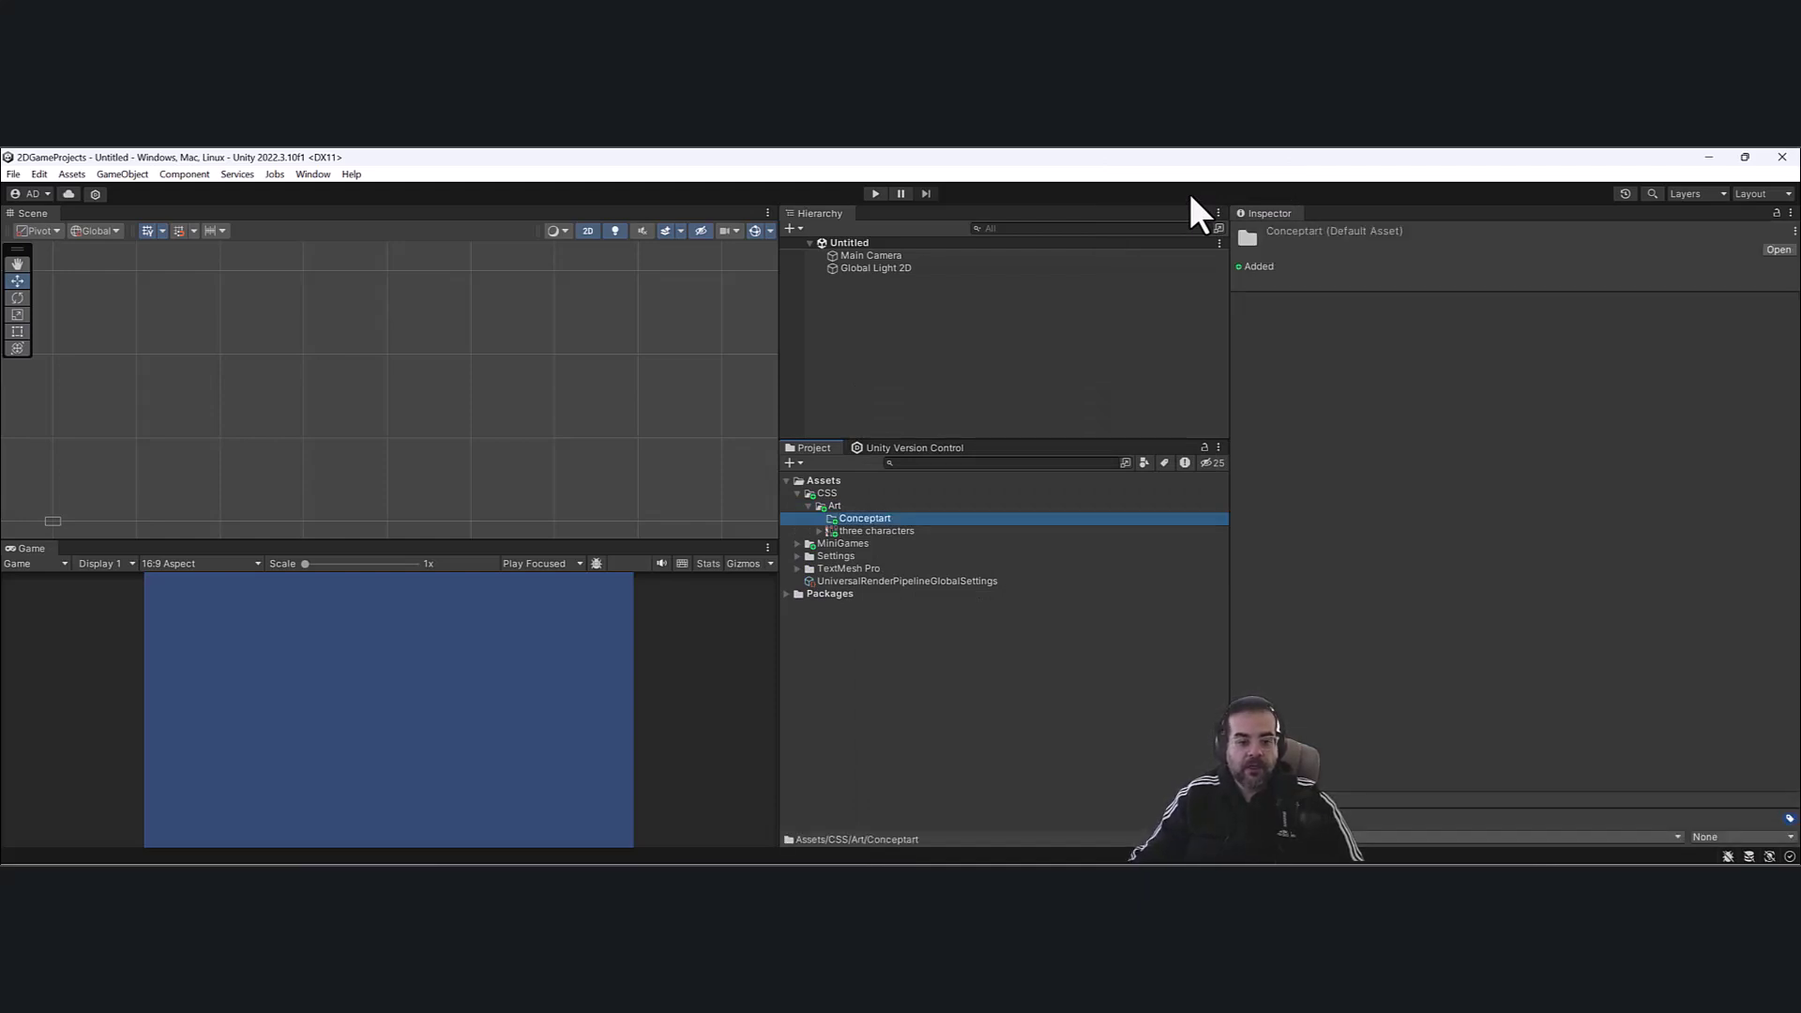
{"action": "left_click_drag", "start_coordinate": [886, 530], "coordinate": [893, 521]}
Create a PC folder inside Art.
{"action": "right_click", "coordinate": [846, 505]}
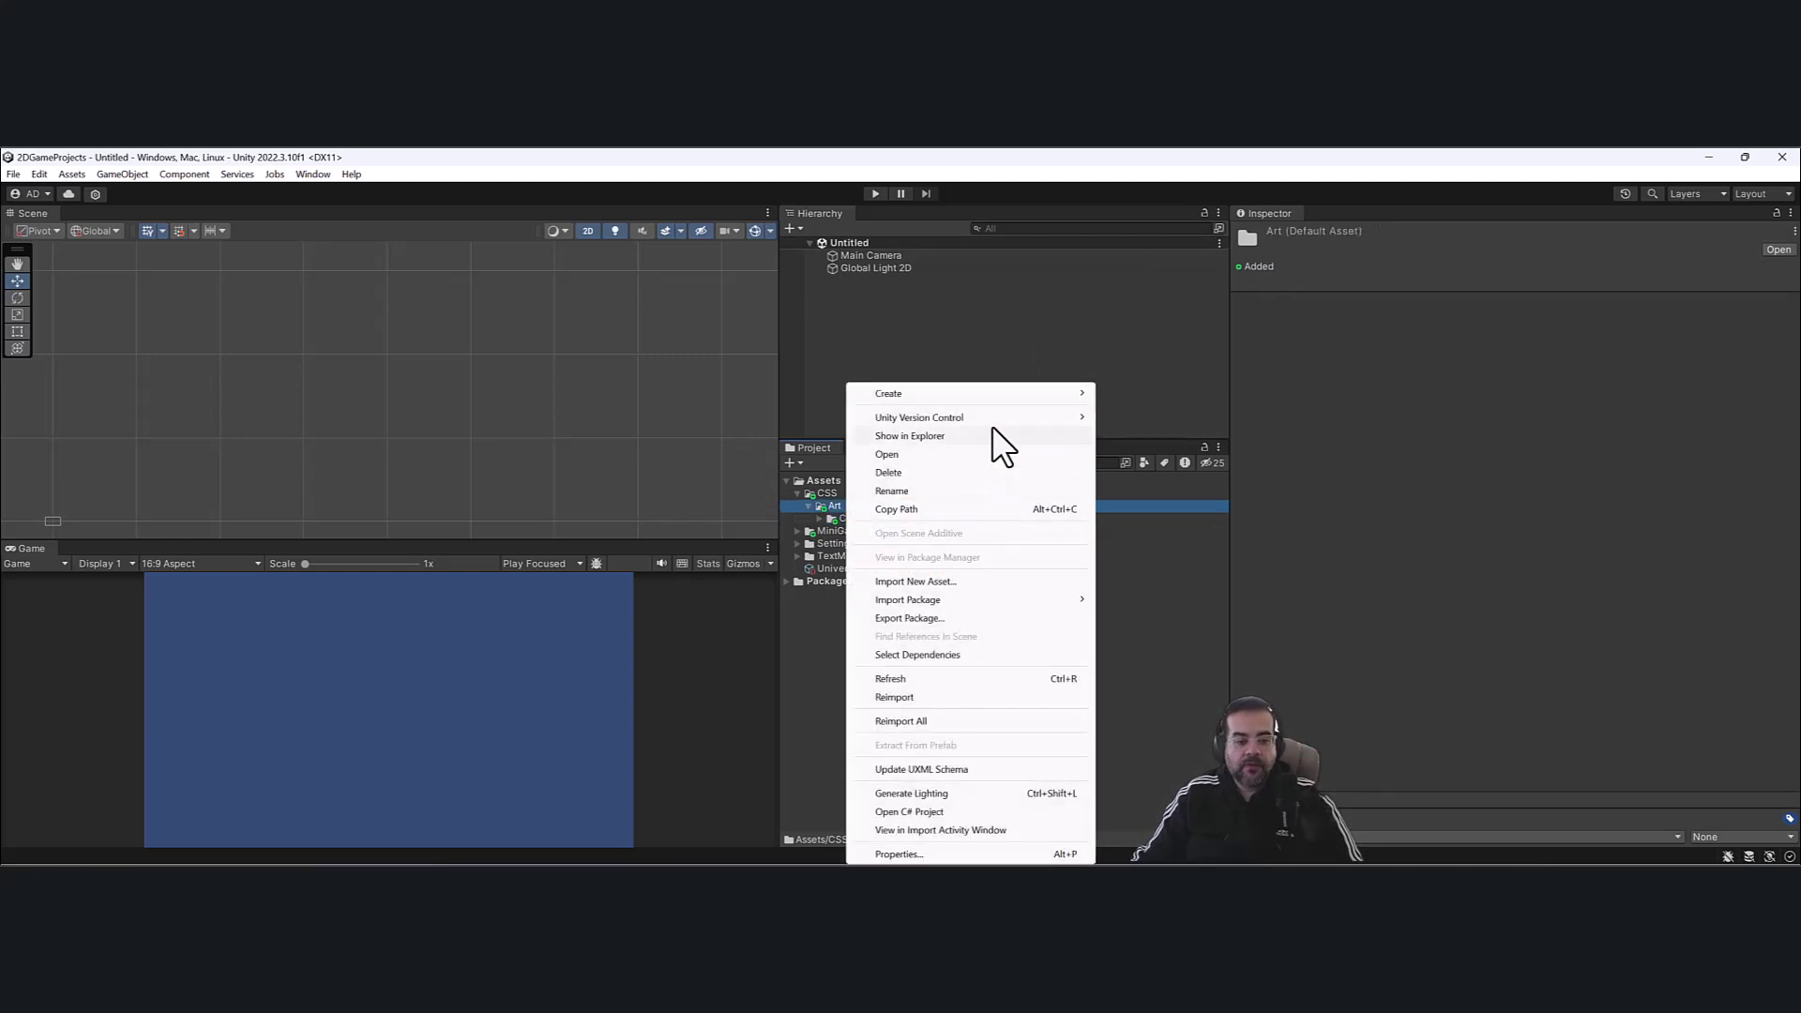
{"action": "mouse_move", "coordinate": [991, 393]}
{"action": "left_click", "coordinate": [1202, 191]}
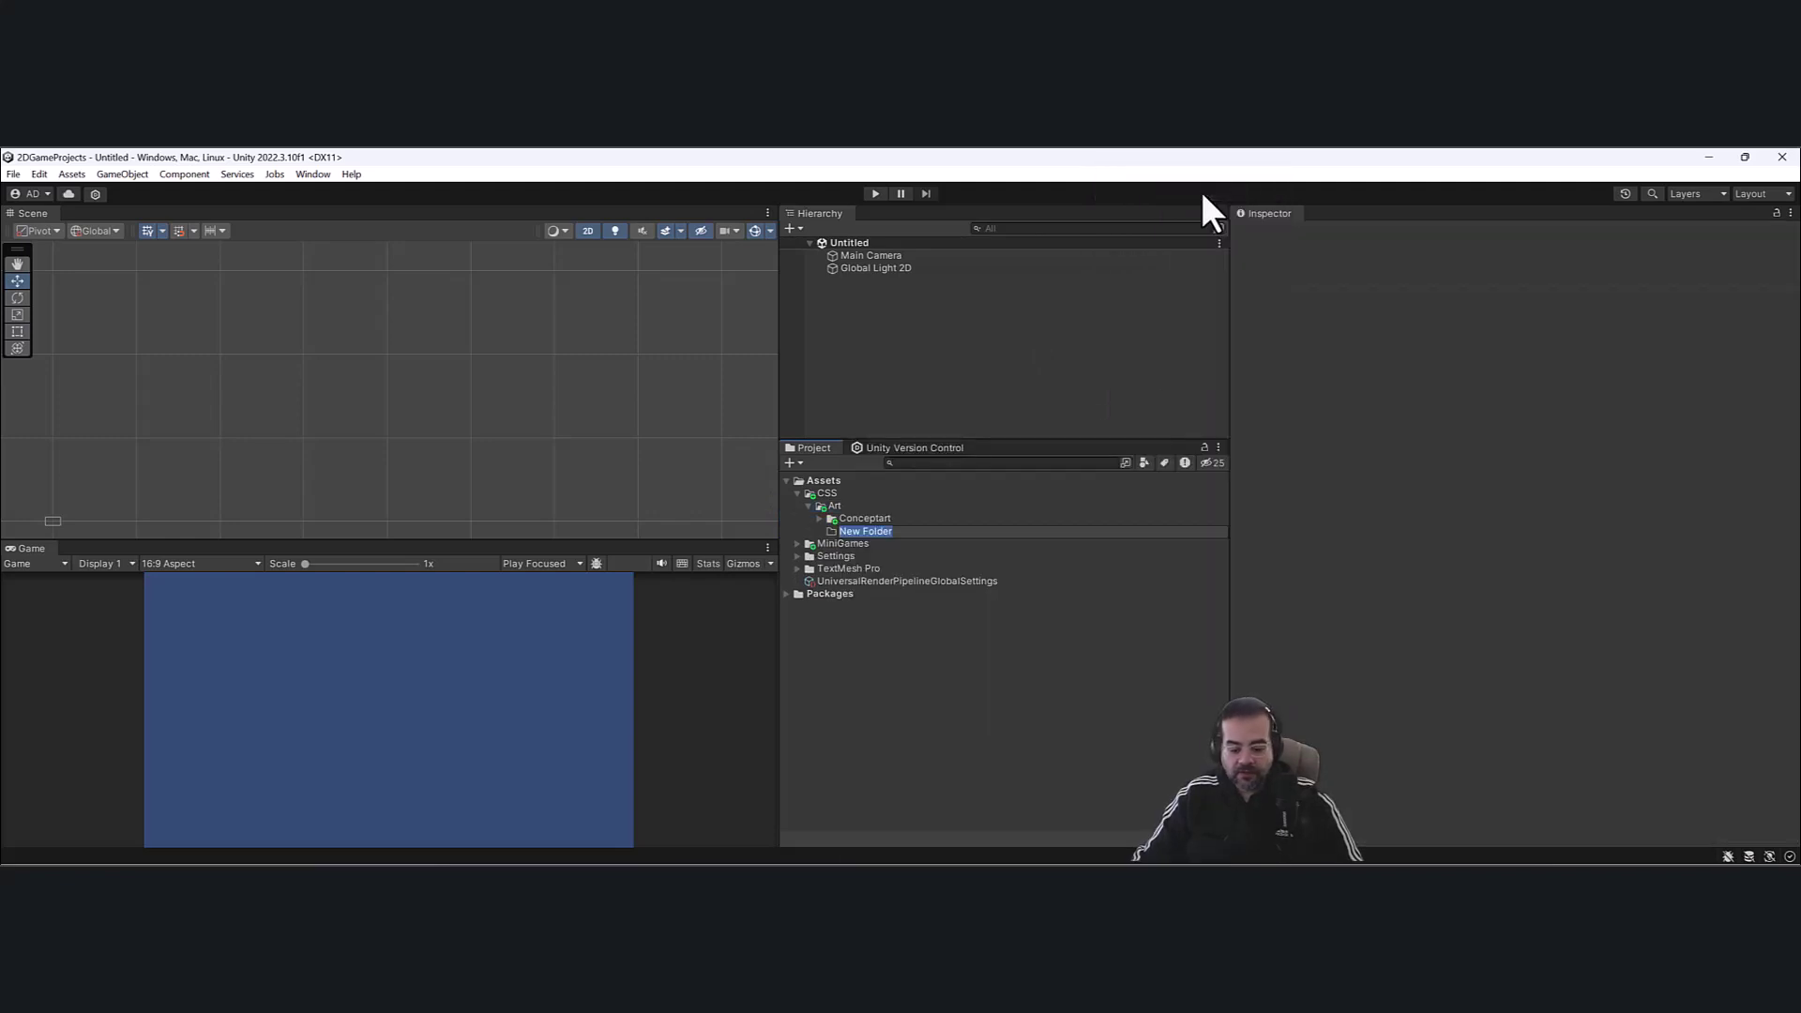
{"action": "type", "text": "PC"}
{"action": "key", "text": "Return"}
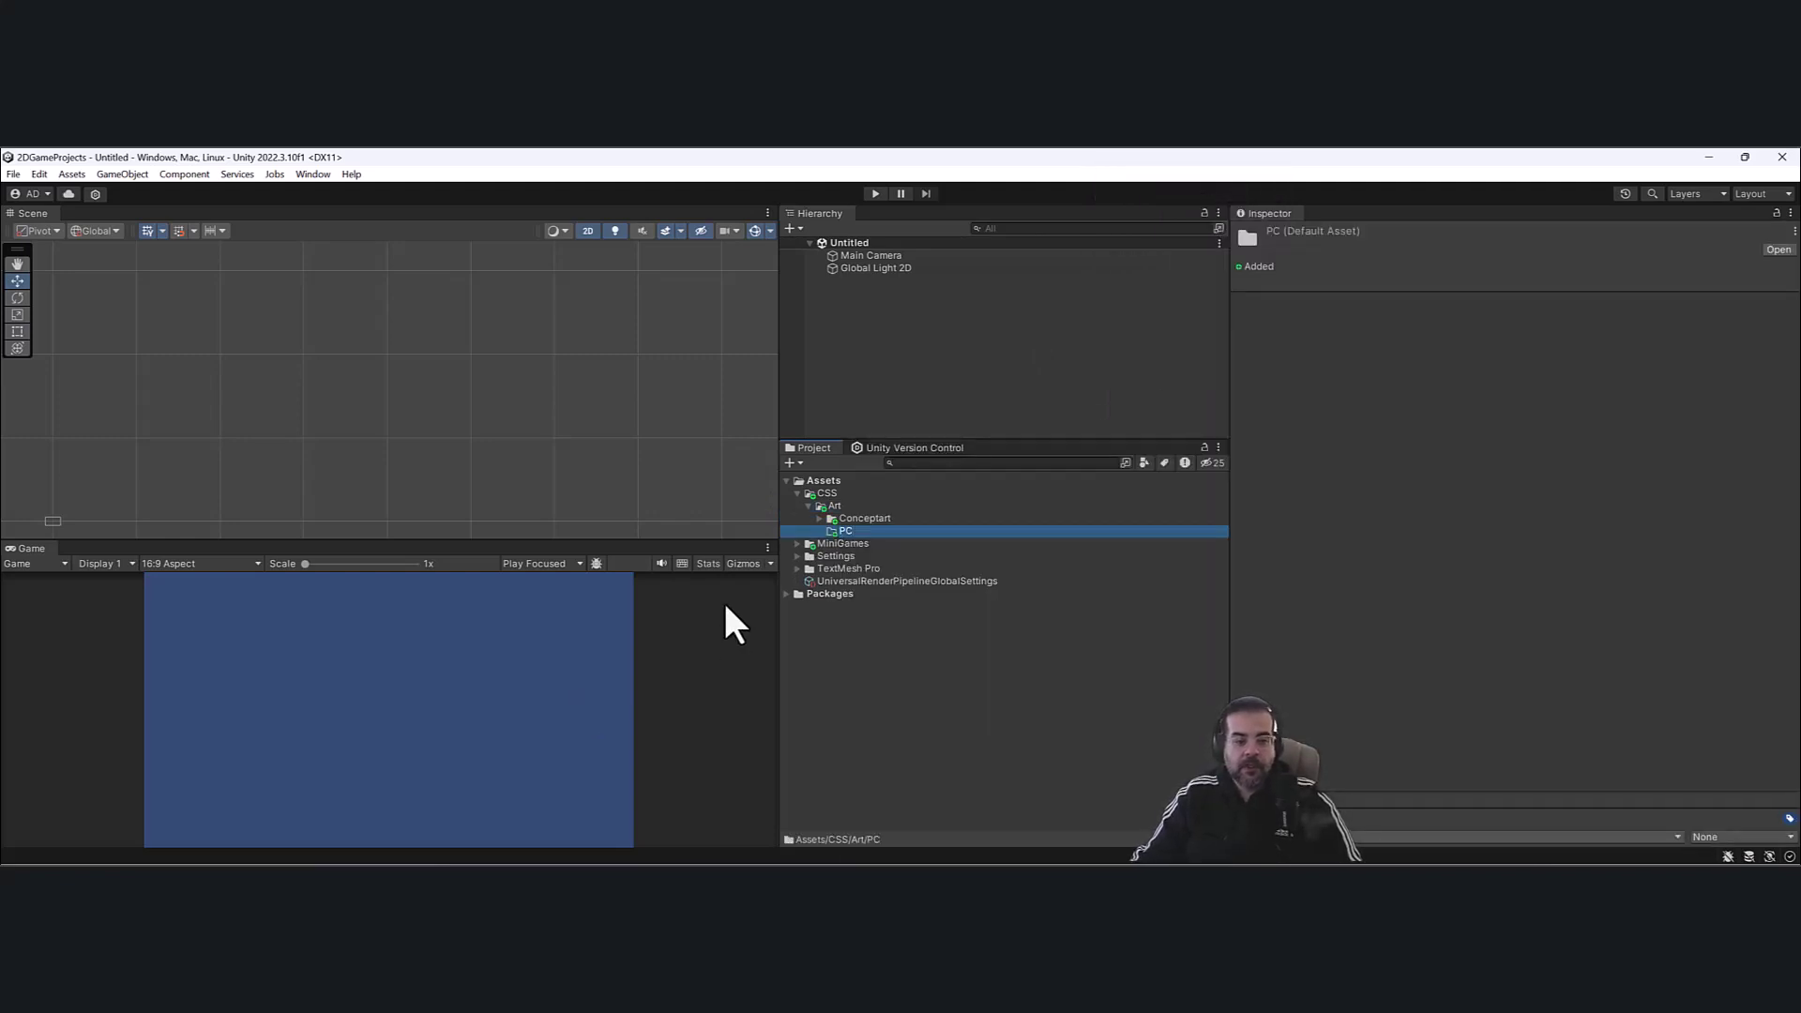
Duplicate the three characters_0, _1 and _2 sprites out of the sheet as standalone assets.
{"action": "left_click", "coordinate": [818, 519]}
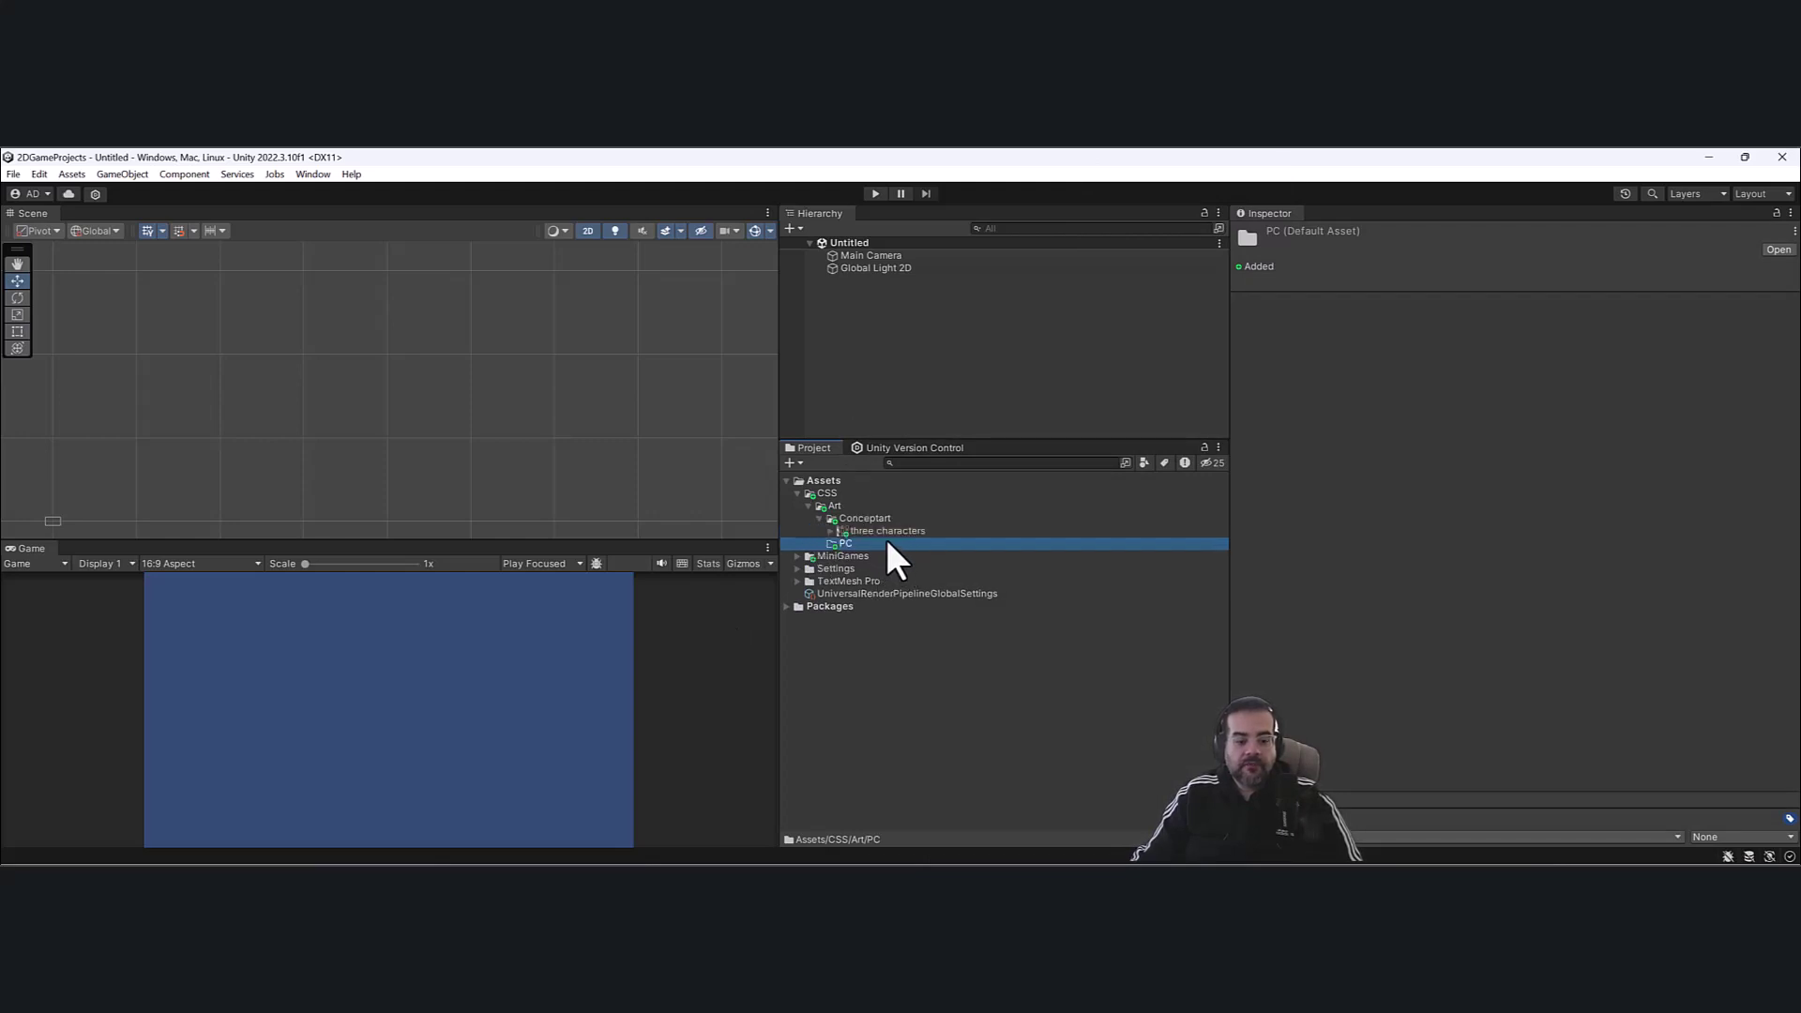
{"action": "left_click", "coordinate": [830, 531]}
{"action": "left_click", "coordinate": [889, 542]}
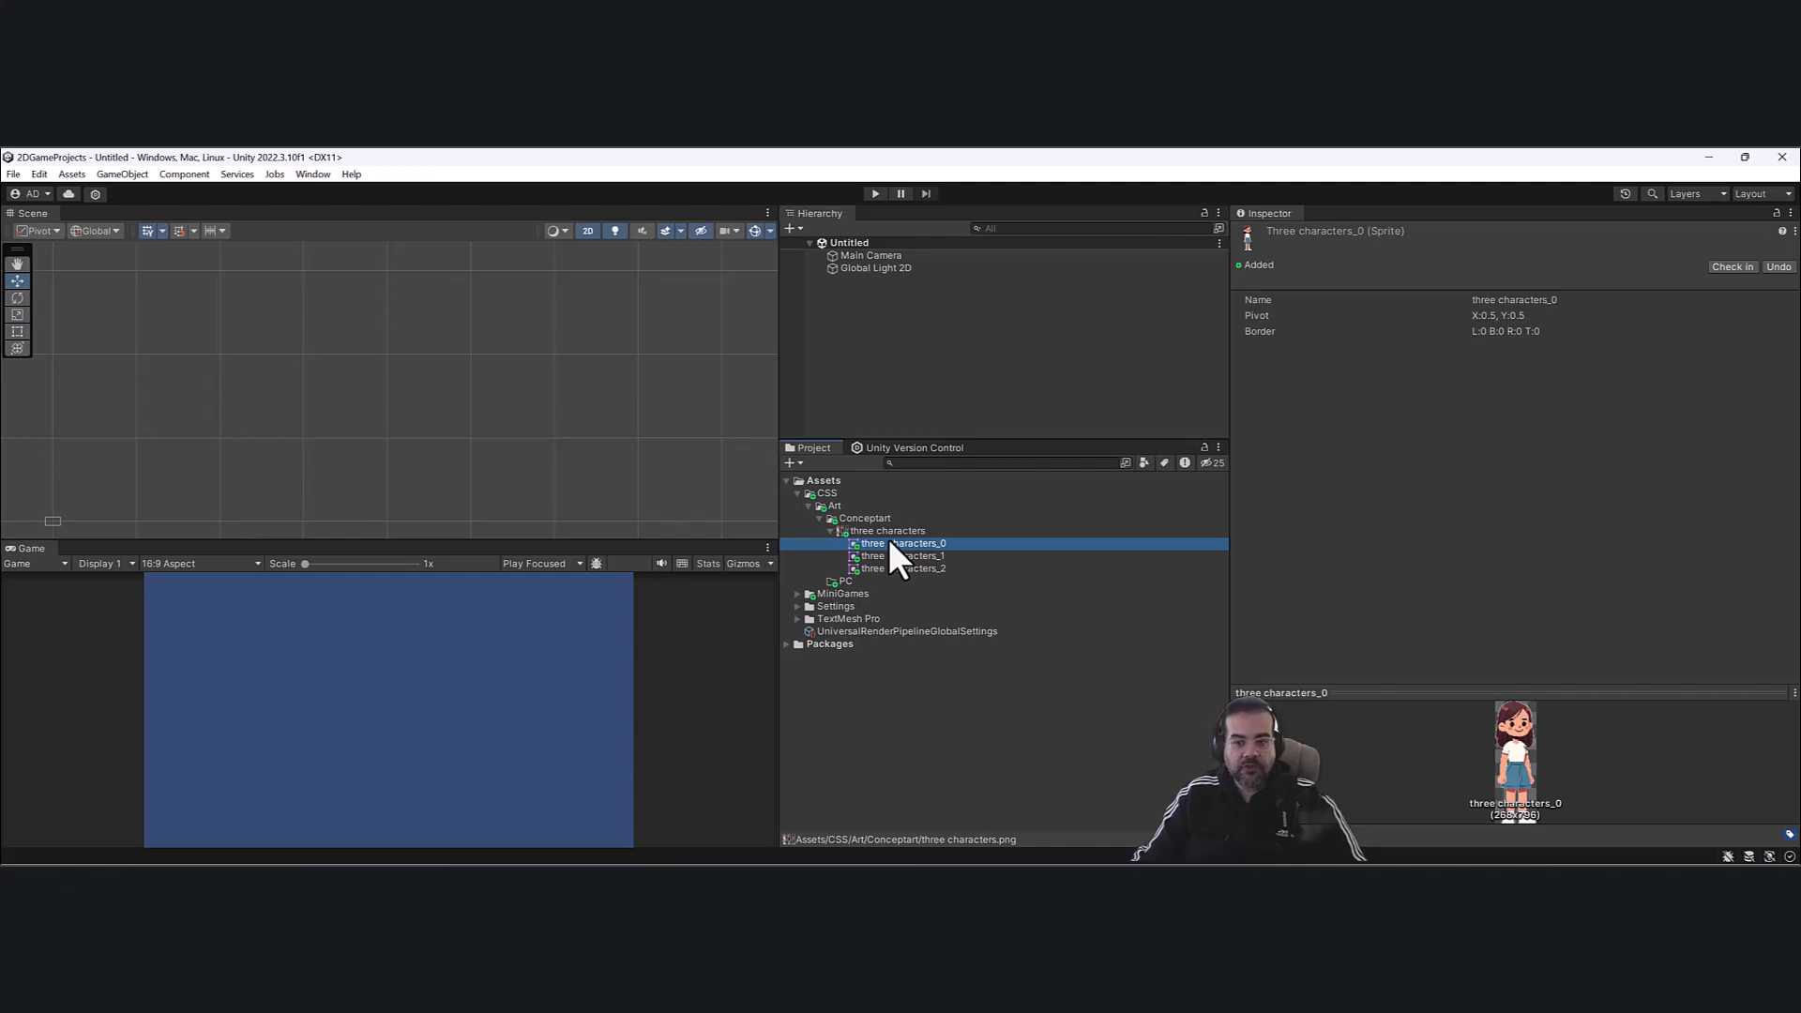
{"action": "key", "text": "ctrl+d"}
{"action": "left_click", "coordinate": [893, 544]}
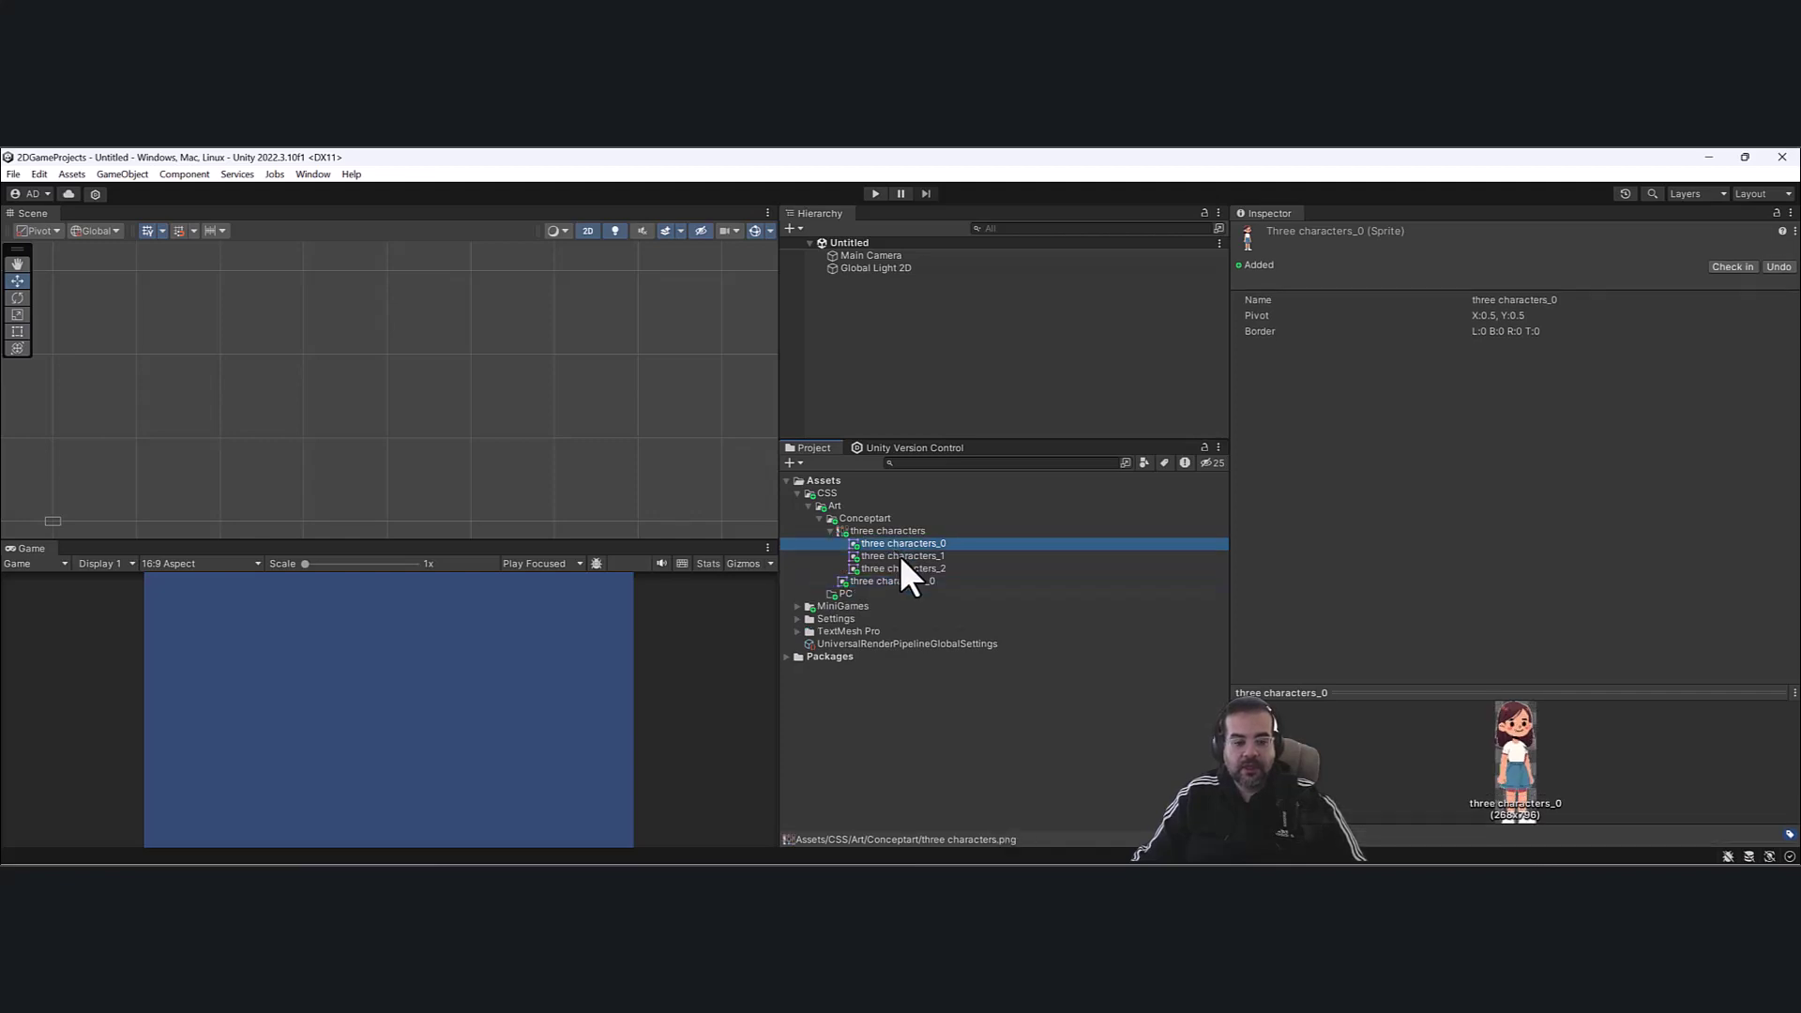
{"action": "left_click", "coordinate": [899, 555]}
{"action": "key", "text": "ctrl+d"}
{"action": "left_click", "coordinate": [902, 567]}
{"action": "key", "text": "ctrl+d"}
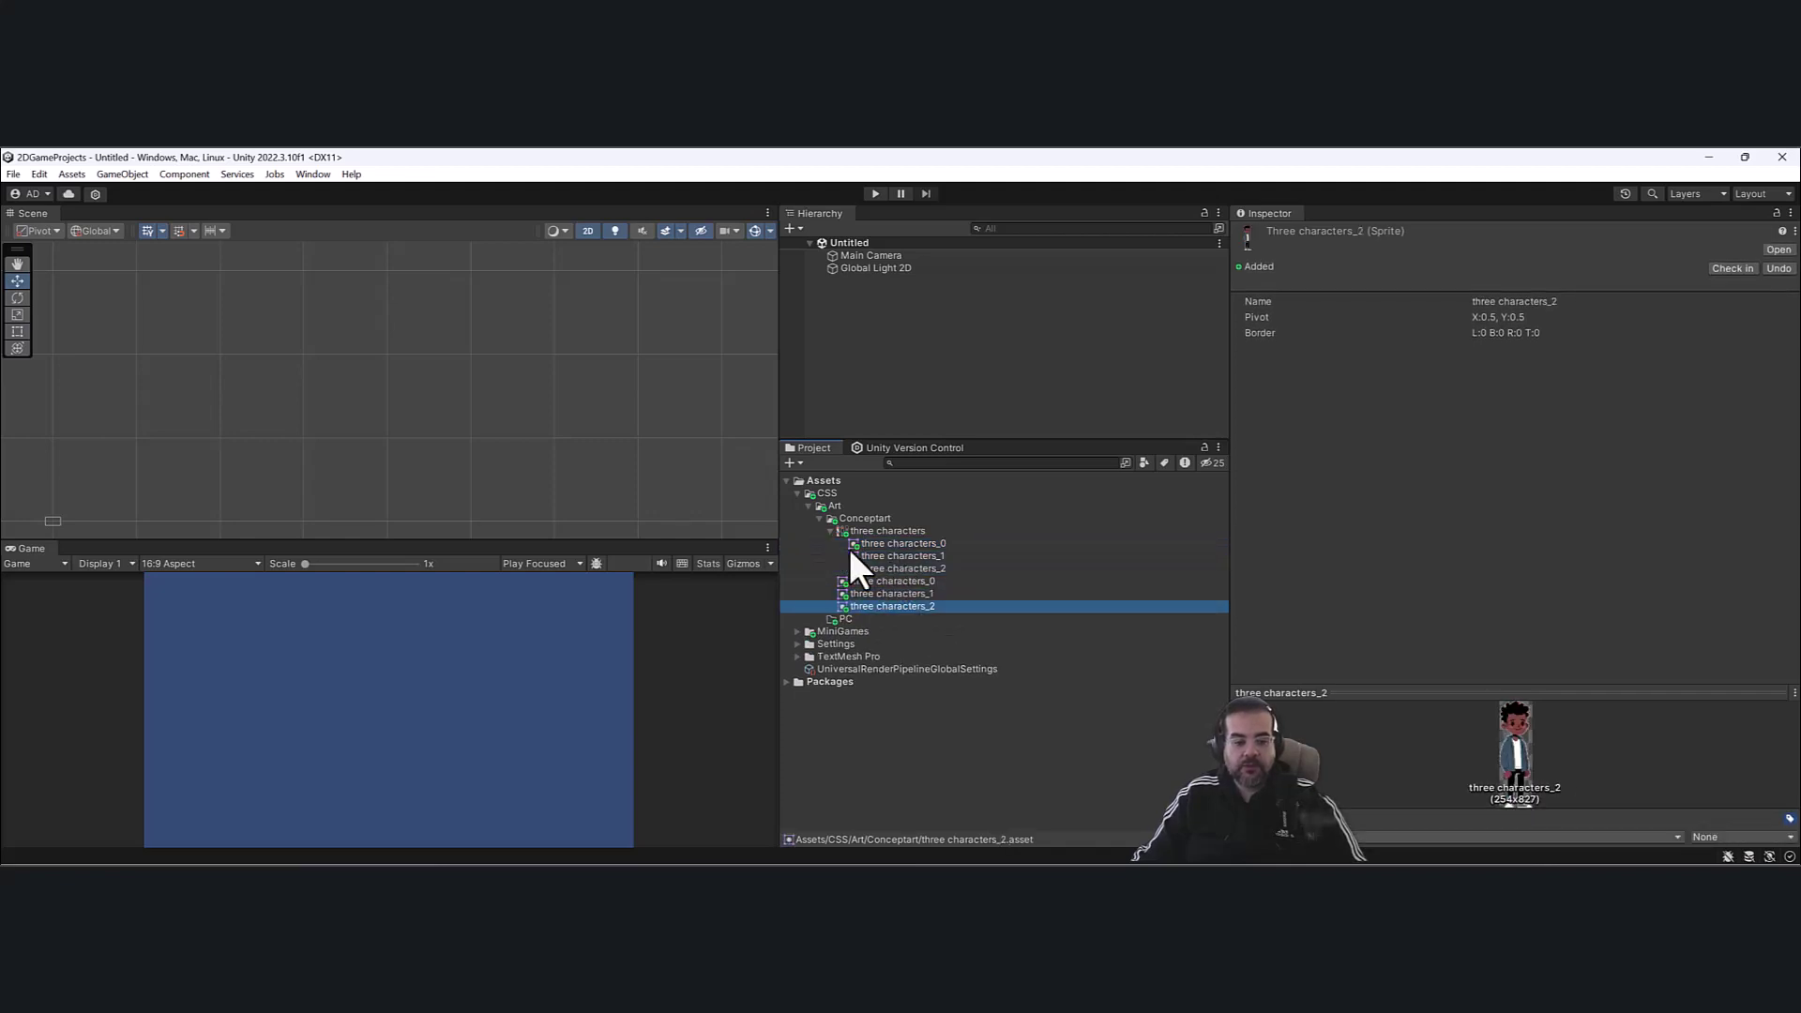
Rename the extracted three characters_0 sprite to Sally.
{"action": "left_click", "coordinate": [831, 531]}
{"action": "left_click", "coordinate": [890, 532]}
{"action": "left_click", "coordinate": [892, 544]}
{"action": "left_click", "coordinate": [893, 555]}
{"action": "left_click", "coordinate": [896, 566]}
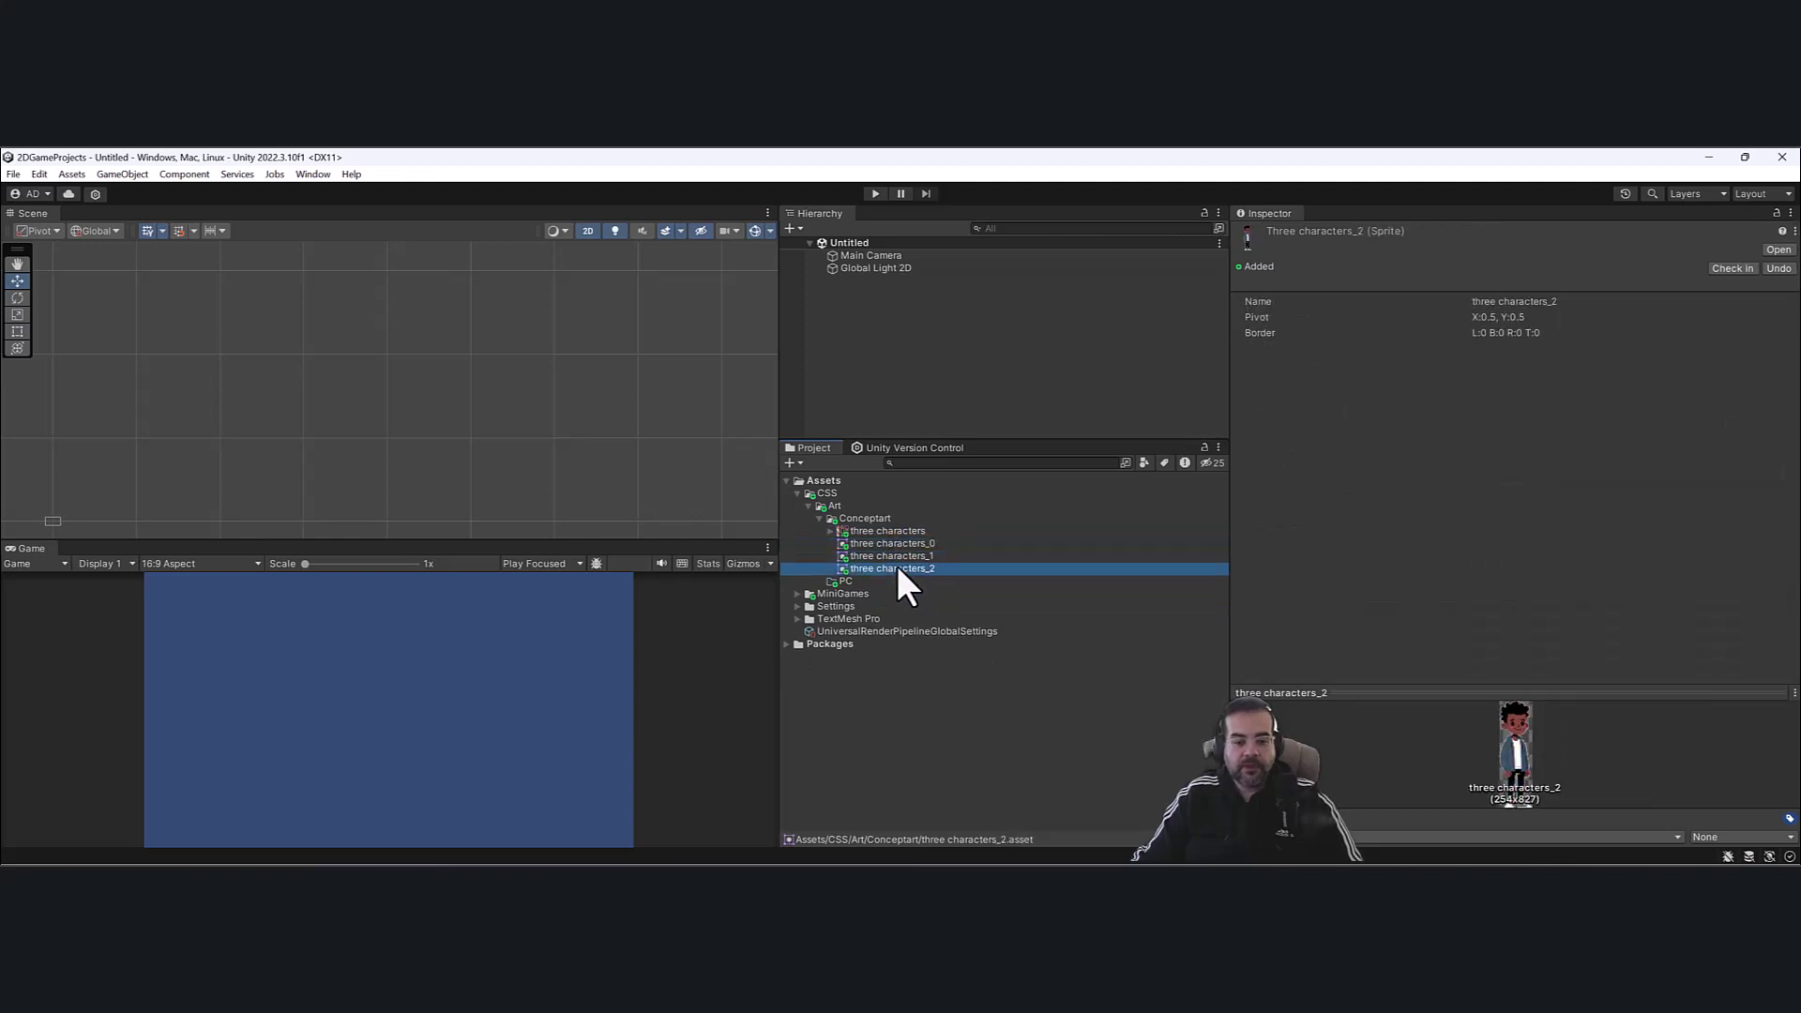
{"action": "left_click", "coordinate": [903, 542], "text": "shift"}
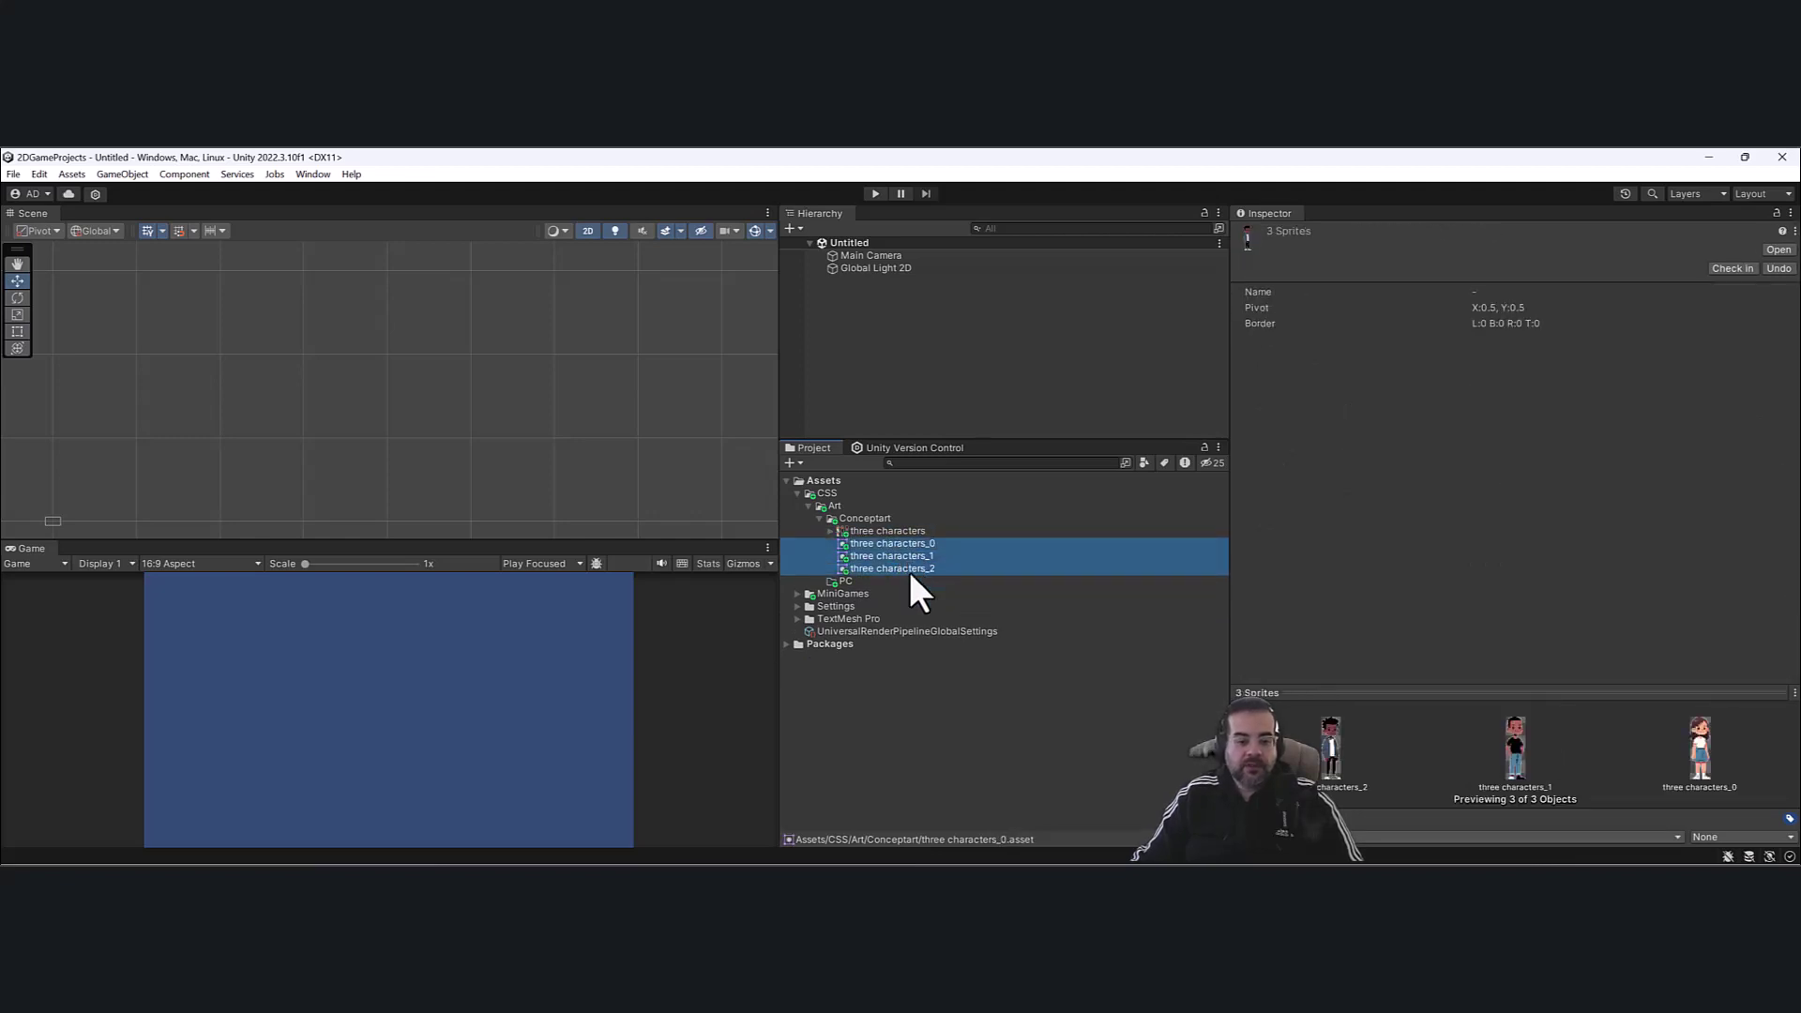
{"action": "left_click", "coordinate": [902, 543]}
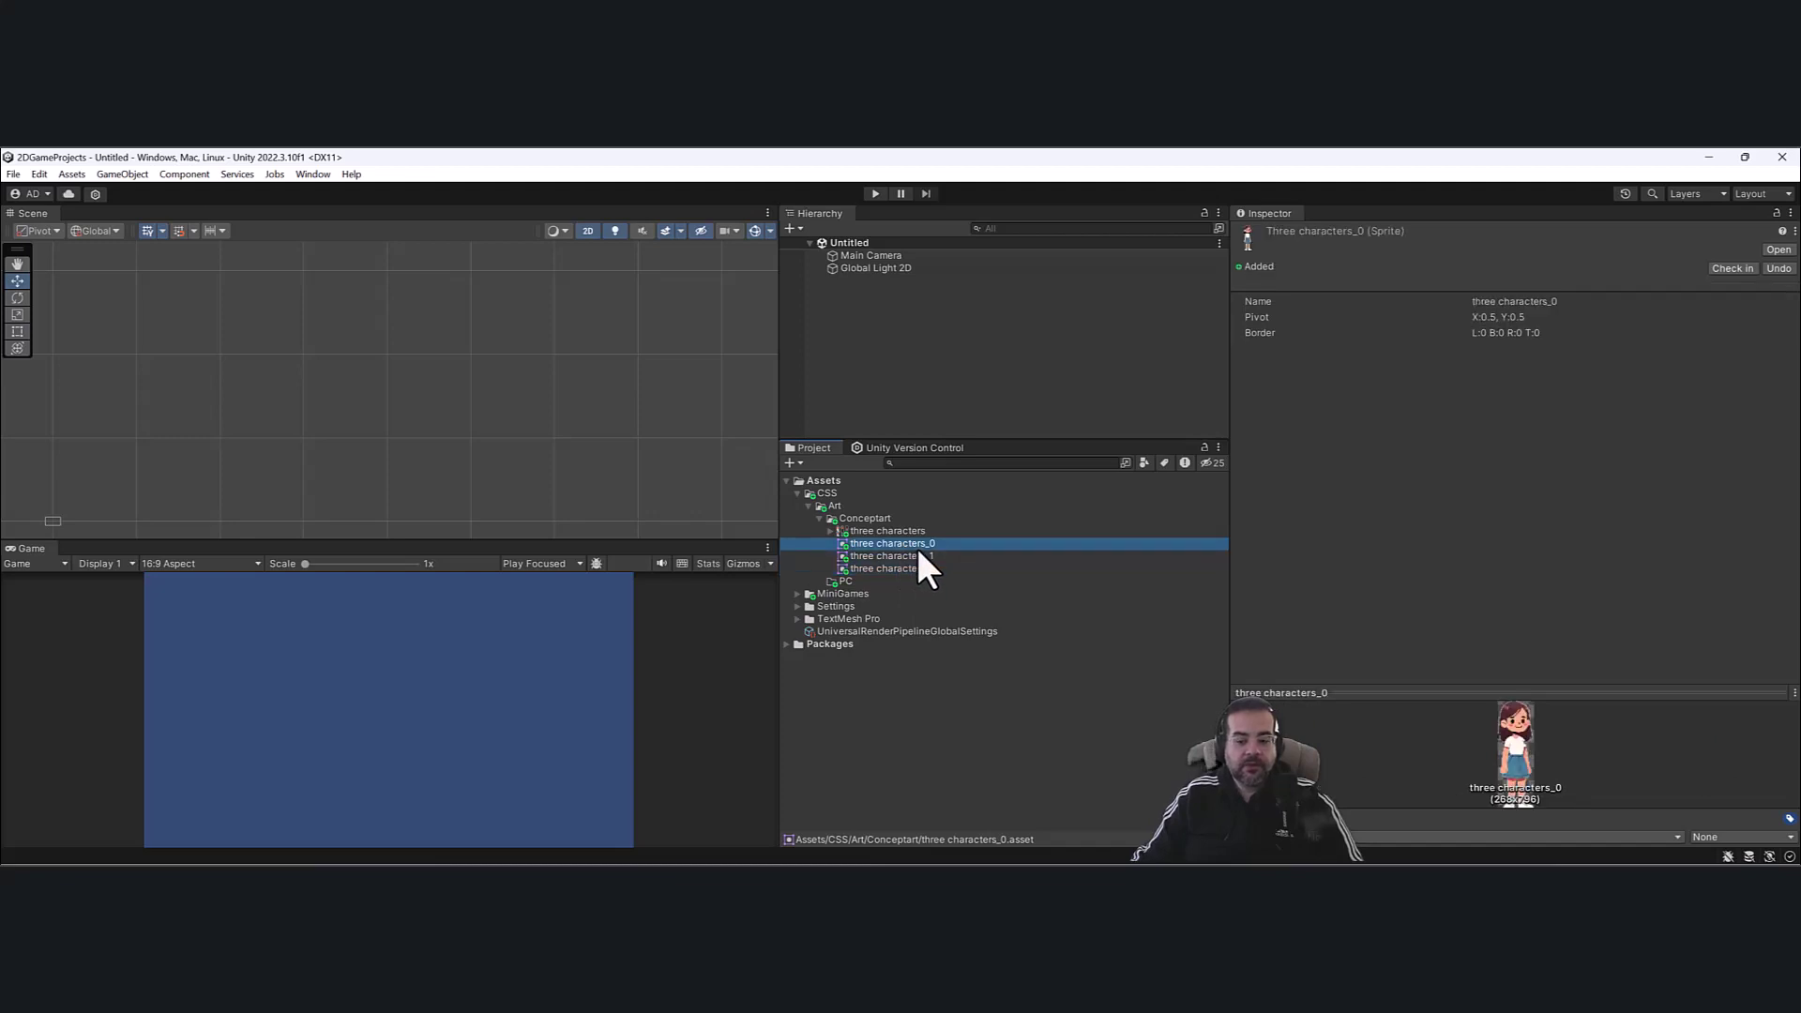
{"action": "left_click", "coordinate": [917, 547]}
{"action": "type", "text": "Sall"}
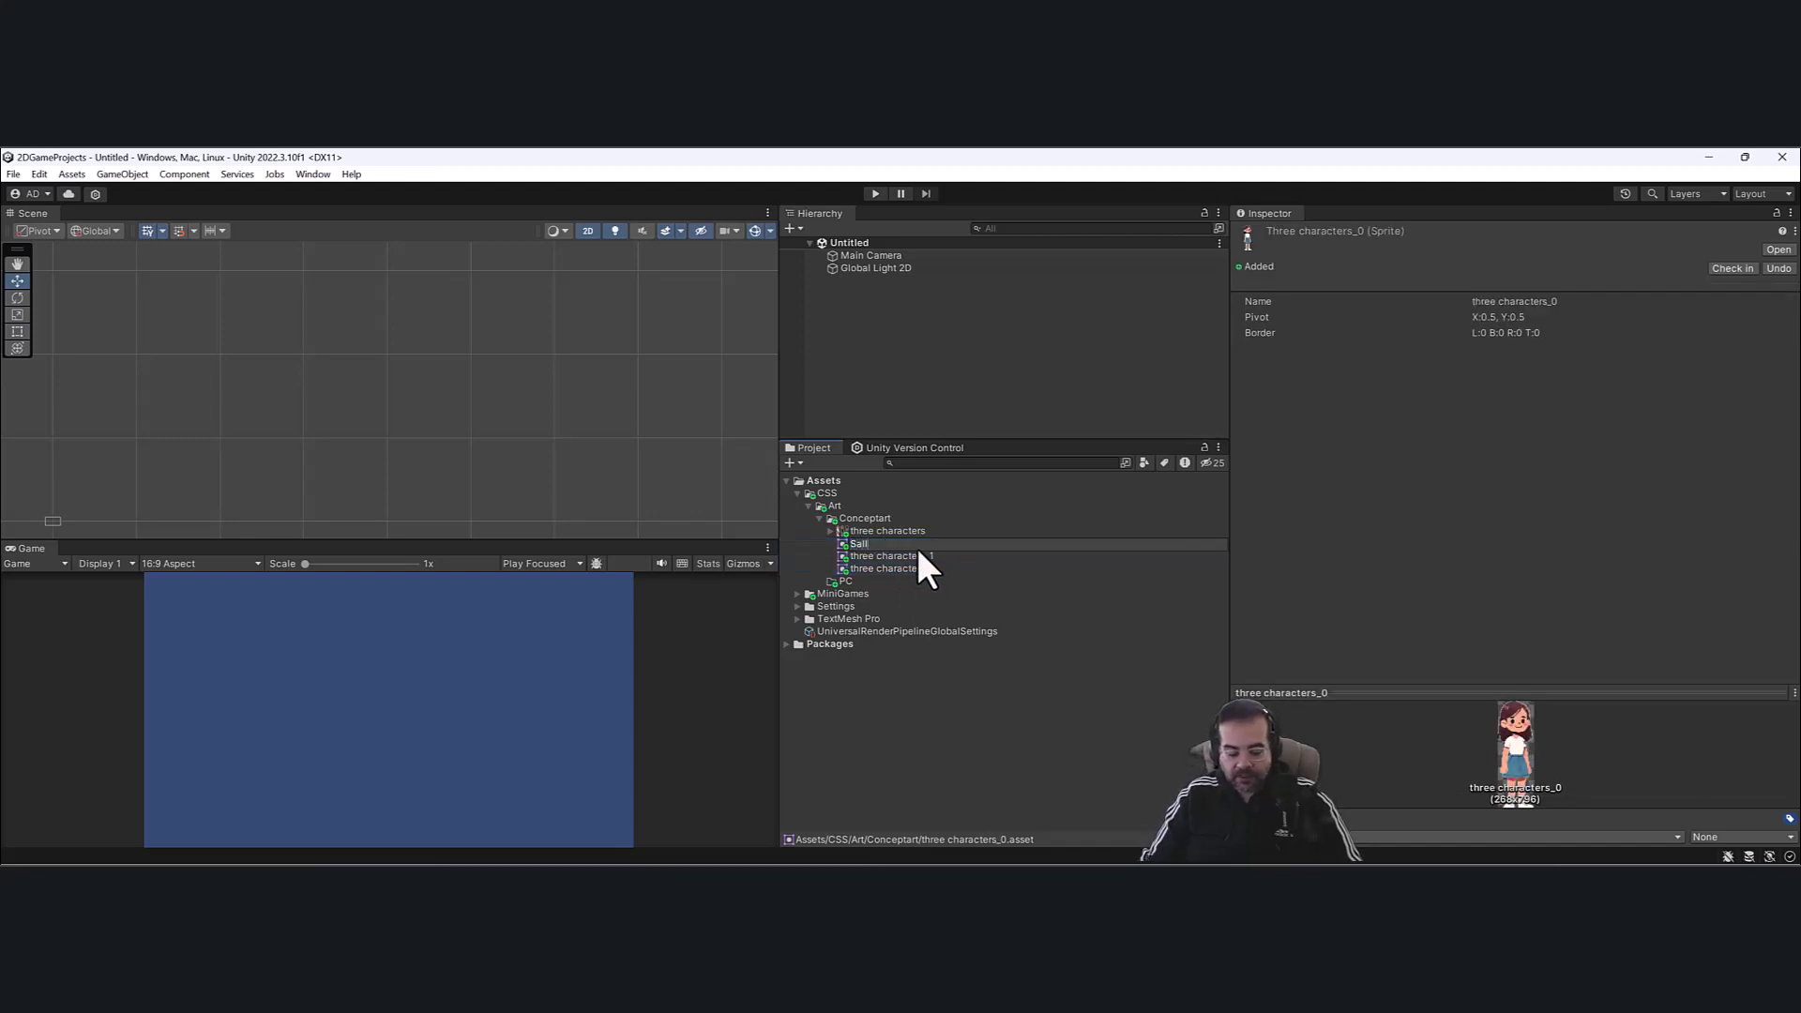
{"action": "type", "text": "y"}
{"action": "key", "text": "Return"}
{"action": "left_click", "coordinate": [915, 545]}
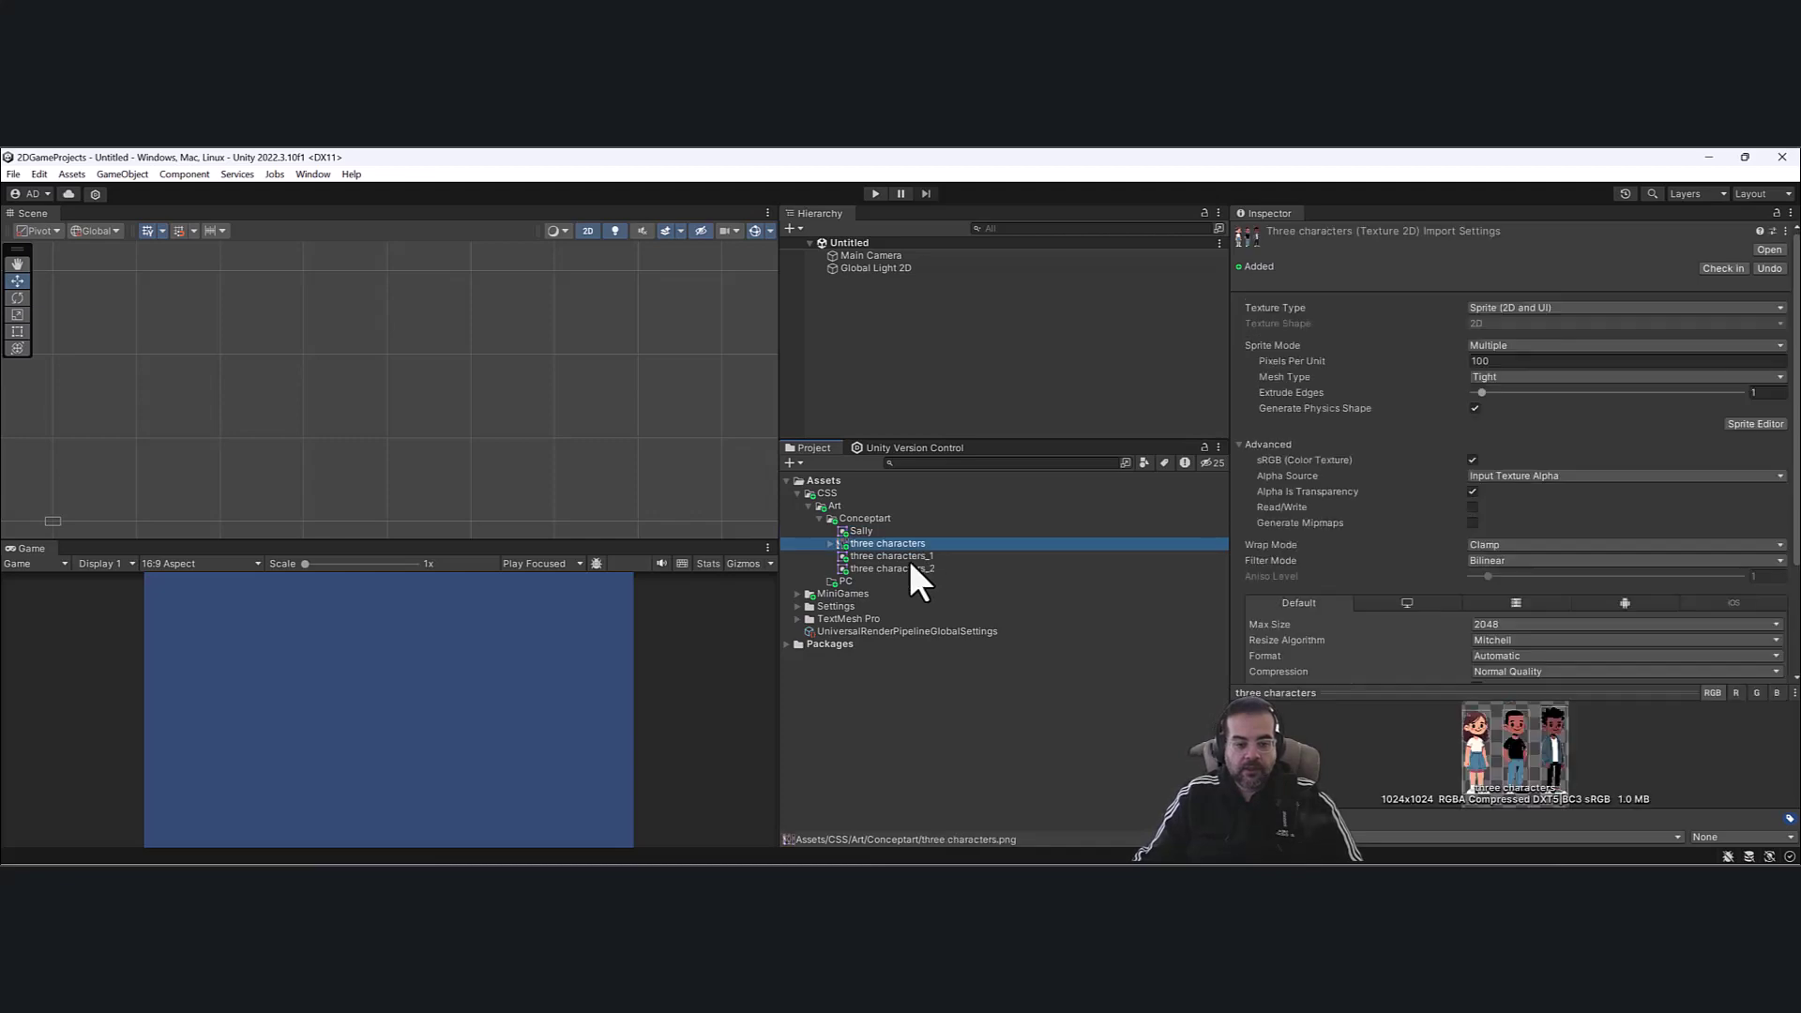
Rename three characters_1 to Theo and three characters_2 to TJ.
{"action": "left_click", "coordinate": [910, 559]}
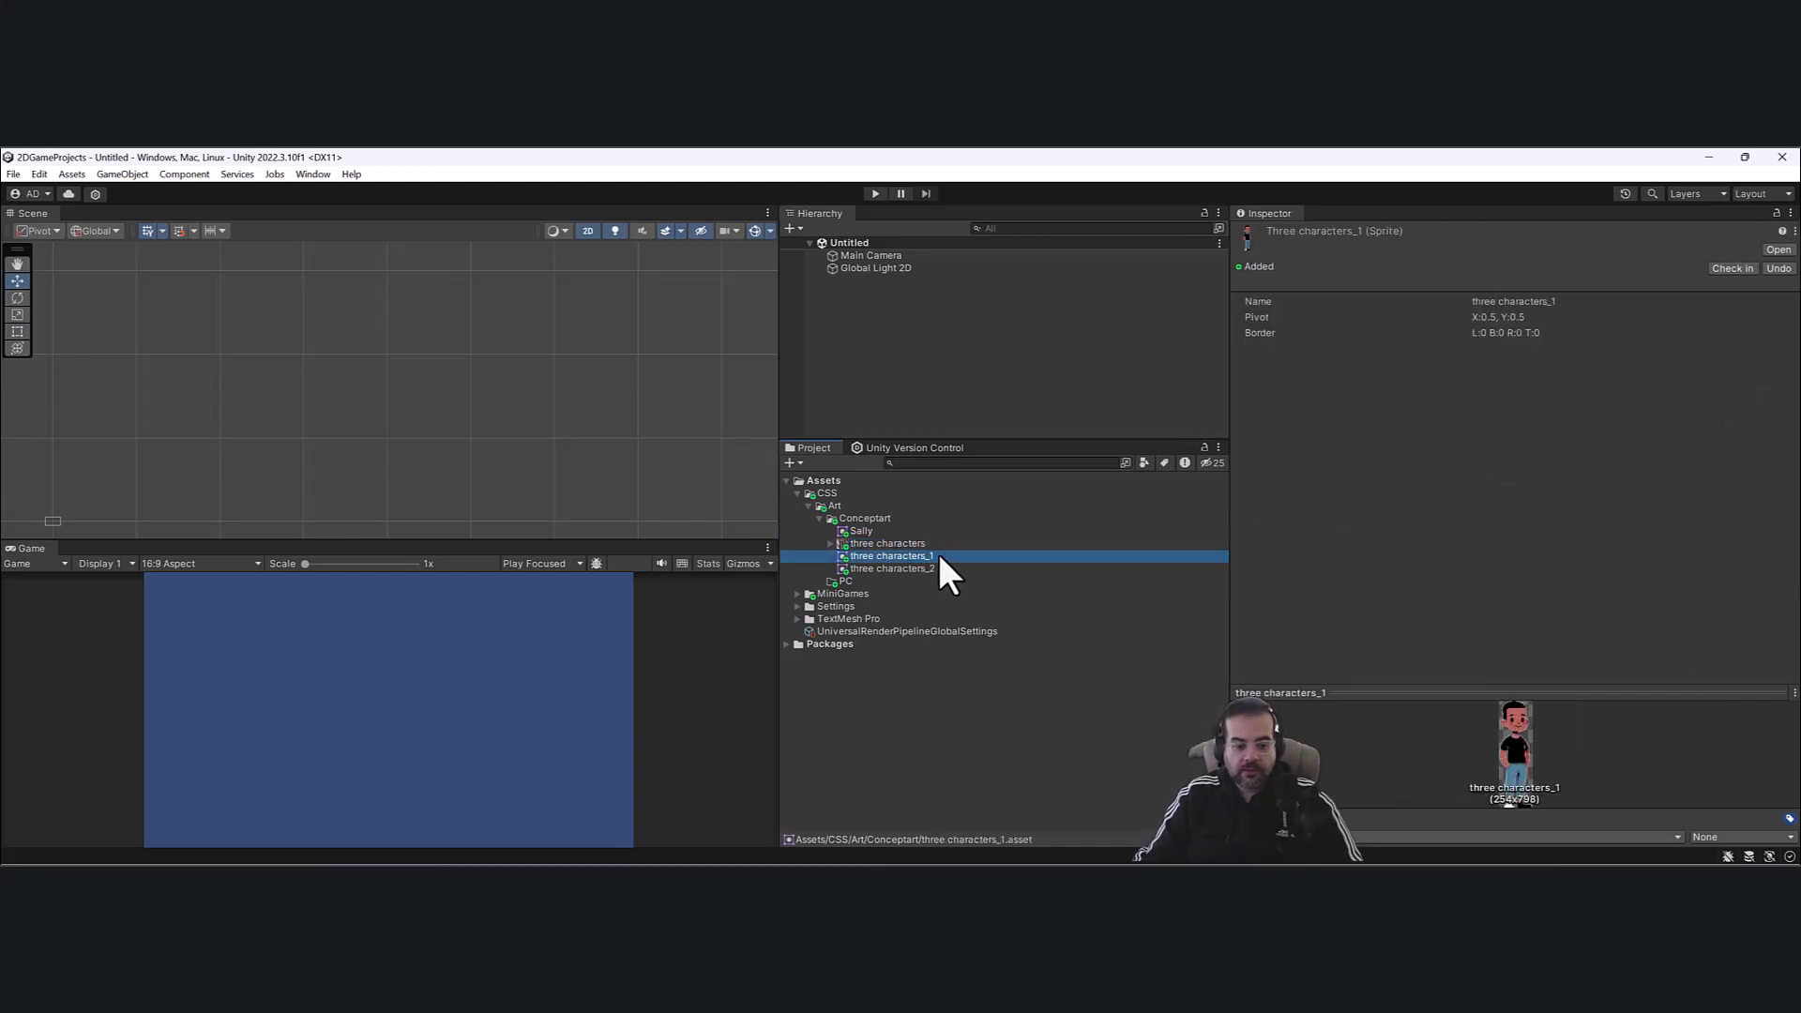
{"action": "left_click", "coordinate": [910, 555]}
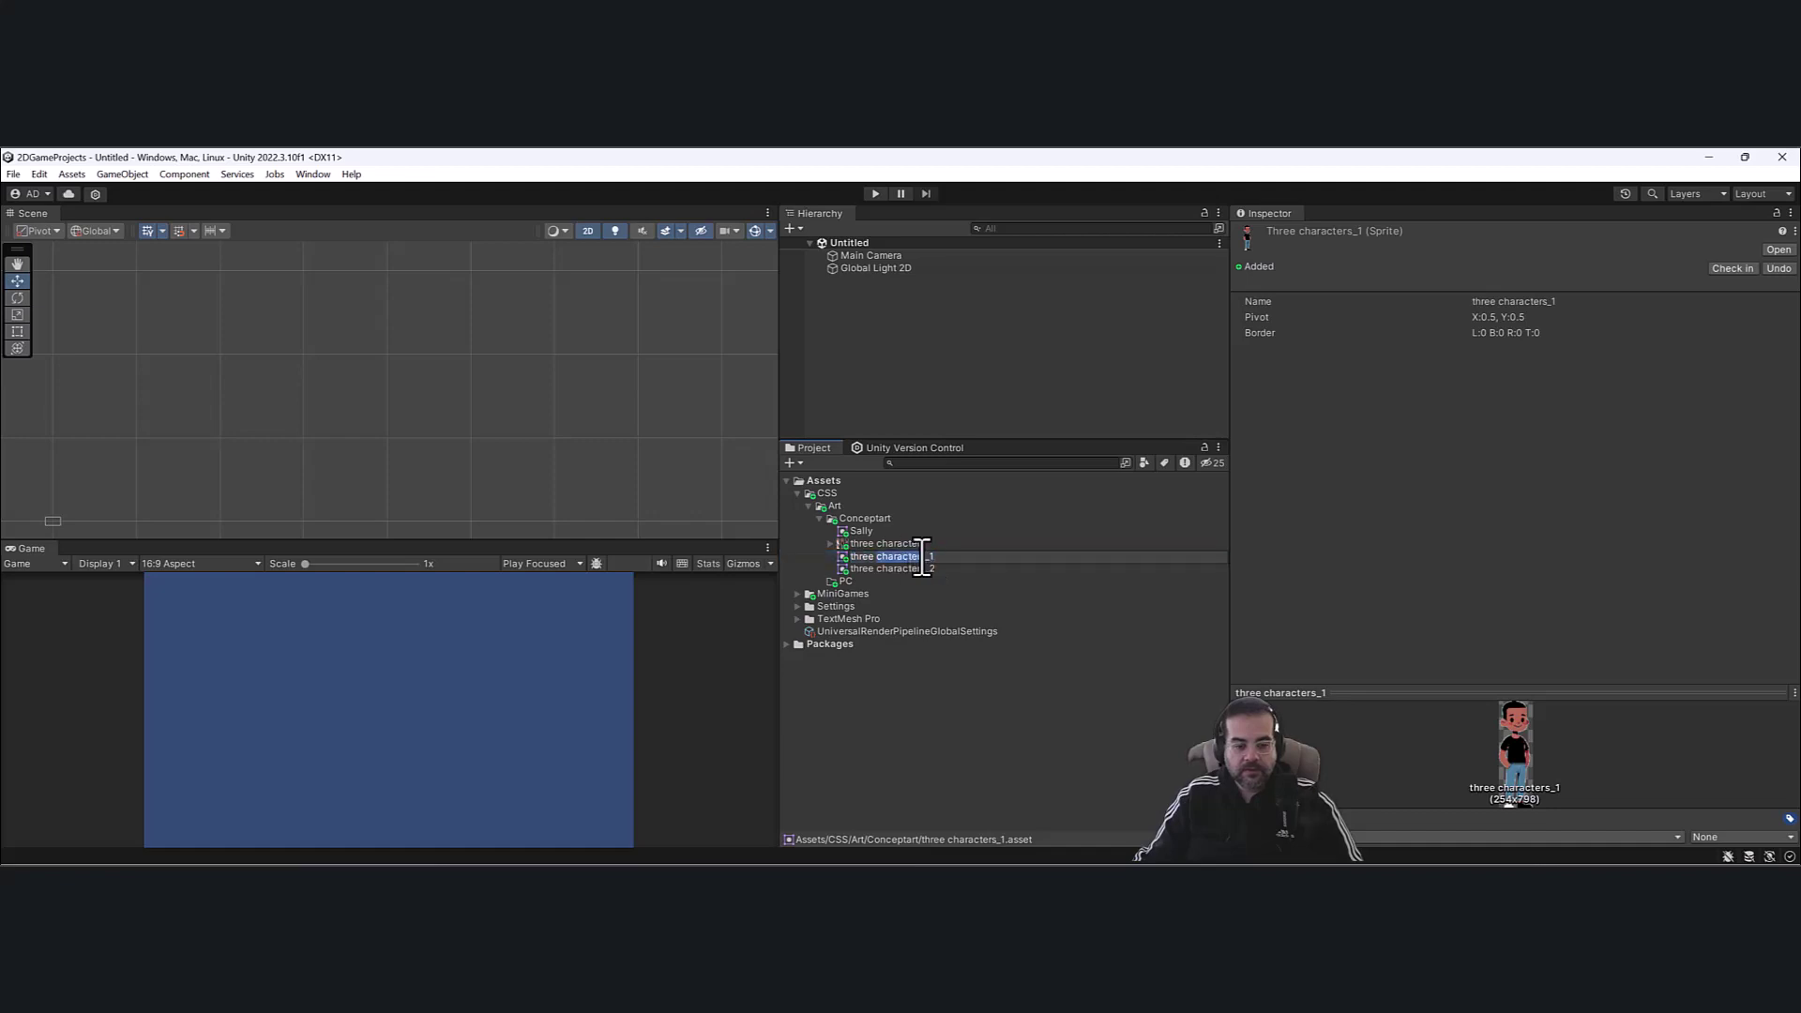
{"action": "left_click_drag", "start_coordinate": [928, 556], "coordinate": [831, 554]}
{"action": "type", "text": "Theo"}
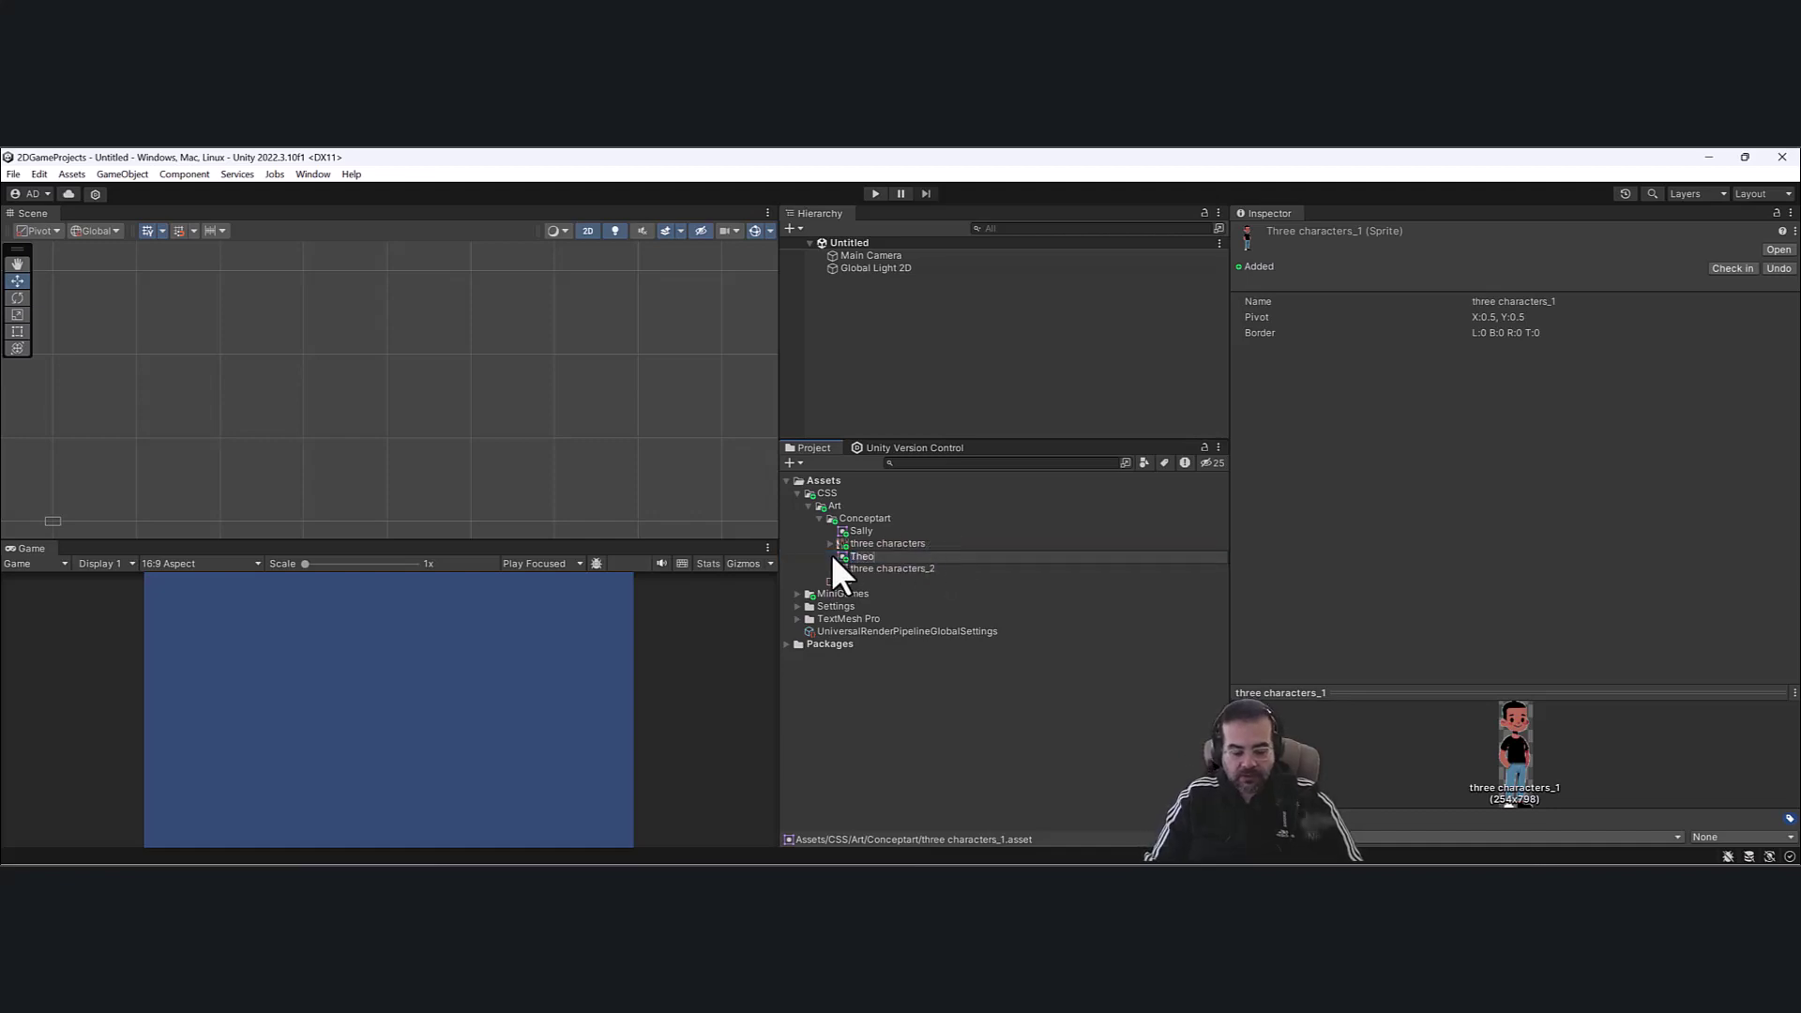
{"action": "key", "text": "Return"}
{"action": "left_click", "coordinate": [888, 569]}
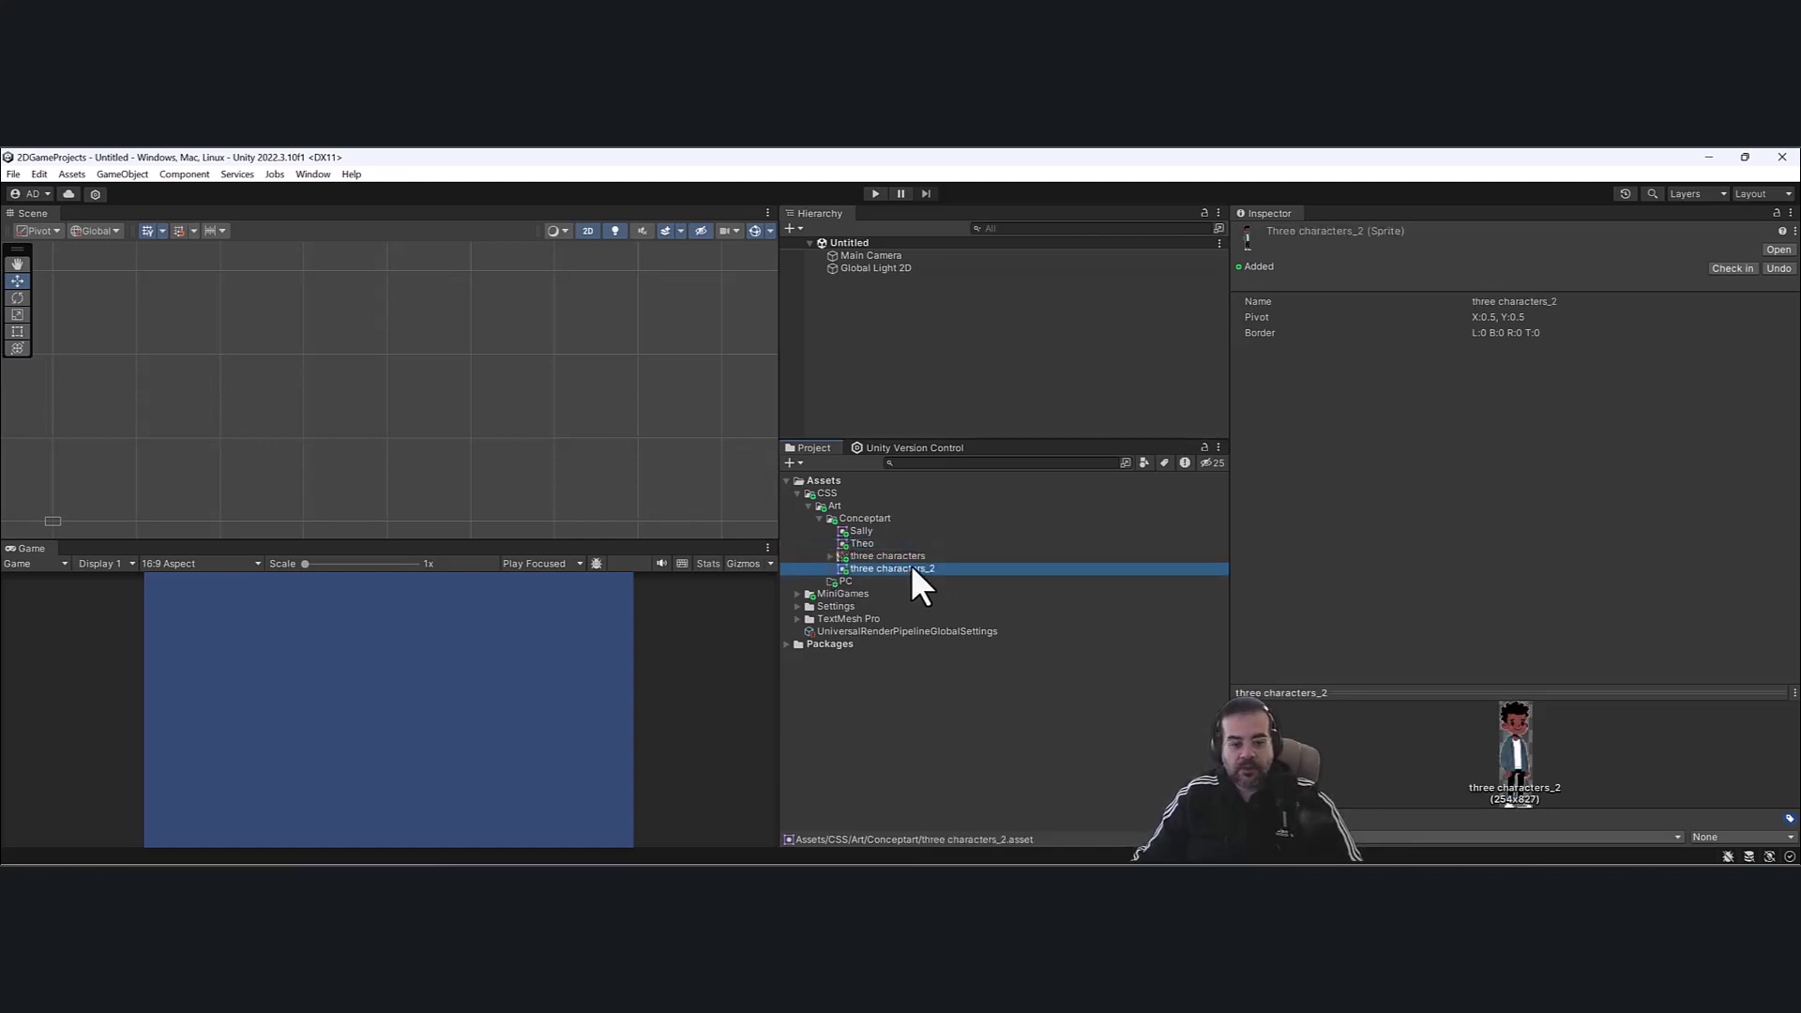
{"action": "left_click", "coordinate": [916, 566]}
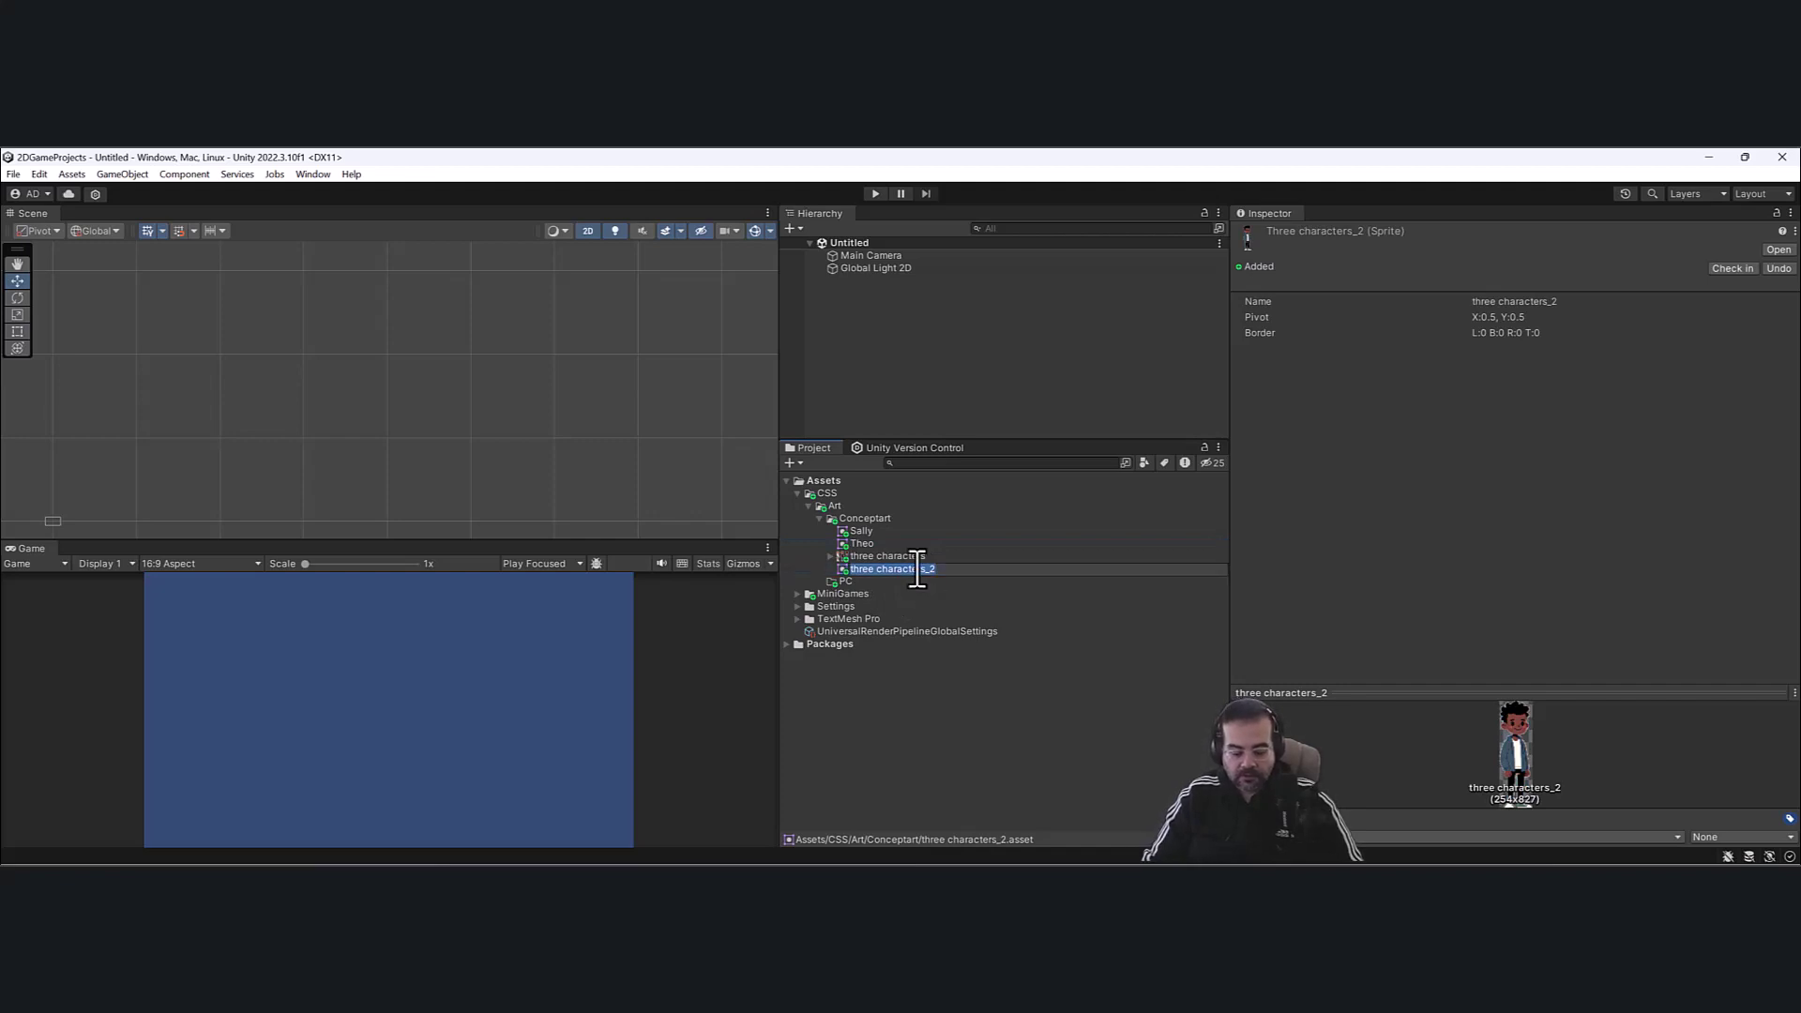
{"action": "type", "text": "TJ"}
{"action": "key", "text": "Return"}
Drag the Sally, Theo and TJ sprites into the scene and dismiss the Create New Animation dialog.
{"action": "left_click_drag", "start_coordinate": [861, 531], "coordinate": [857, 366]}
{"action": "left_click_drag", "start_coordinate": [867, 543], "coordinate": [877, 357]}
{"action": "left_click", "coordinate": [851, 570]}
{"action": "left_click", "coordinate": [875, 544], "text": "ctrl"}
{"action": "left_click", "coordinate": [875, 531], "text": "ctrl"}
{"action": "left_click_drag", "start_coordinate": [875, 532], "coordinate": [892, 359]}
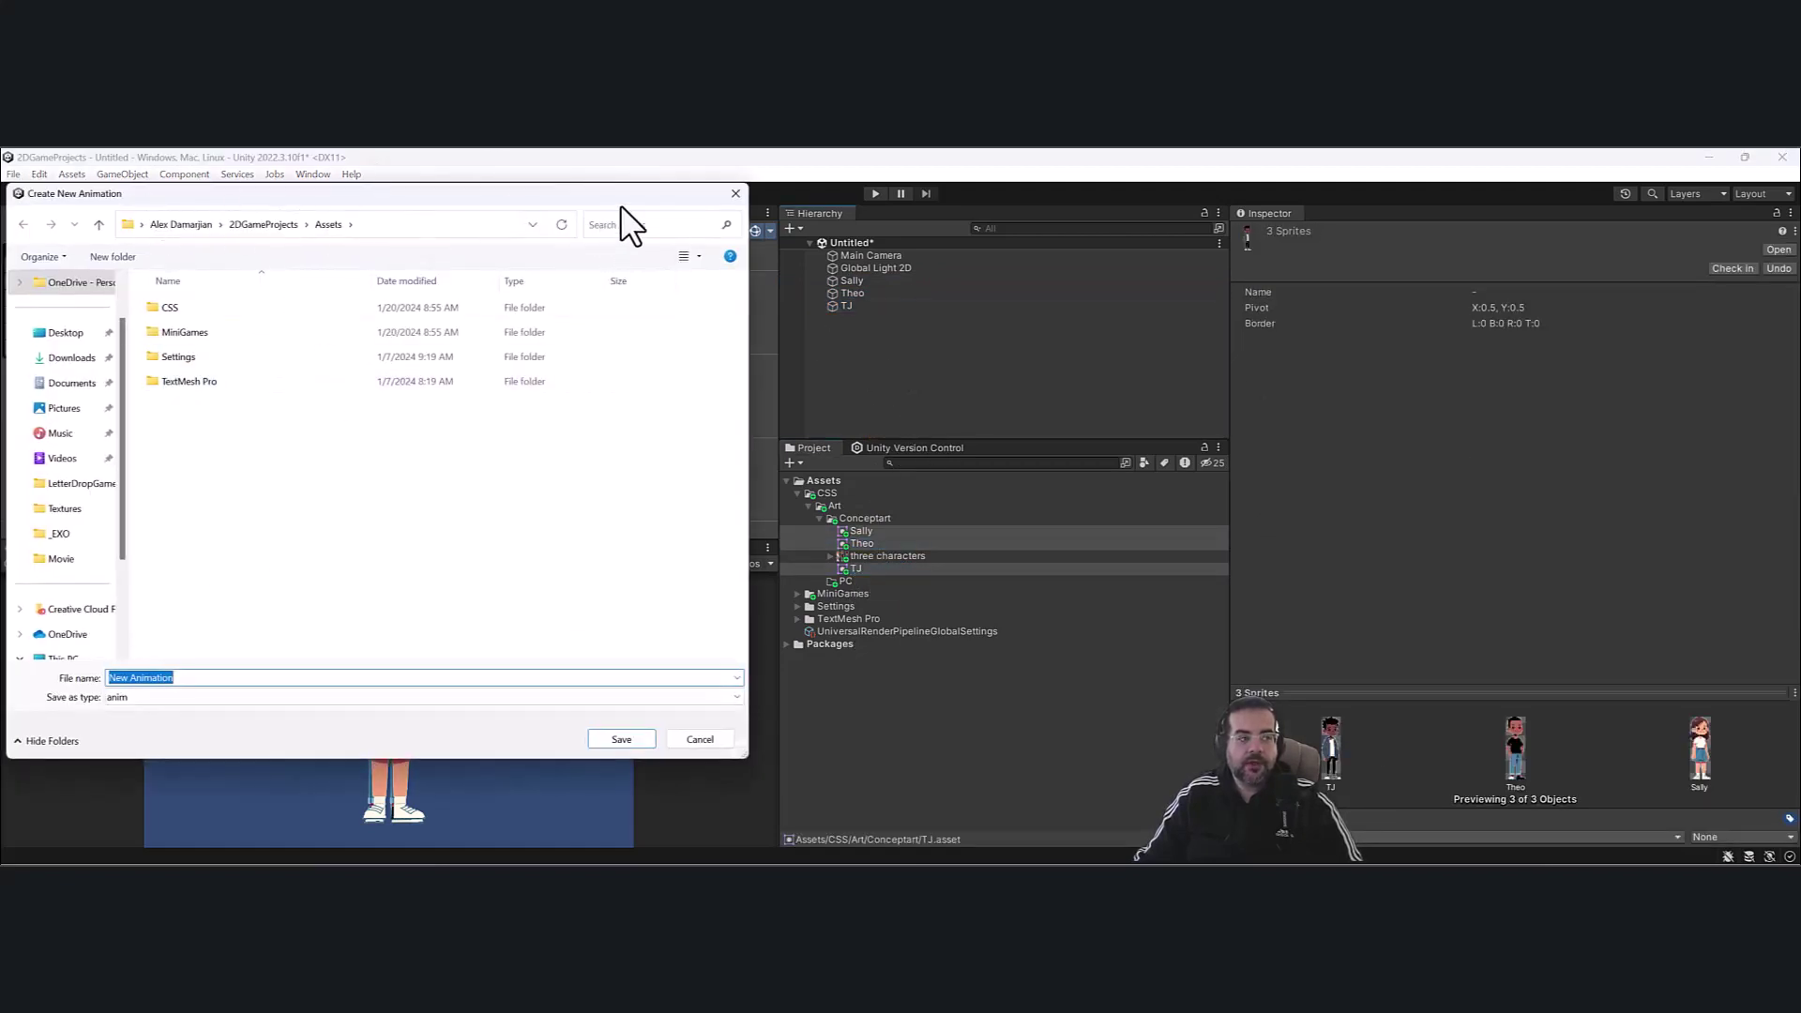
{"action": "left_click", "coordinate": [736, 195]}
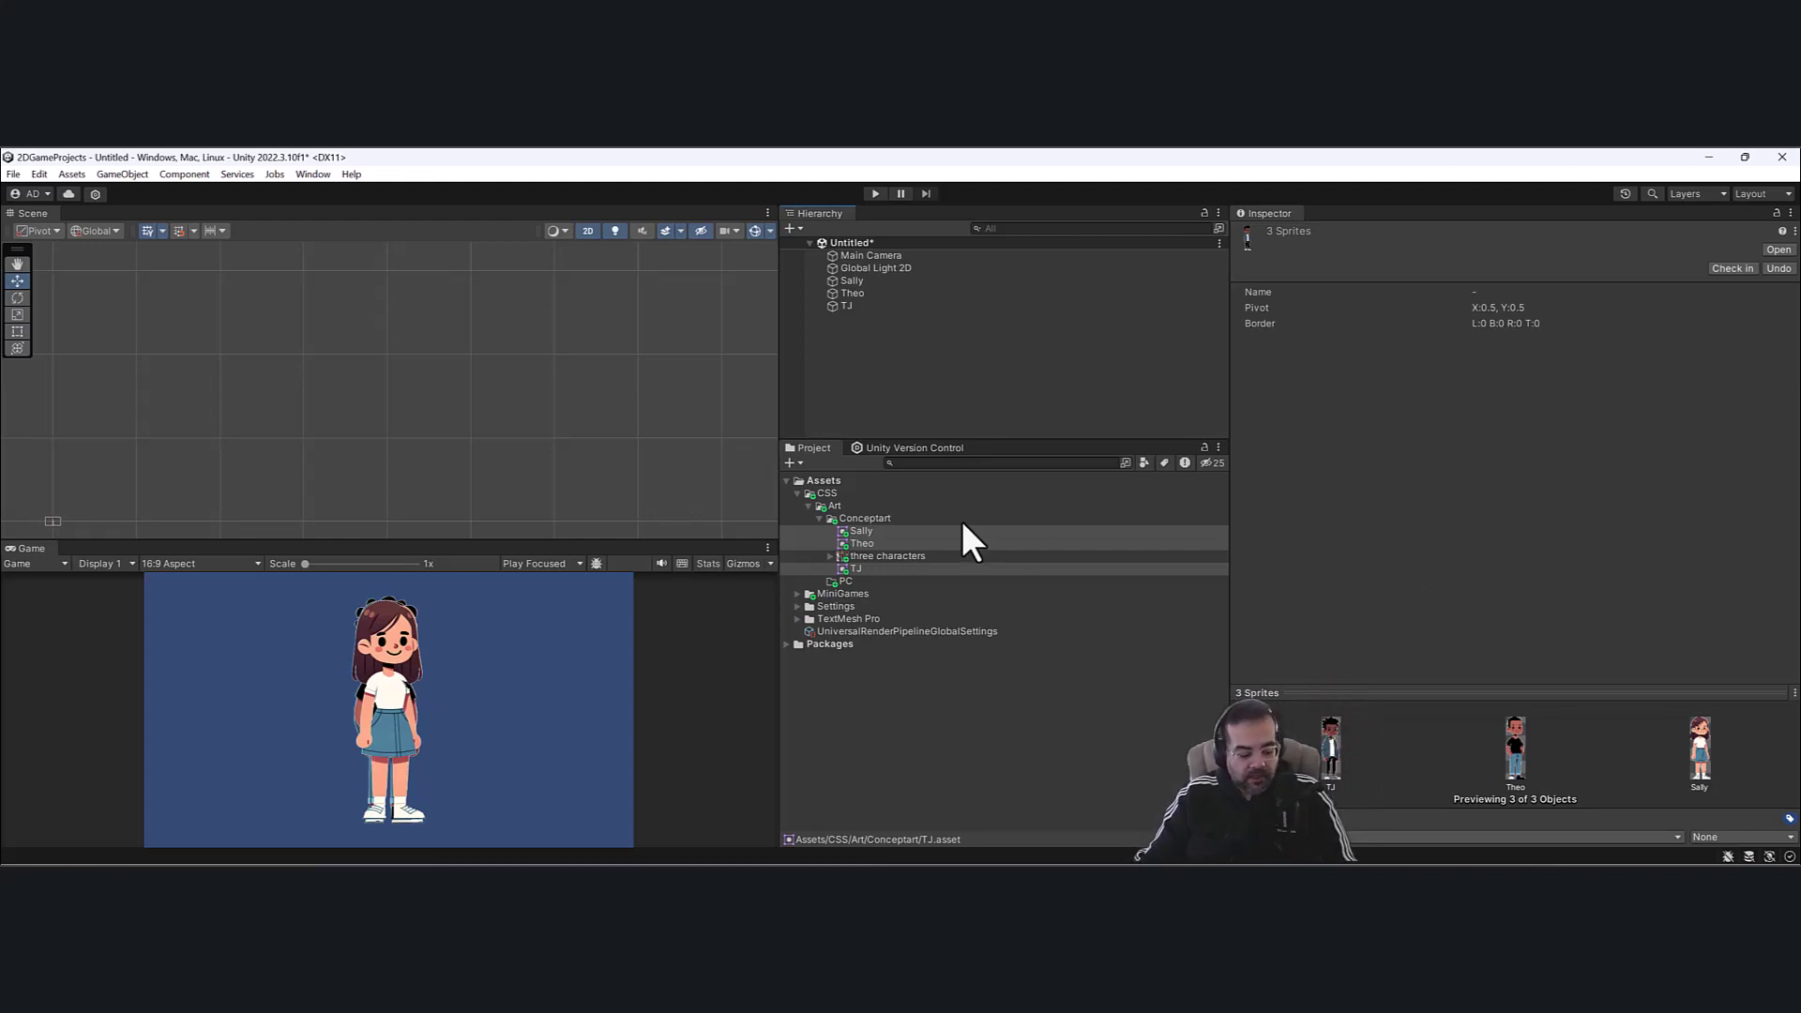
{"action": "left_click_drag", "start_coordinate": [962, 524], "coordinate": [910, 284]}
{"action": "left_click", "coordinate": [908, 294]}
{"action": "left_click", "coordinate": [906, 304]}
{"action": "key", "text": "f"}
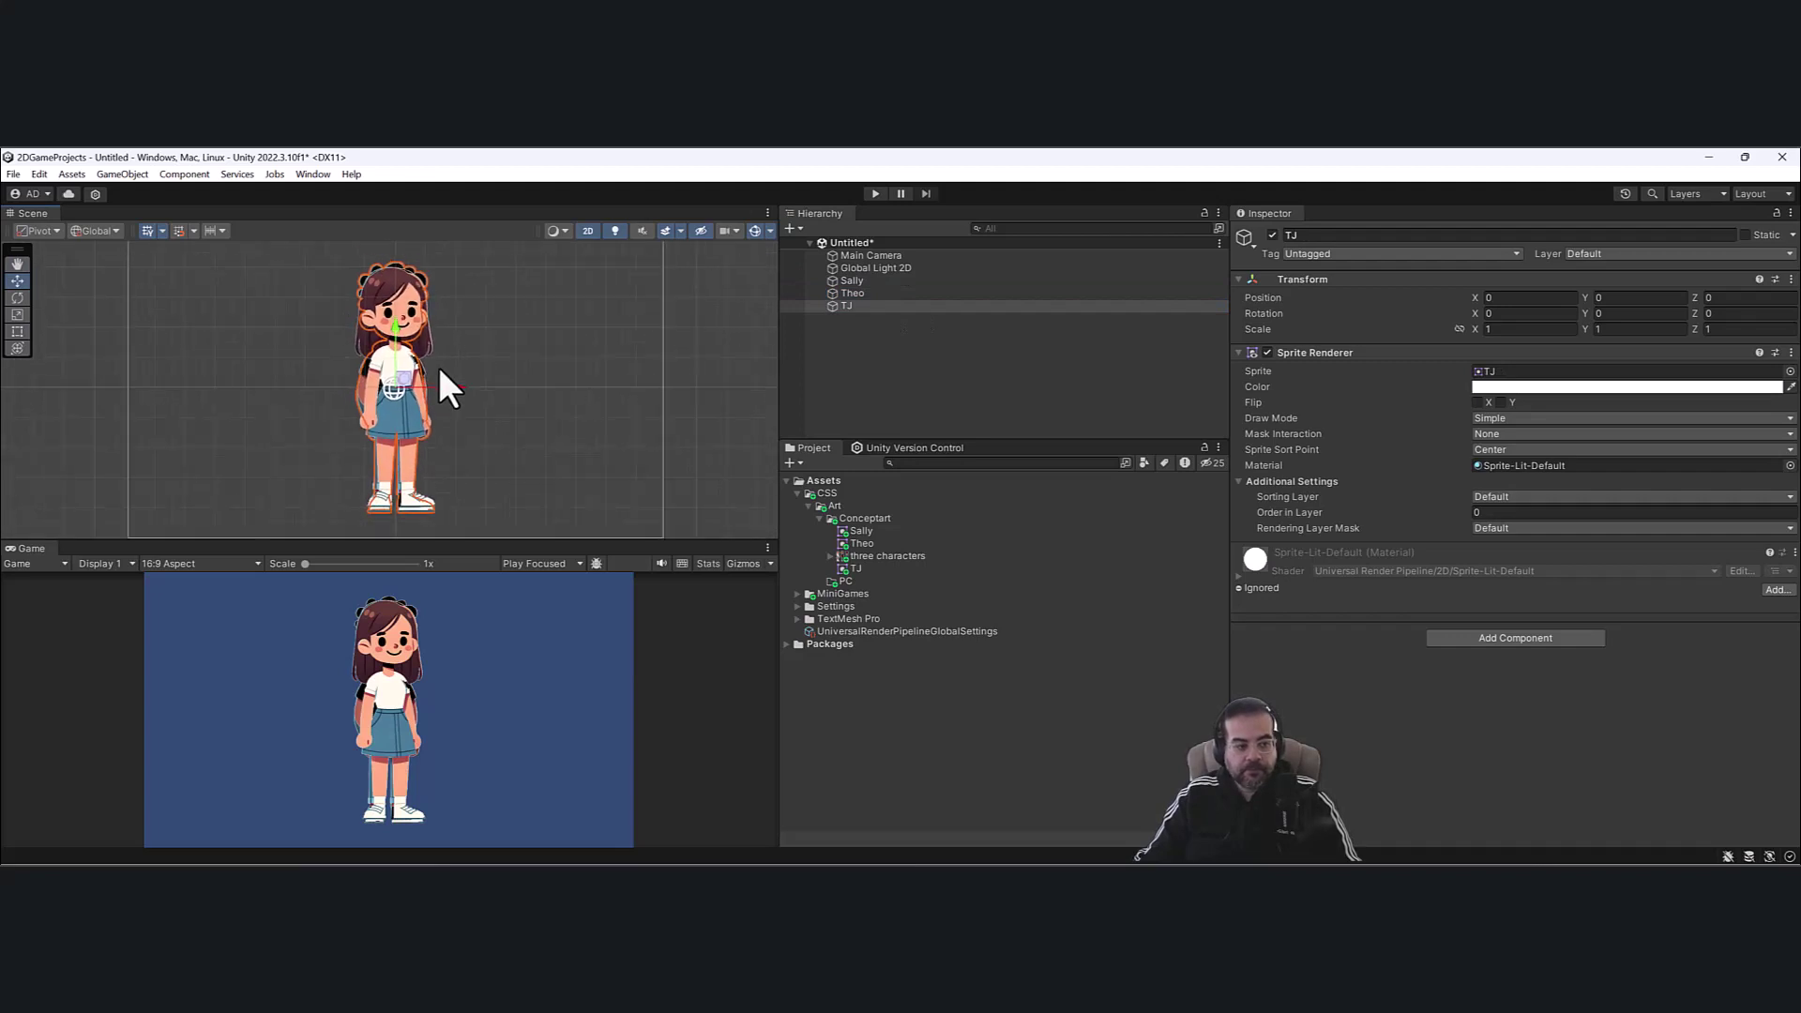
{"action": "middle_click_drag", "start_coordinate": [437, 363], "coordinate": [494, 349]}
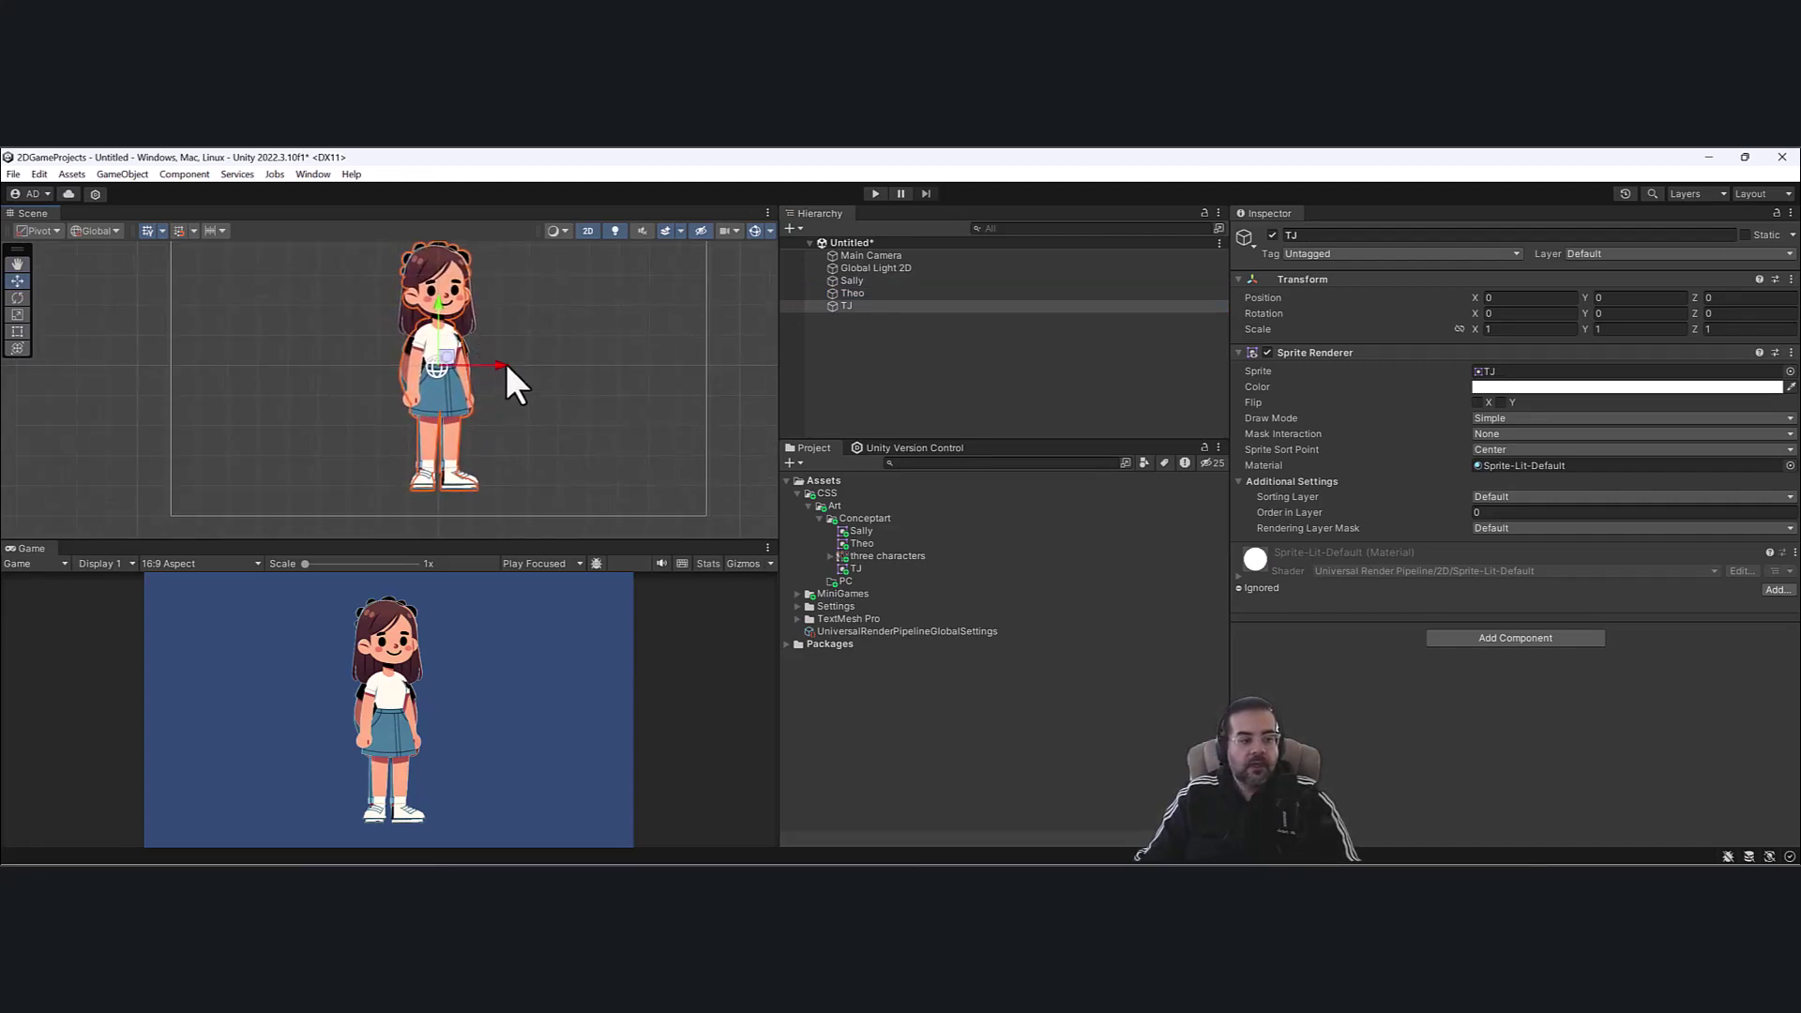
{"action": "left_click_drag", "start_coordinate": [504, 363], "coordinate": [396, 364]}
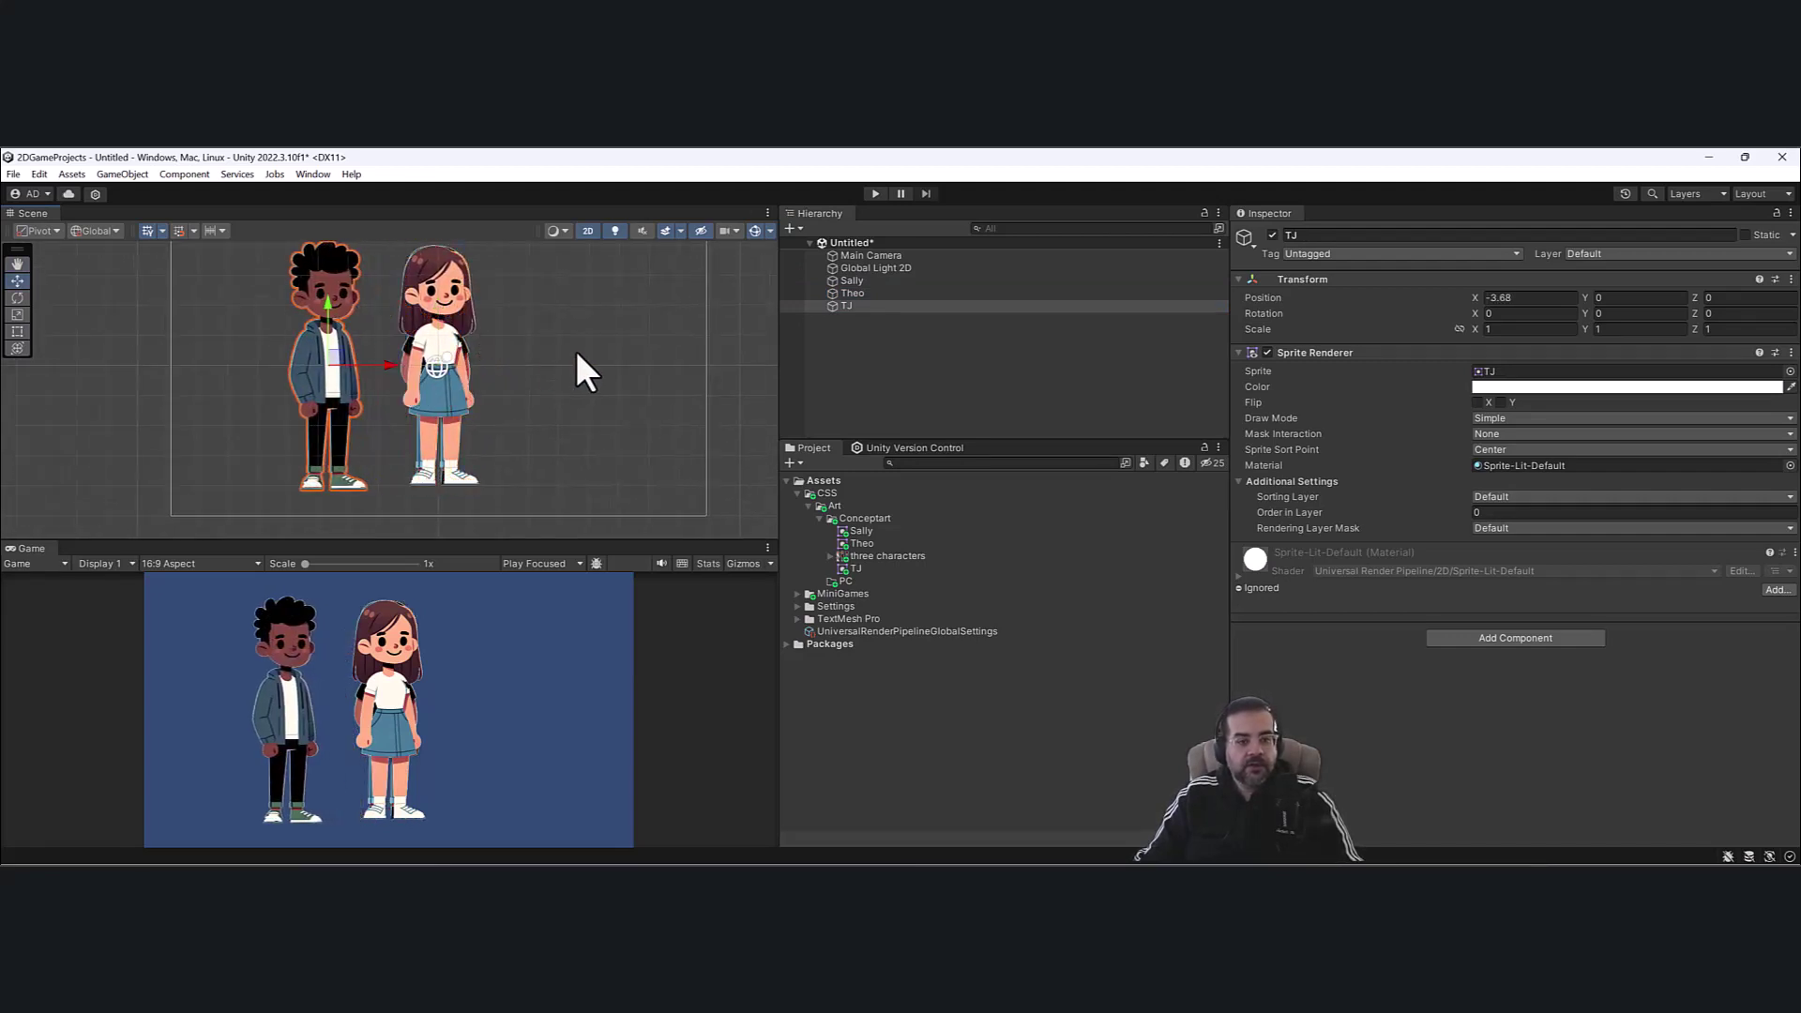
{"action": "key", "text": "ctrl+z"}
{"action": "middle_click_drag", "start_coordinate": [520, 329], "coordinate": [542, 310]}
{"action": "left_click", "coordinate": [37, 228]}
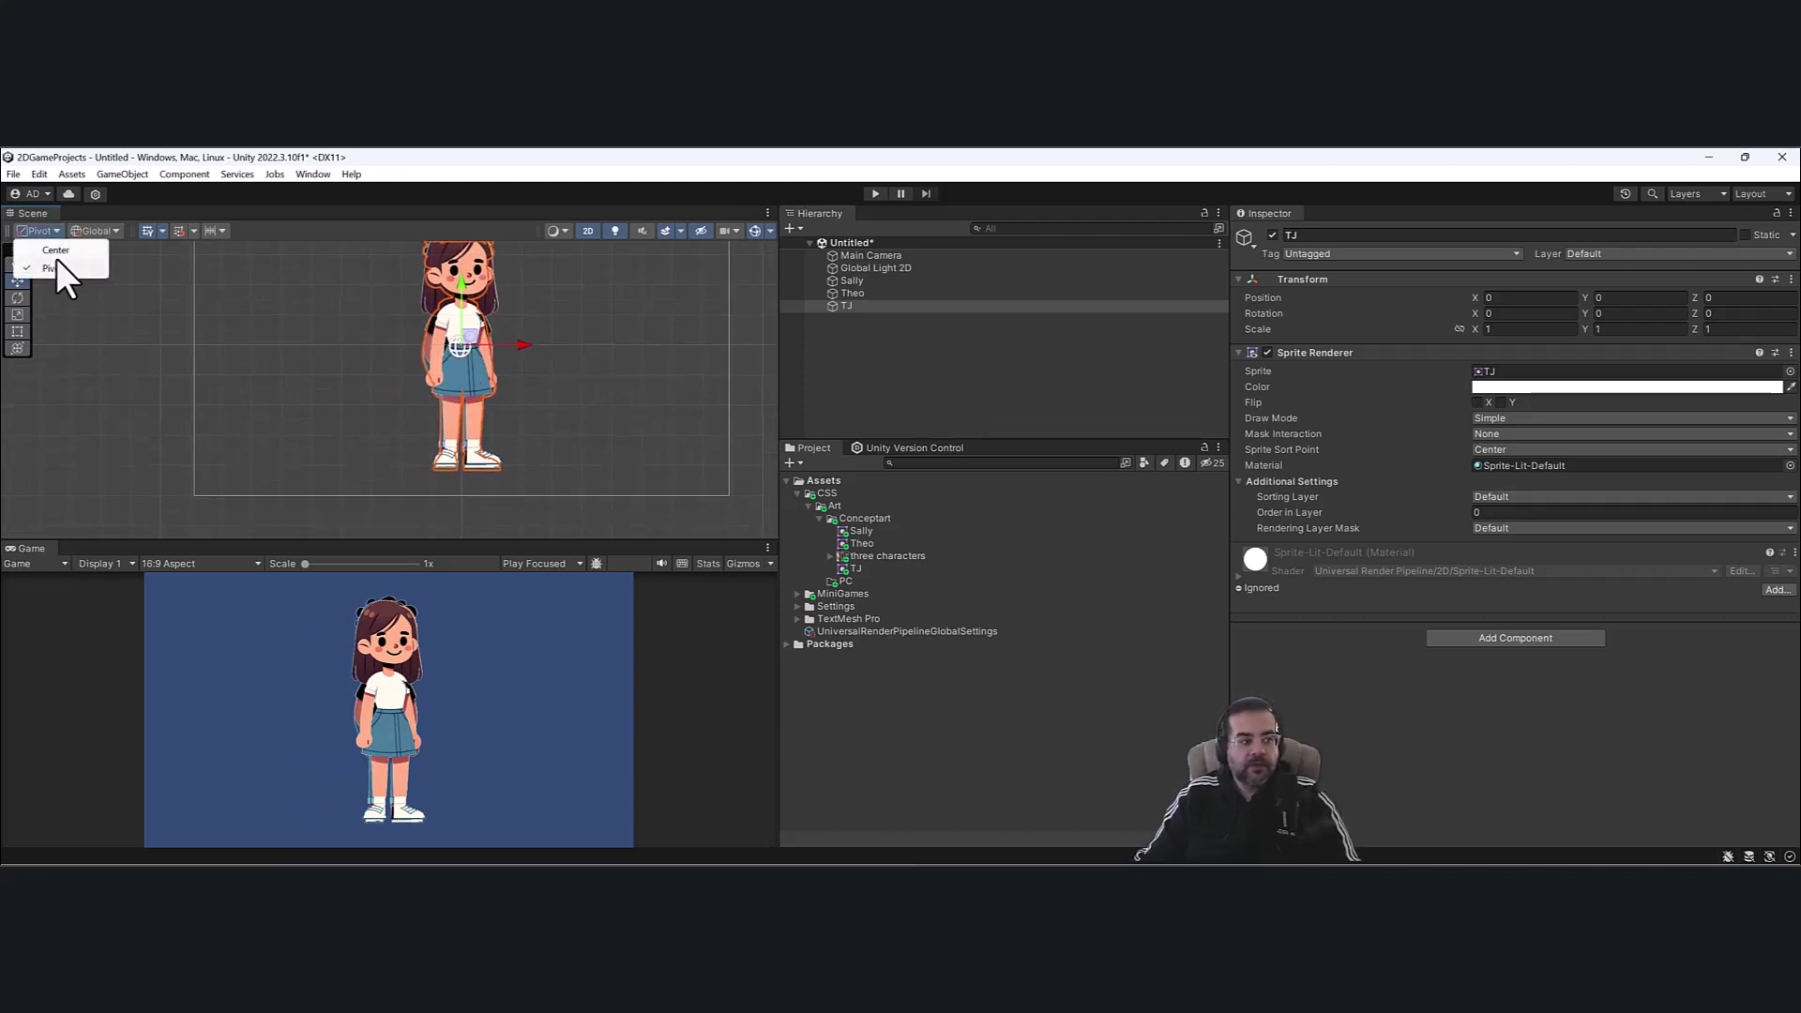
{"action": "left_click", "coordinate": [56, 250]}
{"action": "left_click", "coordinate": [45, 230]}
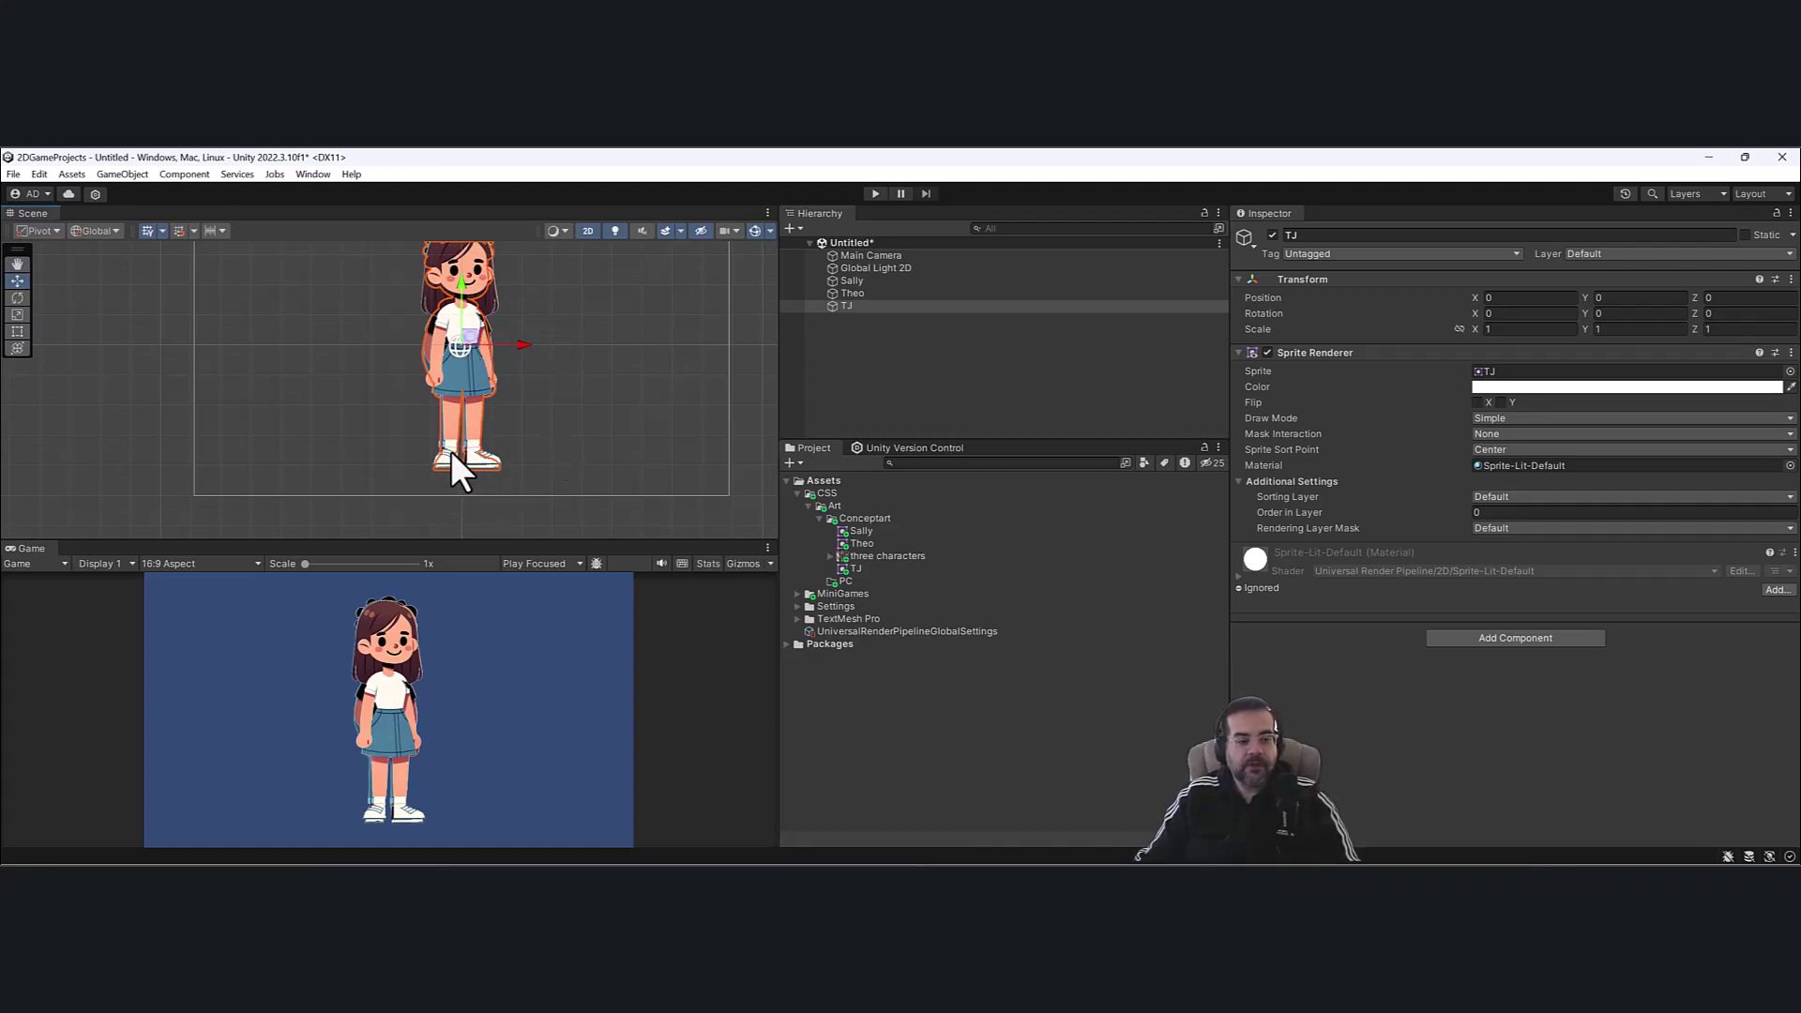
{"action": "left_click", "coordinate": [886, 291]}
{"action": "left_click", "coordinate": [889, 305]}
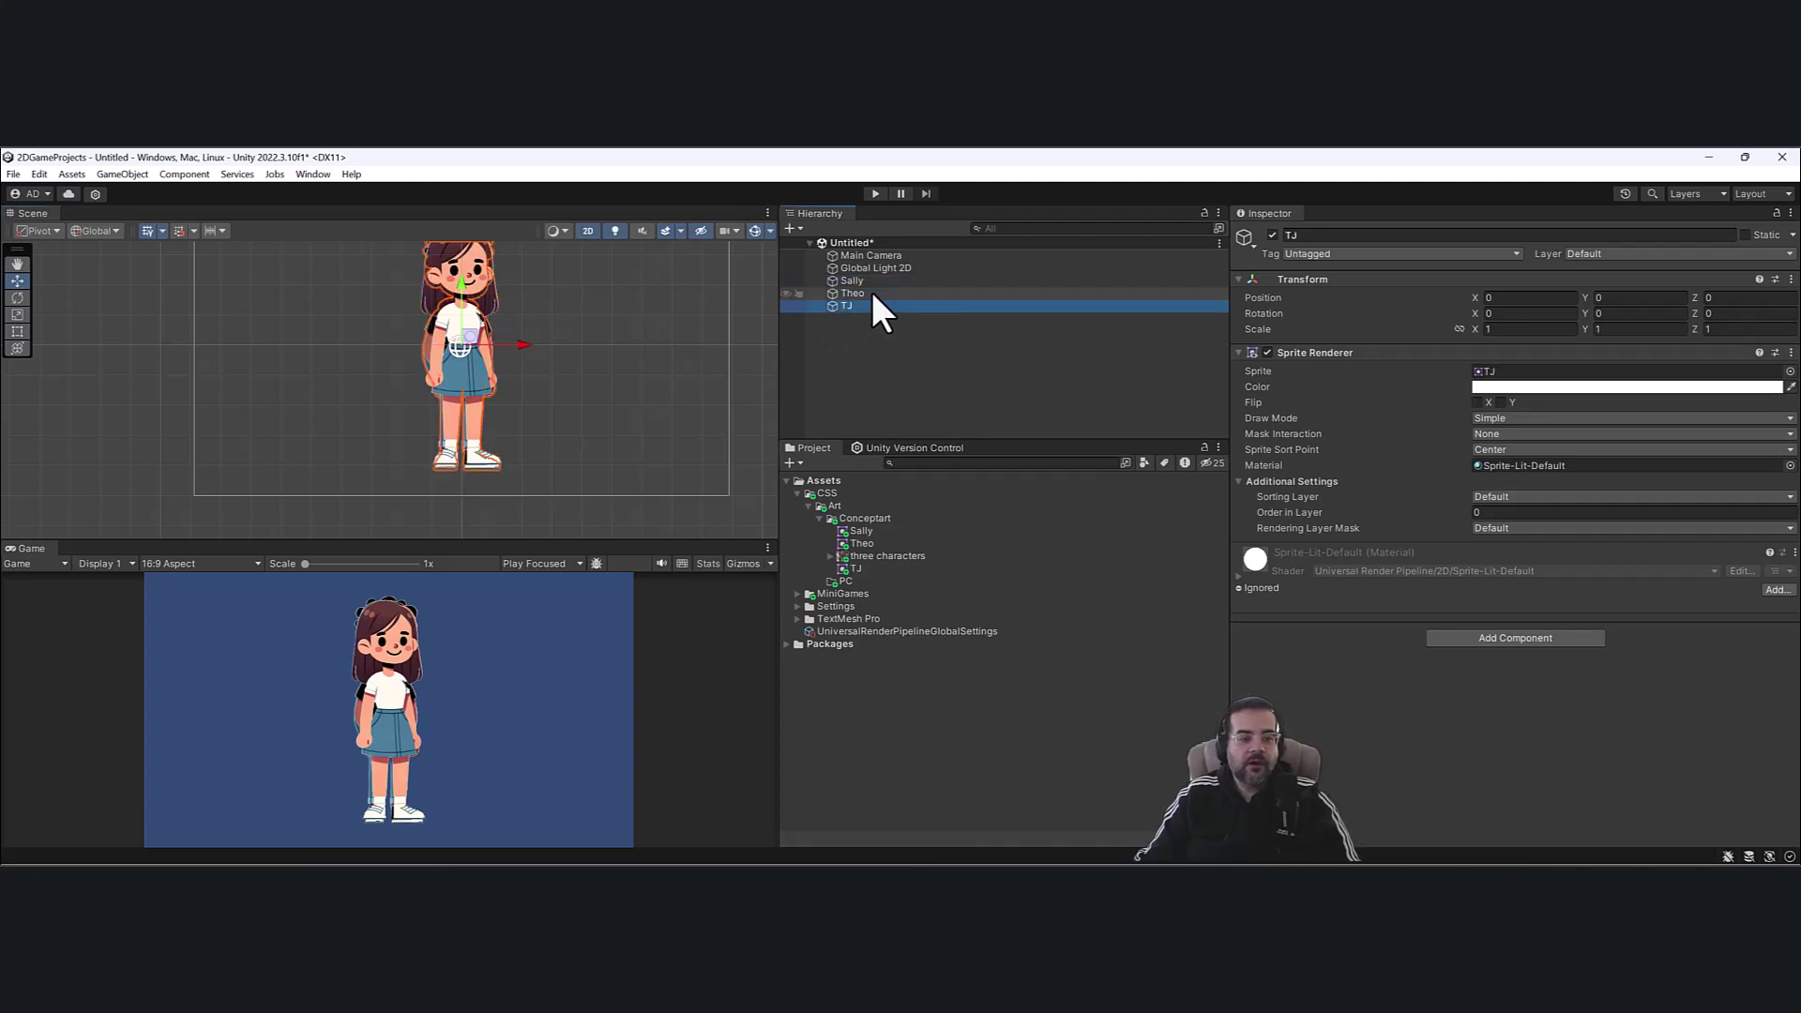
Create an empty object named Sally and reset its Transform to the origin.
{"action": "right_click", "coordinate": [882, 341]}
{"action": "left_click", "coordinate": [939, 564]}
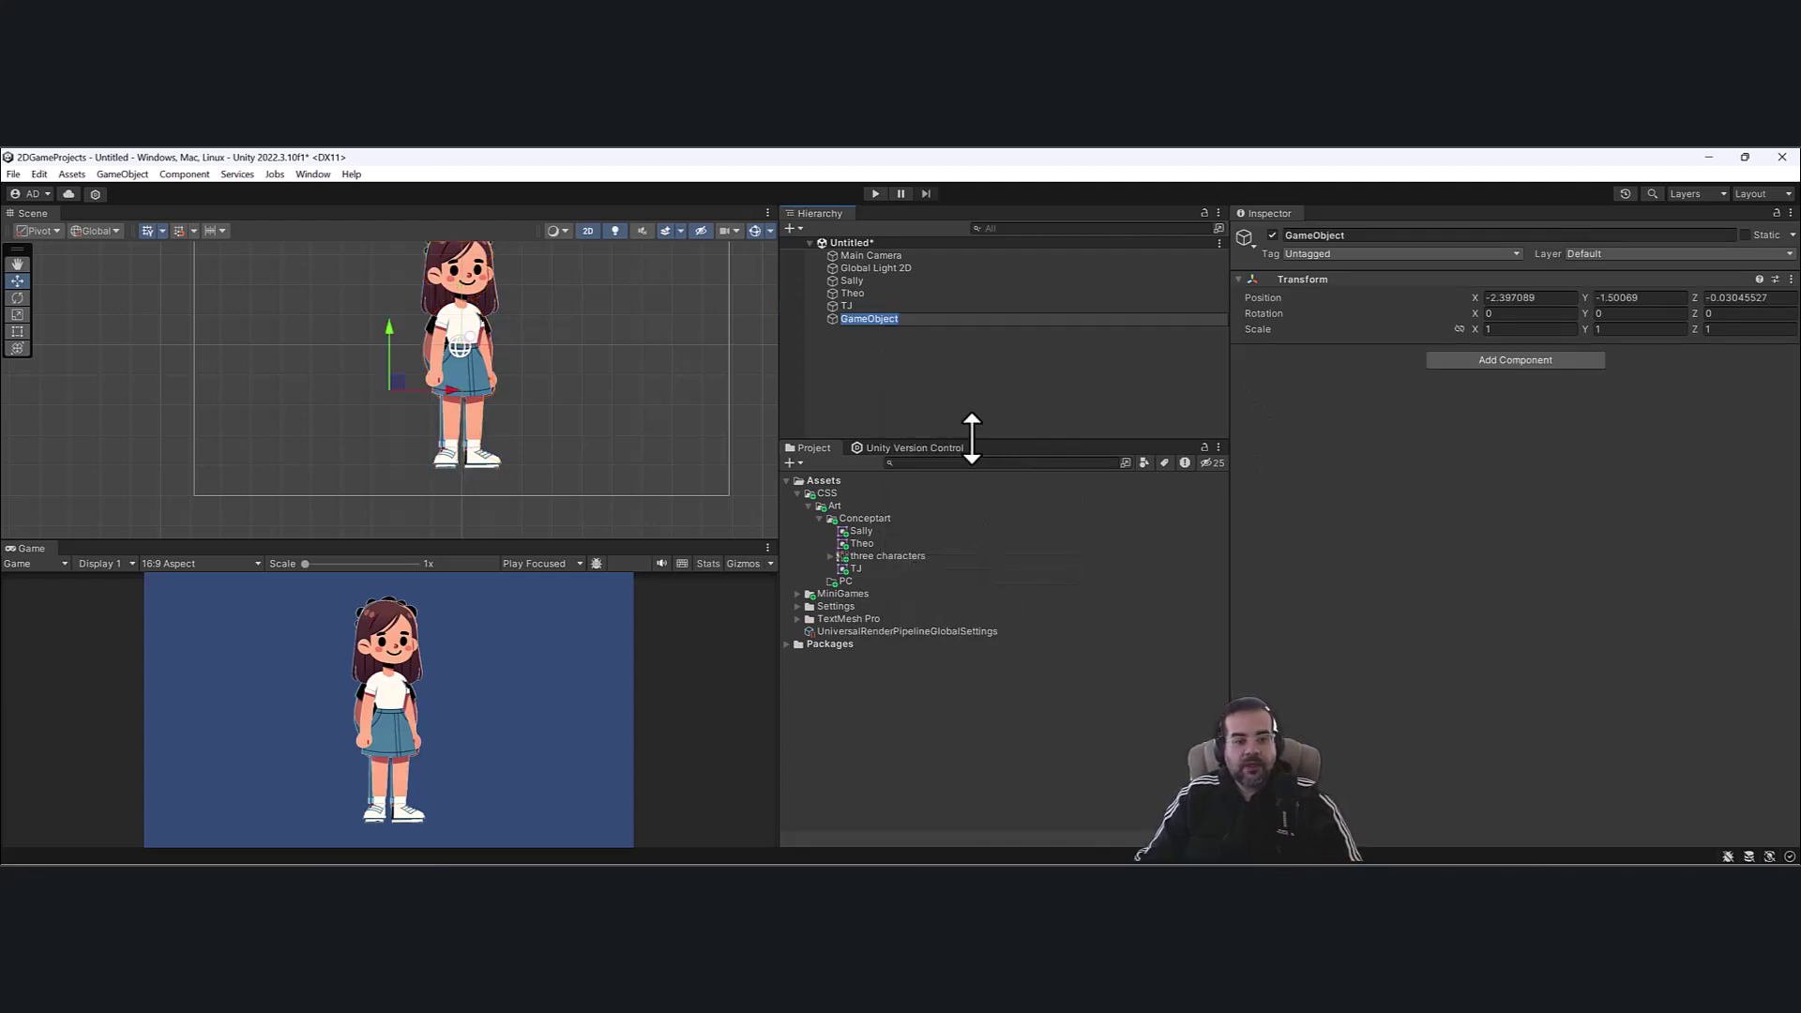
{"action": "type", "text": "Sally"}
{"action": "key", "text": "Return"}
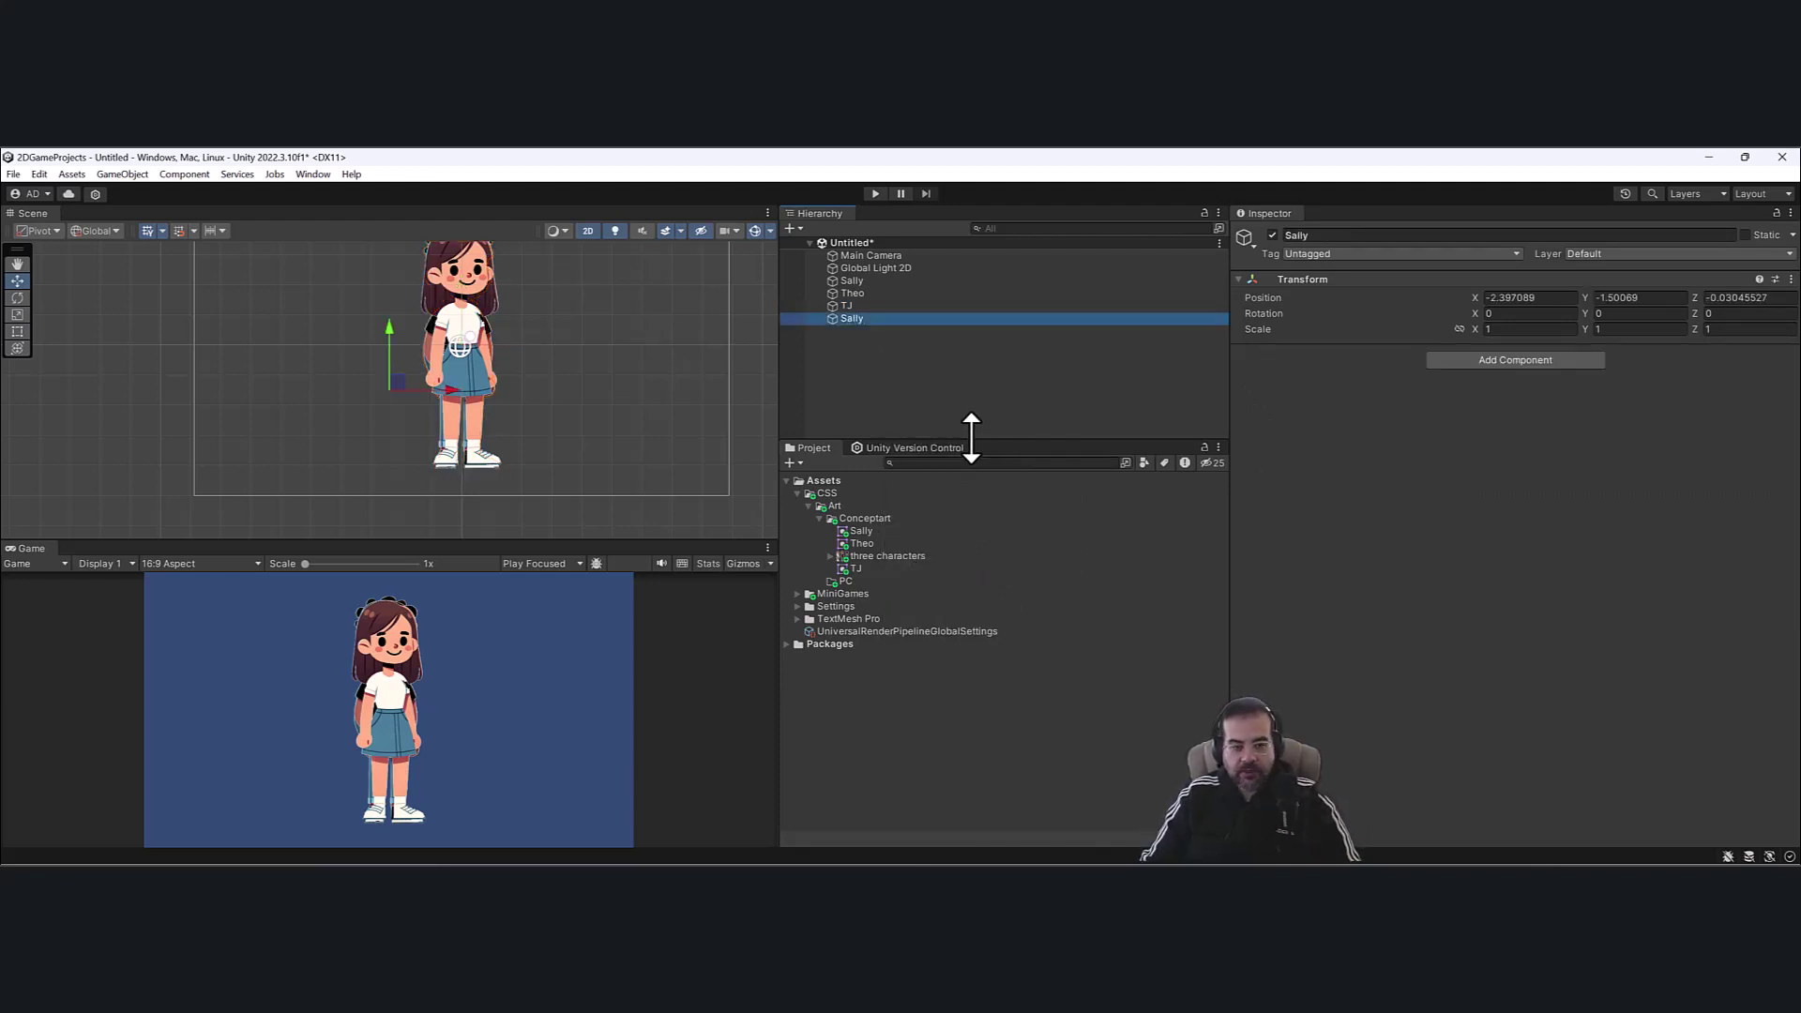
{"action": "left_click_drag", "start_coordinate": [398, 380], "coordinate": [325, 396]}
{"action": "scroll", "coordinate": [325, 396], "scroll_direction": "down", "scroll_amount": 1}
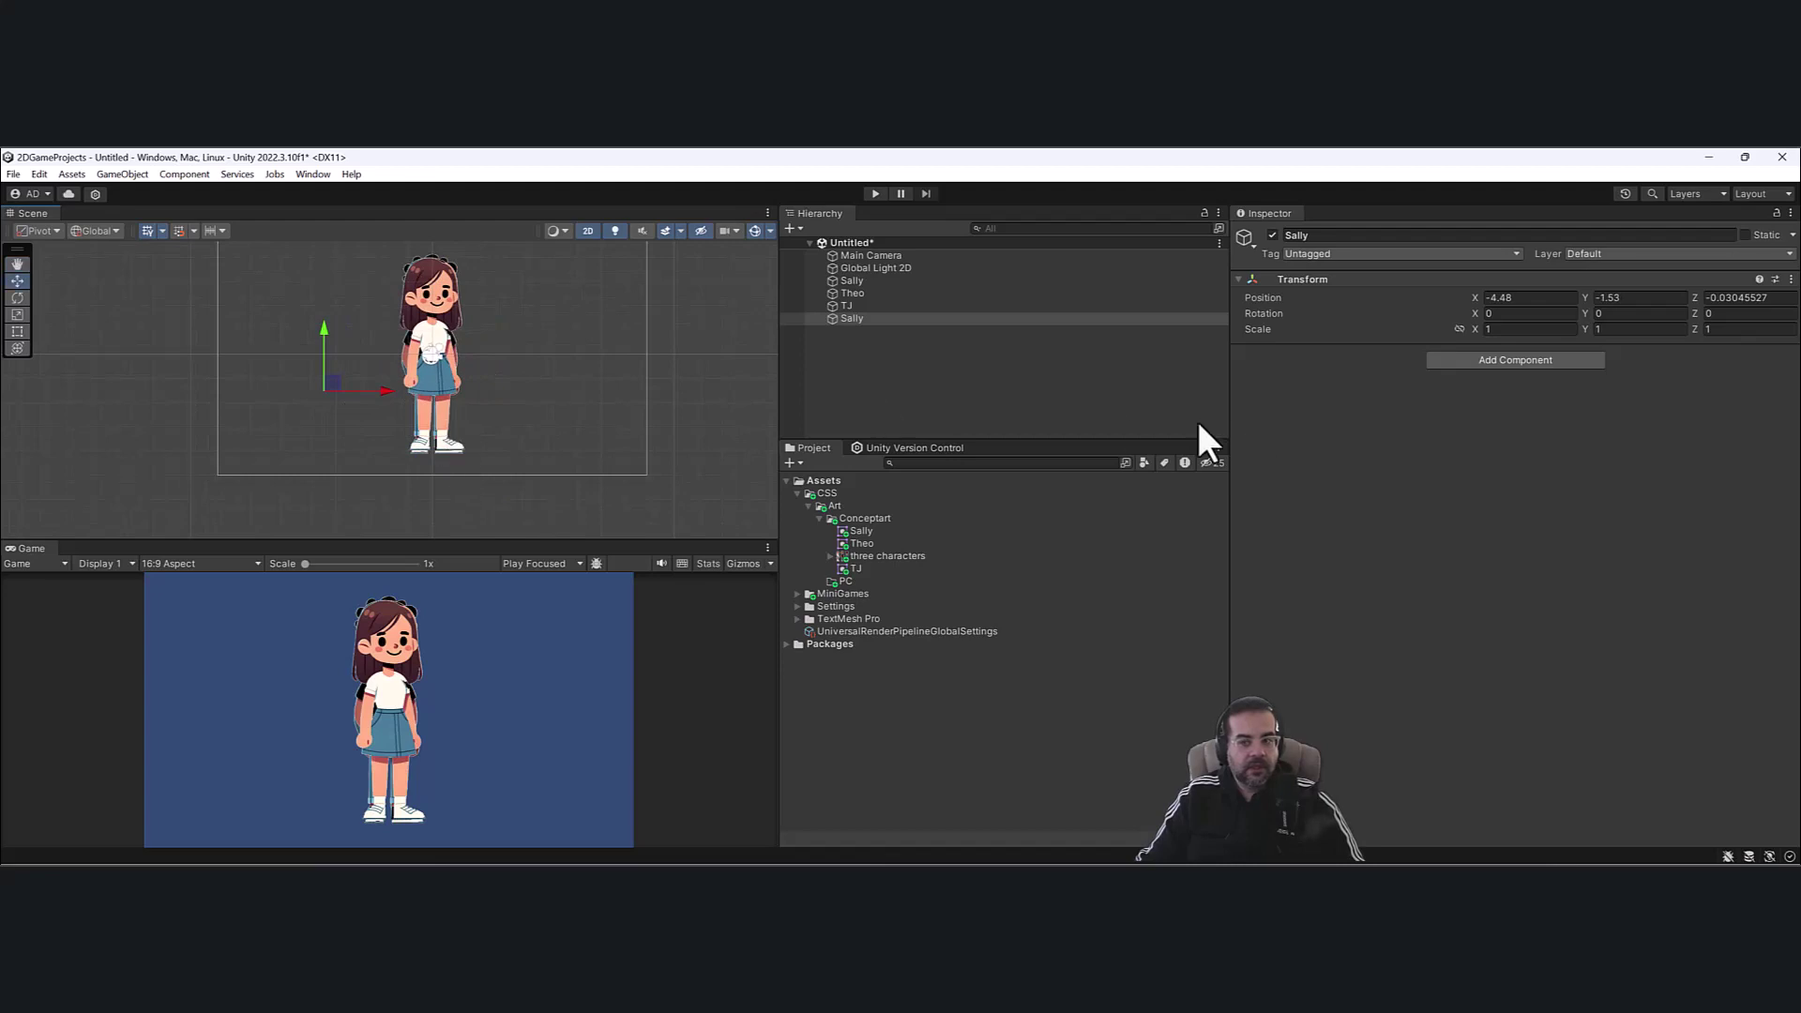
{"action": "left_click", "coordinate": [1791, 279]}
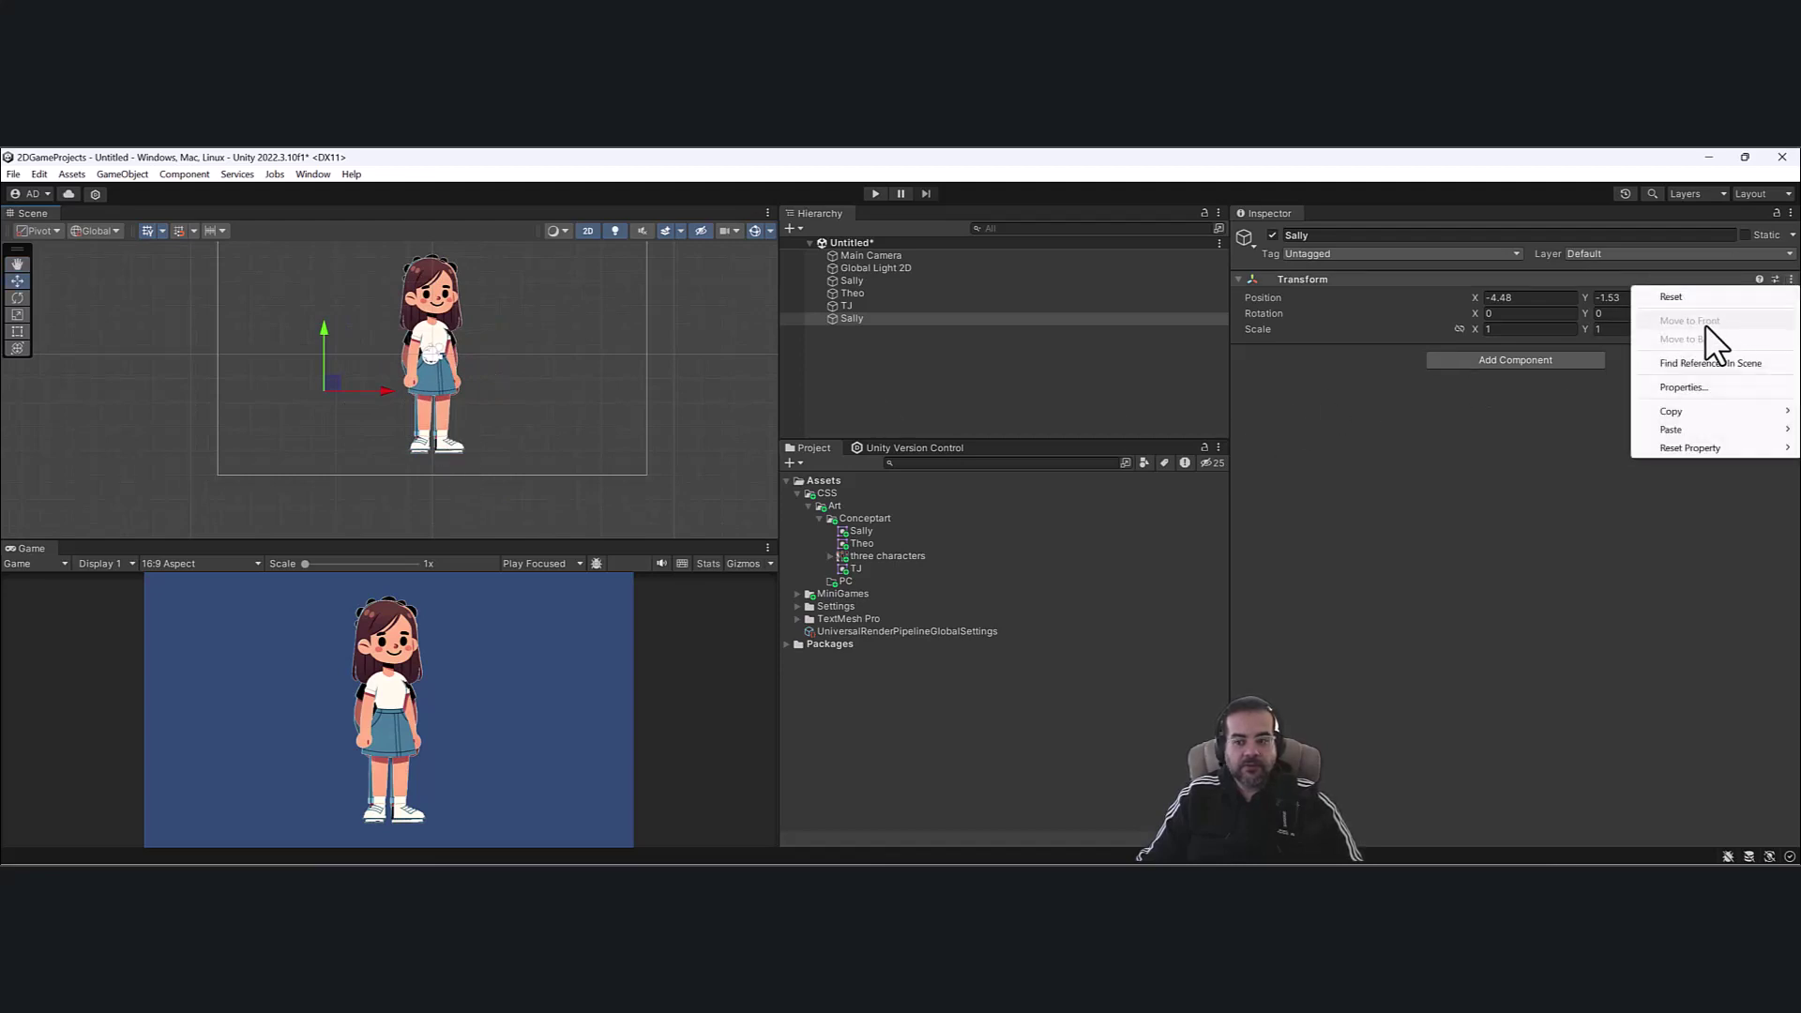
{"action": "left_click", "coordinate": [1691, 300]}
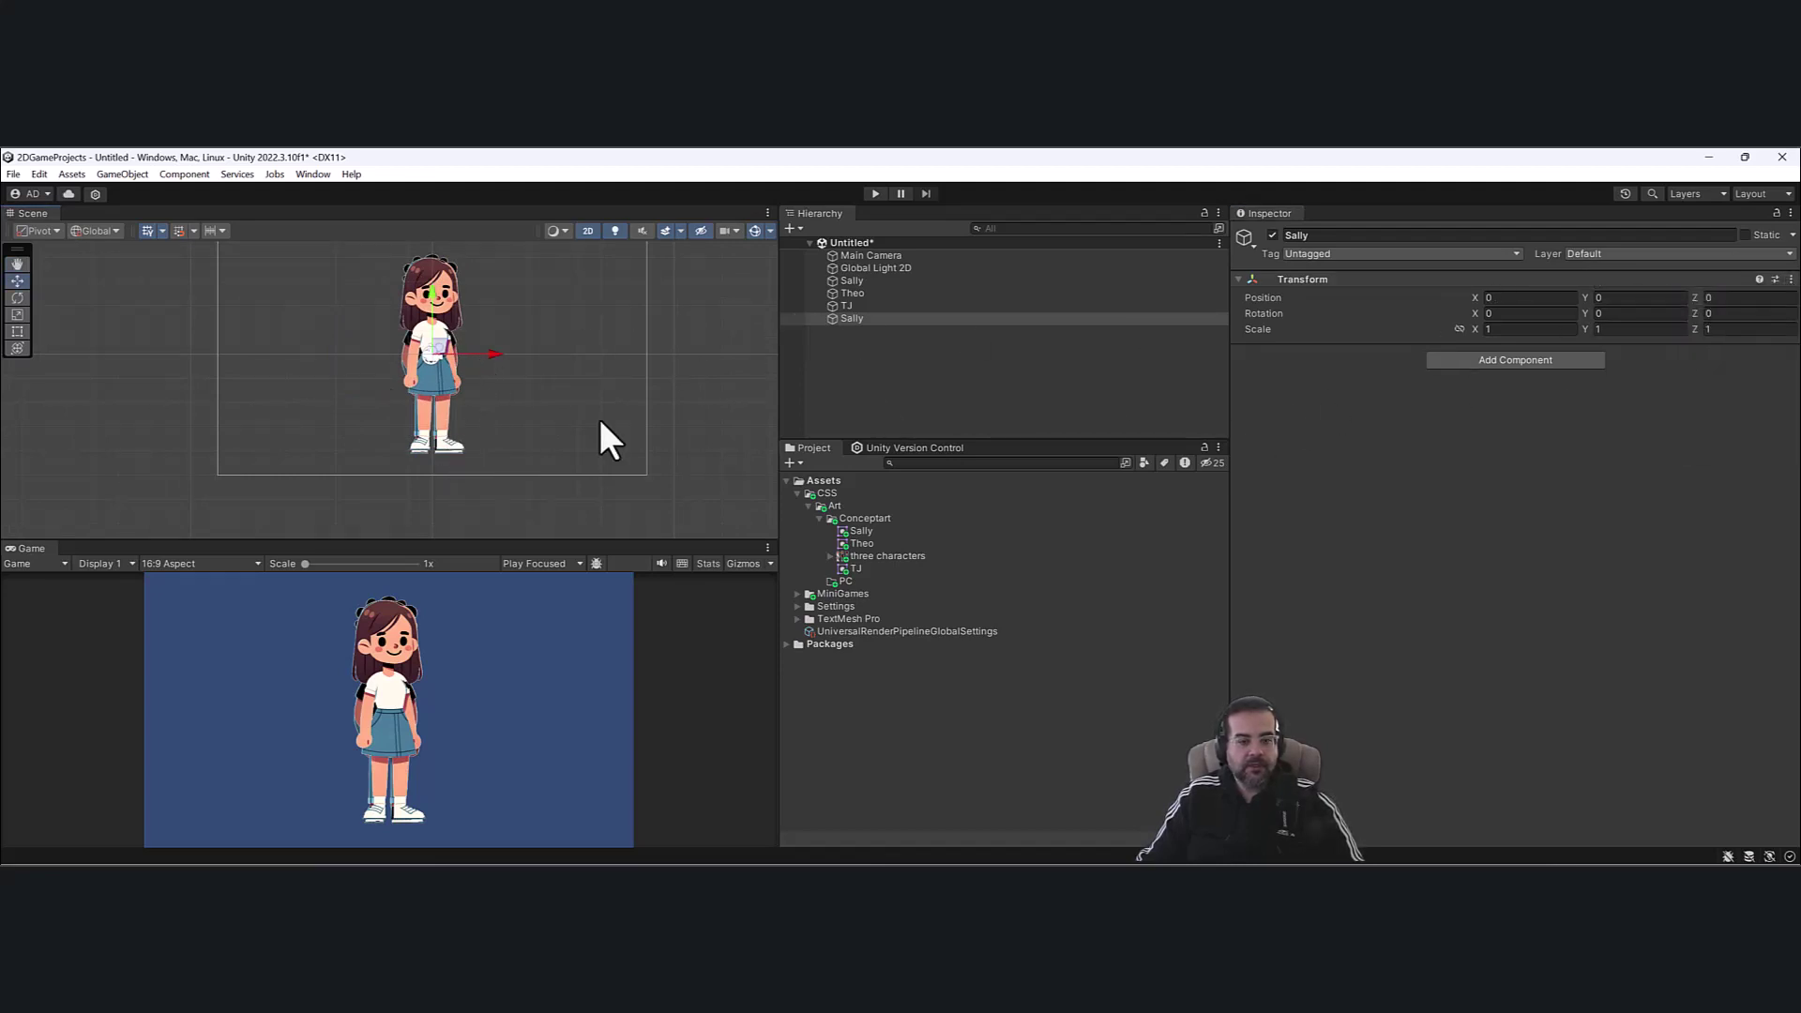
Raise the Sally, Theo and TJ sprites together to Y 4.19.
{"action": "left_click", "coordinate": [880, 305]}
{"action": "left_click", "coordinate": [874, 281], "text": "shift"}
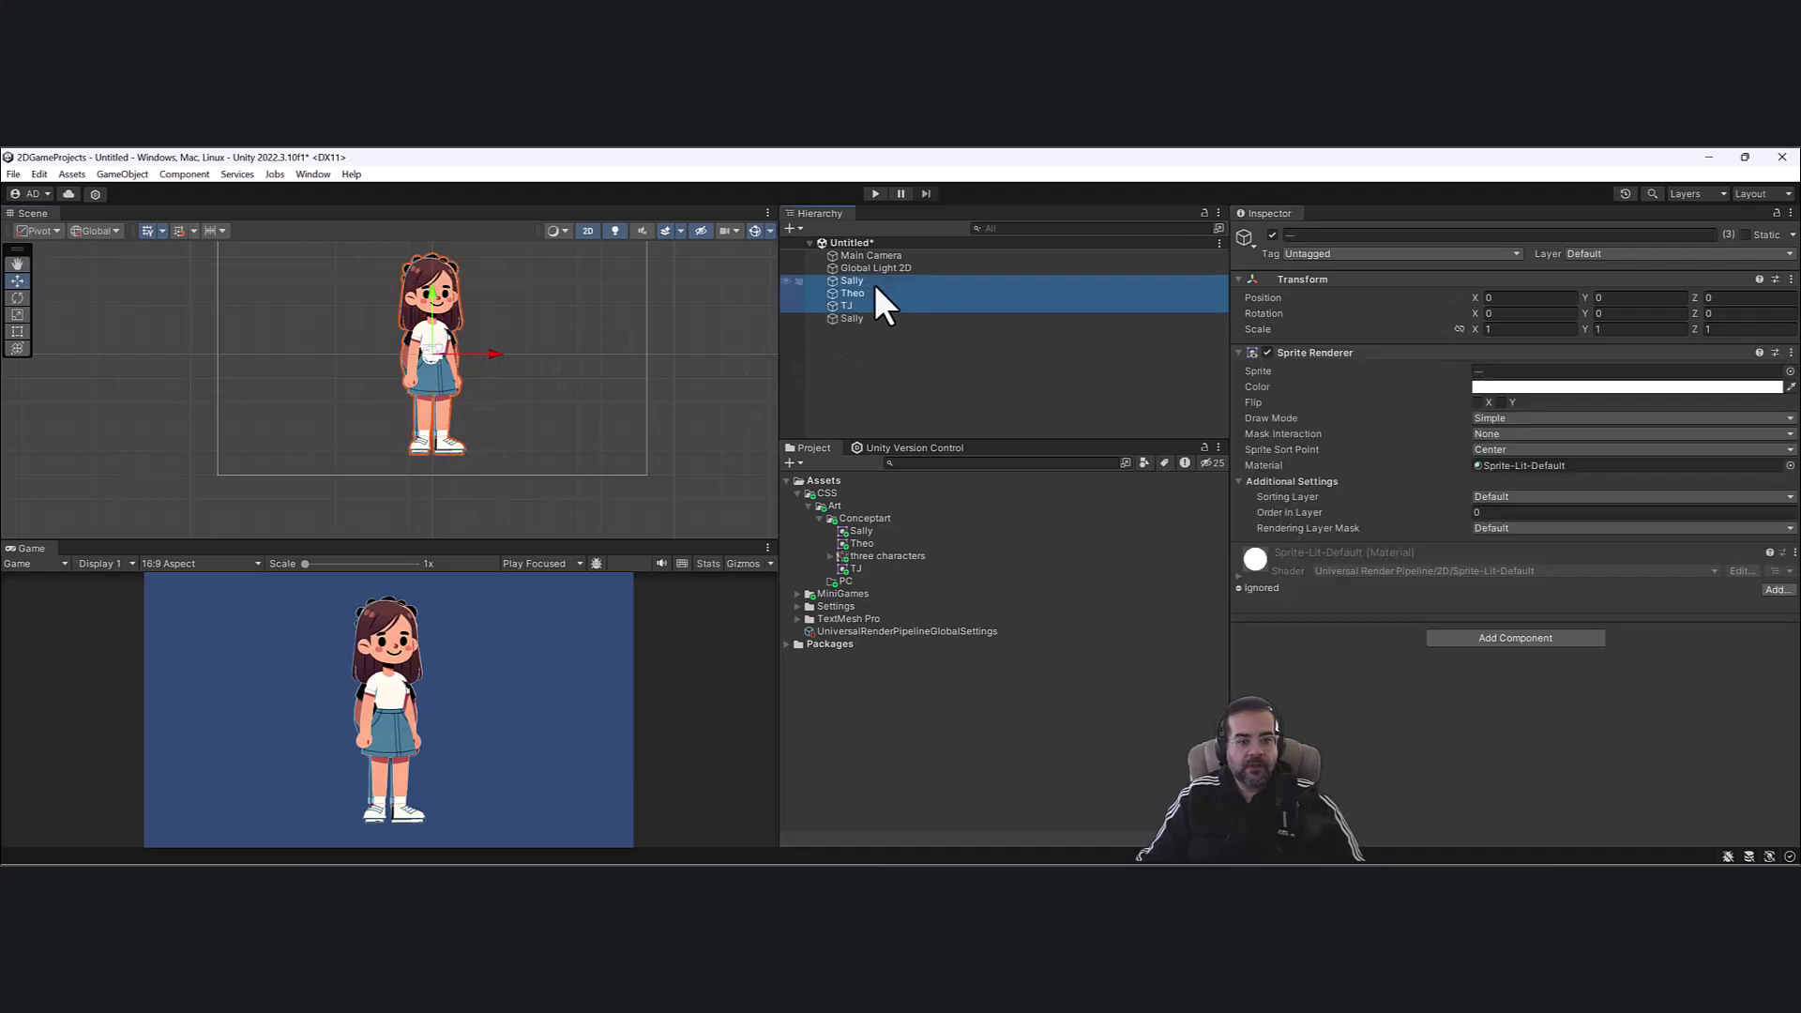
{"action": "left_click_drag", "start_coordinate": [436, 295], "coordinate": [431, 192]}
Rename the three sprite objects to Sally_Art, Theo_Art and TJ_Art.
{"action": "left_click", "coordinate": [899, 279]}
{"action": "left_click", "coordinate": [1351, 235]}
{"action": "type", "text": "Sally_Art"}
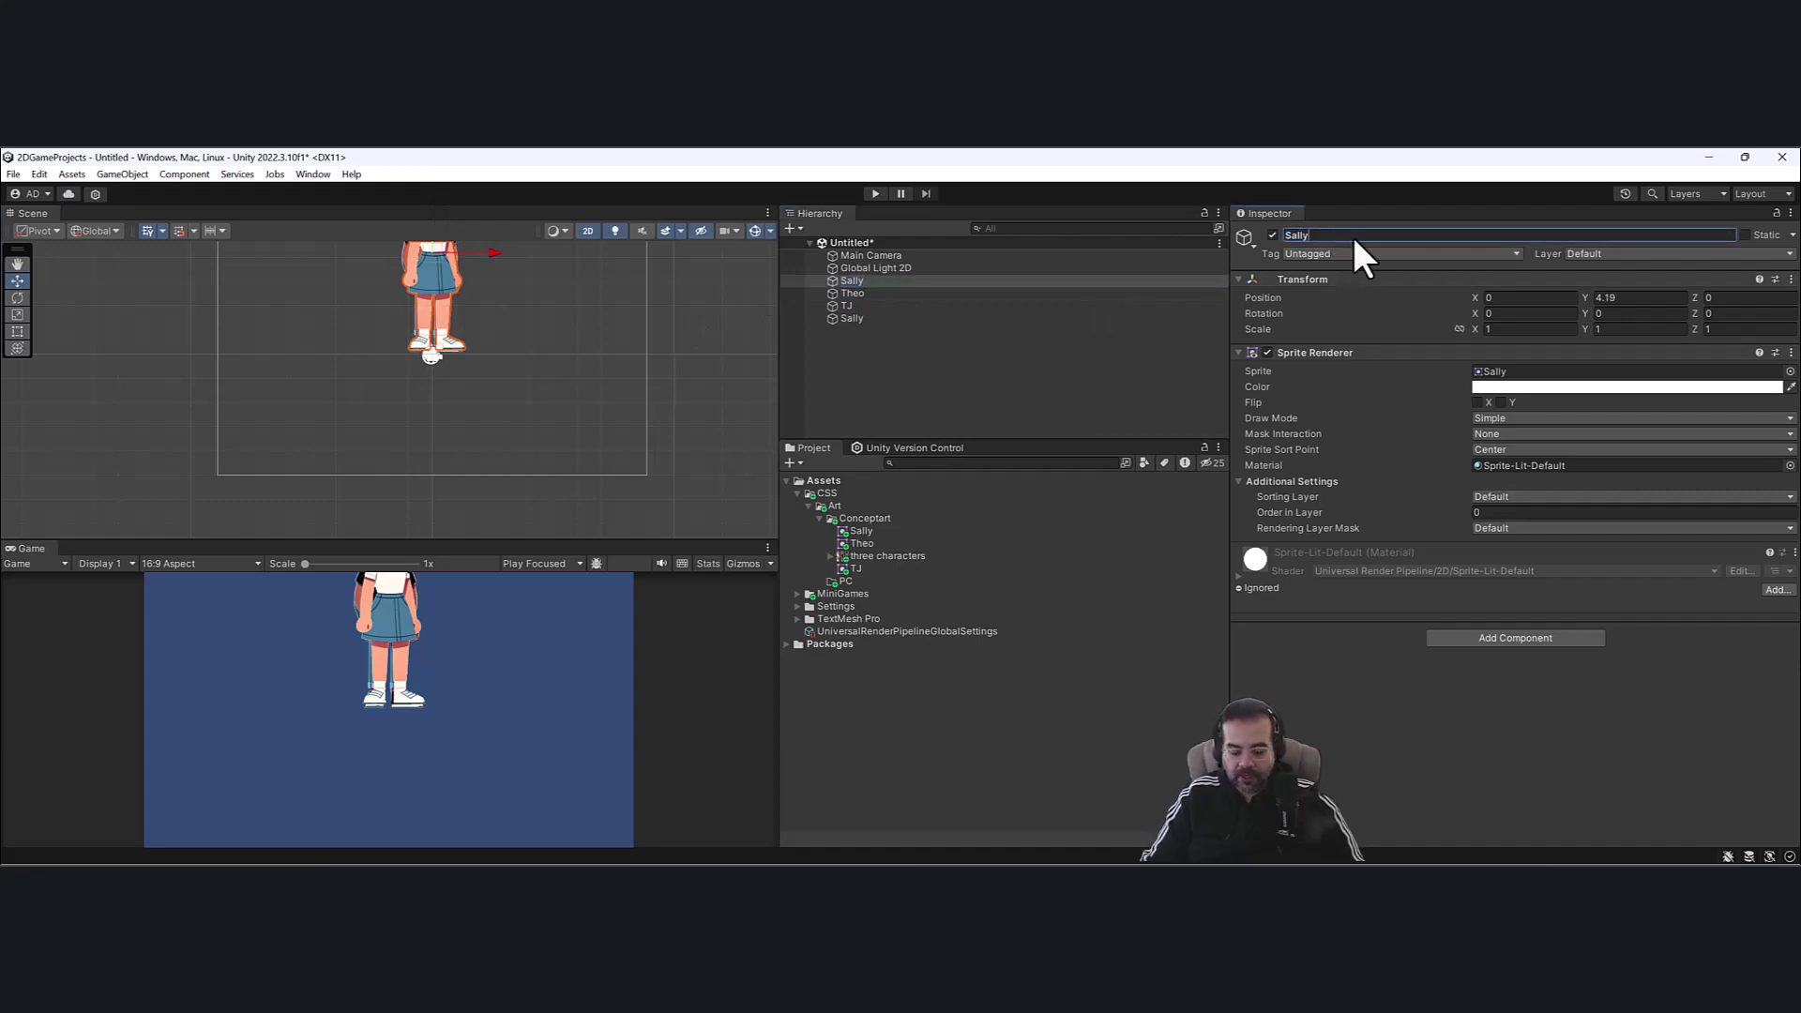
{"action": "key", "text": "Return"}
{"action": "left_click_drag", "start_coordinate": [1353, 233], "coordinate": [1307, 231]}
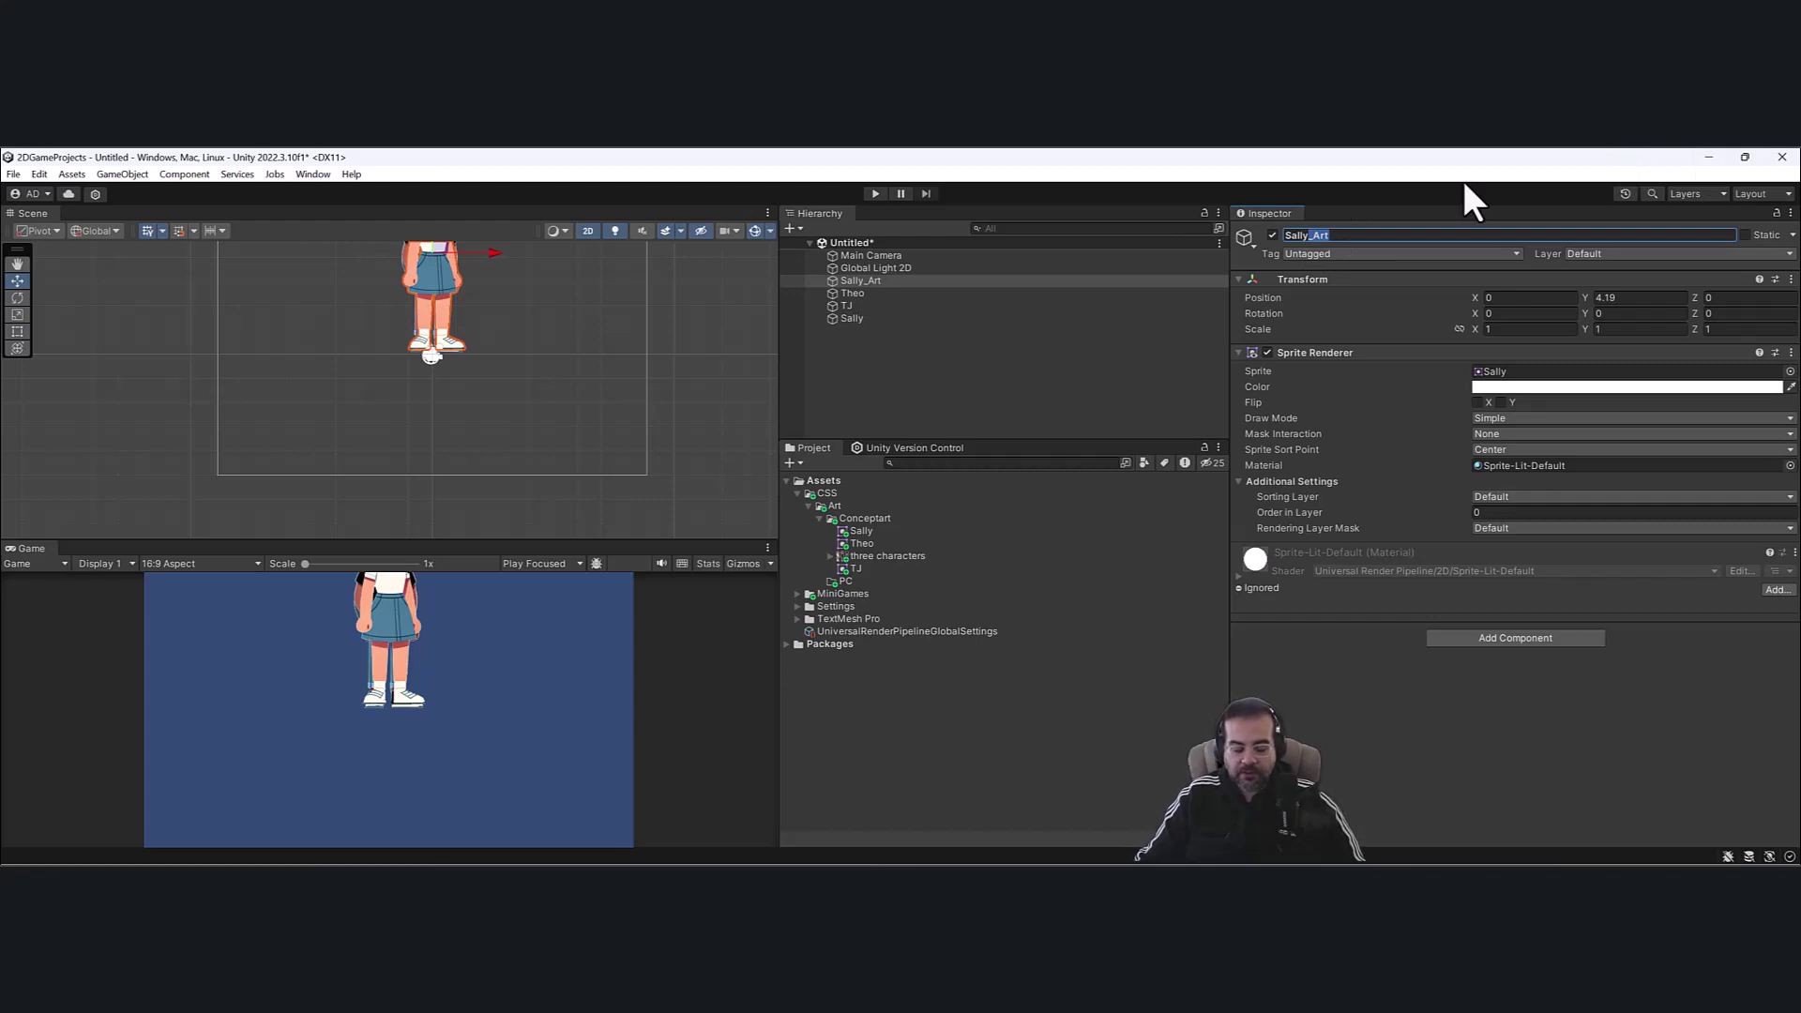
{"action": "left_click", "coordinate": [926, 294]}
{"action": "left_click", "coordinate": [1409, 233]}
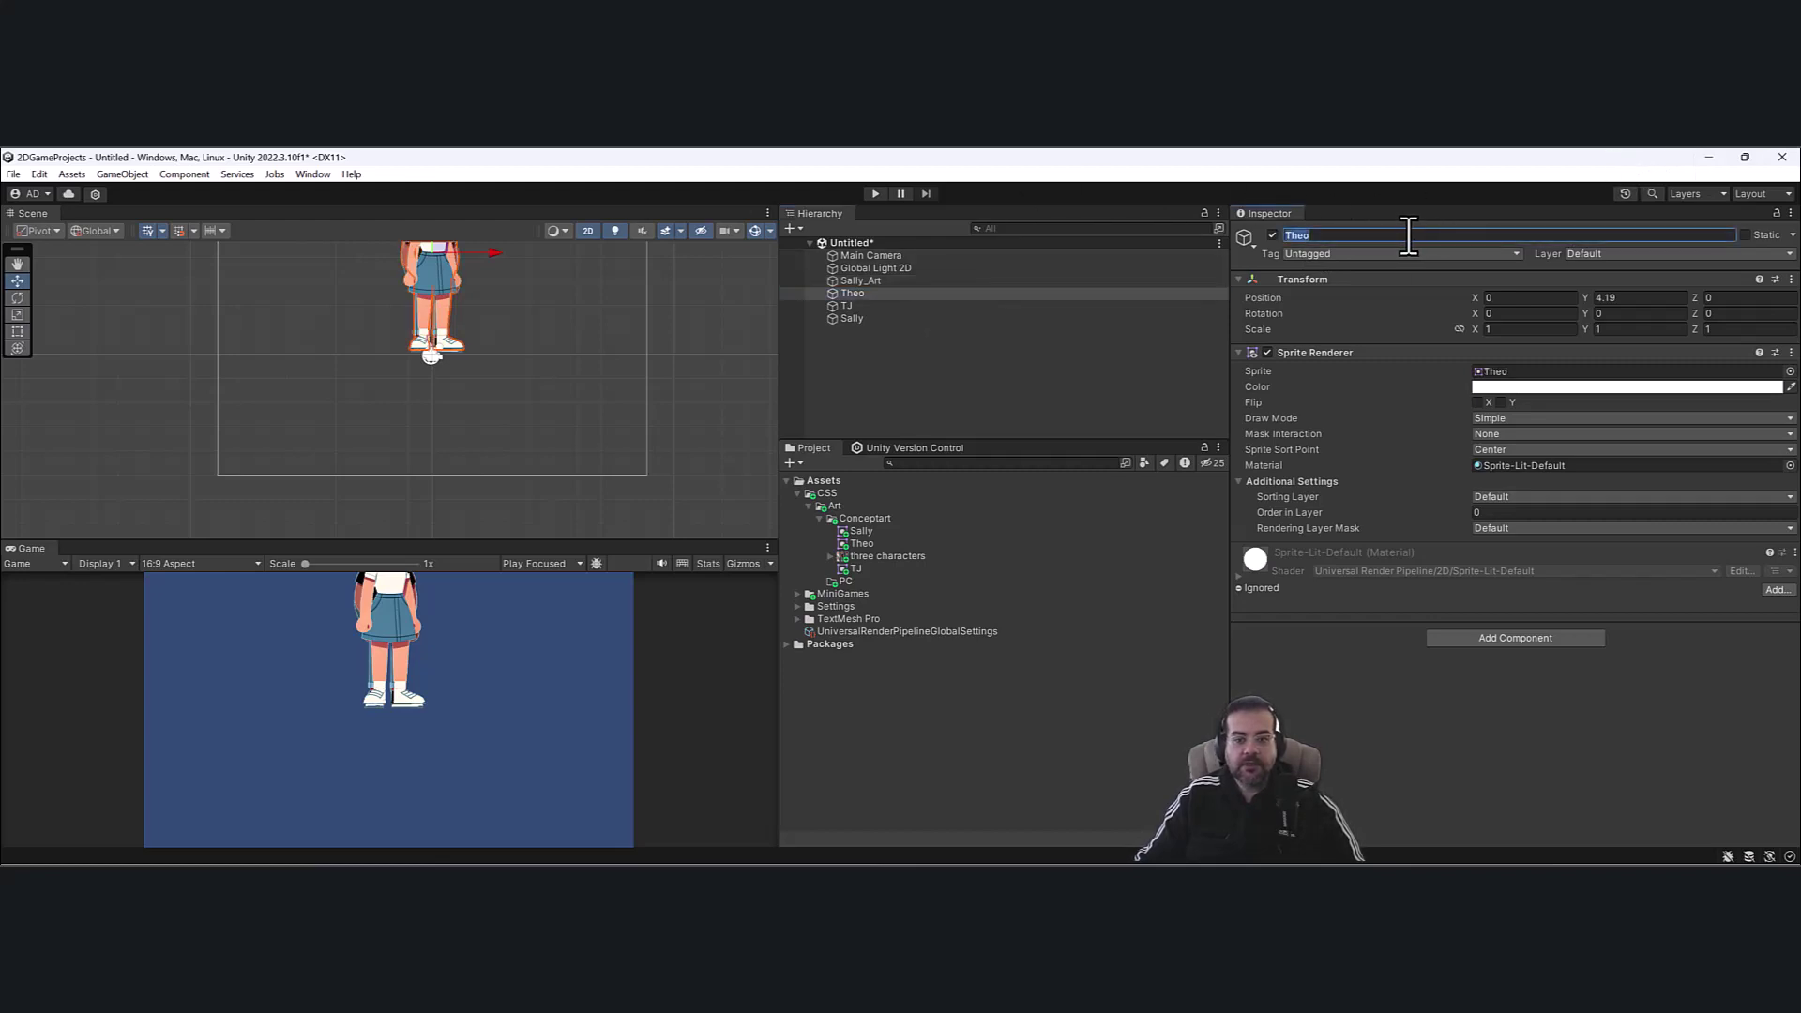
{"action": "left_click", "coordinate": [1409, 233]}
{"action": "type", "text": "_Art"}
{"action": "left_click", "coordinate": [985, 306]}
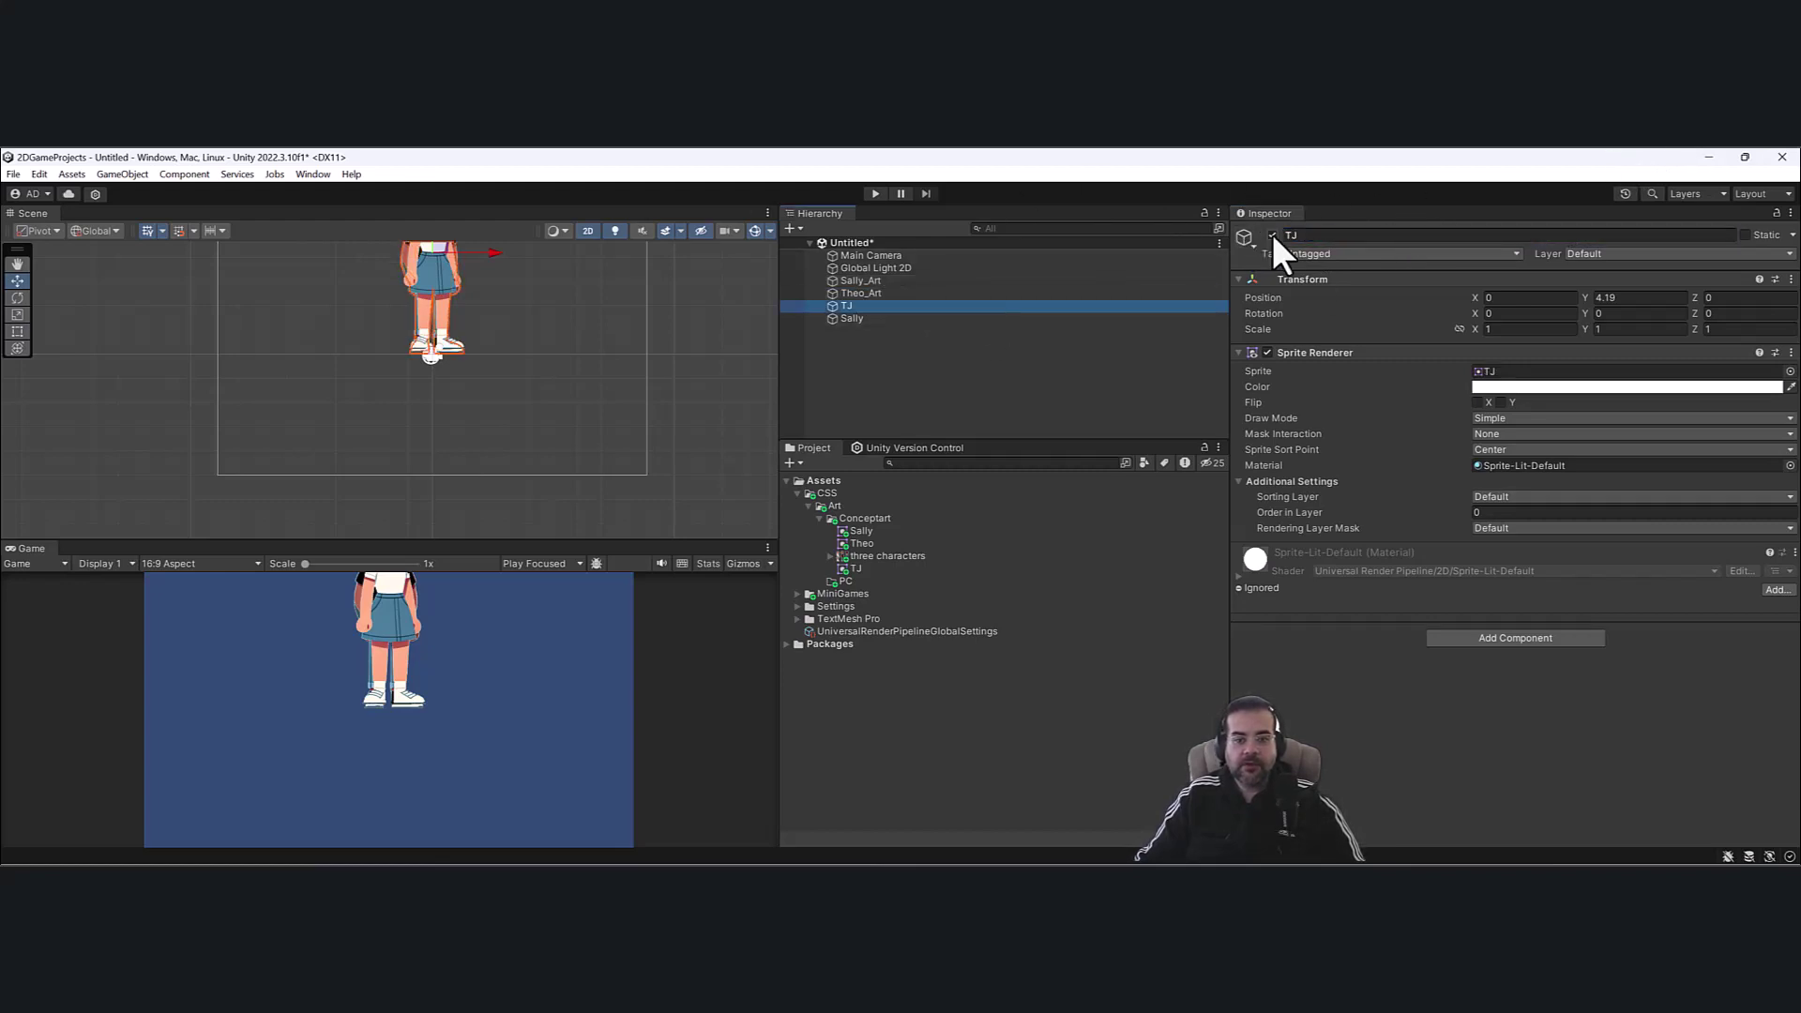
{"action": "left_click", "coordinate": [1348, 235]}
{"action": "left_click", "coordinate": [1348, 235]}
{"action": "type", "text": "_Art"}
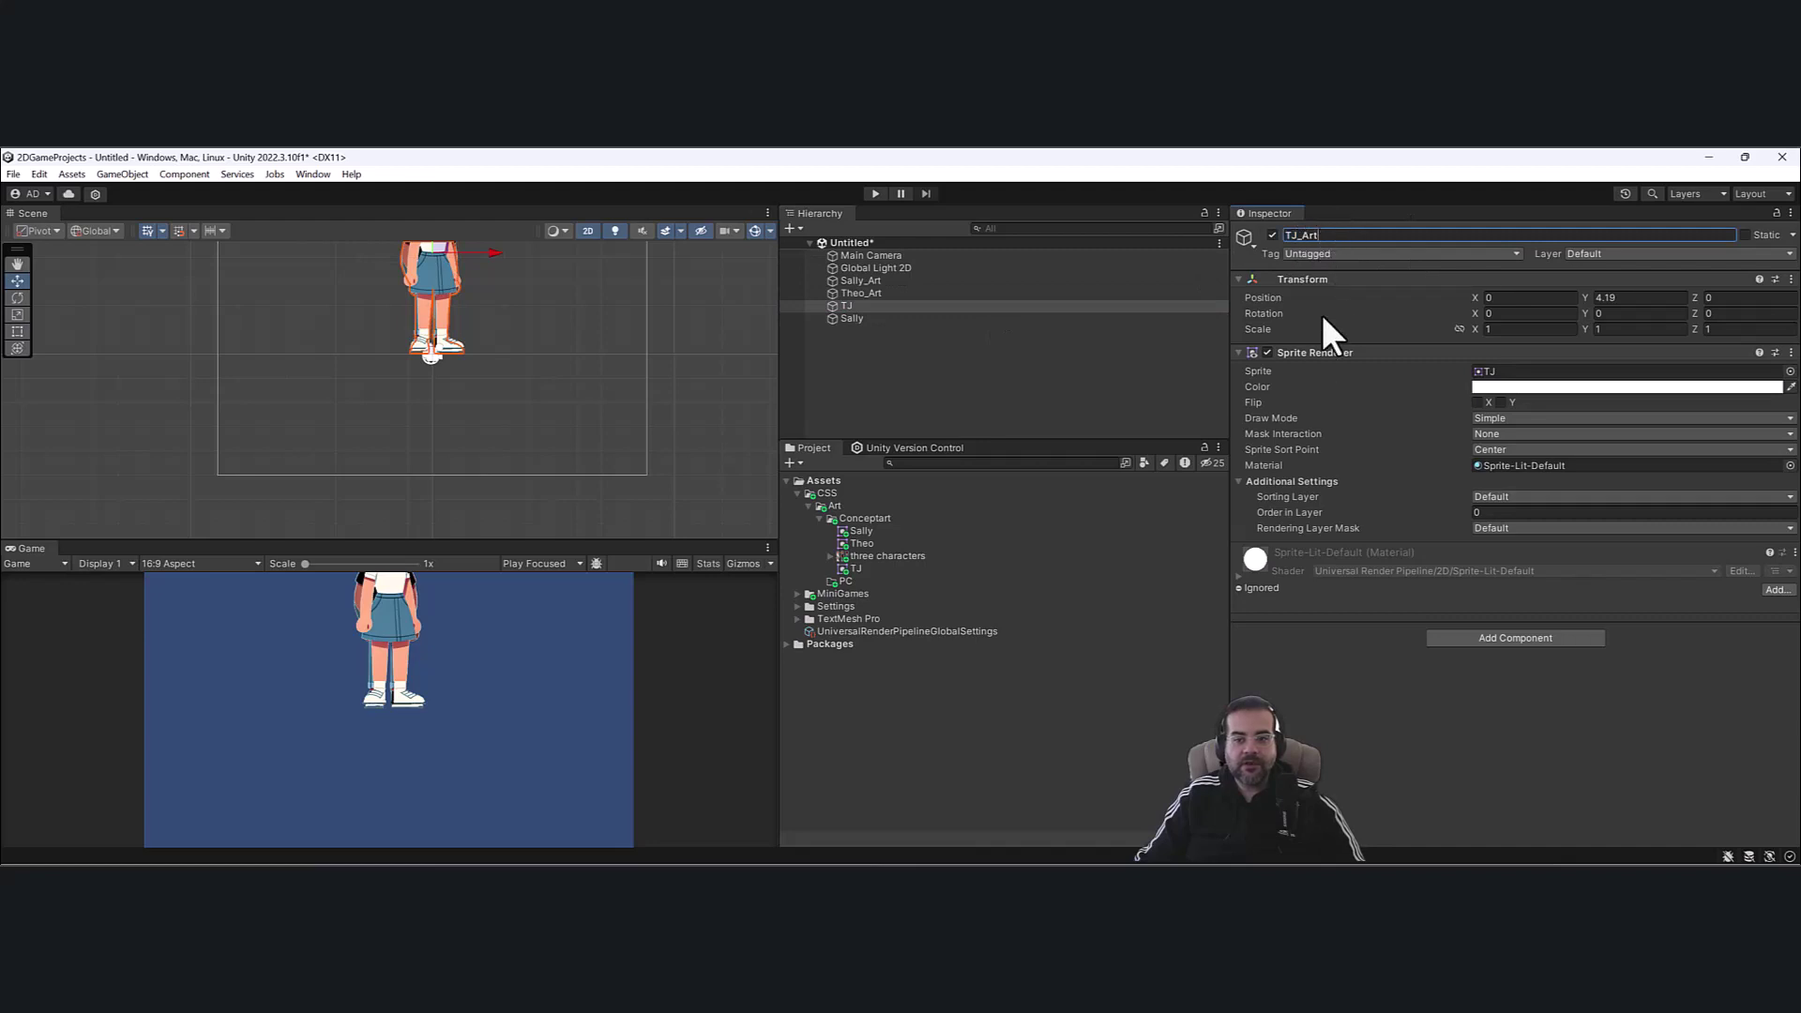
{"action": "key", "text": "Return"}
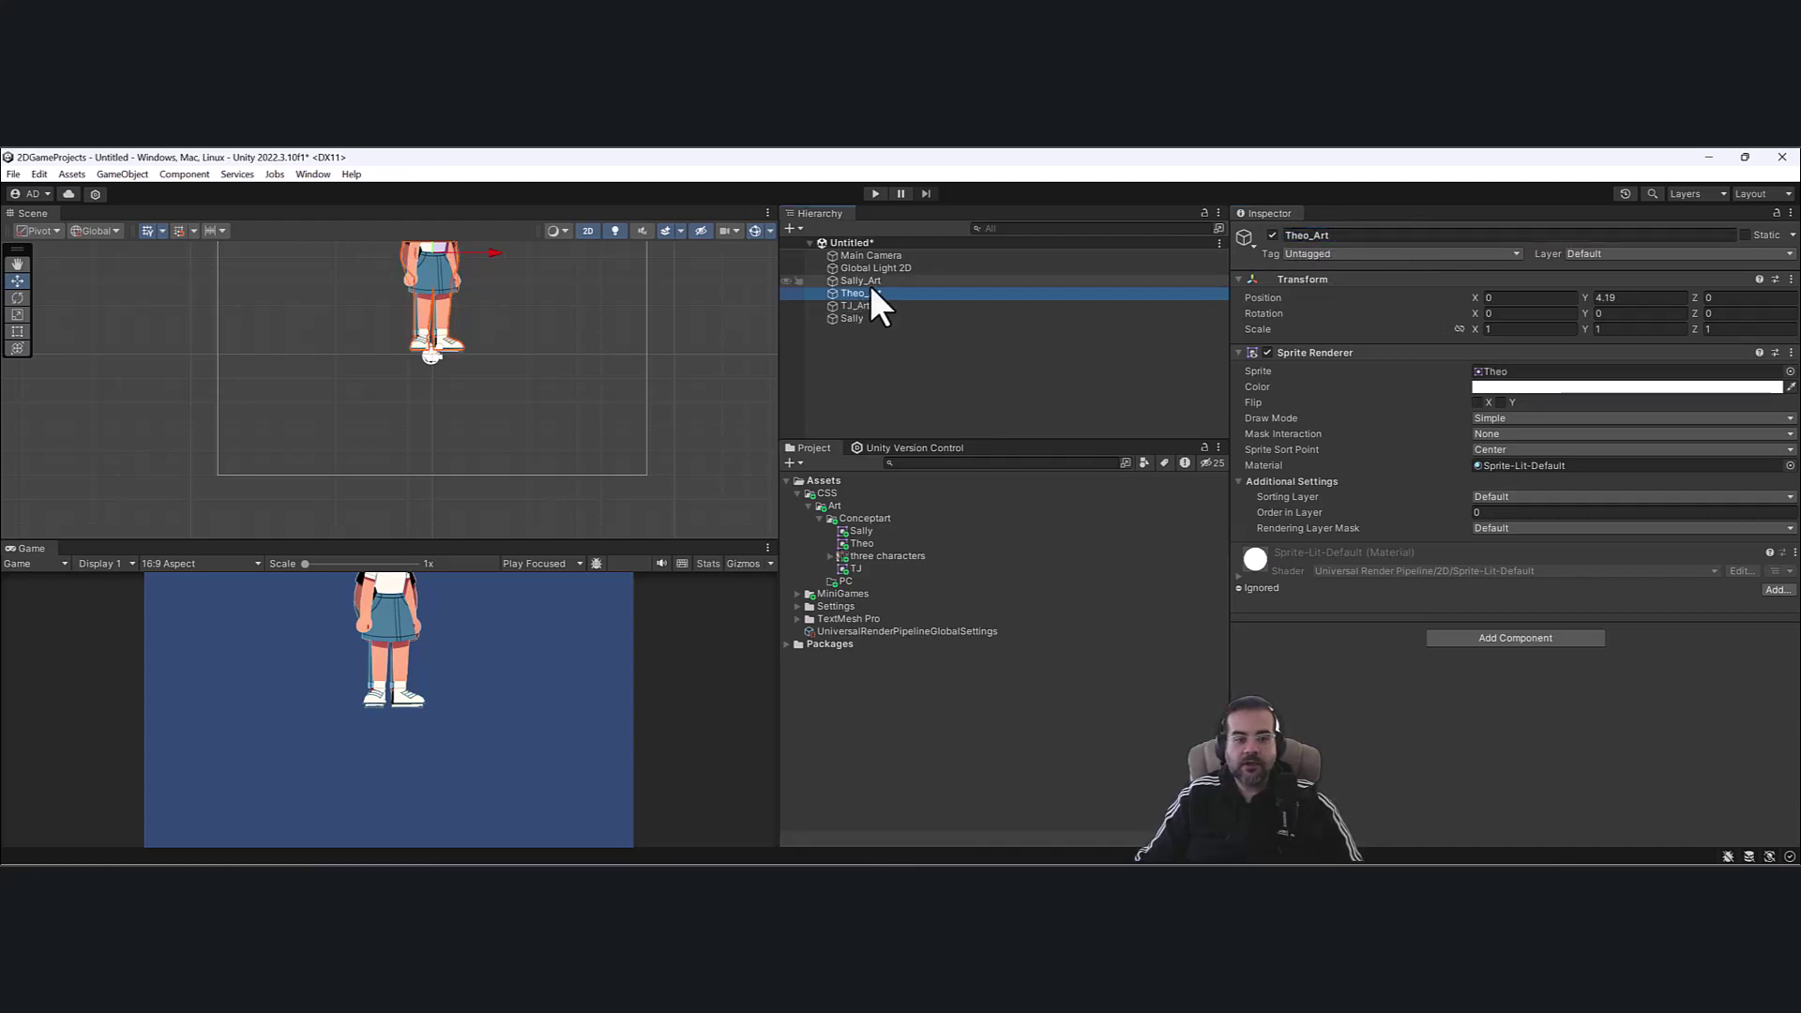
Edit the empty object's name, keeping it as Sally.
{"action": "left_click", "coordinate": [870, 306]}
{"action": "left_click", "coordinate": [875, 318]}
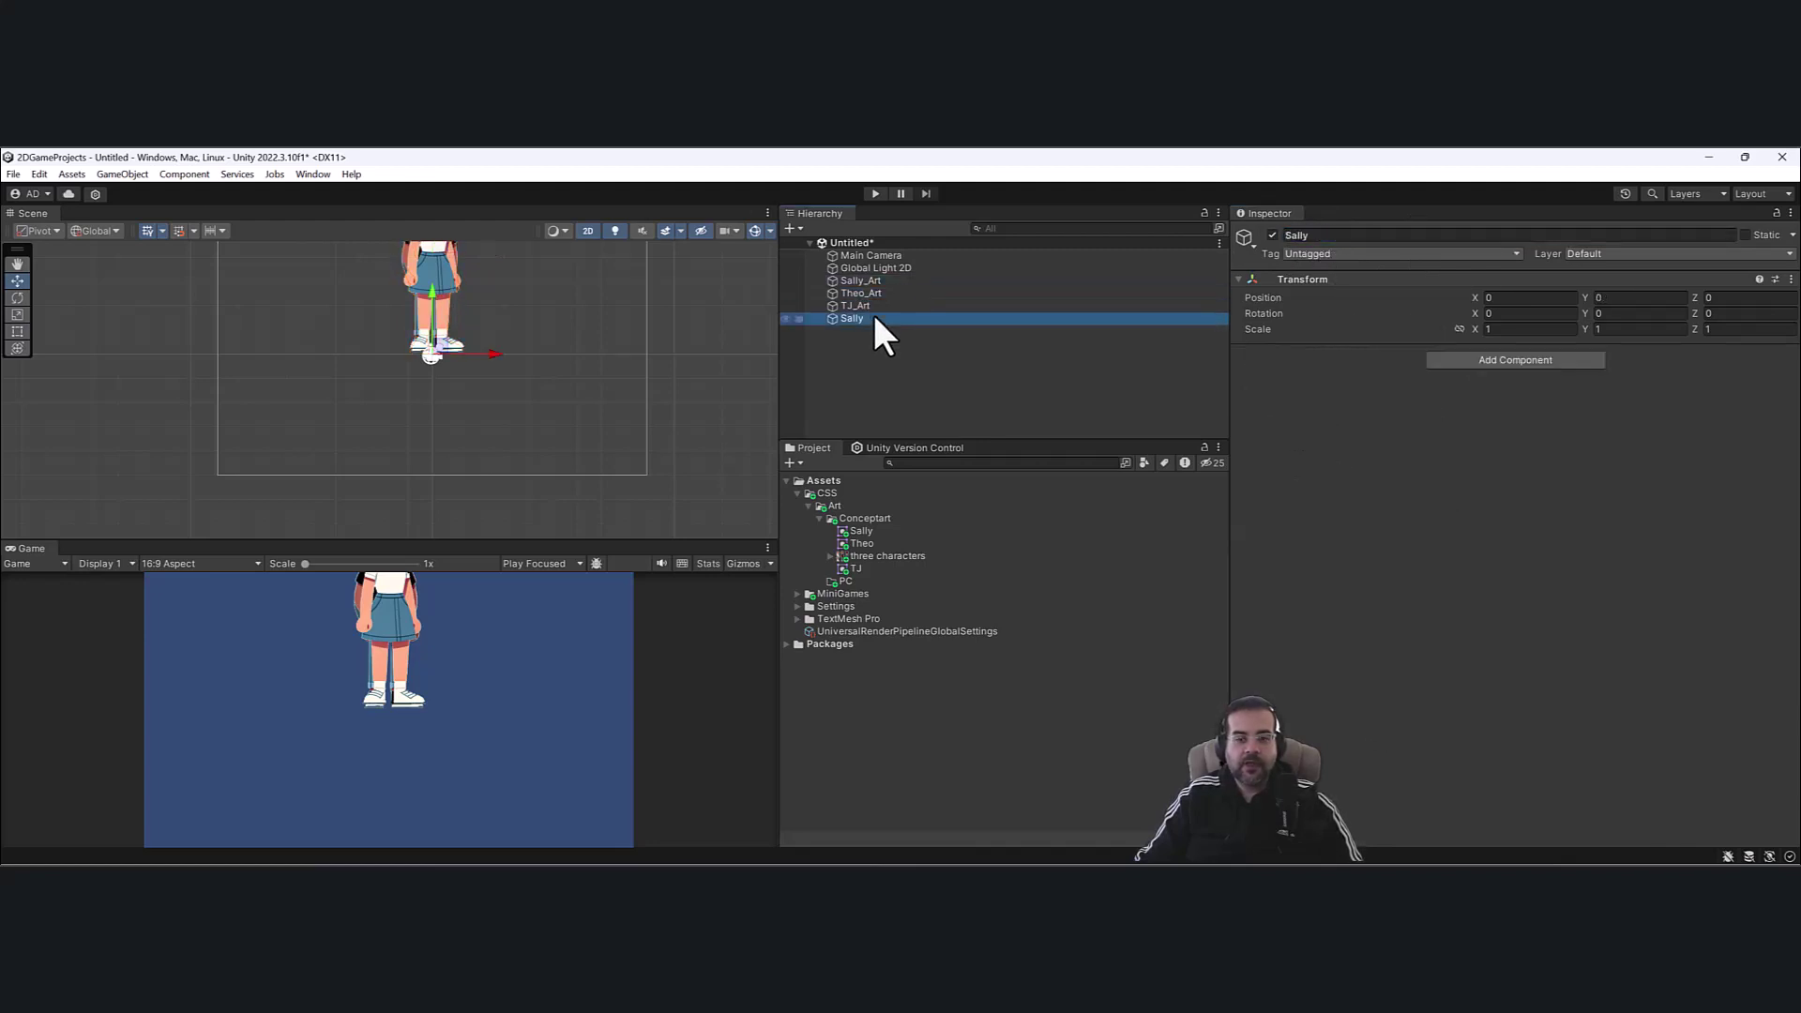
{"action": "left_click", "coordinate": [1404, 234]}
{"action": "type", "text": "_Pivot"}
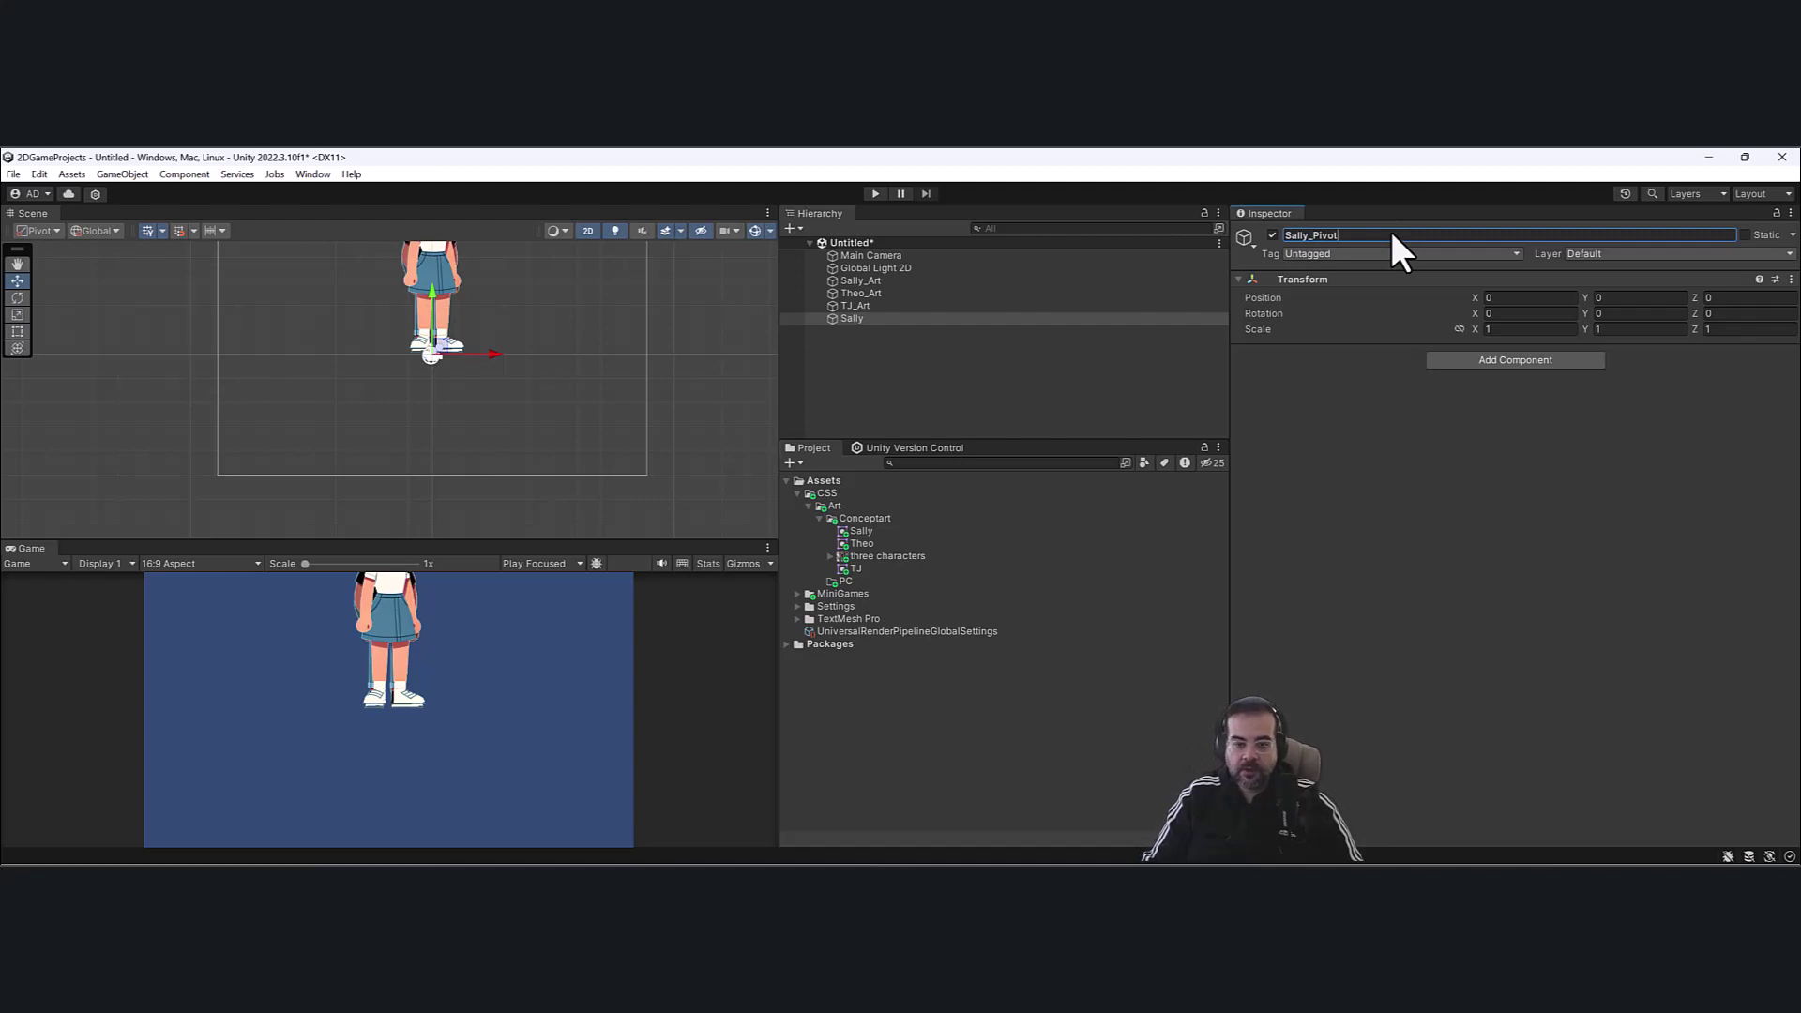
{"action": "key", "text": "BackSpace"}
{"action": "key", "text": "BackSpace"}
{"action": "key", "text": "BackSpace"}
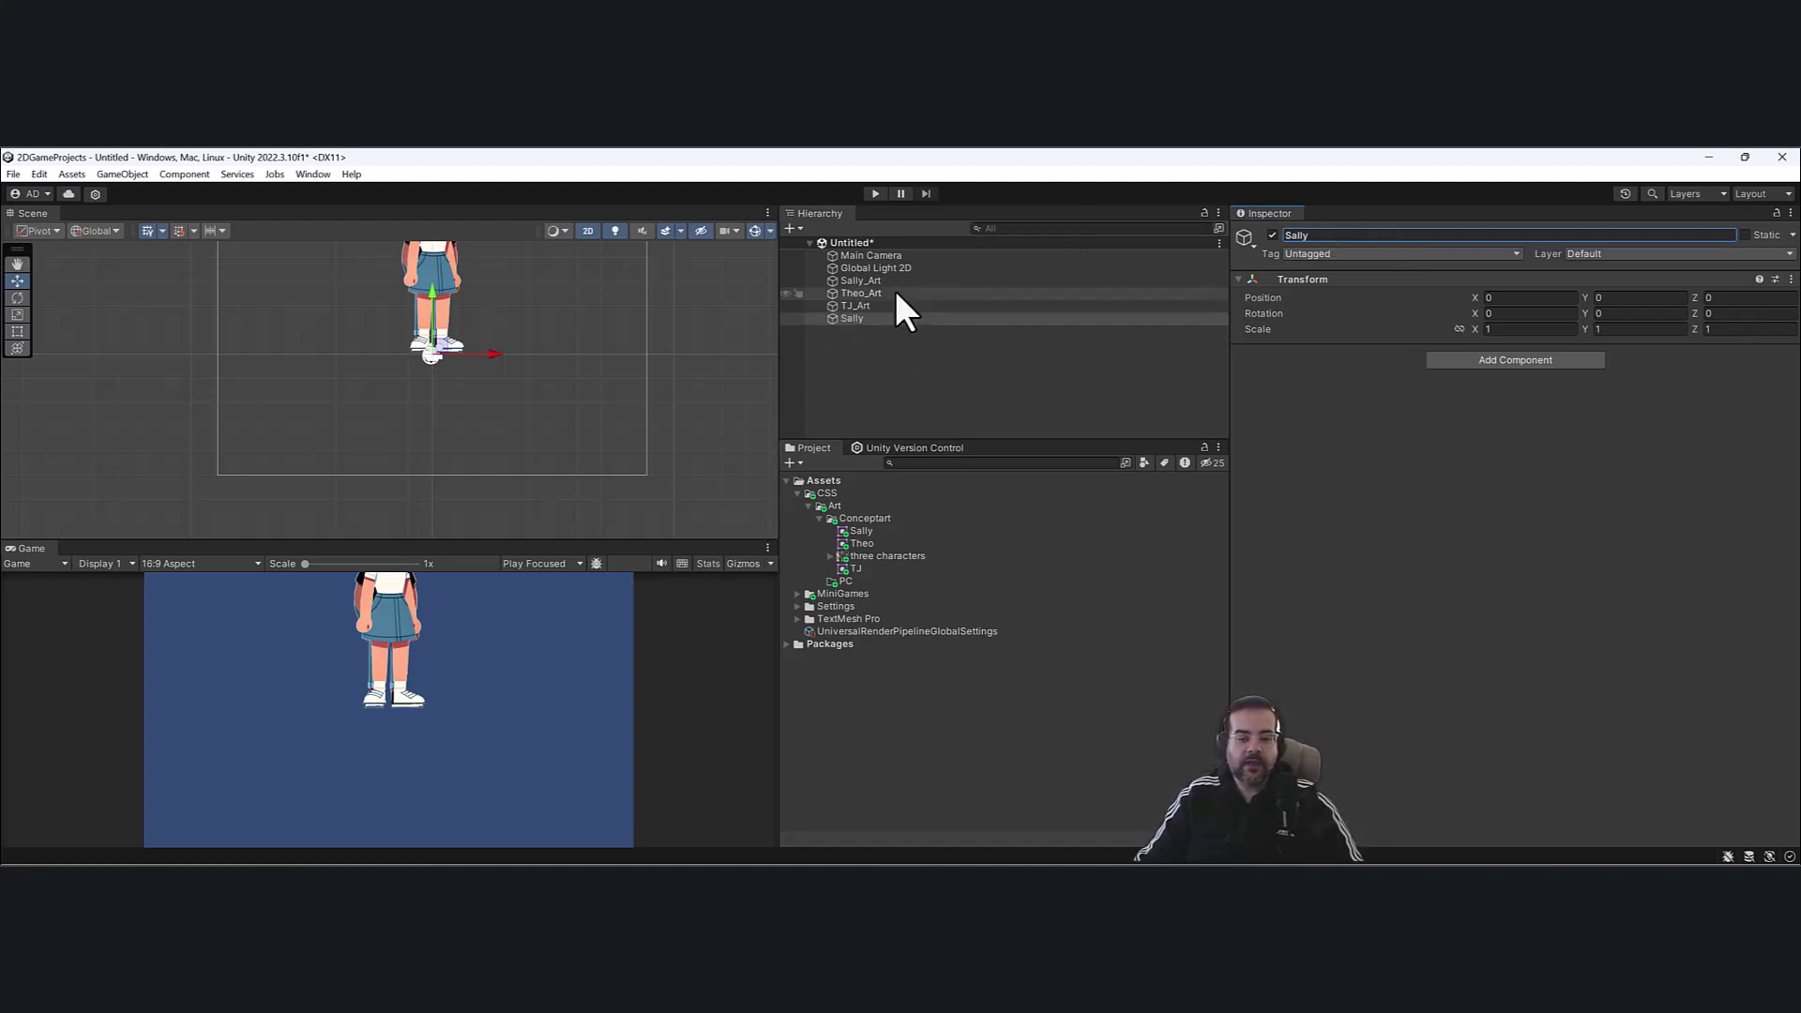
{"action": "key", "text": "Return"}
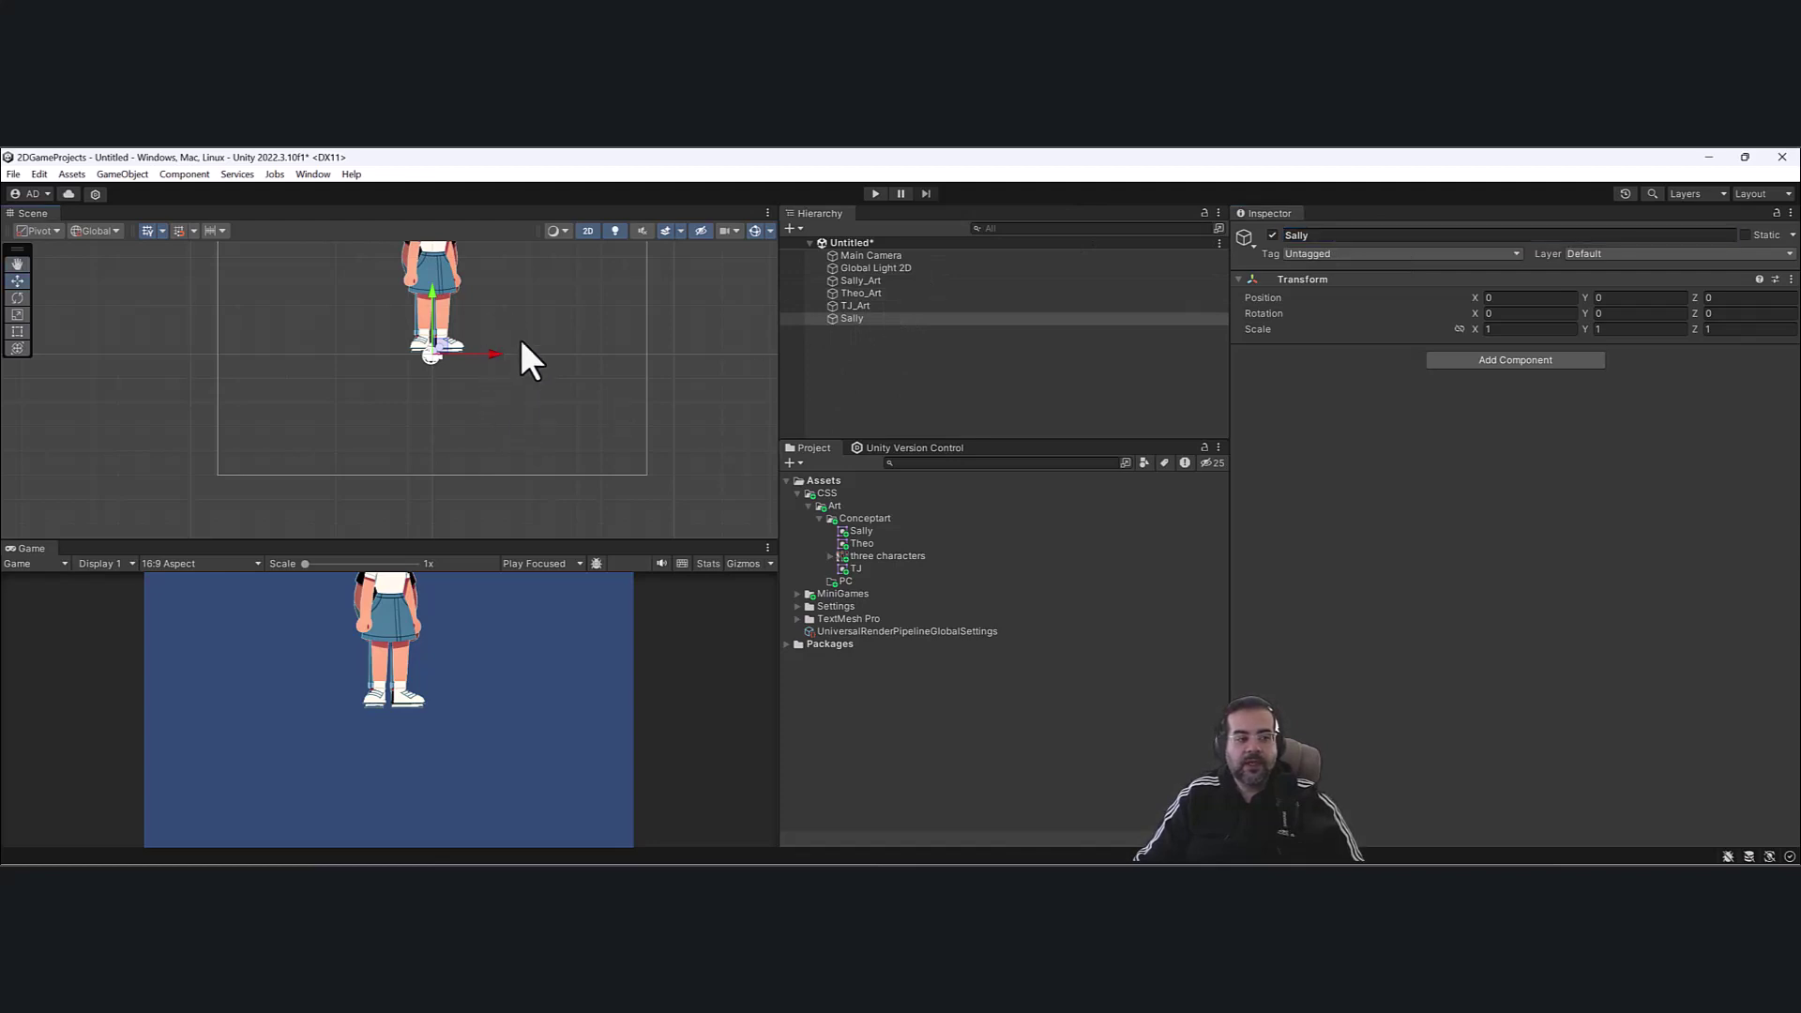
Make Sally_Art a child of the empty Sally object.
{"action": "middle_click_drag", "start_coordinate": [531, 361], "coordinate": [523, 422]}
{"action": "scroll", "coordinate": [531, 427], "scroll_direction": "up", "scroll_amount": 3}
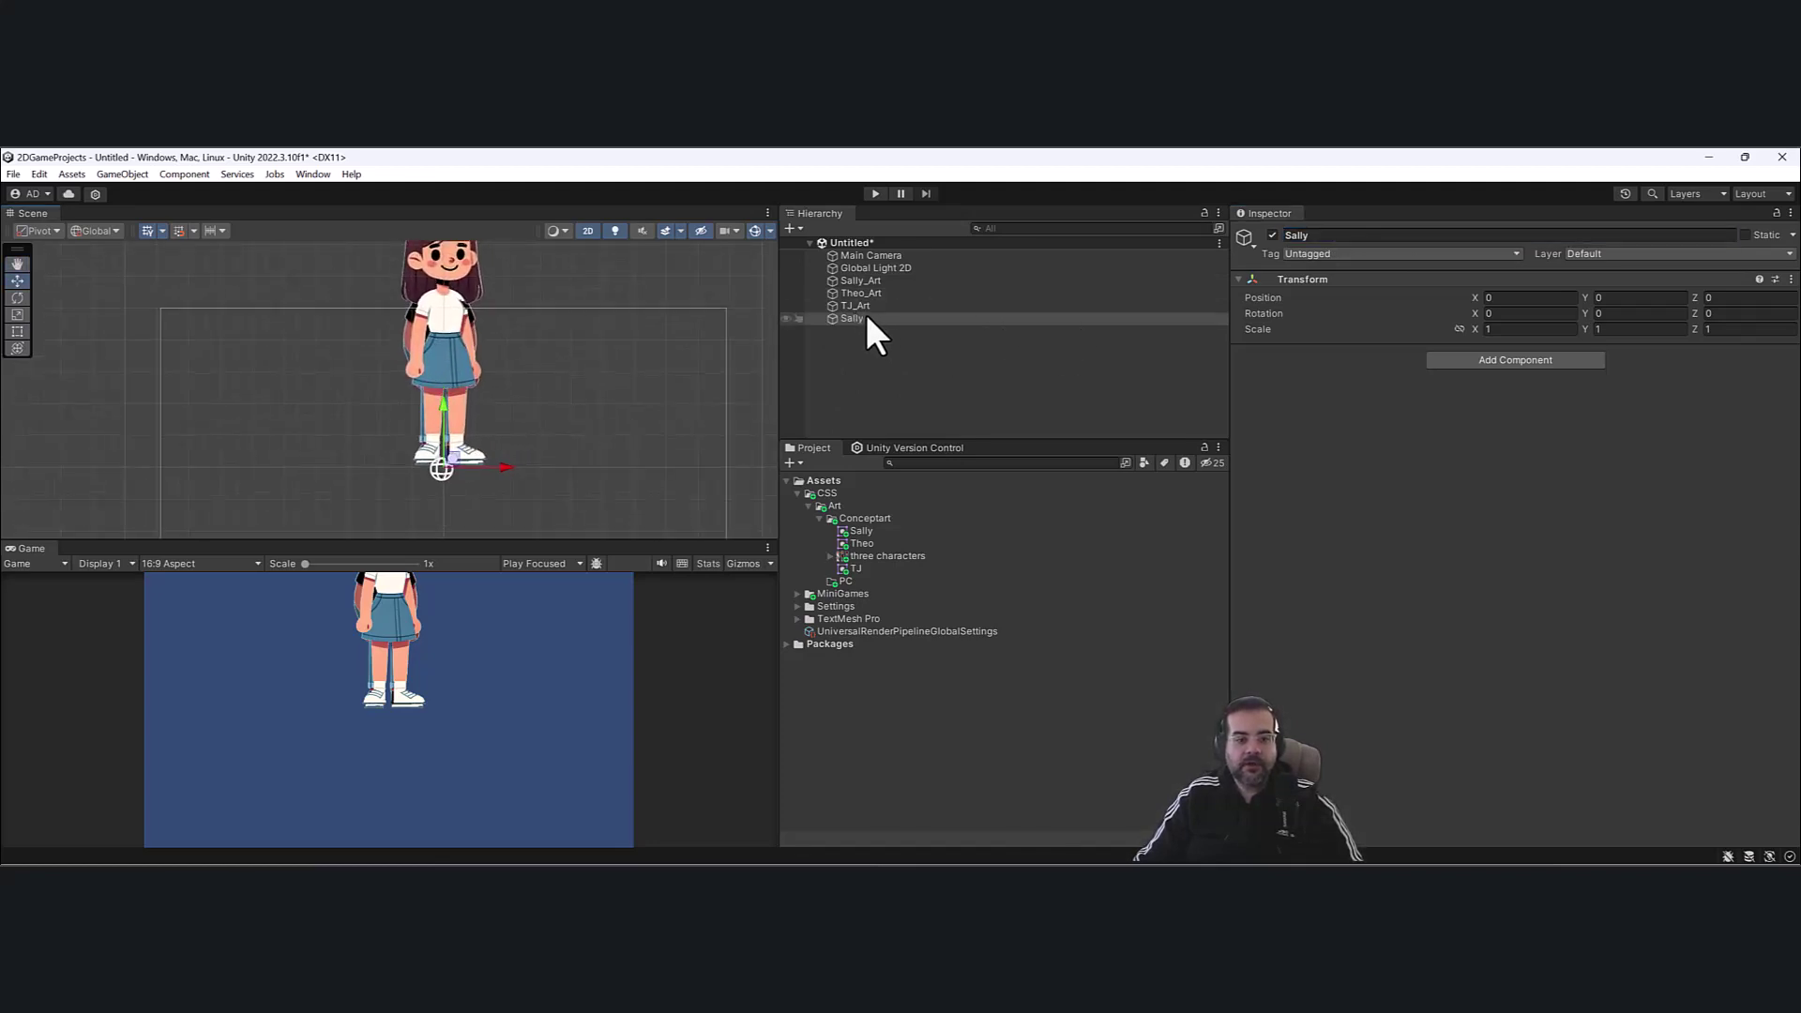
{"action": "left_click_drag", "start_coordinate": [874, 281], "coordinate": [914, 323]}
{"action": "left_click", "coordinate": [893, 304]}
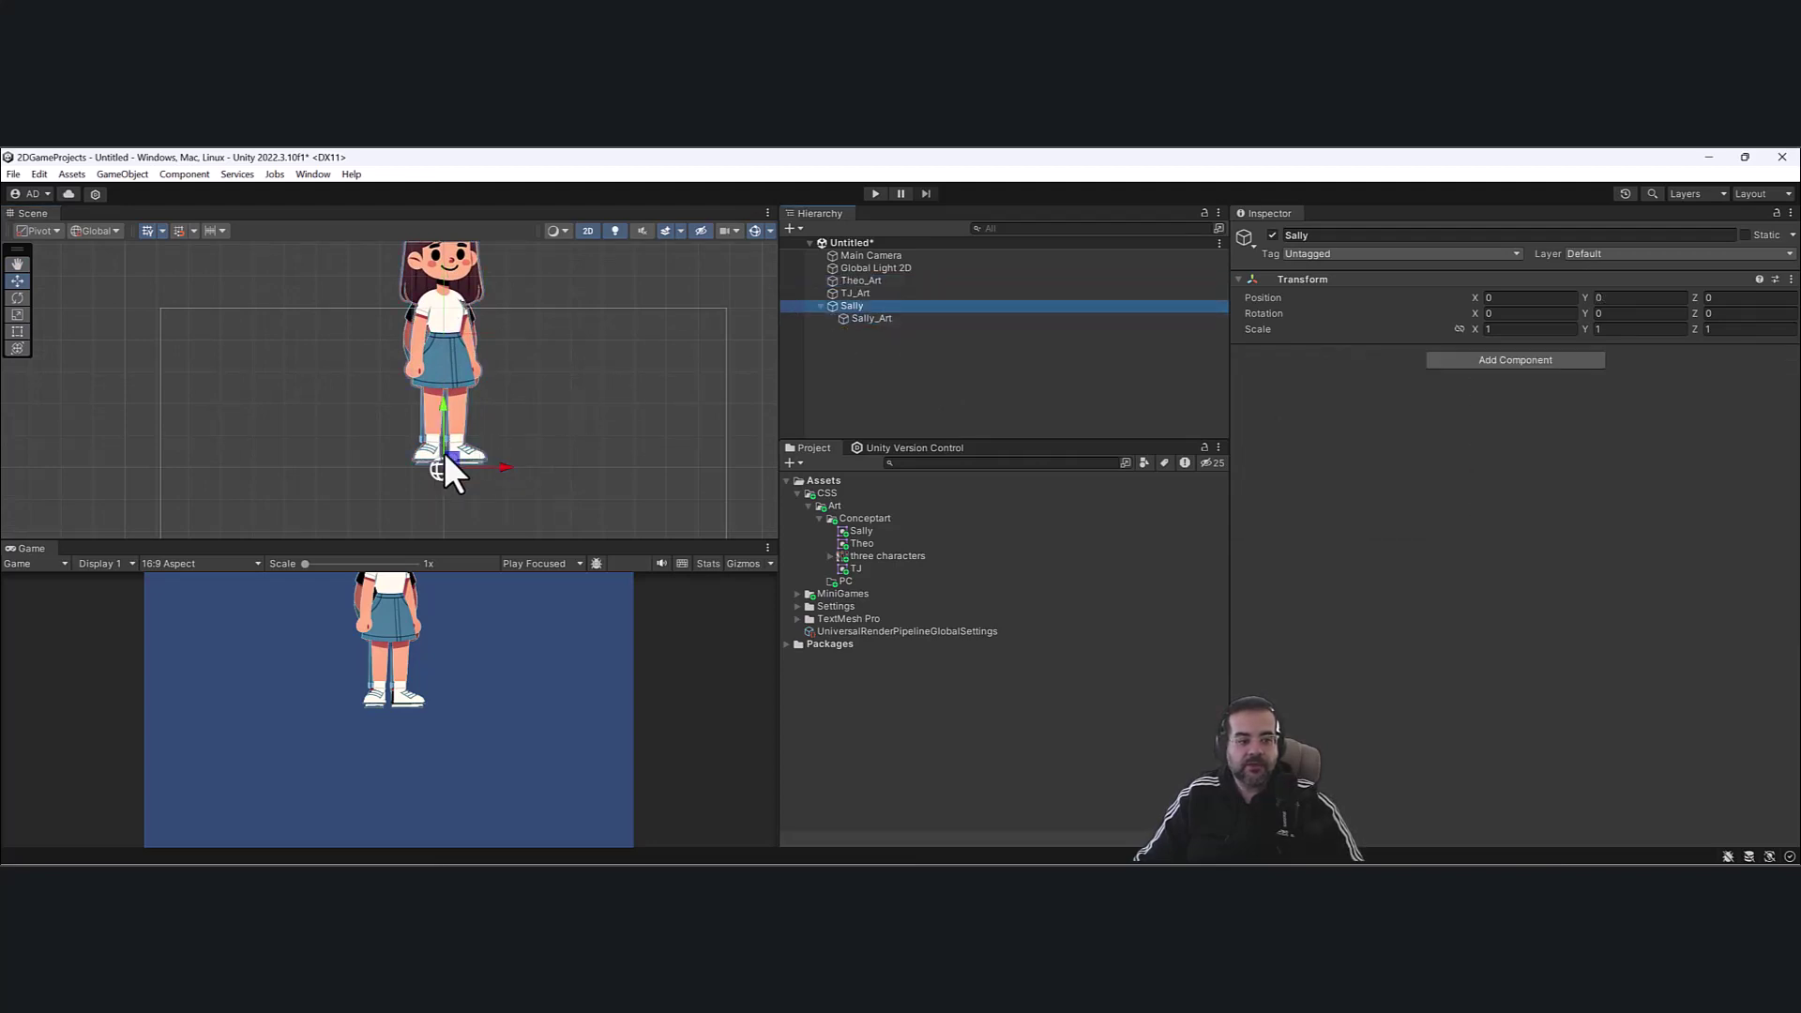
{"action": "left_click_drag", "start_coordinate": [448, 460], "coordinate": [554, 424]}
{"action": "key", "text": "ctrl+z"}
Set Sally's Transform scale to X 0.5, Y 0.5, Z 0.35.
{"action": "scroll", "coordinate": [591, 325], "scroll_direction": "down", "scroll_amount": 2}
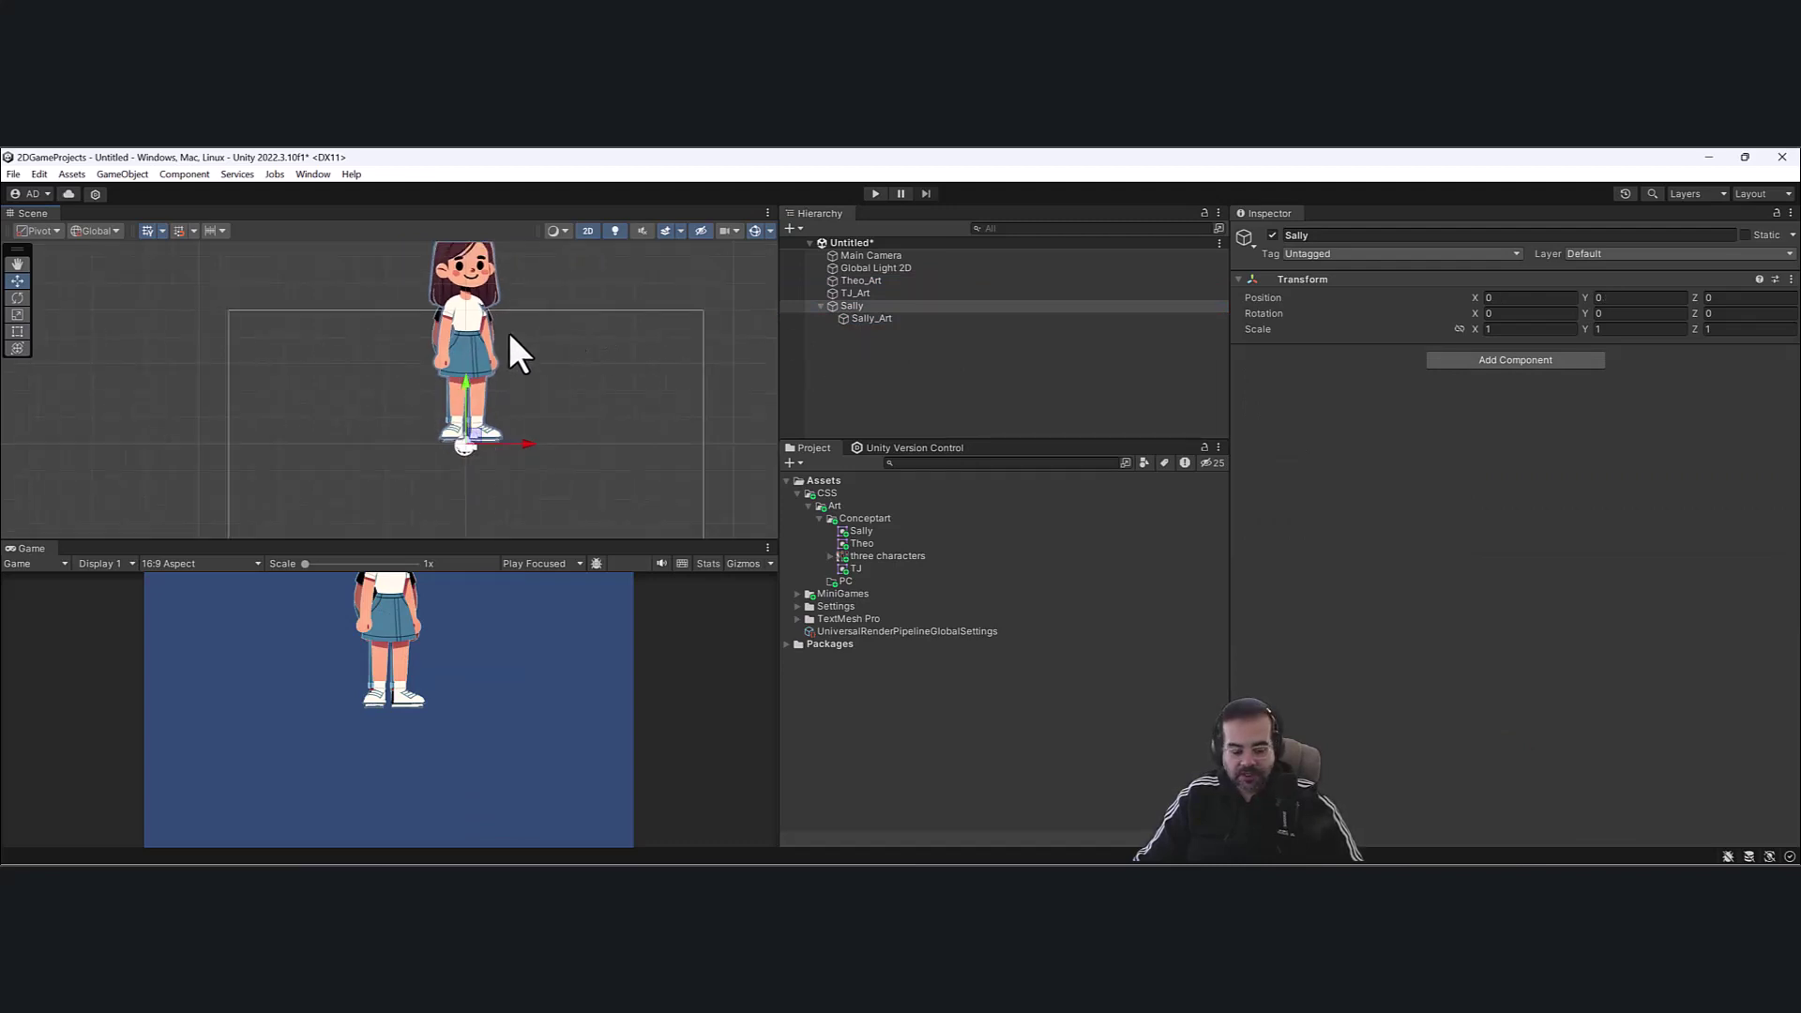
{"action": "key", "text": "r"}
{"action": "left_click_drag", "start_coordinate": [465, 441], "coordinate": [447, 466]}
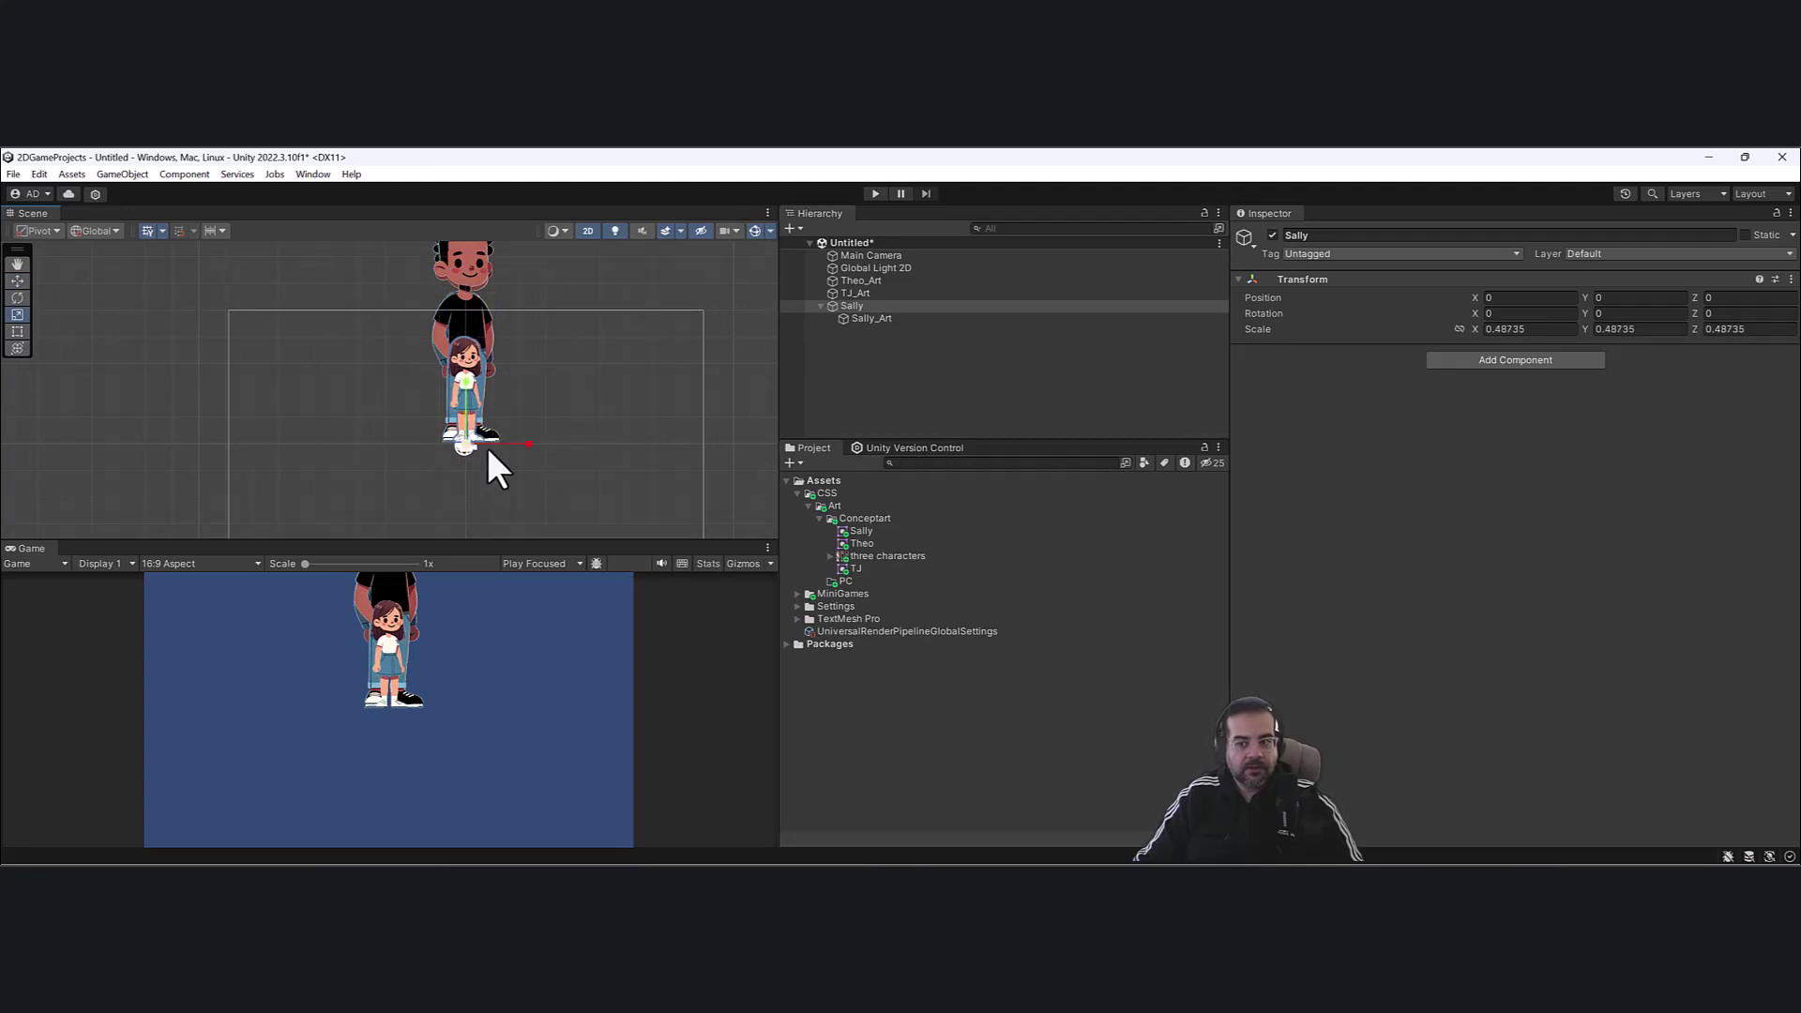
{"action": "key", "text": "ctrl+z"}
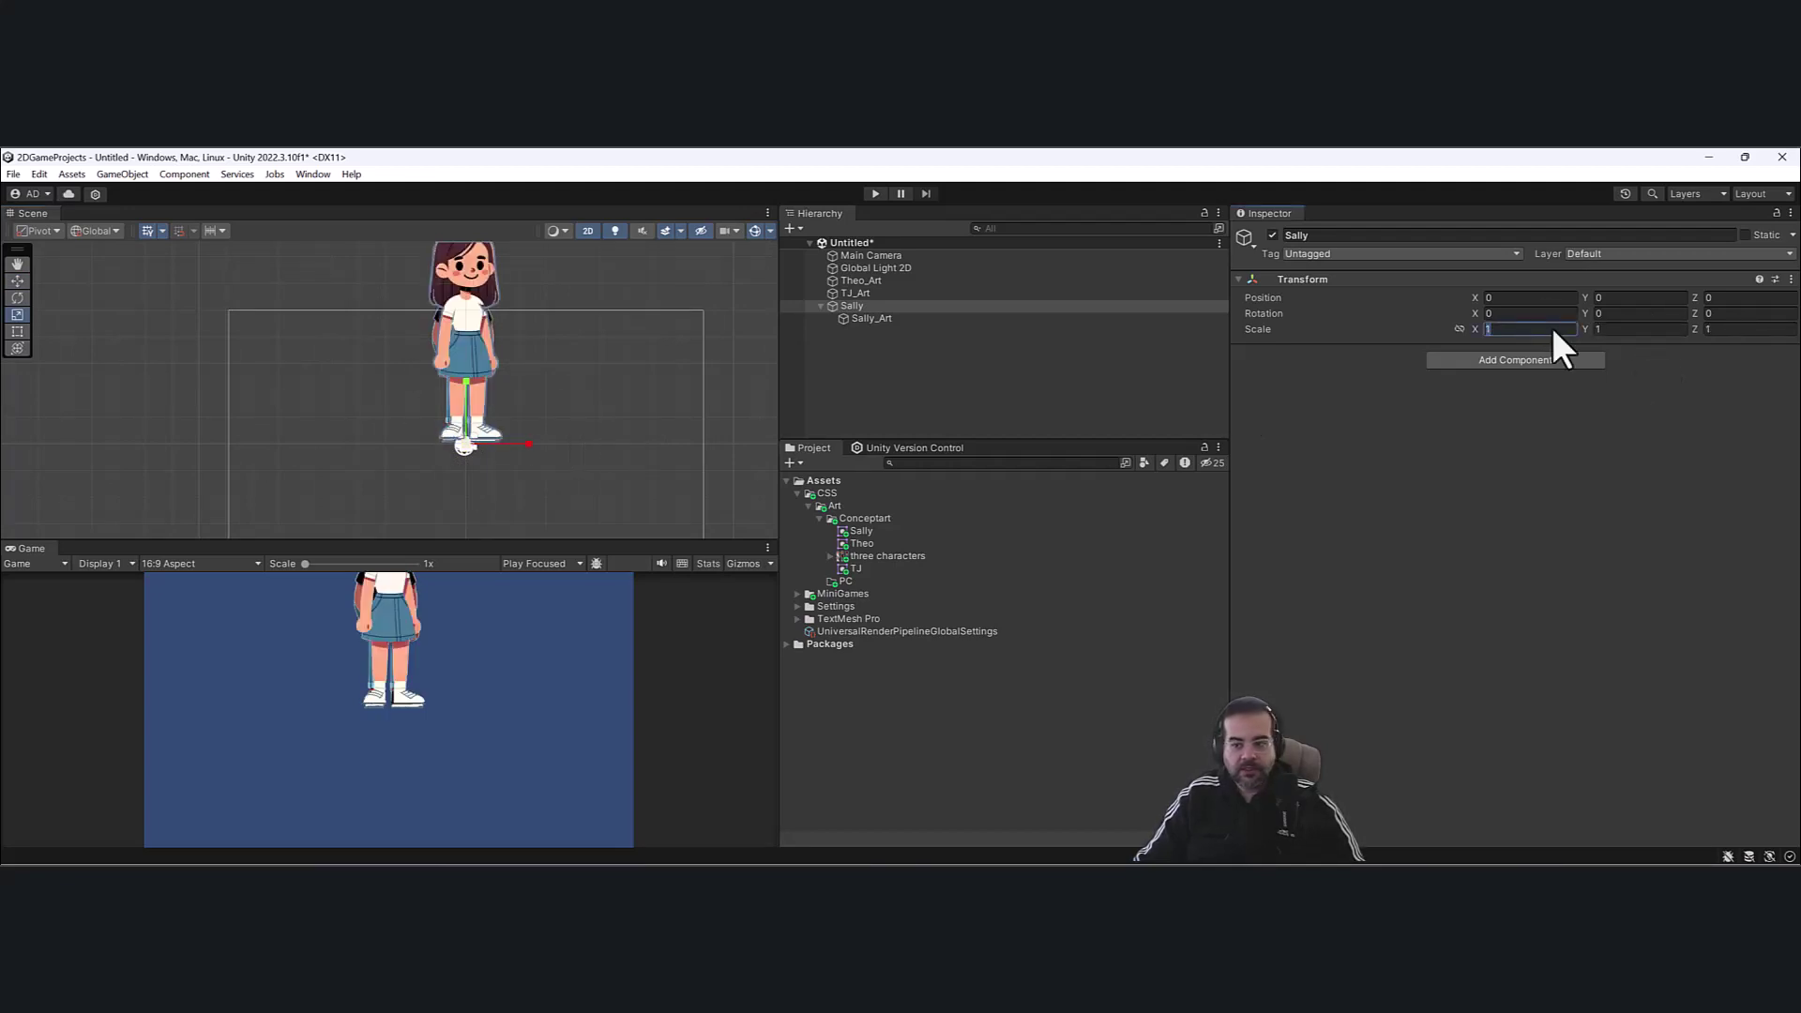
{"action": "type", "text": "3"}
{"action": "key", "text": "BackSpace"}
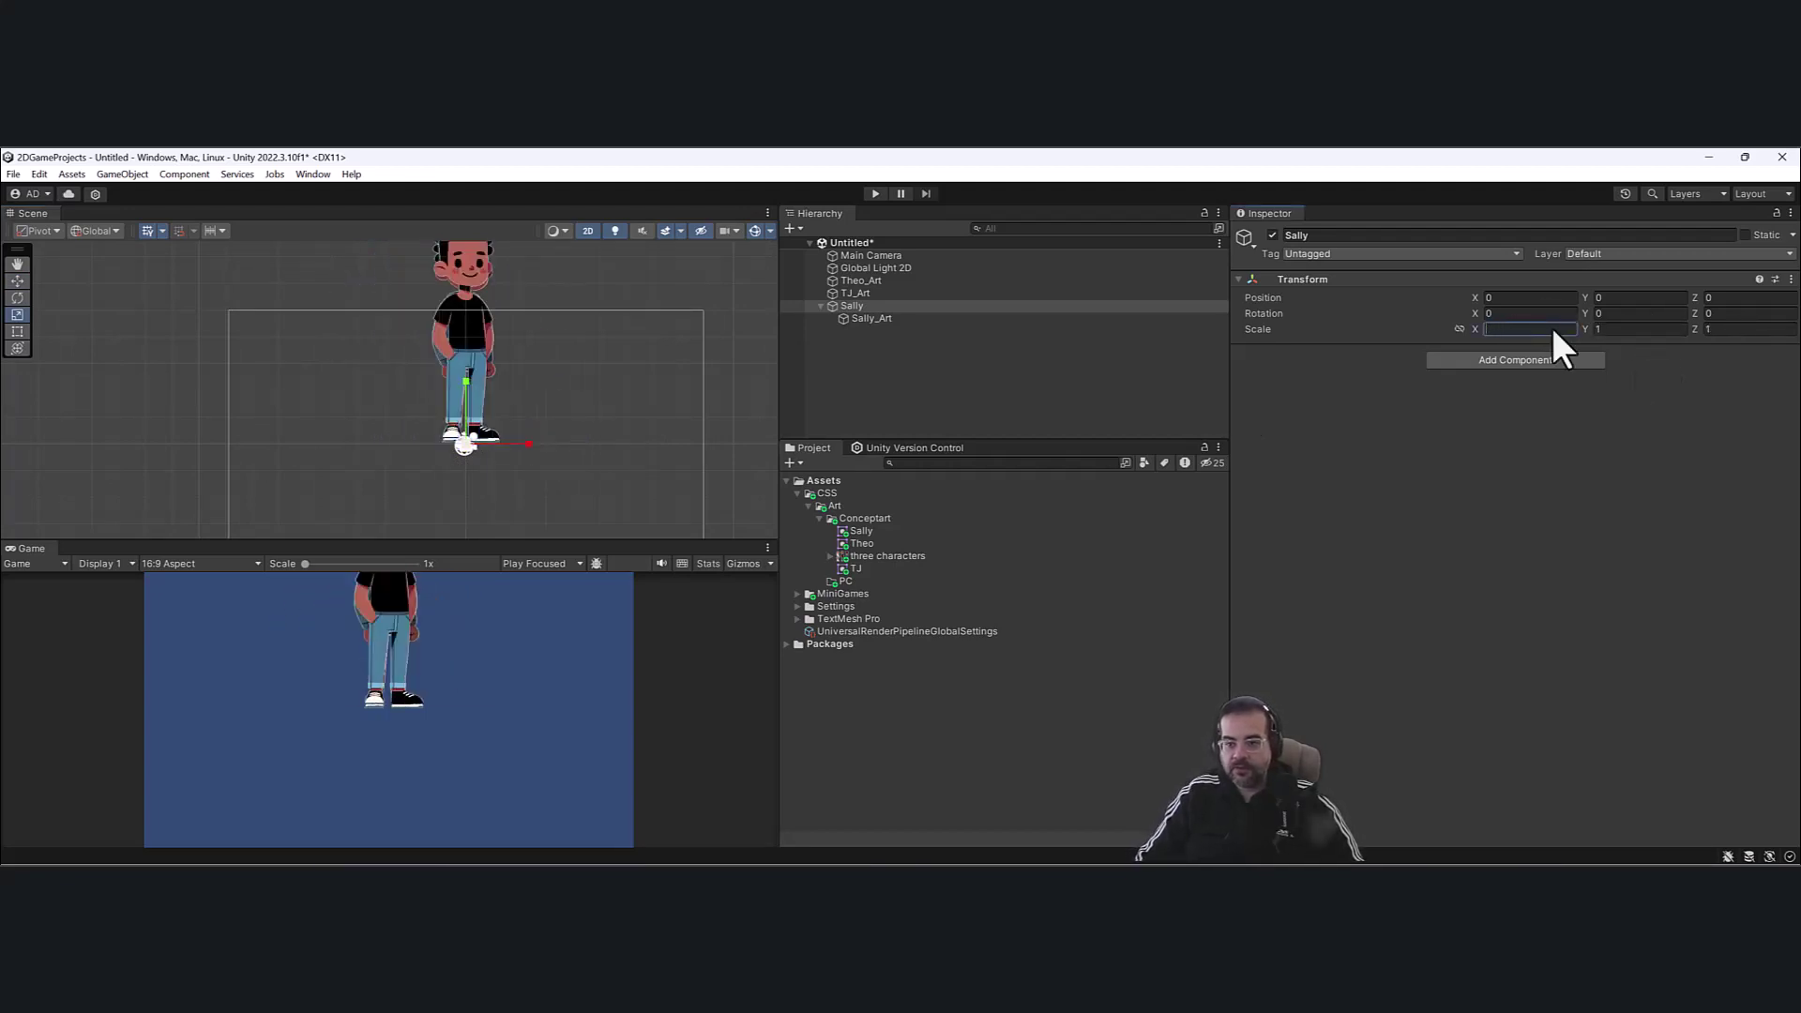
{"action": "type", "text": "0.5"}
{"action": "key", "text": "Tab"}
{"action": "type", "text": "0.5"}
{"action": "key", "text": "Tab"}
{"action": "type", "text": ".35"}
{"action": "key", "text": "Return"}
{"action": "middle_click_drag", "start_coordinate": [606, 330], "coordinate": [605, 379]}
{"action": "scroll", "coordinate": [605, 379], "scroll_direction": "up", "scroll_amount": 1}
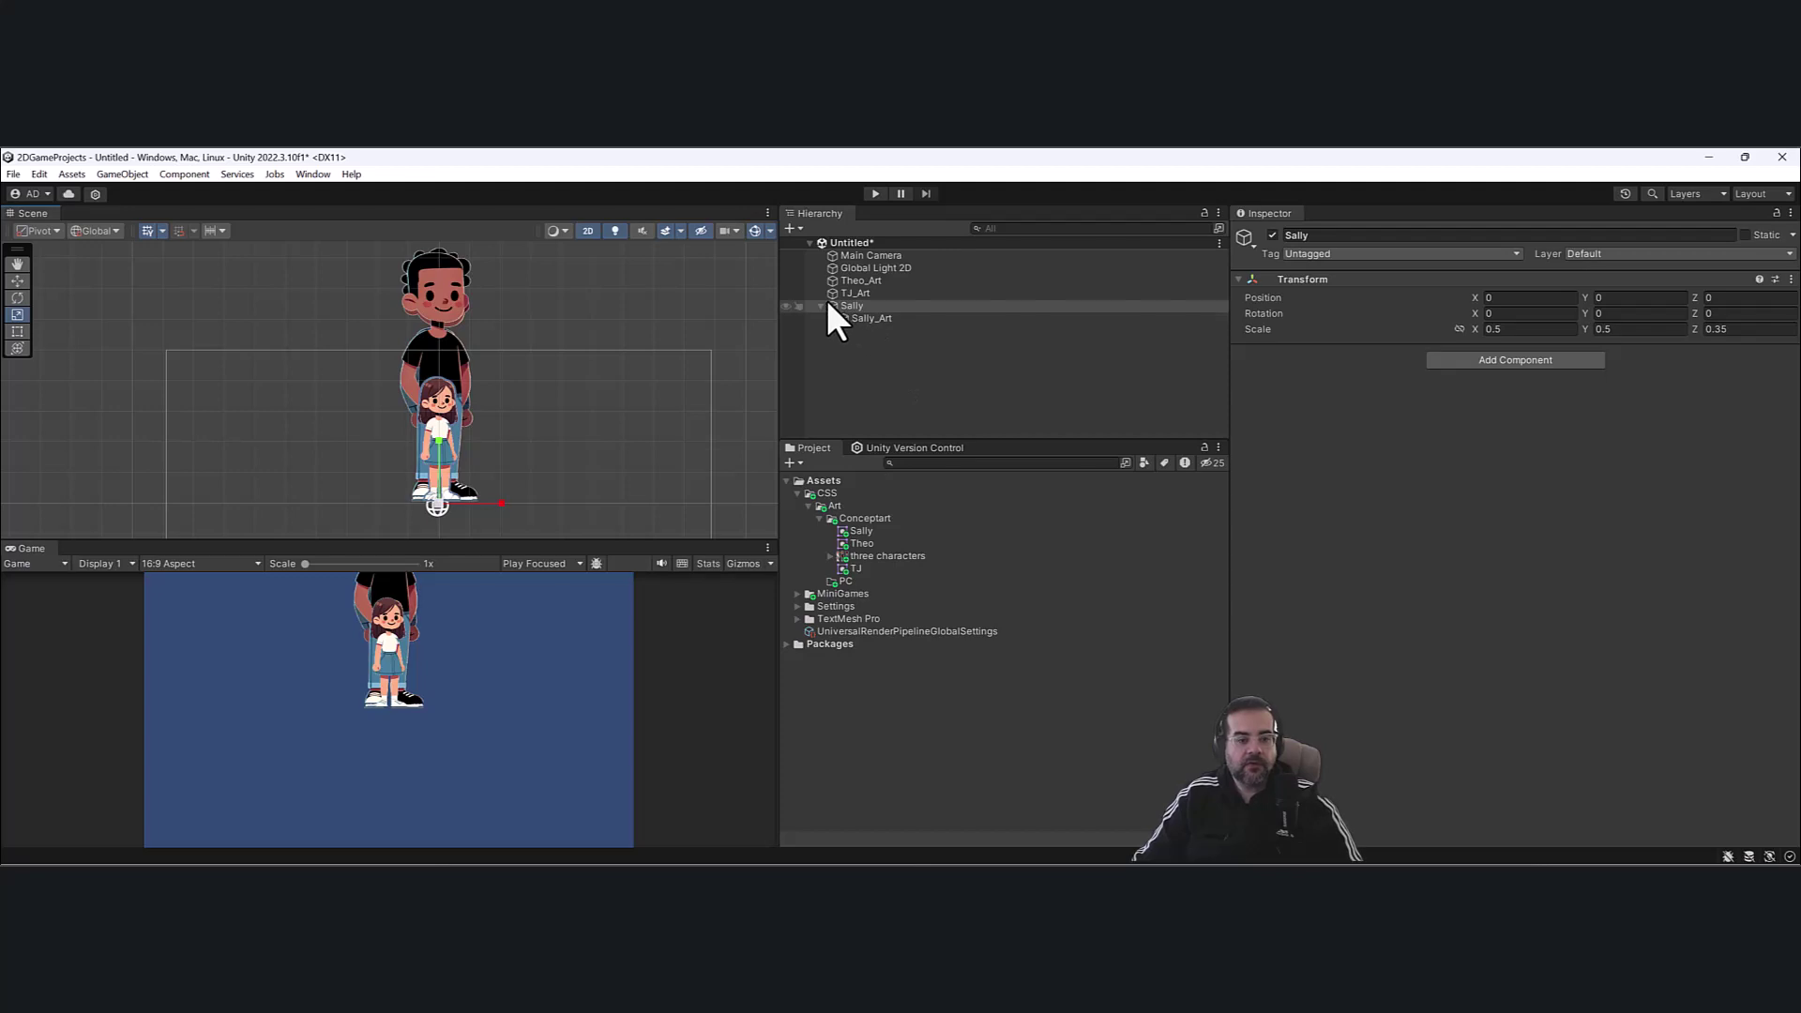
Create a Prefabs folder under PC and save Sally into it as a prefab.
{"action": "left_click", "coordinate": [821, 306]}
{"action": "right_click", "coordinate": [878, 581]}
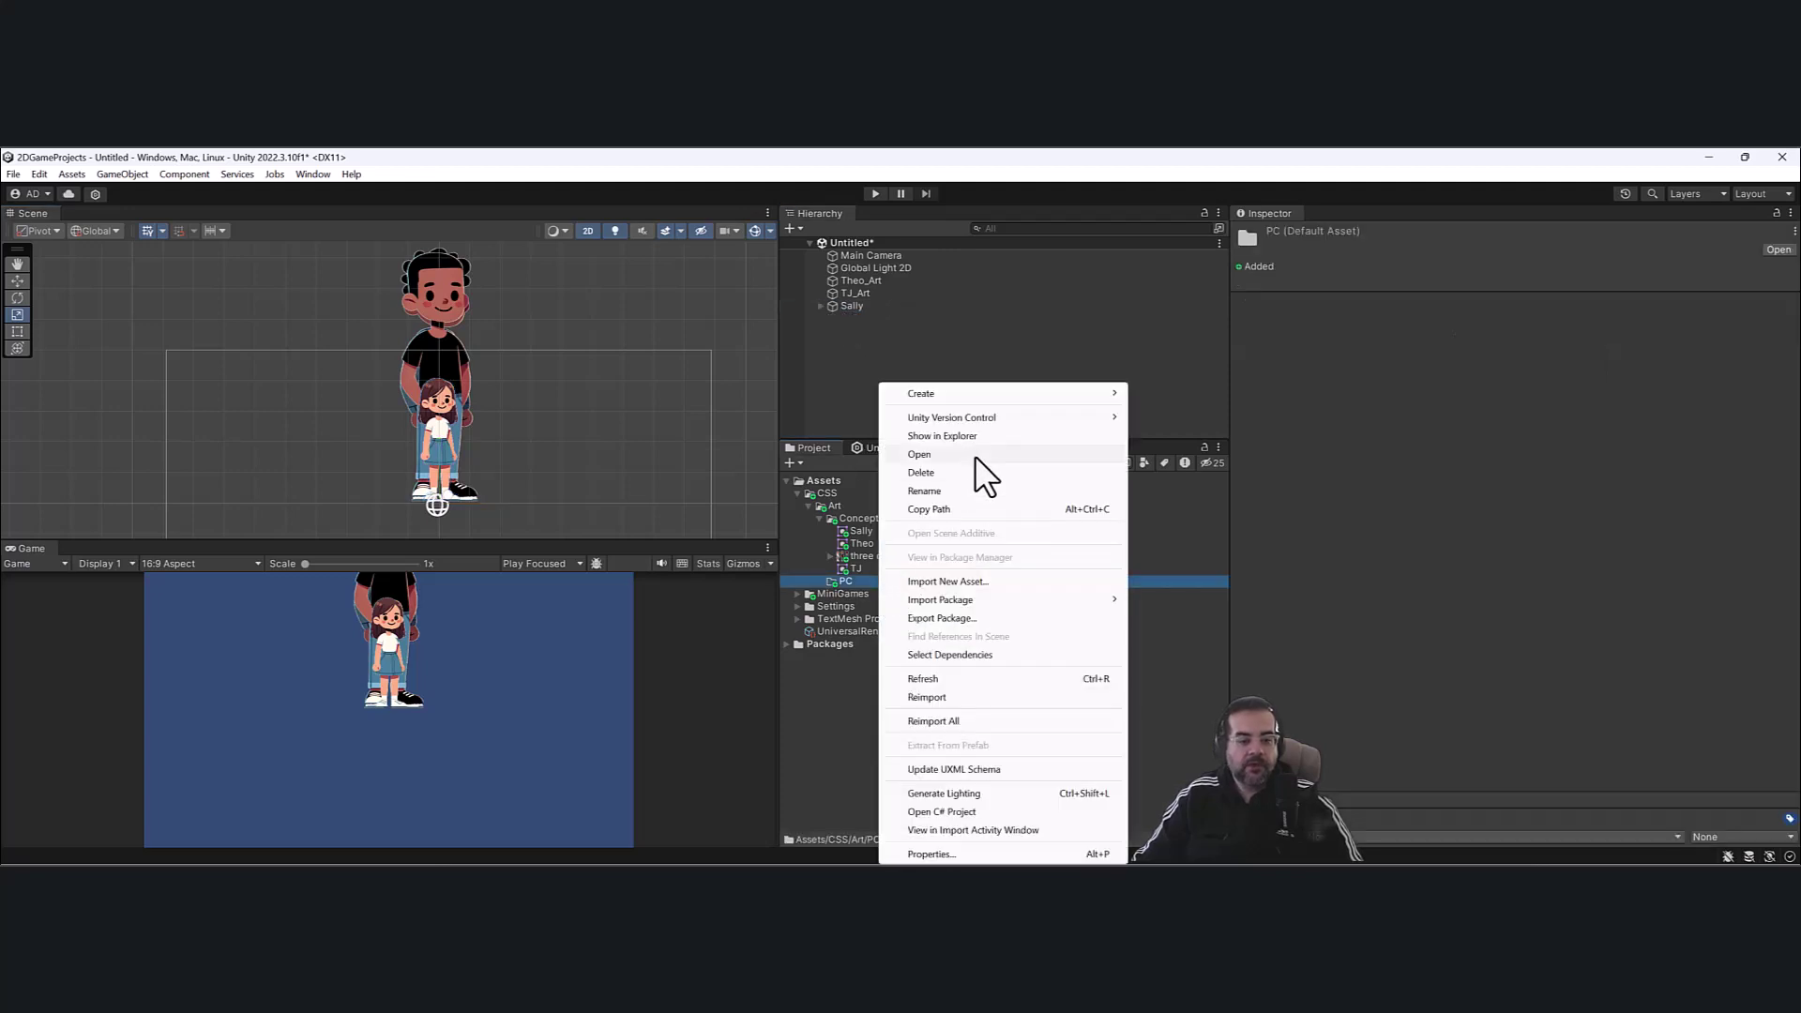
{"action": "mouse_move", "coordinate": [989, 390]}
{"action": "left_click", "coordinate": [1268, 194]}
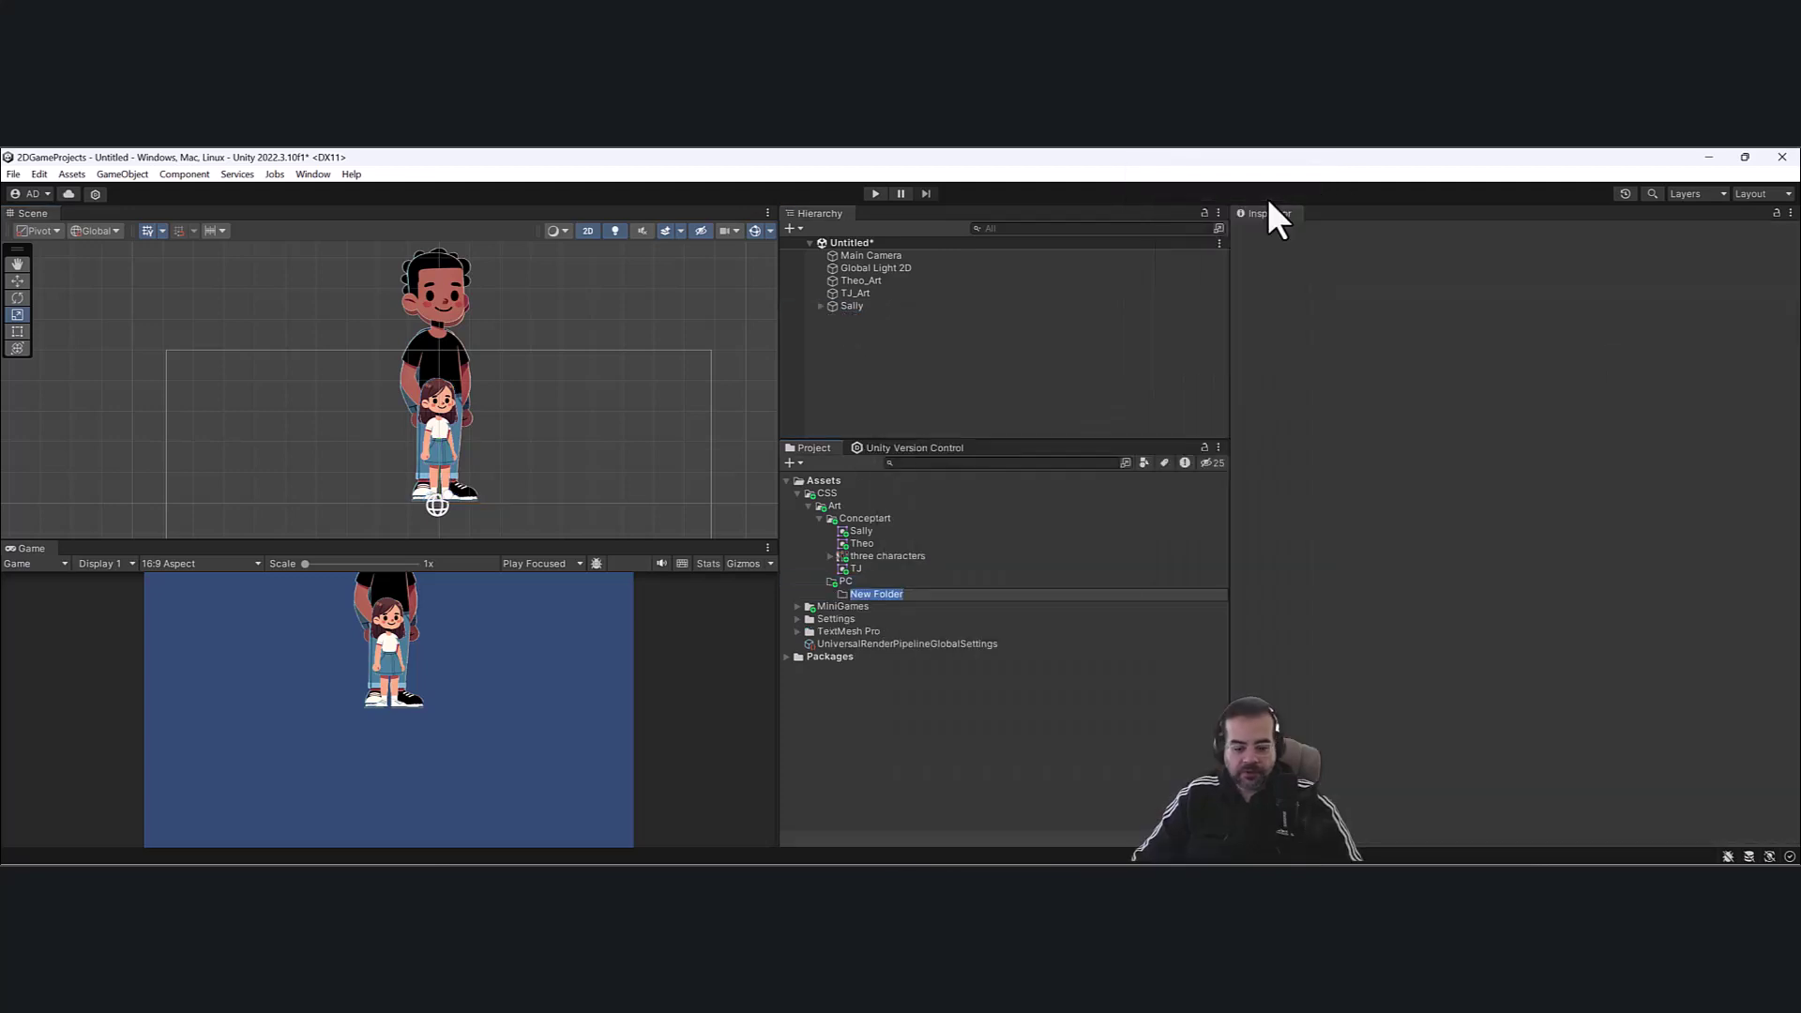
{"action": "type", "text": "Prefabs"}
{"action": "key", "text": "Return"}
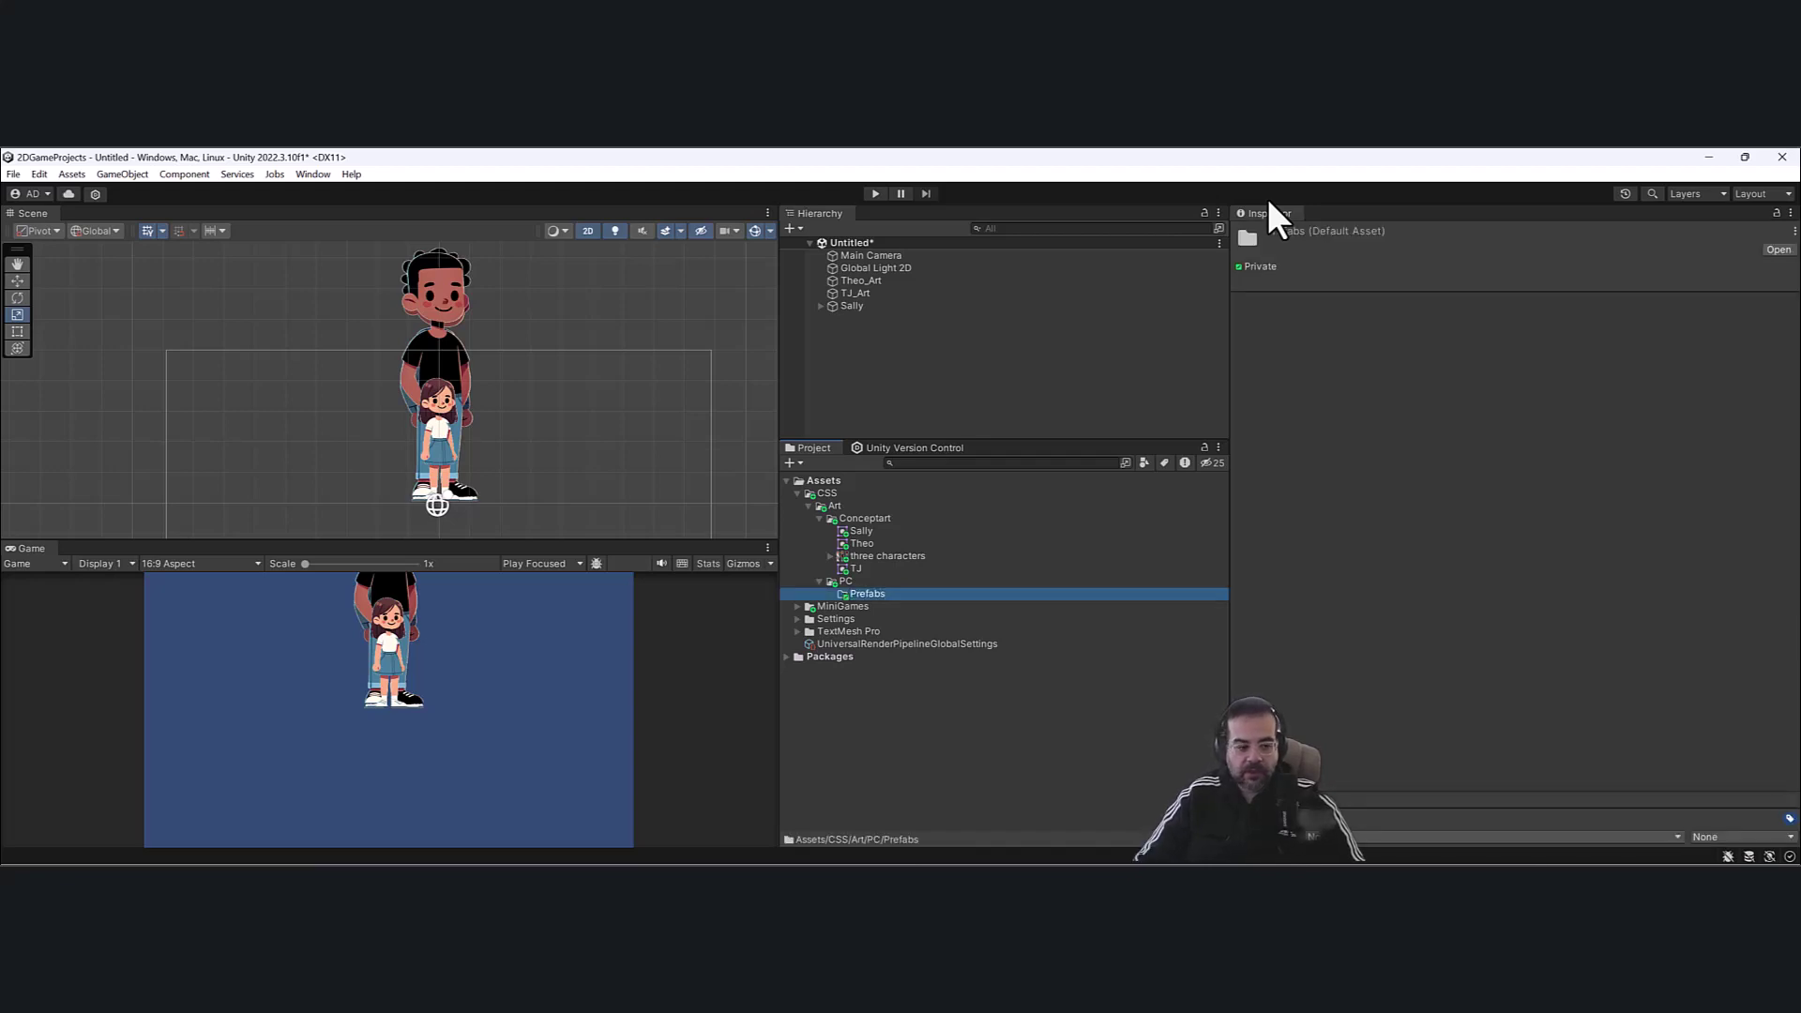
{"action": "left_click", "coordinate": [878, 306]}
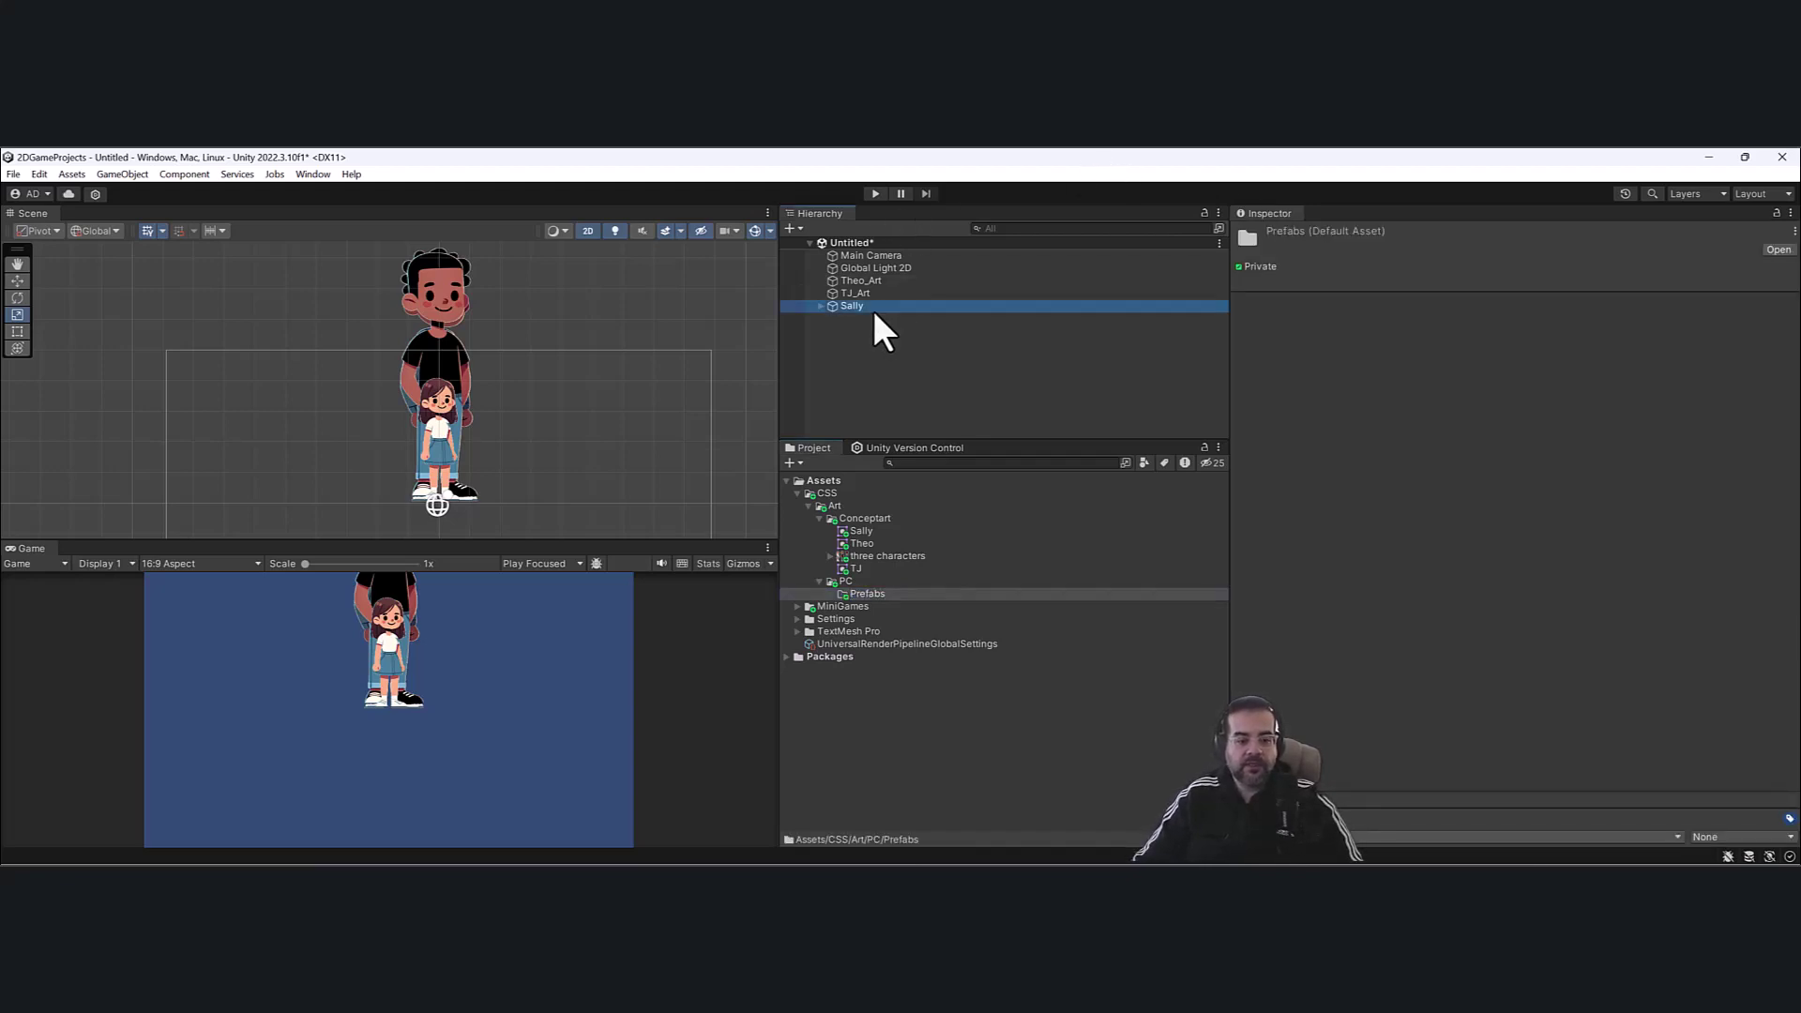
{"action": "left_click_drag", "start_coordinate": [866, 309], "coordinate": [884, 599]}
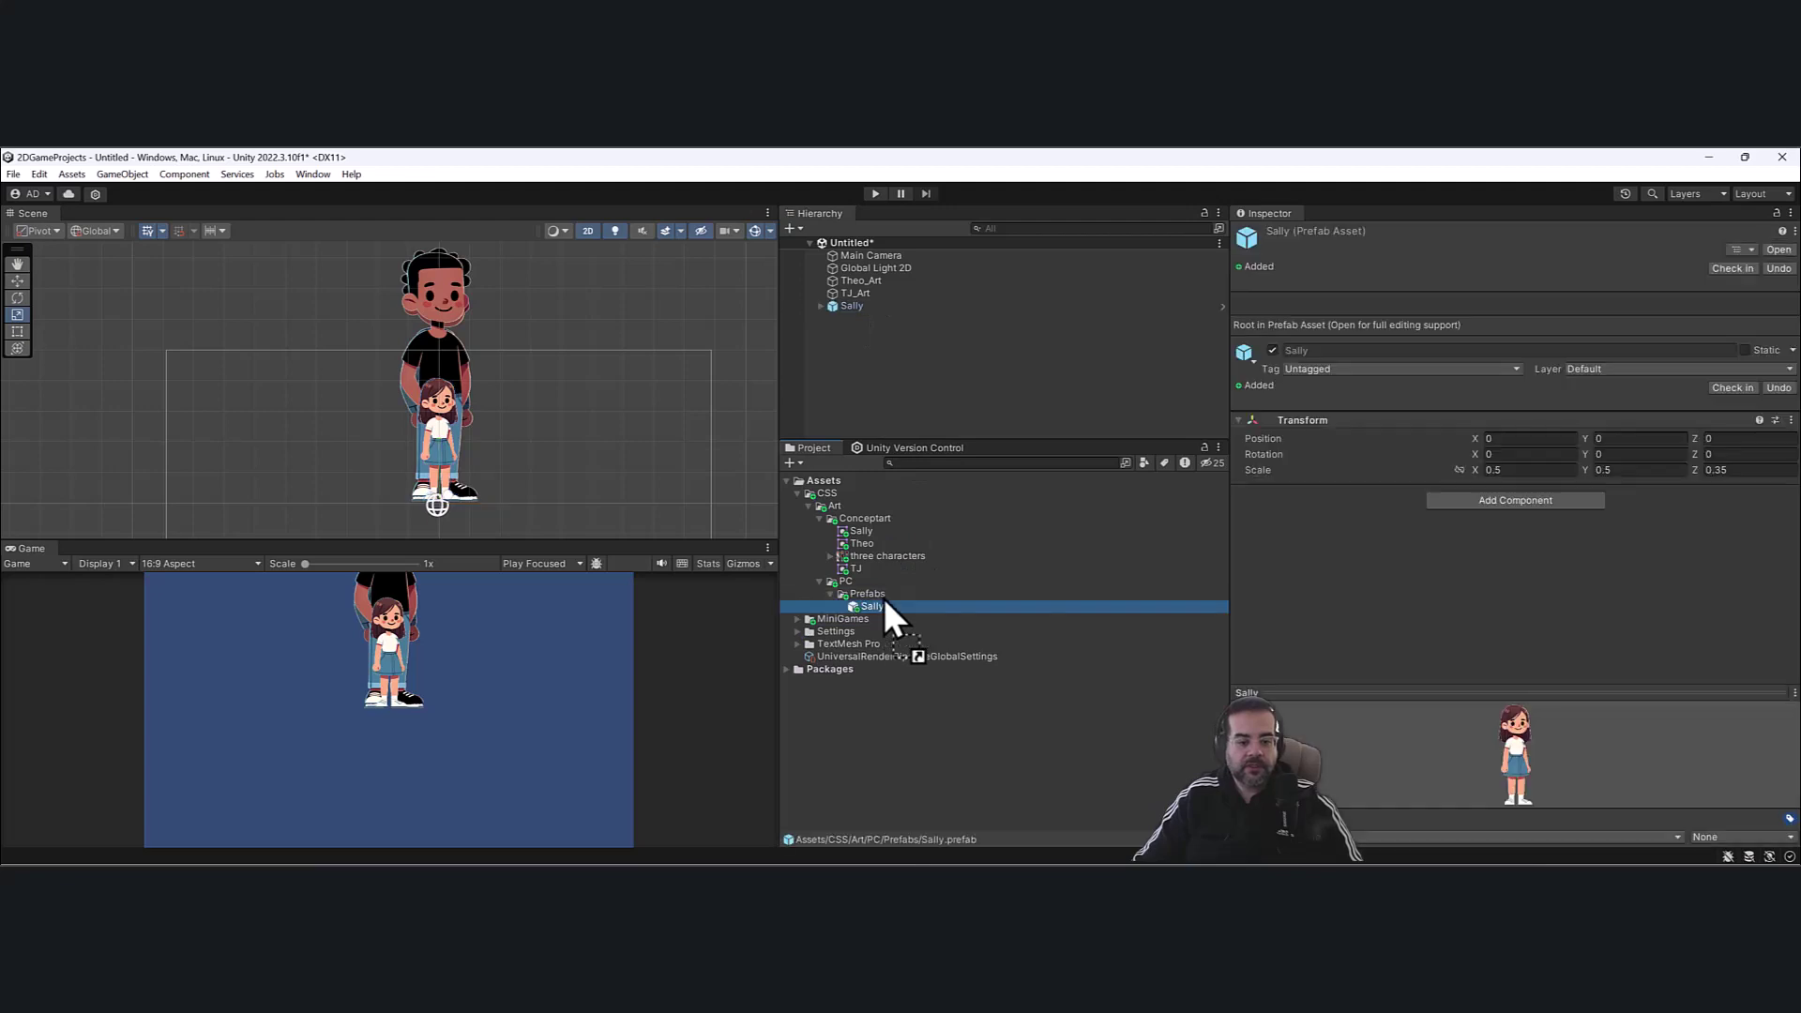
Add an empty GameObject to the scene and duplicate it.
{"action": "left_click", "coordinate": [889, 362]}
{"action": "right_click", "coordinate": [847, 344]}
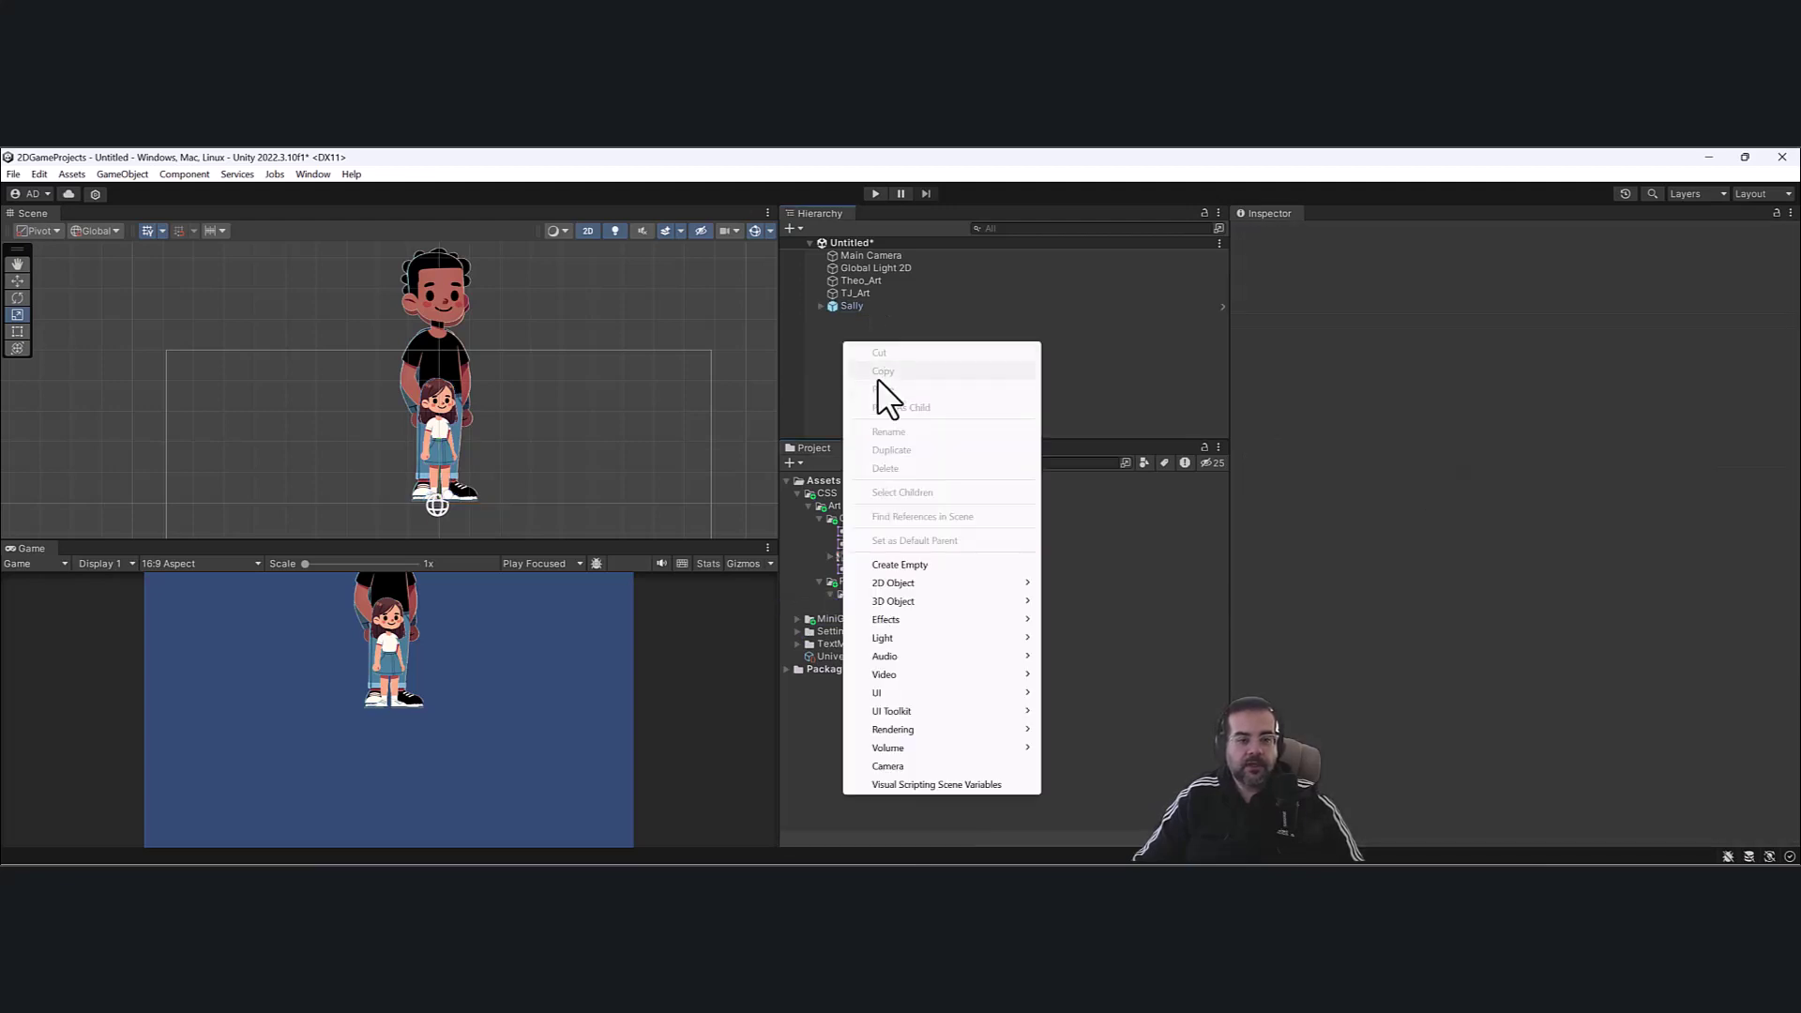
{"action": "left_click", "coordinate": [900, 561]}
{"action": "left_click", "coordinate": [874, 319]}
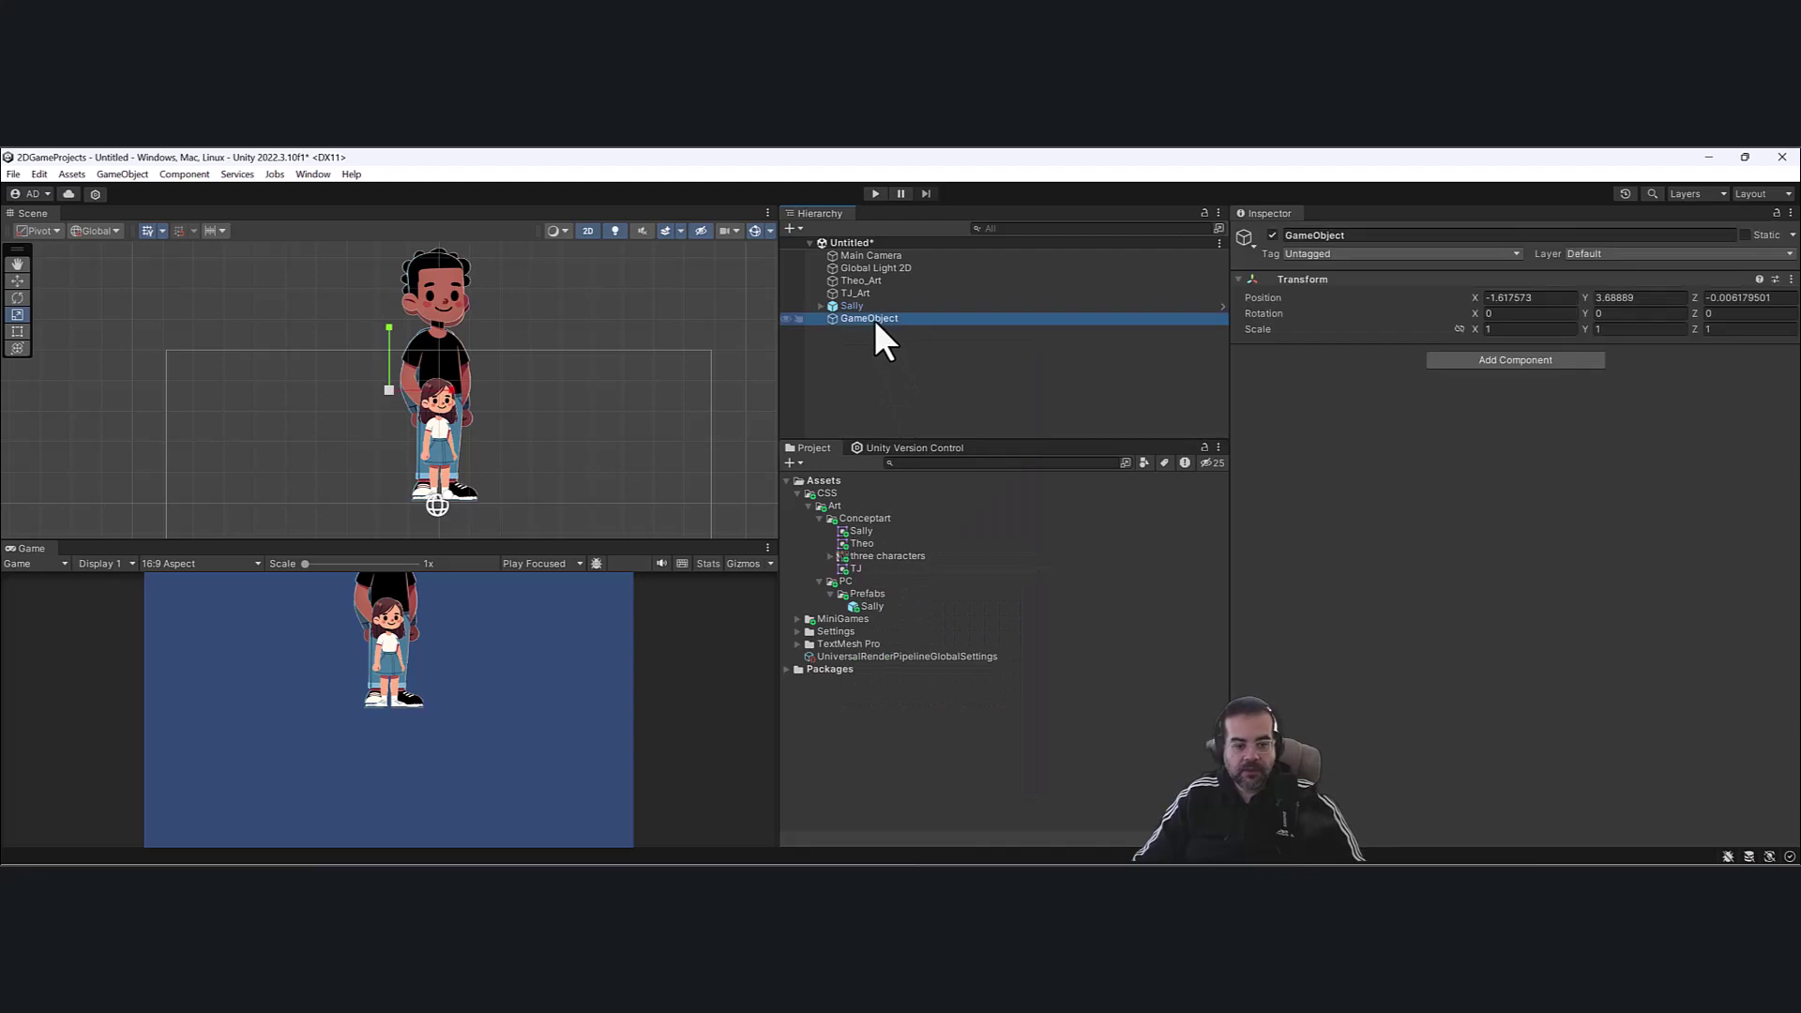
{"action": "key", "text": "ctrl+d"}
Delete Sally from the scene, plus a test Sally prefab instance.
{"action": "left_click", "coordinate": [850, 306]}
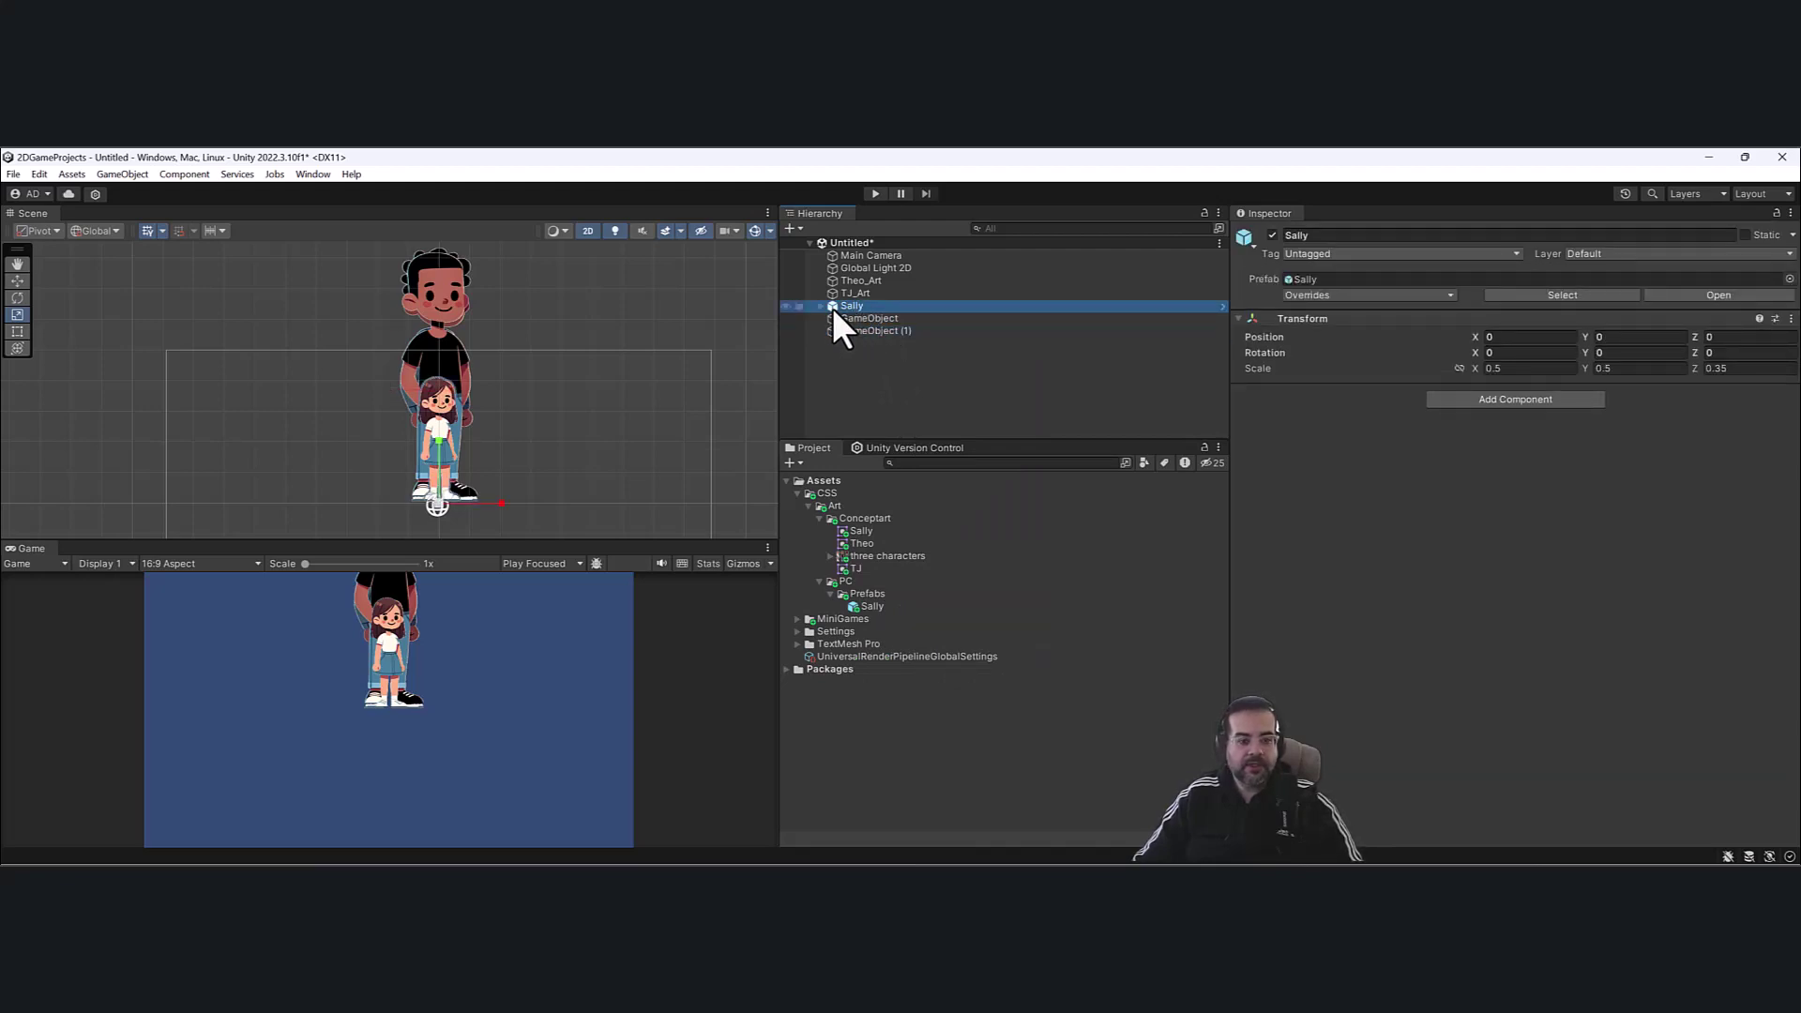
{"action": "left_click", "coordinate": [949, 318]}
{"action": "left_click", "coordinate": [939, 305]}
{"action": "key", "text": "Delete"}
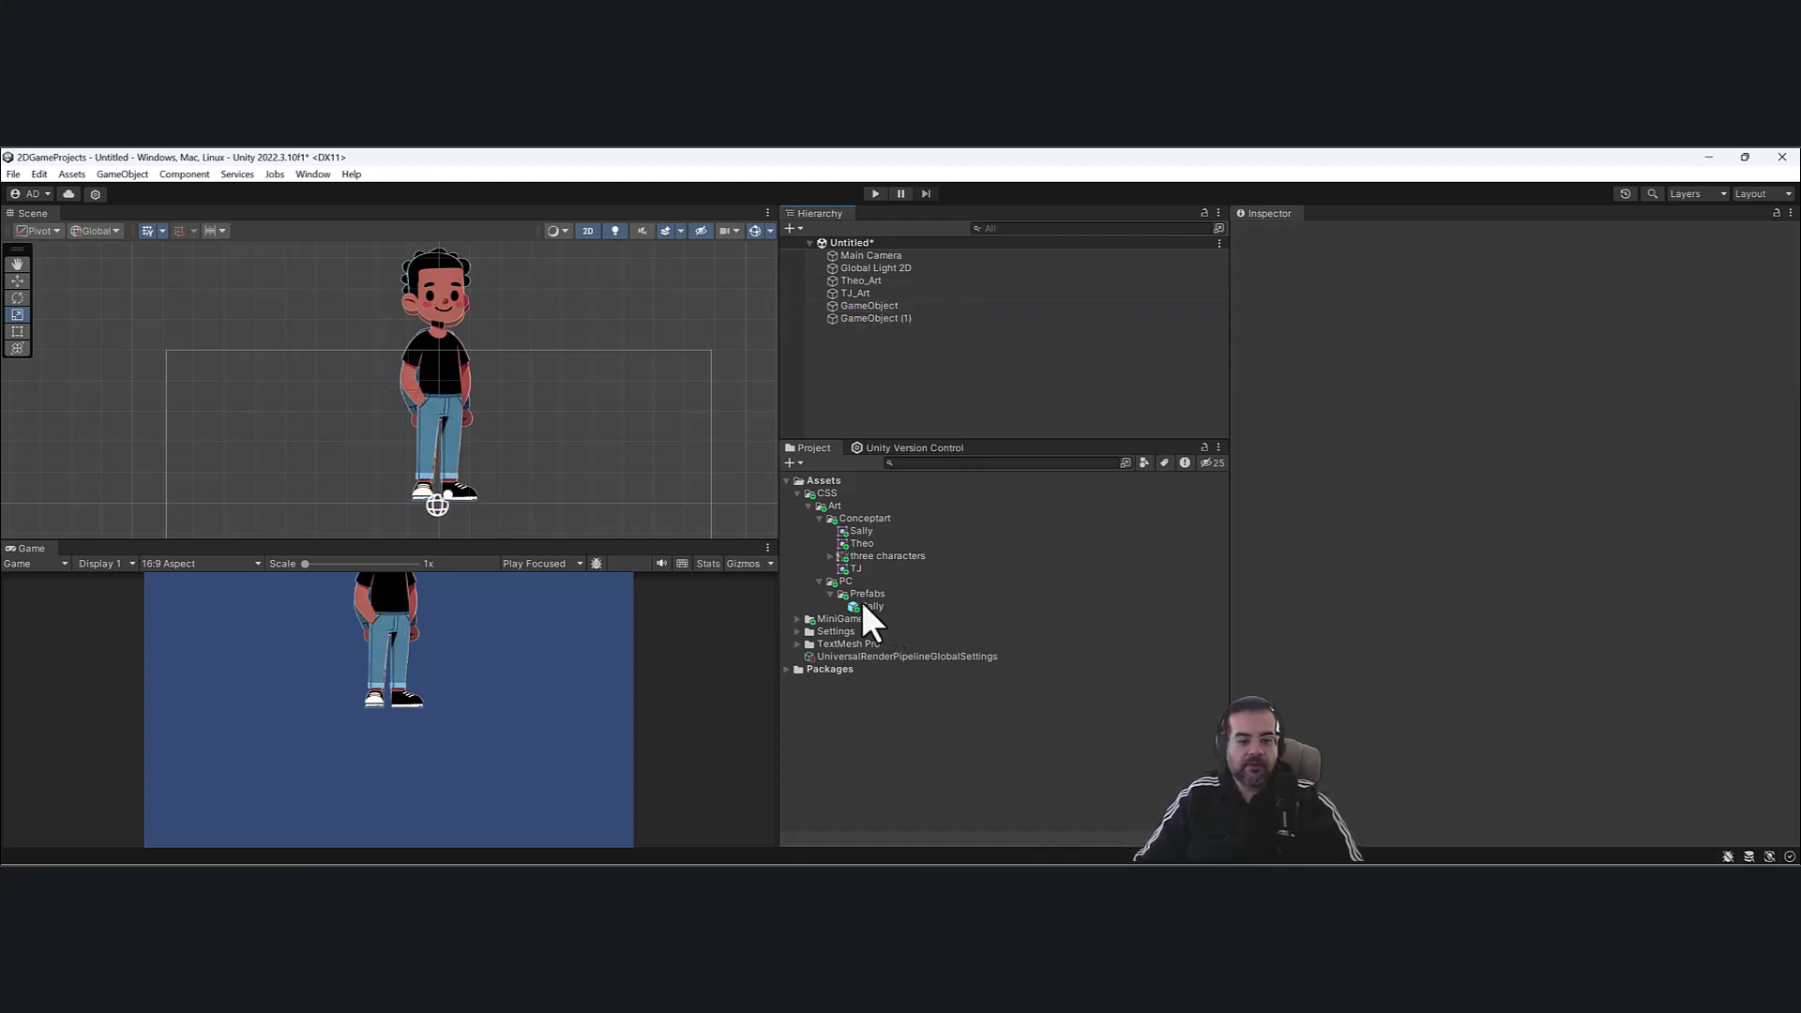
{"action": "left_click_drag", "start_coordinate": [861, 606], "coordinate": [948, 357]}
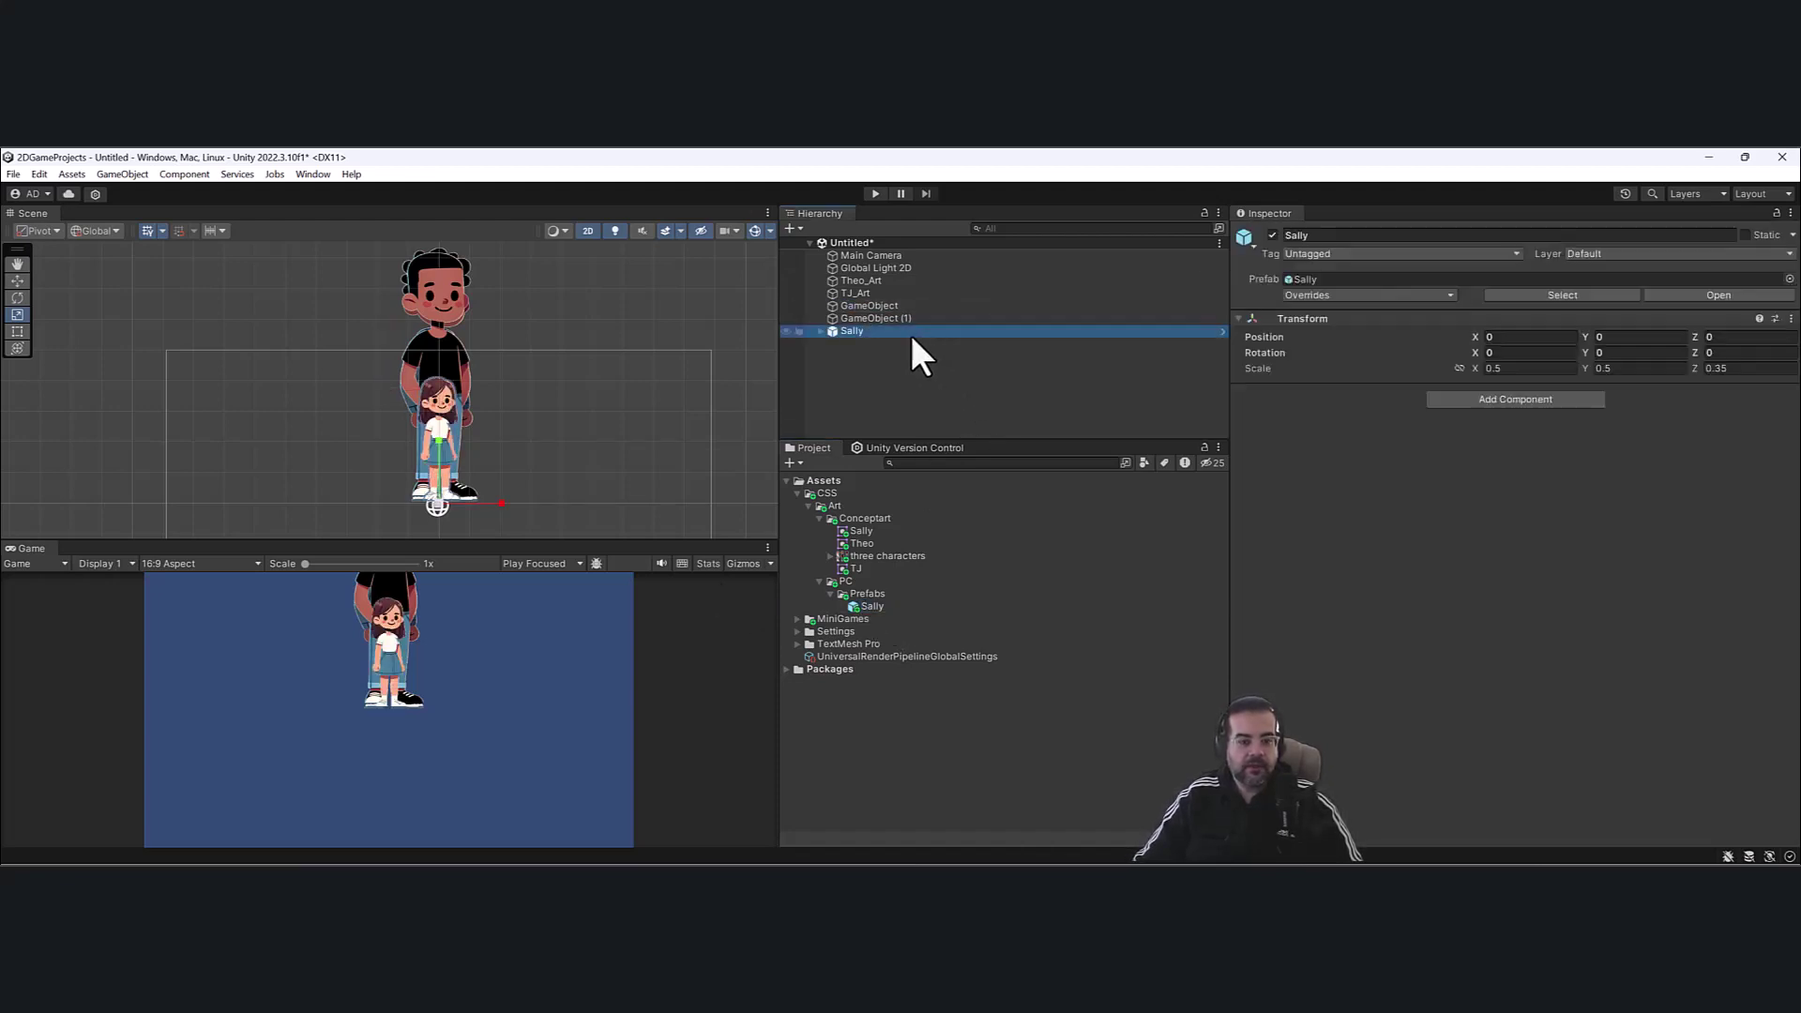
{"action": "left_click", "coordinate": [821, 331]}
{"action": "left_click", "coordinate": [874, 343]}
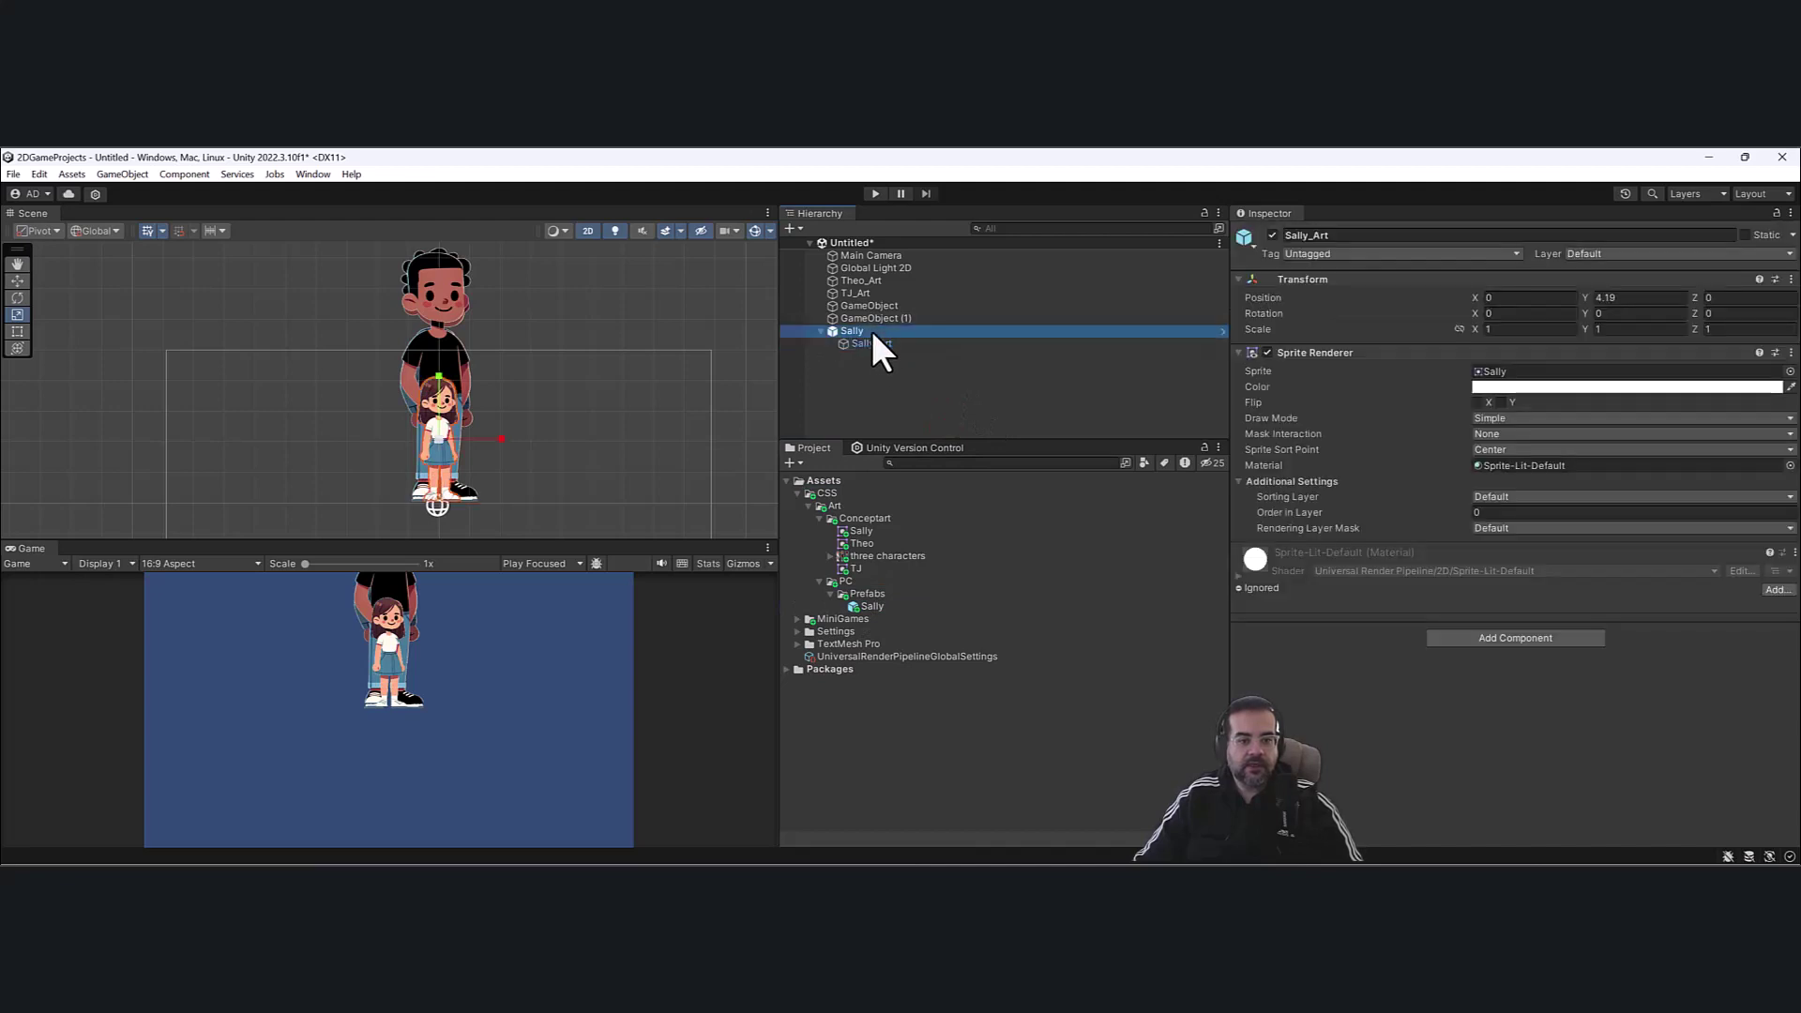
{"action": "left_click", "coordinate": [870, 332]}
{"action": "key", "text": "Delete"}
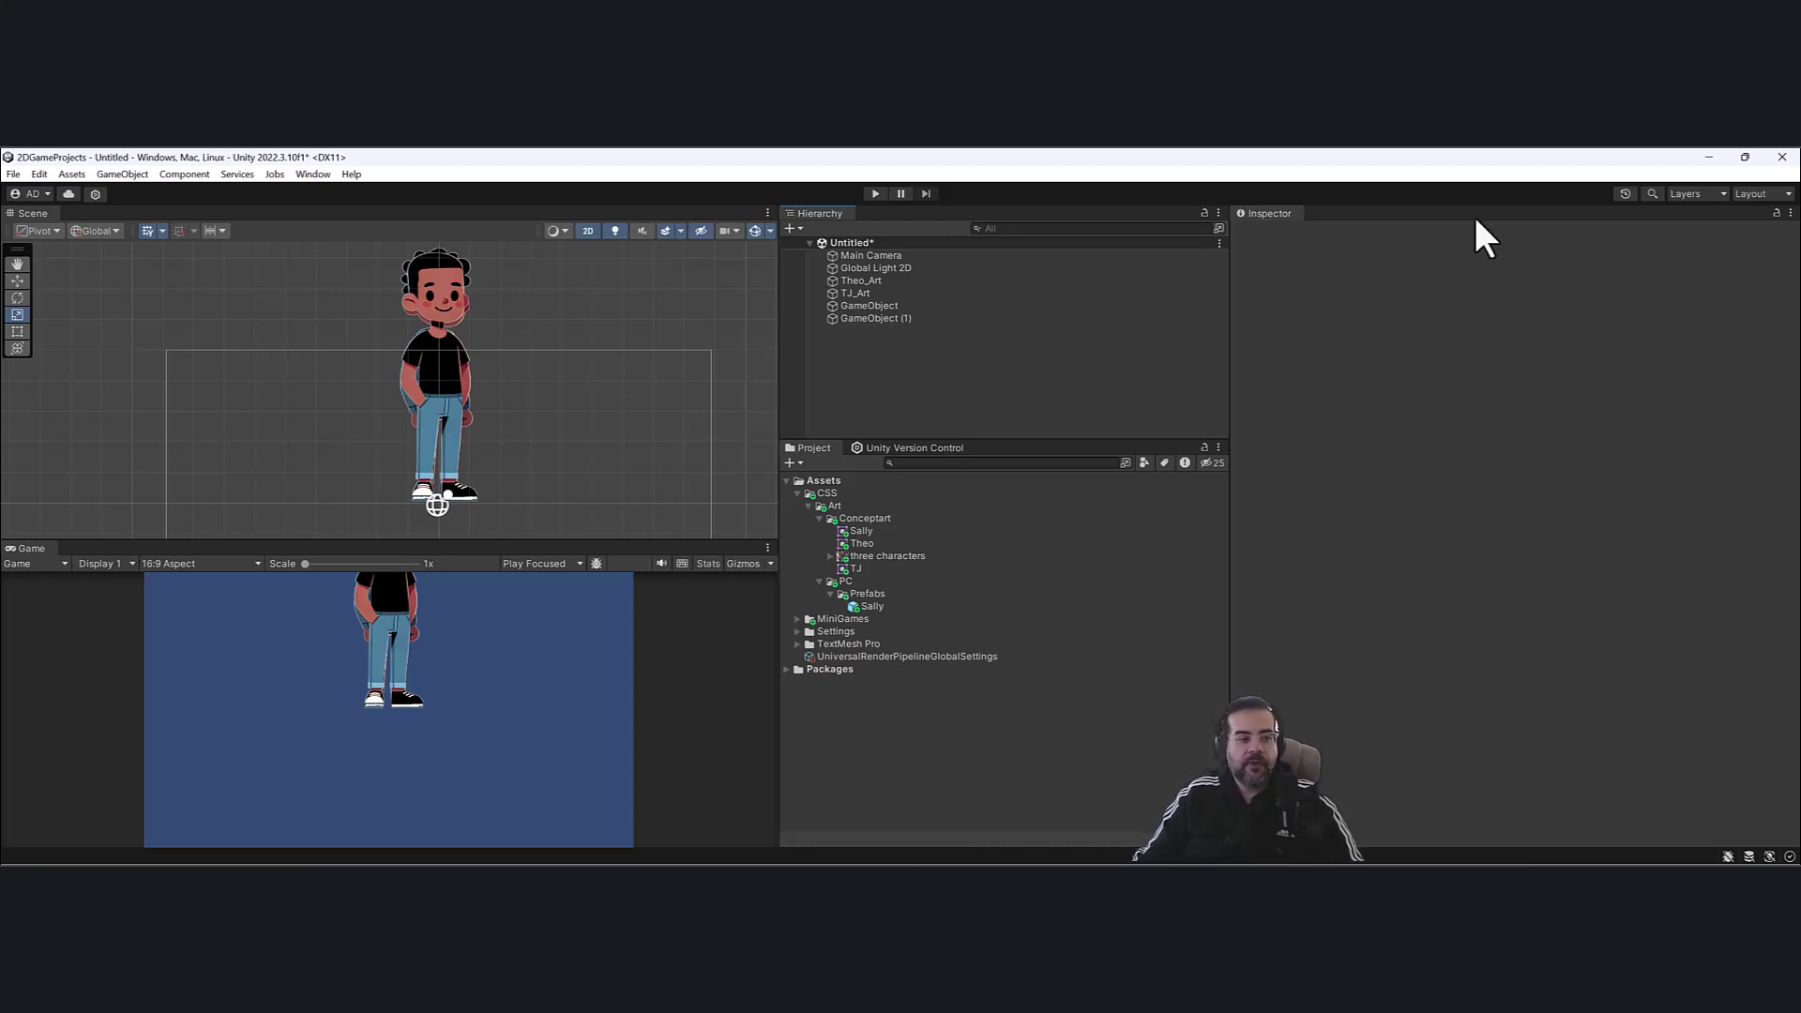
Rename the two empty GameObjects to Theo and TJ.
{"action": "left_click", "coordinate": [873, 281]}
{"action": "left_click", "coordinate": [864, 280]}
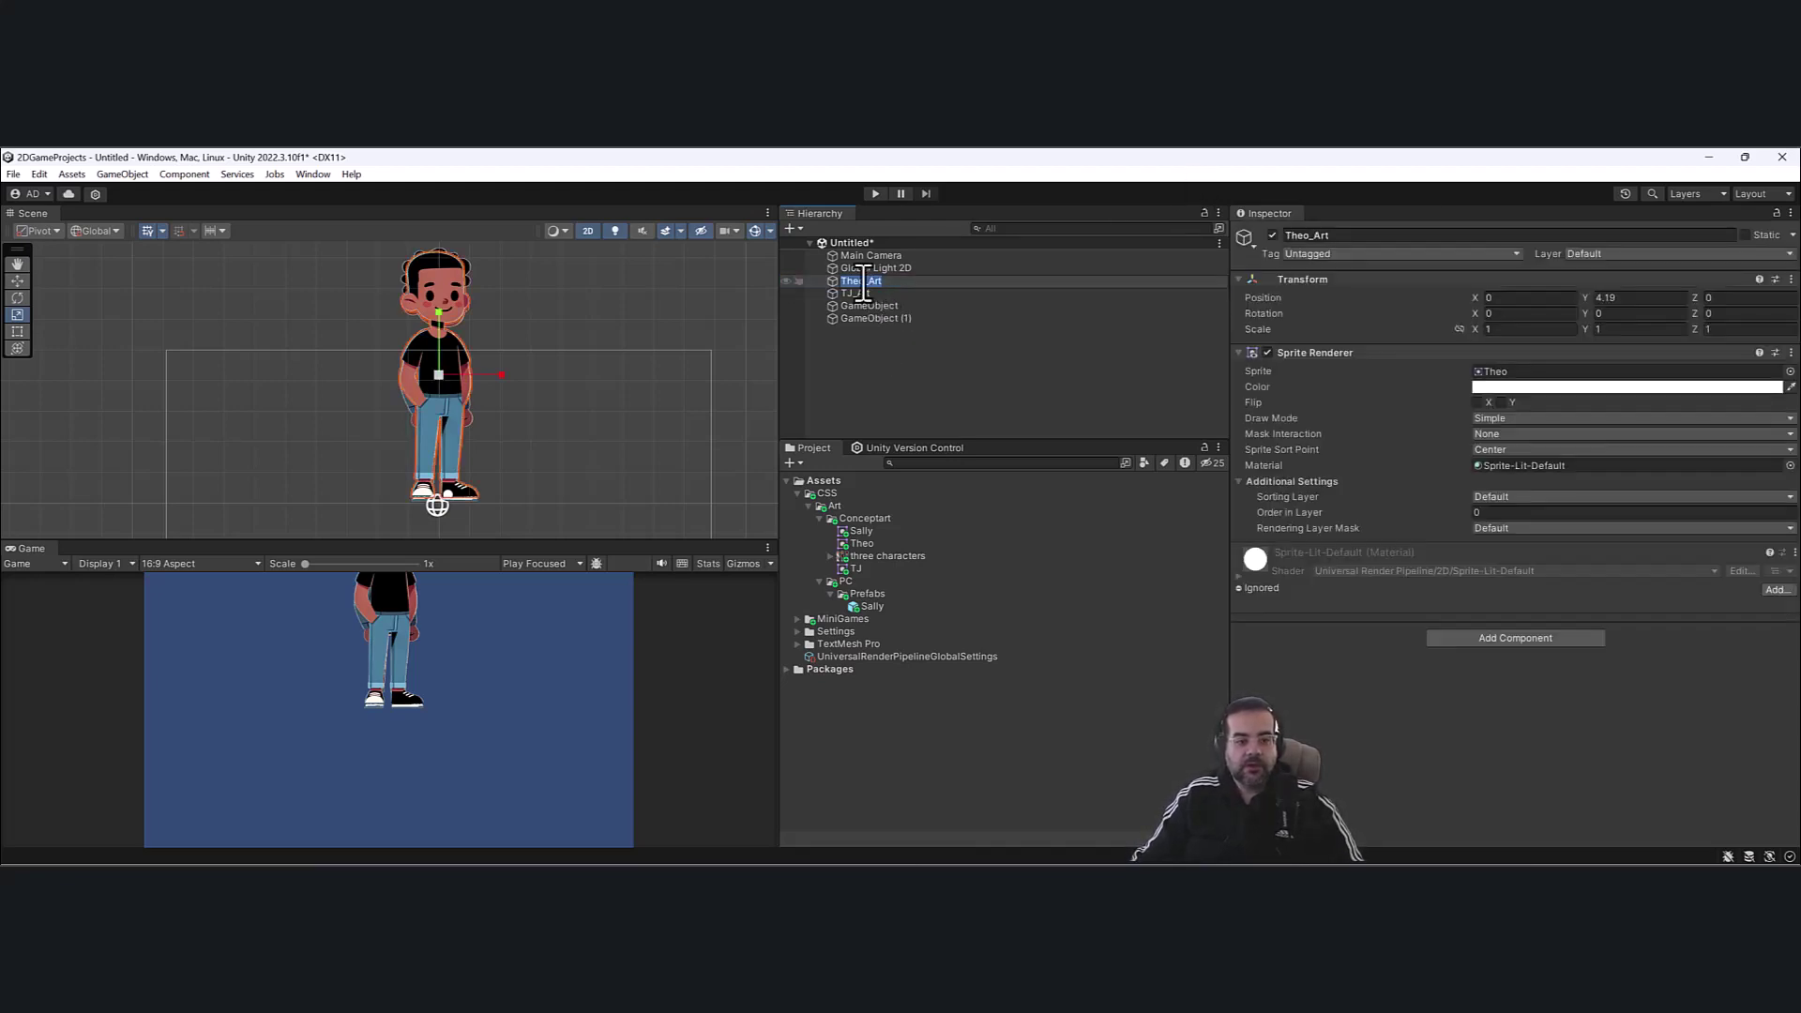
{"action": "left_click", "coordinate": [880, 305]}
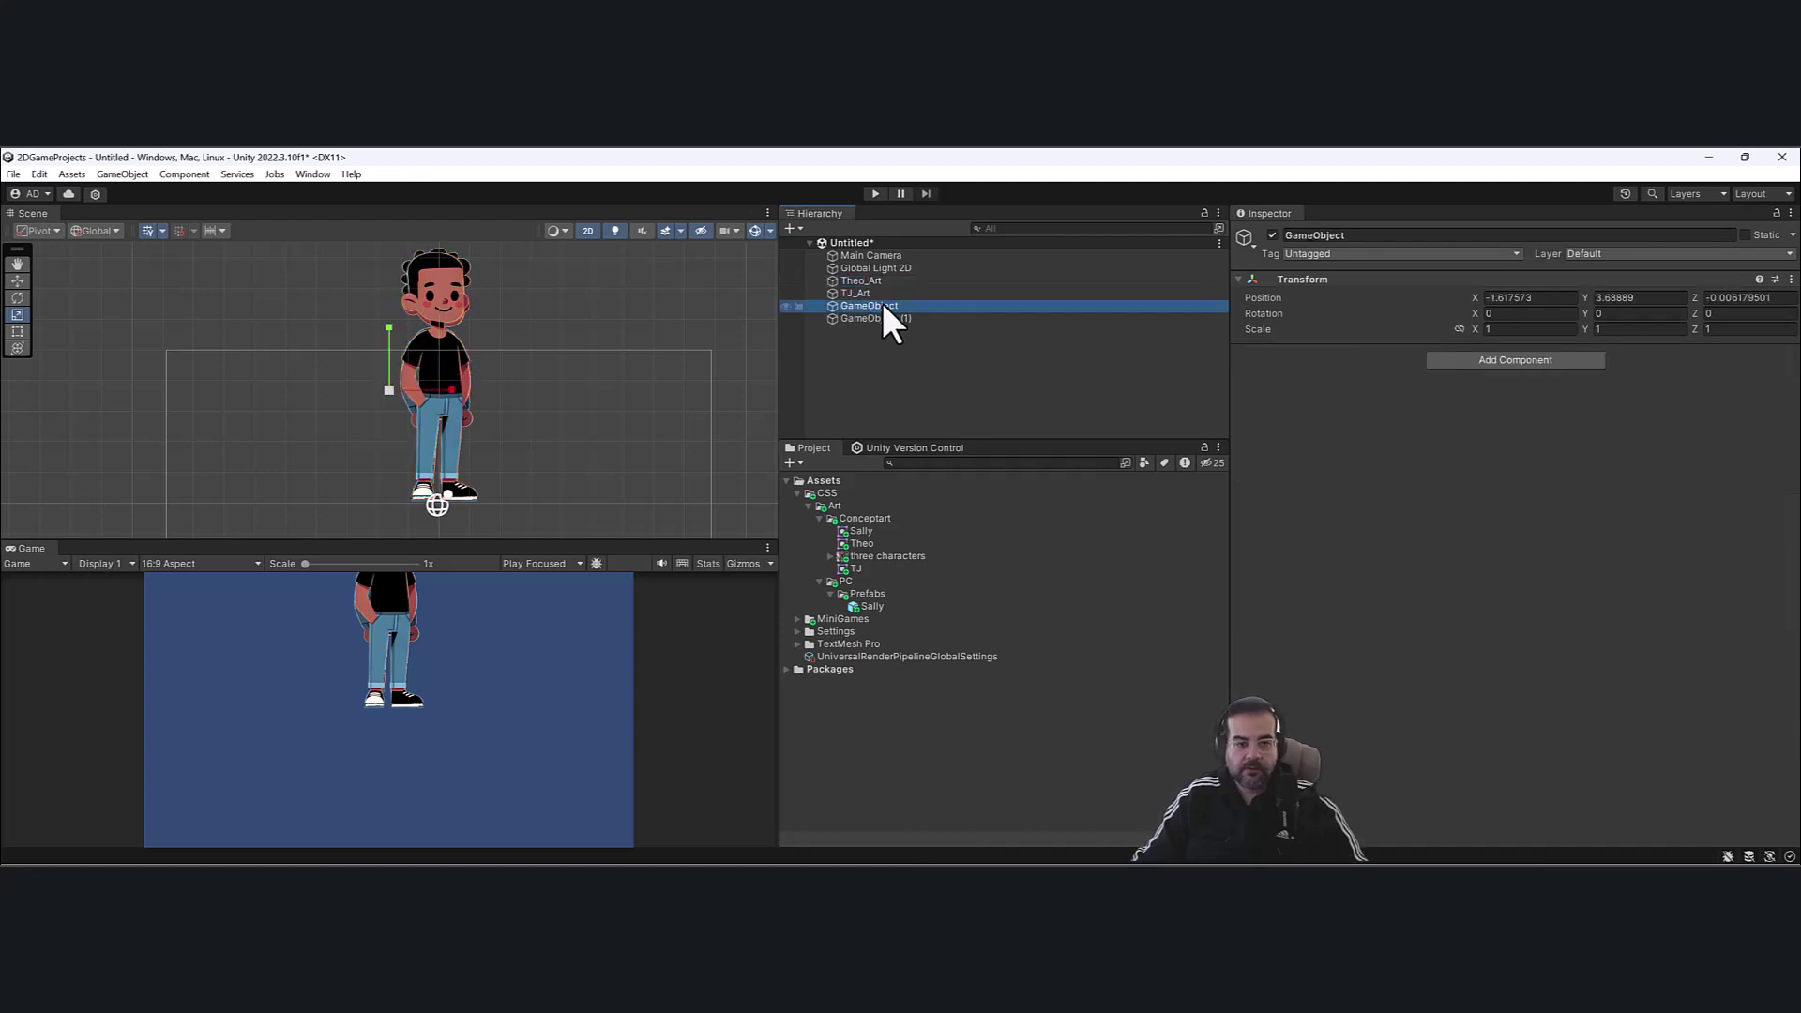
{"action": "left_click", "coordinate": [925, 306]}
{"action": "type", "text": "Theo"}
{"action": "left_click", "coordinate": [869, 293]}
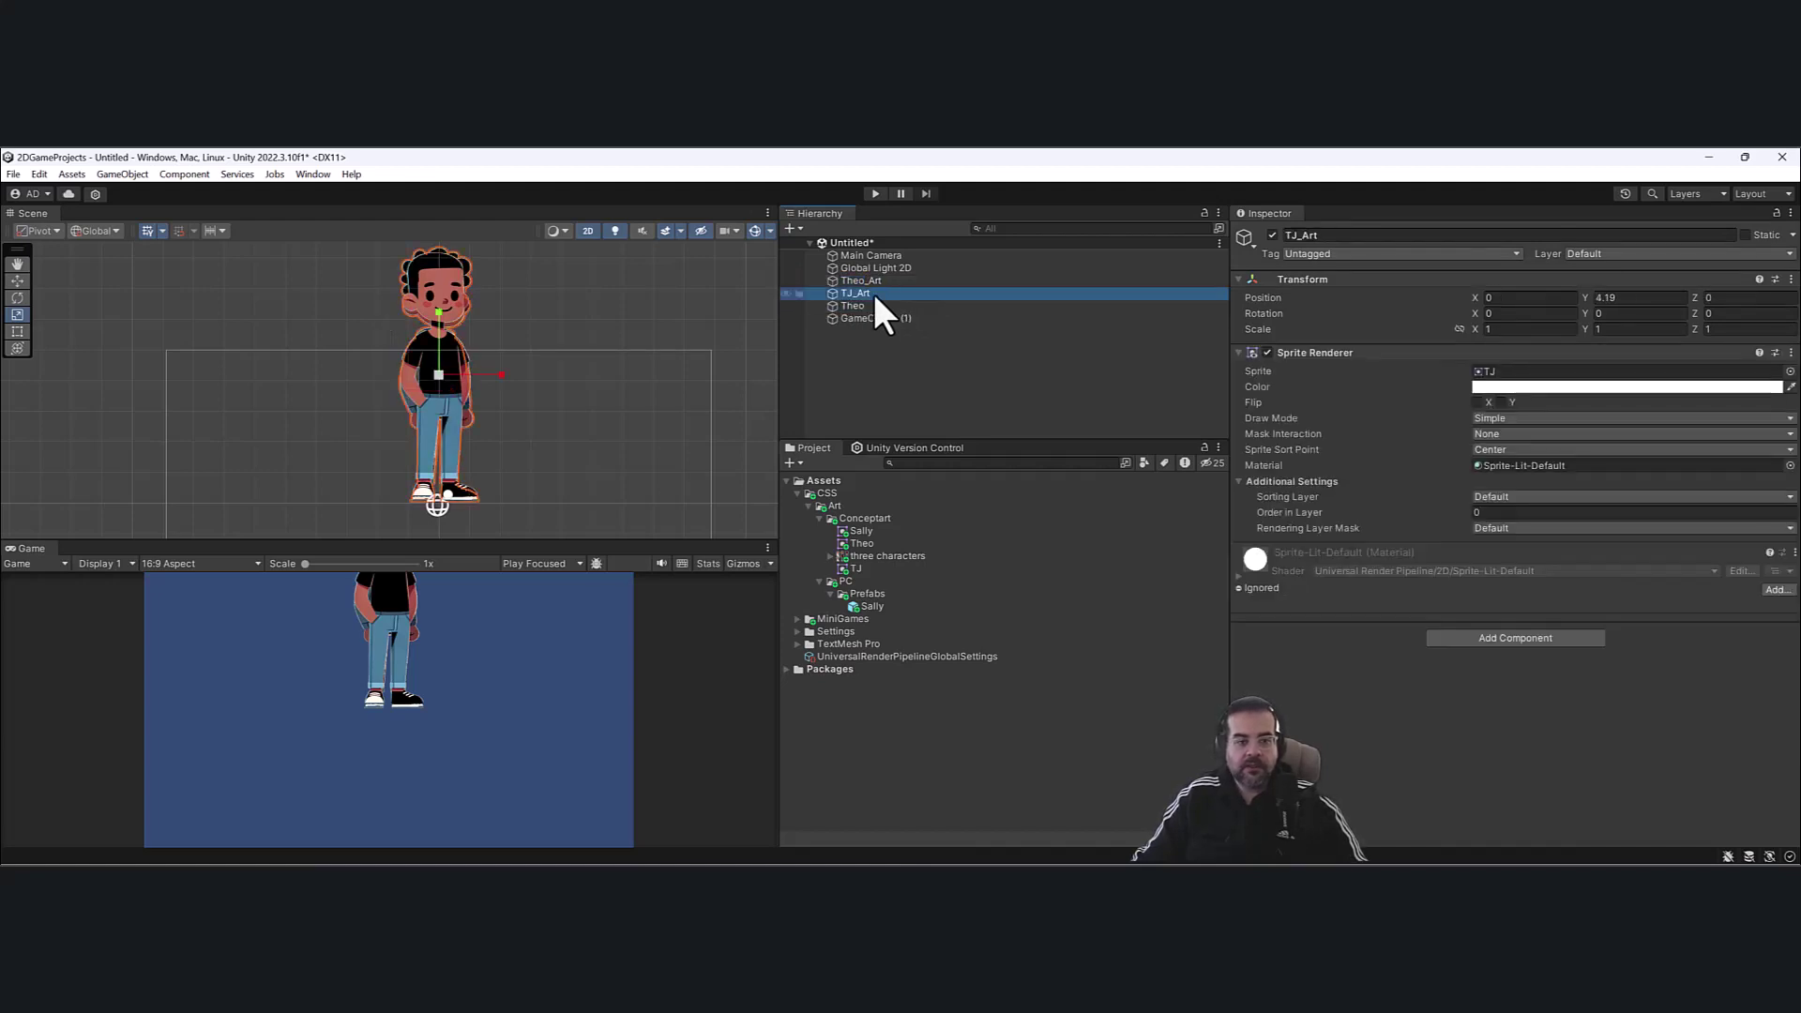
{"action": "left_click", "coordinate": [852, 293]}
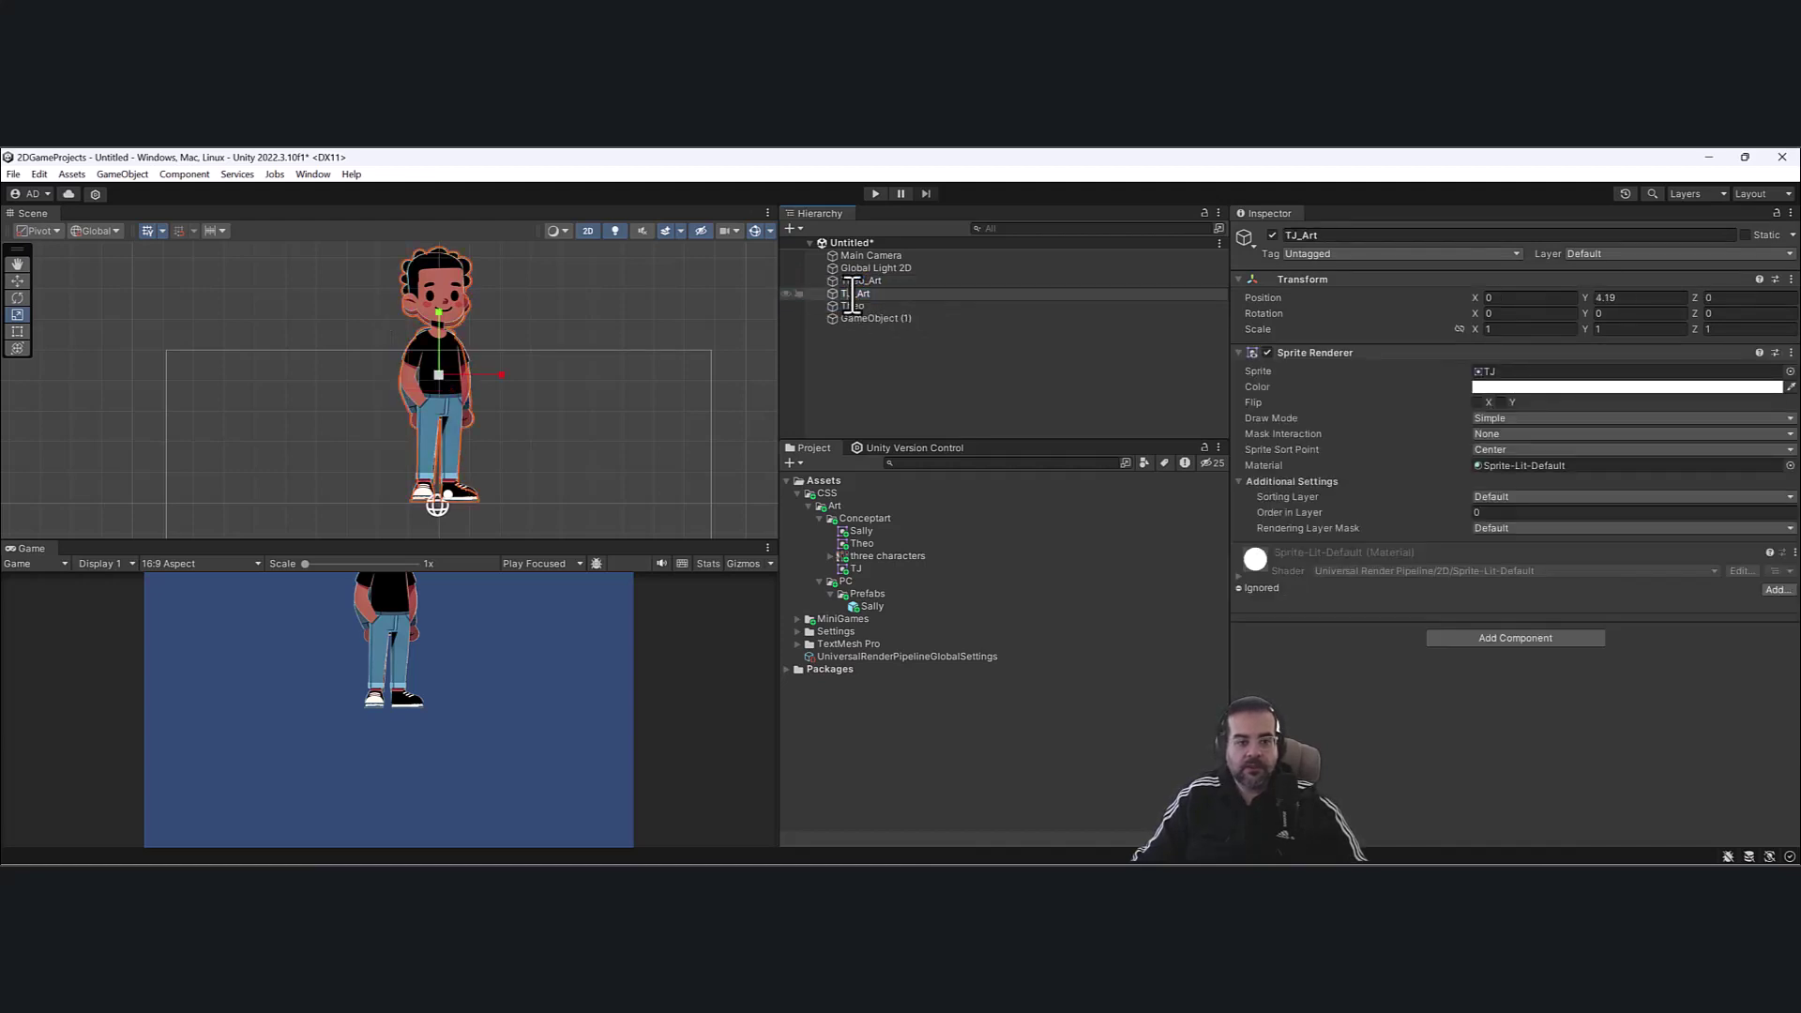
{"action": "left_click", "coordinate": [900, 319]}
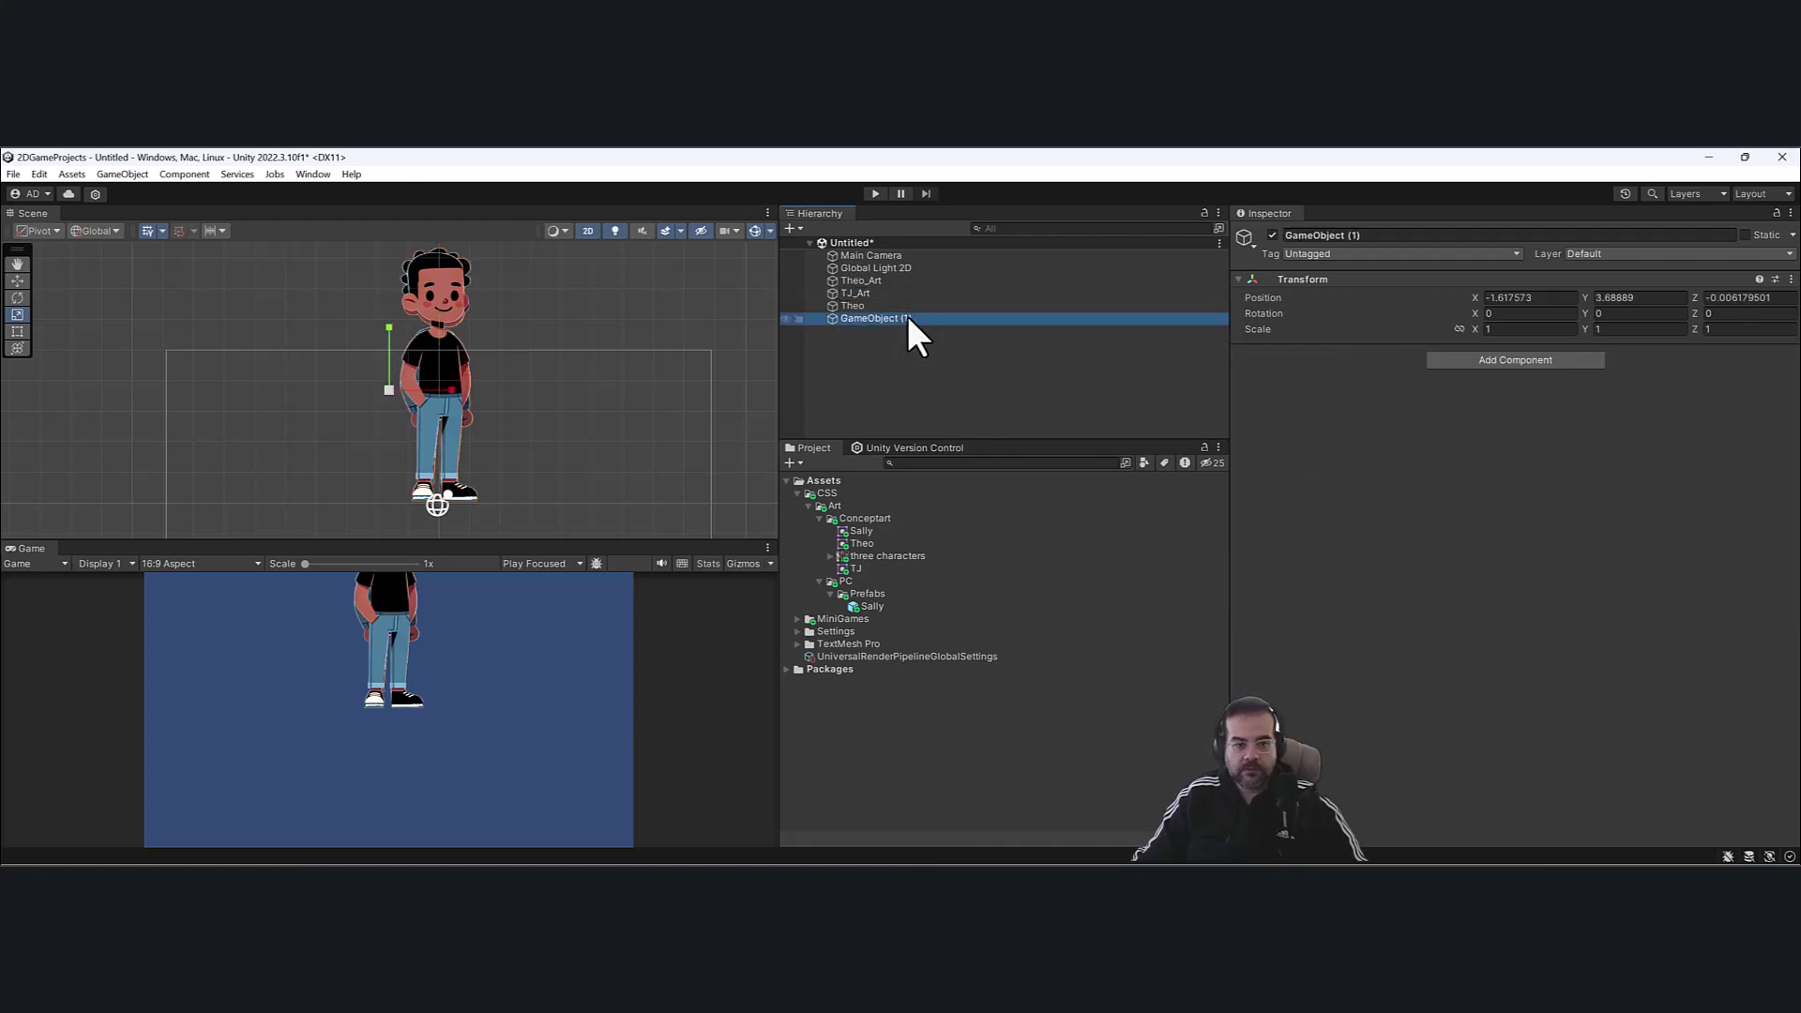
{"action": "left_click", "coordinate": [925, 319]}
{"action": "type", "text": "TJ"}
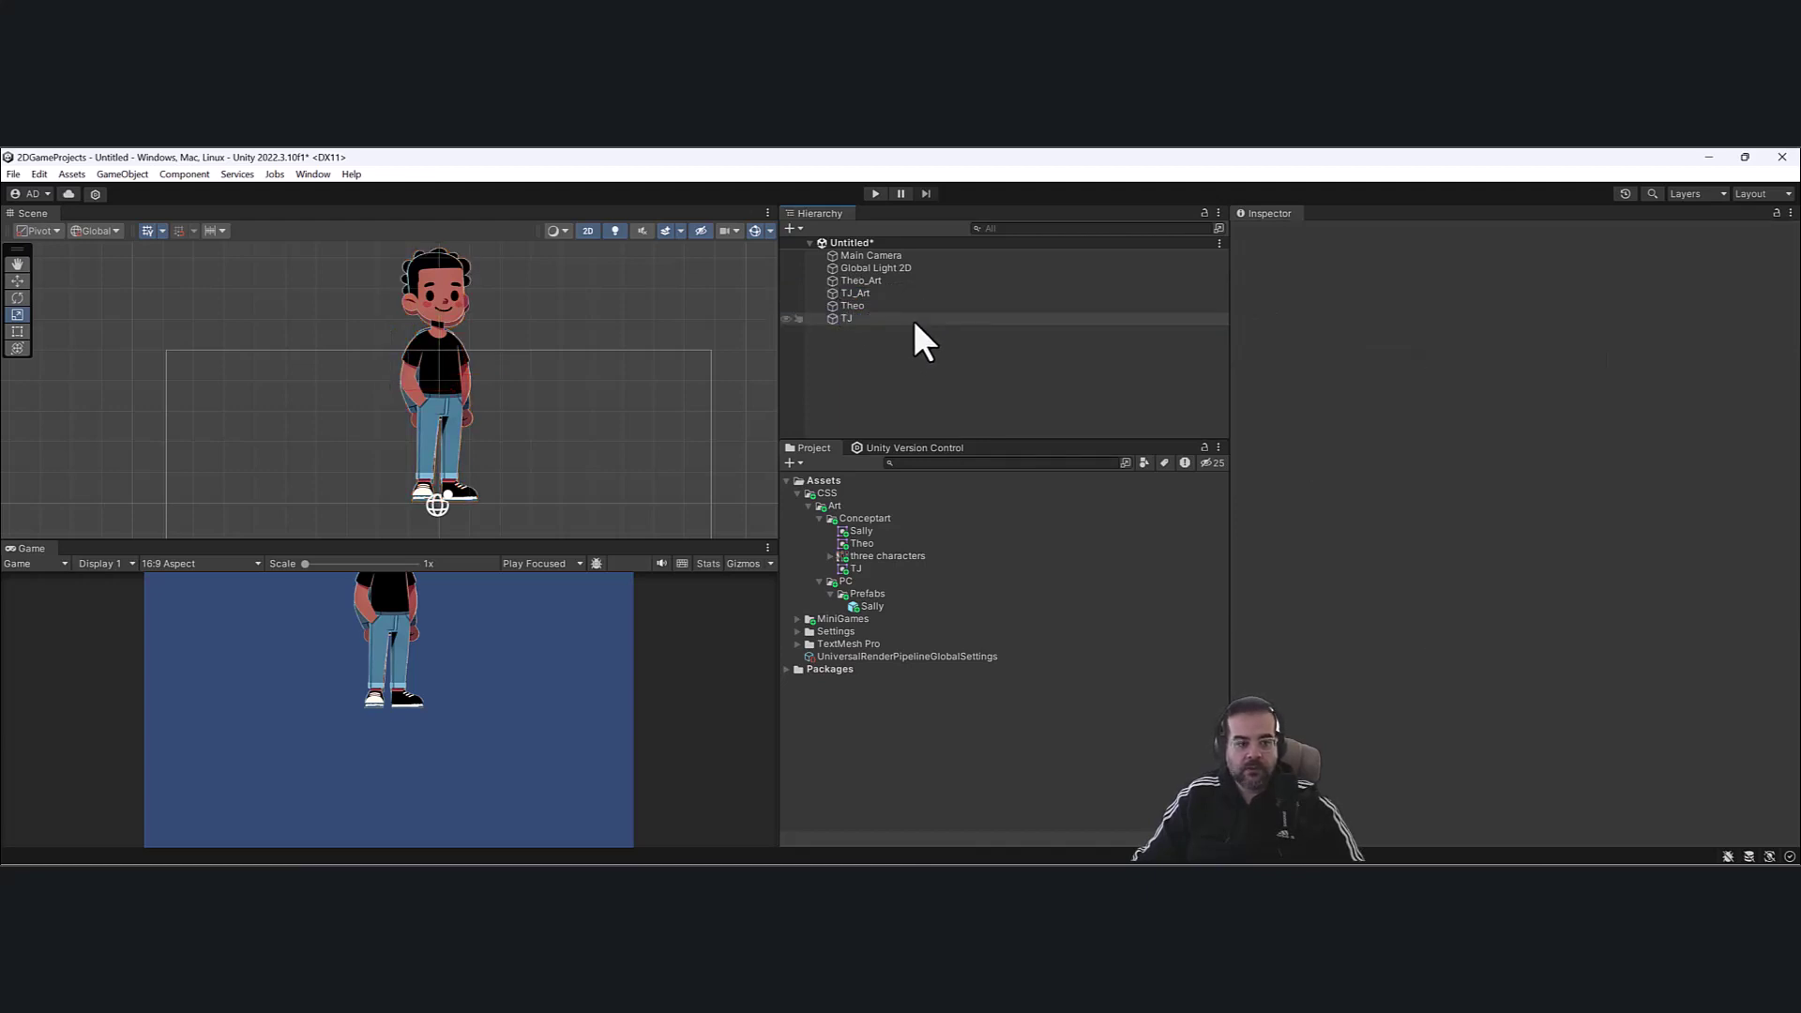
{"action": "key", "text": "Return"}
Reset the Theo and TJ Transforms to the origin and nest Theo_Art under Theo.
{"action": "left_click", "coordinate": [914, 310], "text": "shift"}
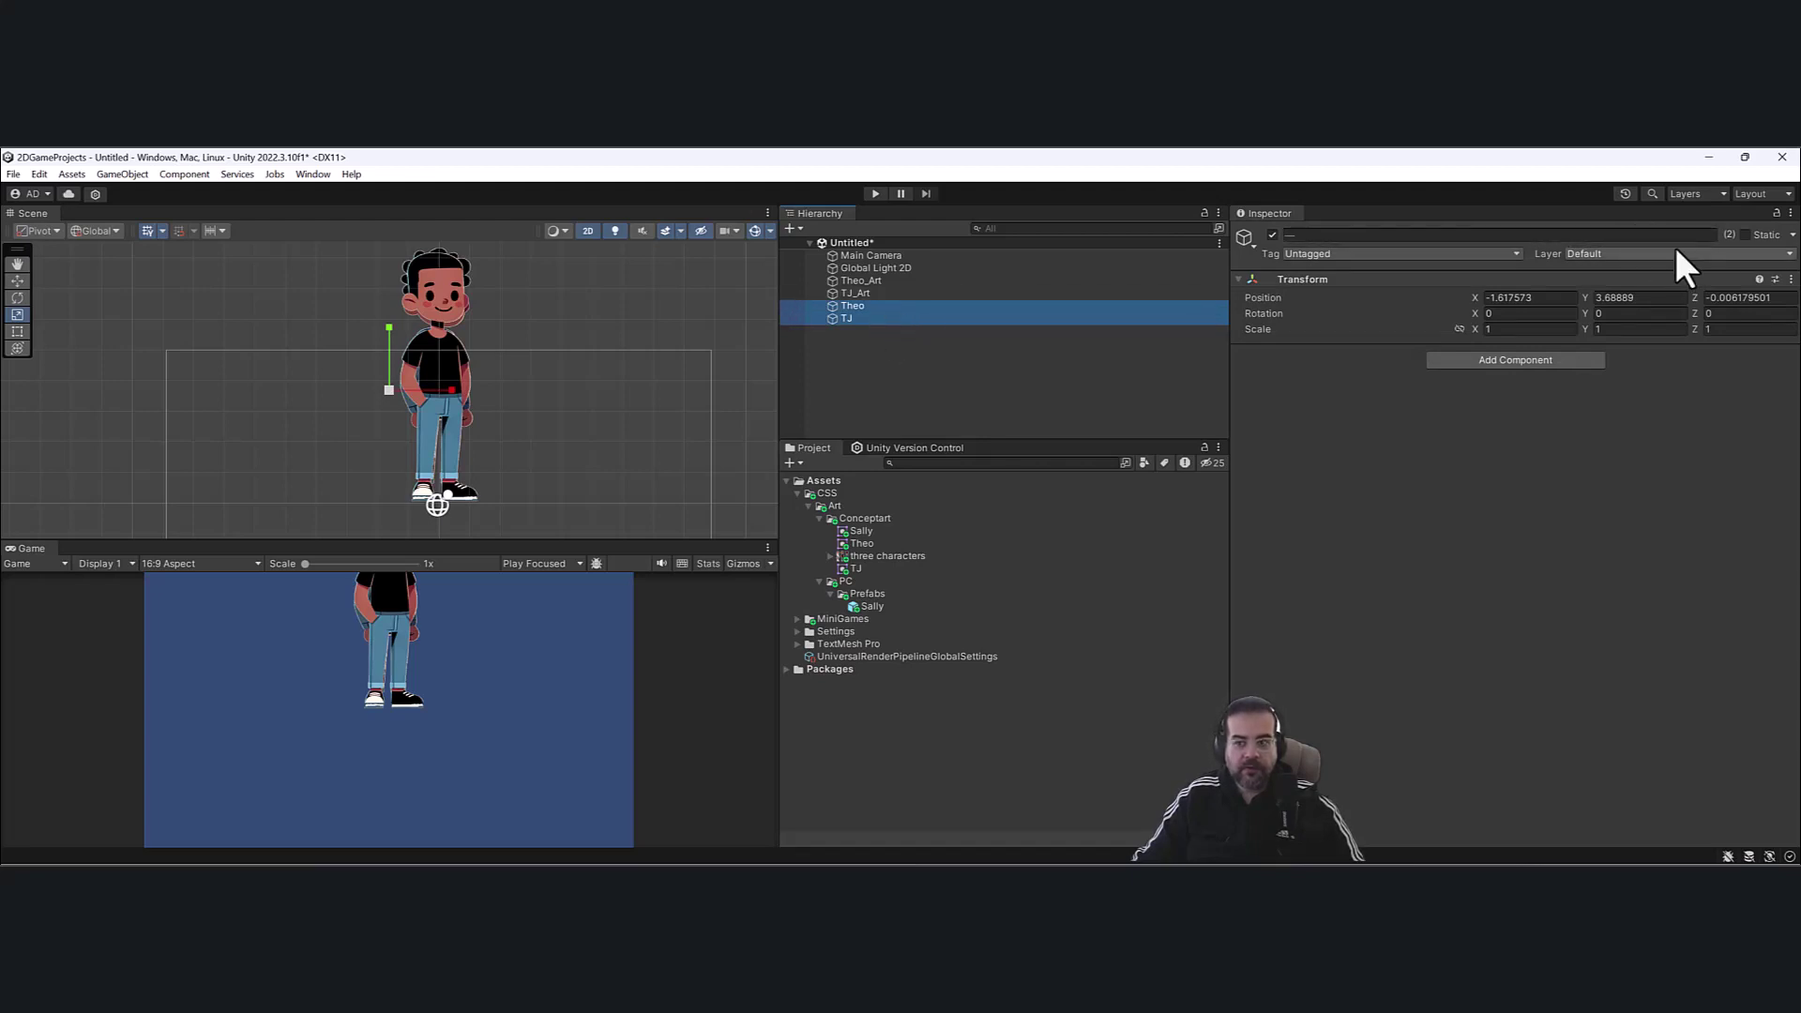
{"action": "left_click", "coordinate": [1791, 278]}
{"action": "left_click", "coordinate": [1731, 294]}
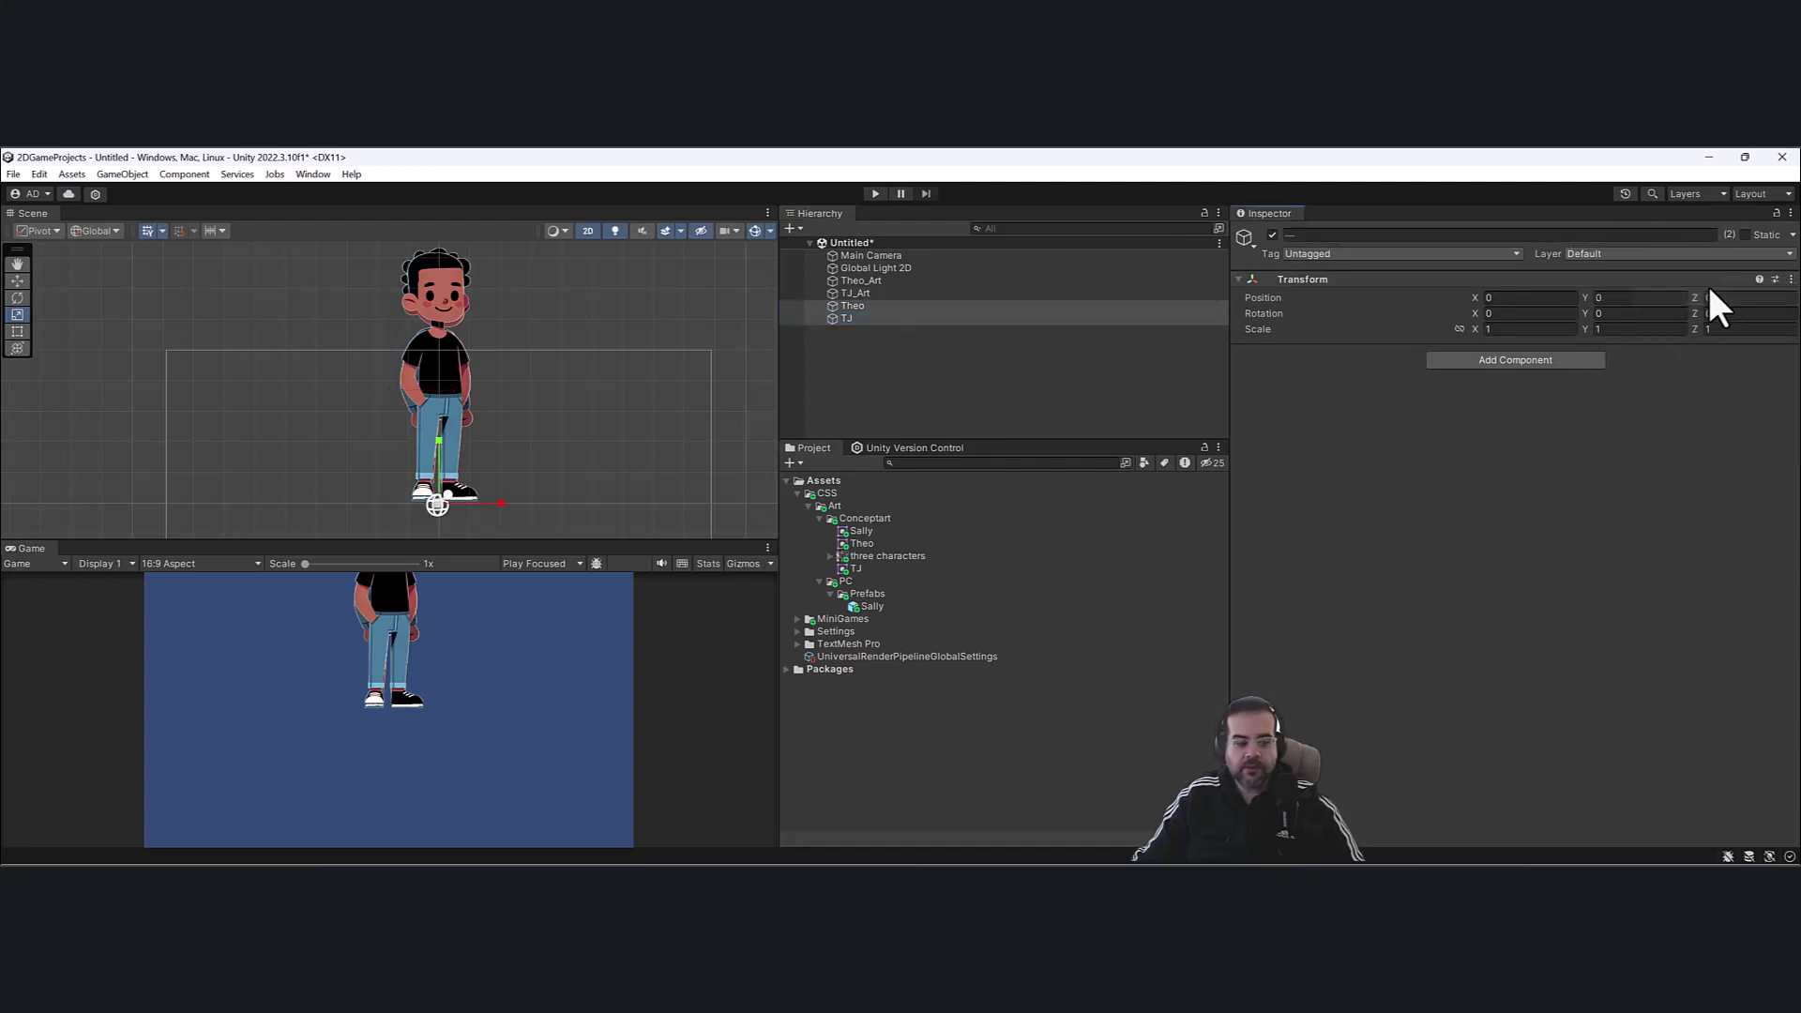
{"action": "left_click_drag", "start_coordinate": [875, 280], "coordinate": [880, 321]}
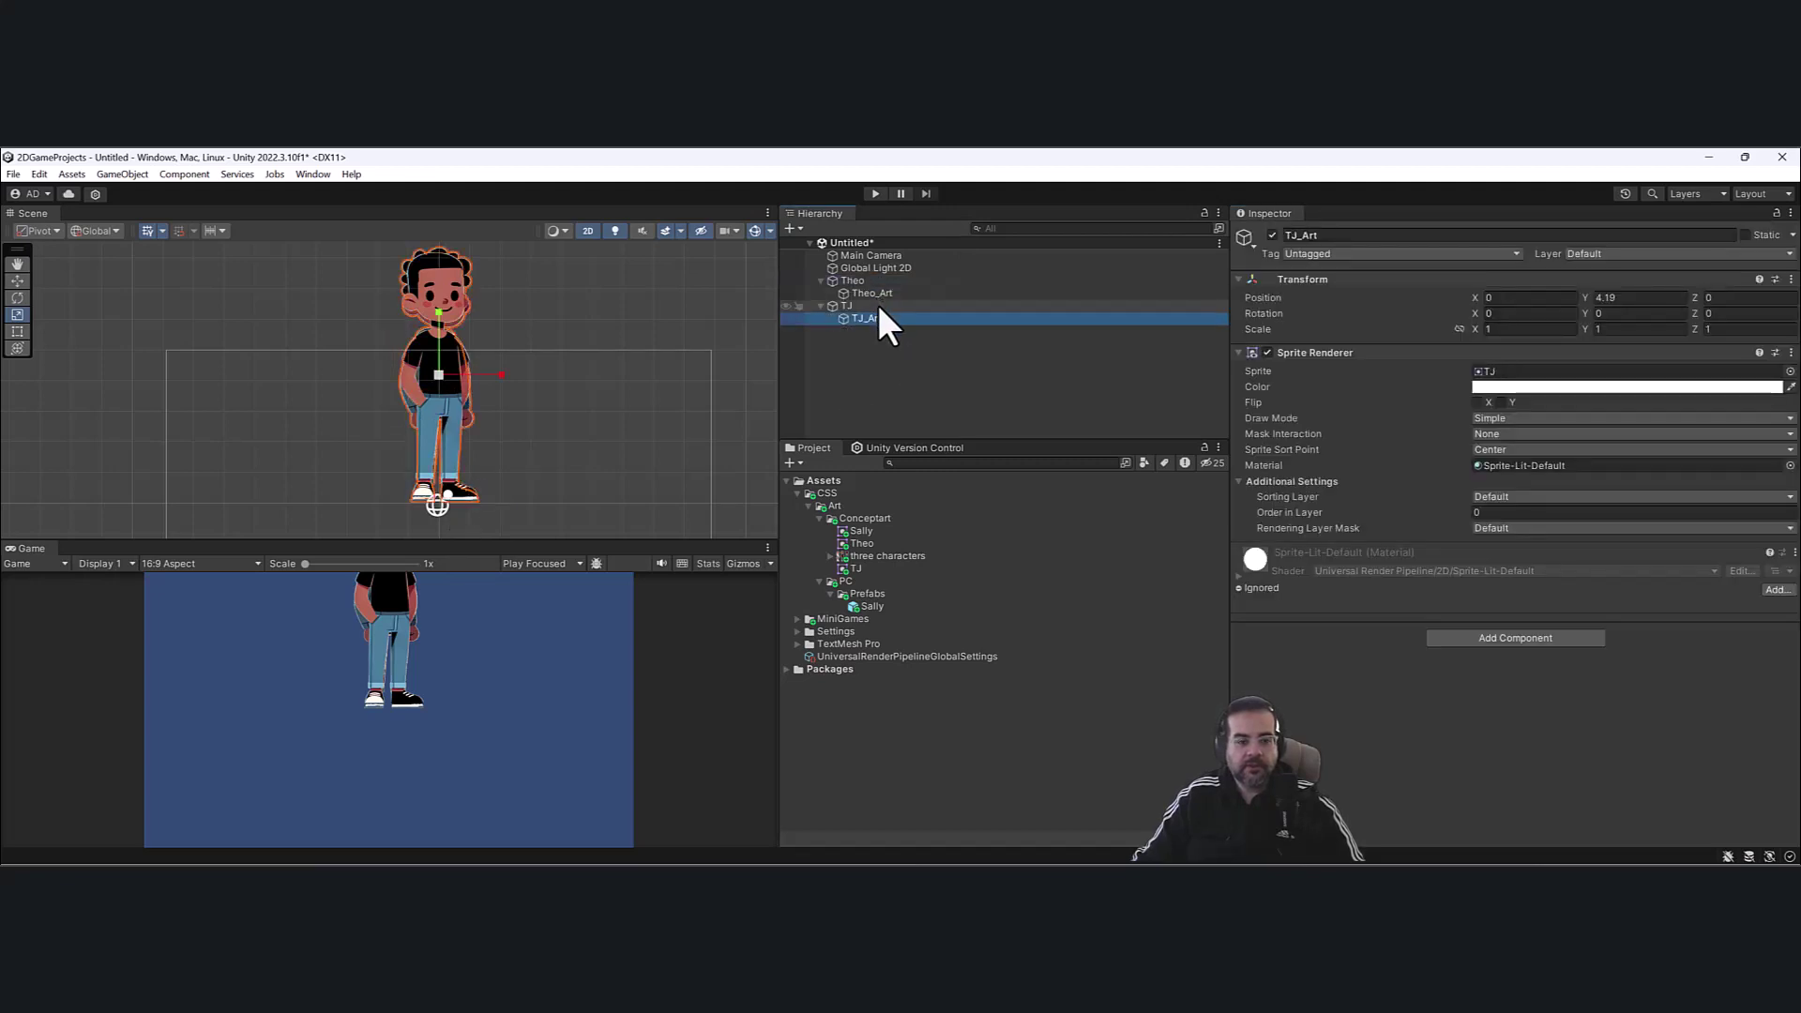
{"action": "left_click", "coordinate": [878, 305]}
{"action": "left_click", "coordinate": [880, 319]}
{"action": "left_click", "coordinate": [821, 306]}
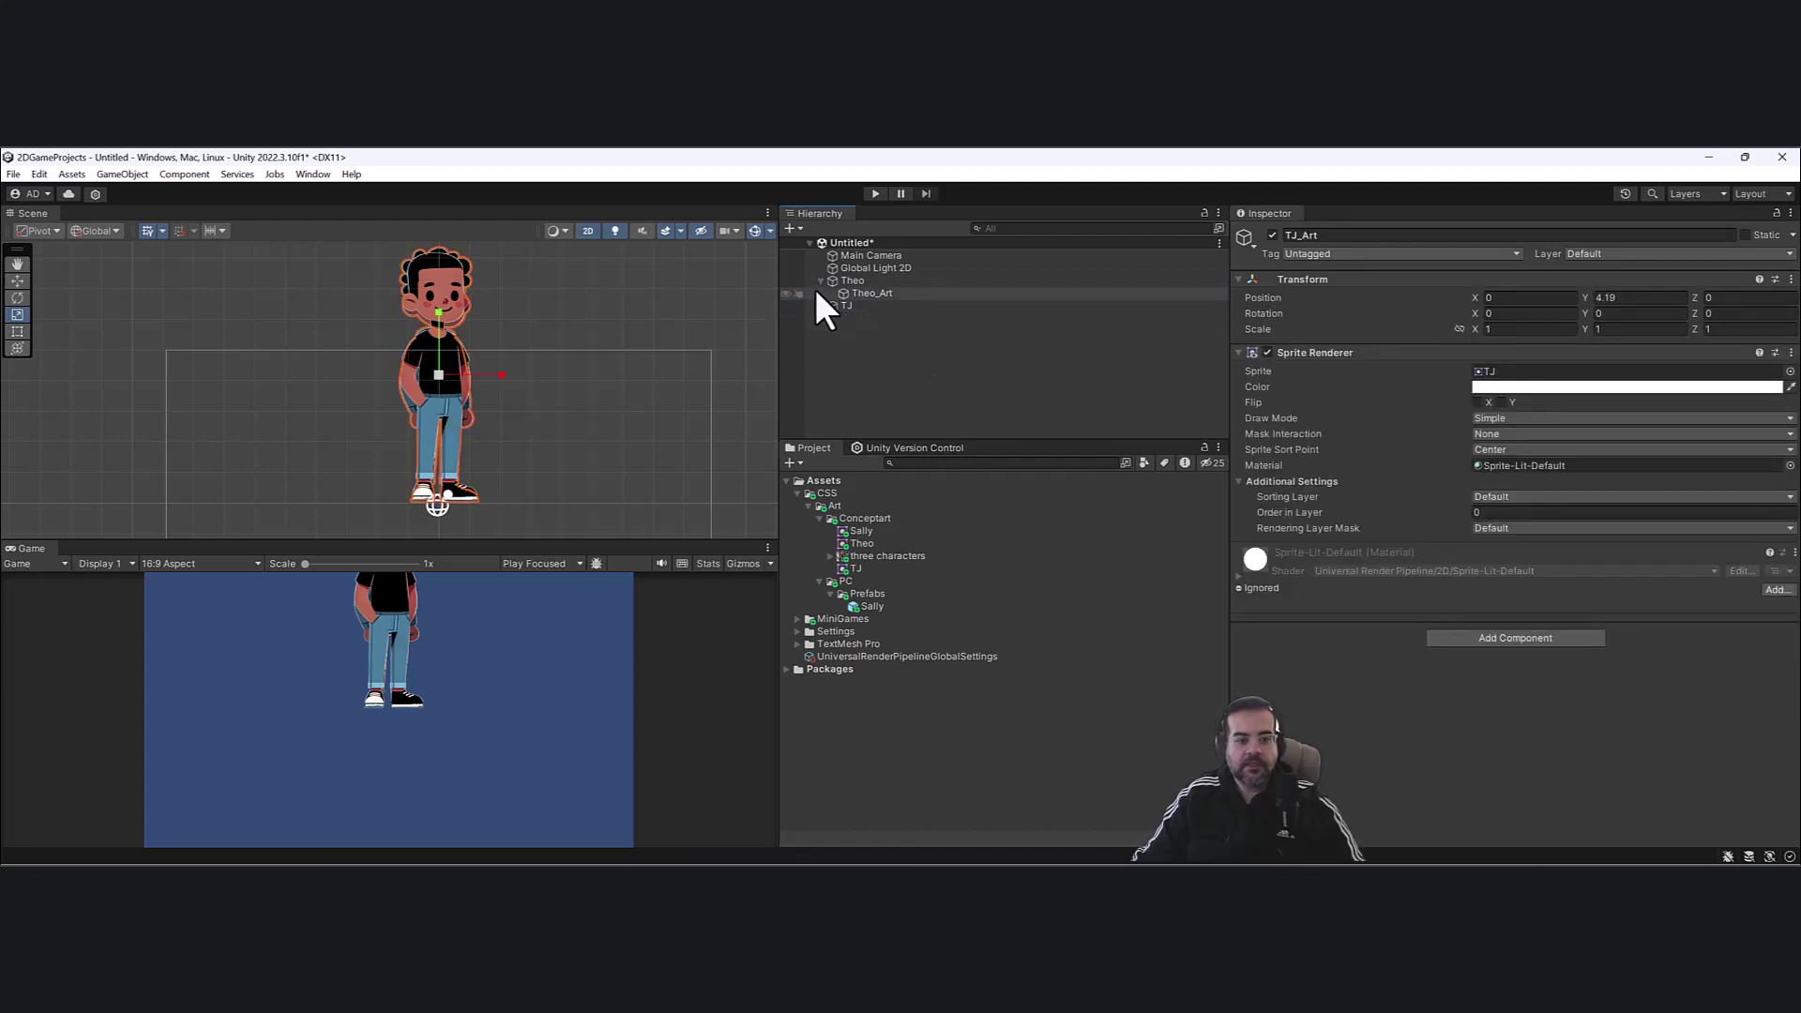
{"action": "left_click", "coordinate": [820, 280]}
{"action": "left_click", "coordinate": [868, 281]}
Set Theo's Transform Scale to 0.5, 0.5, 0.5.
{"action": "left_click", "coordinate": [1524, 329]}
{"action": "type", "text": "0.5"}
{"action": "key", "text": "Tab"}
{"action": "type", "text": "0.5"}
{"action": "key", "text": "Tab"}
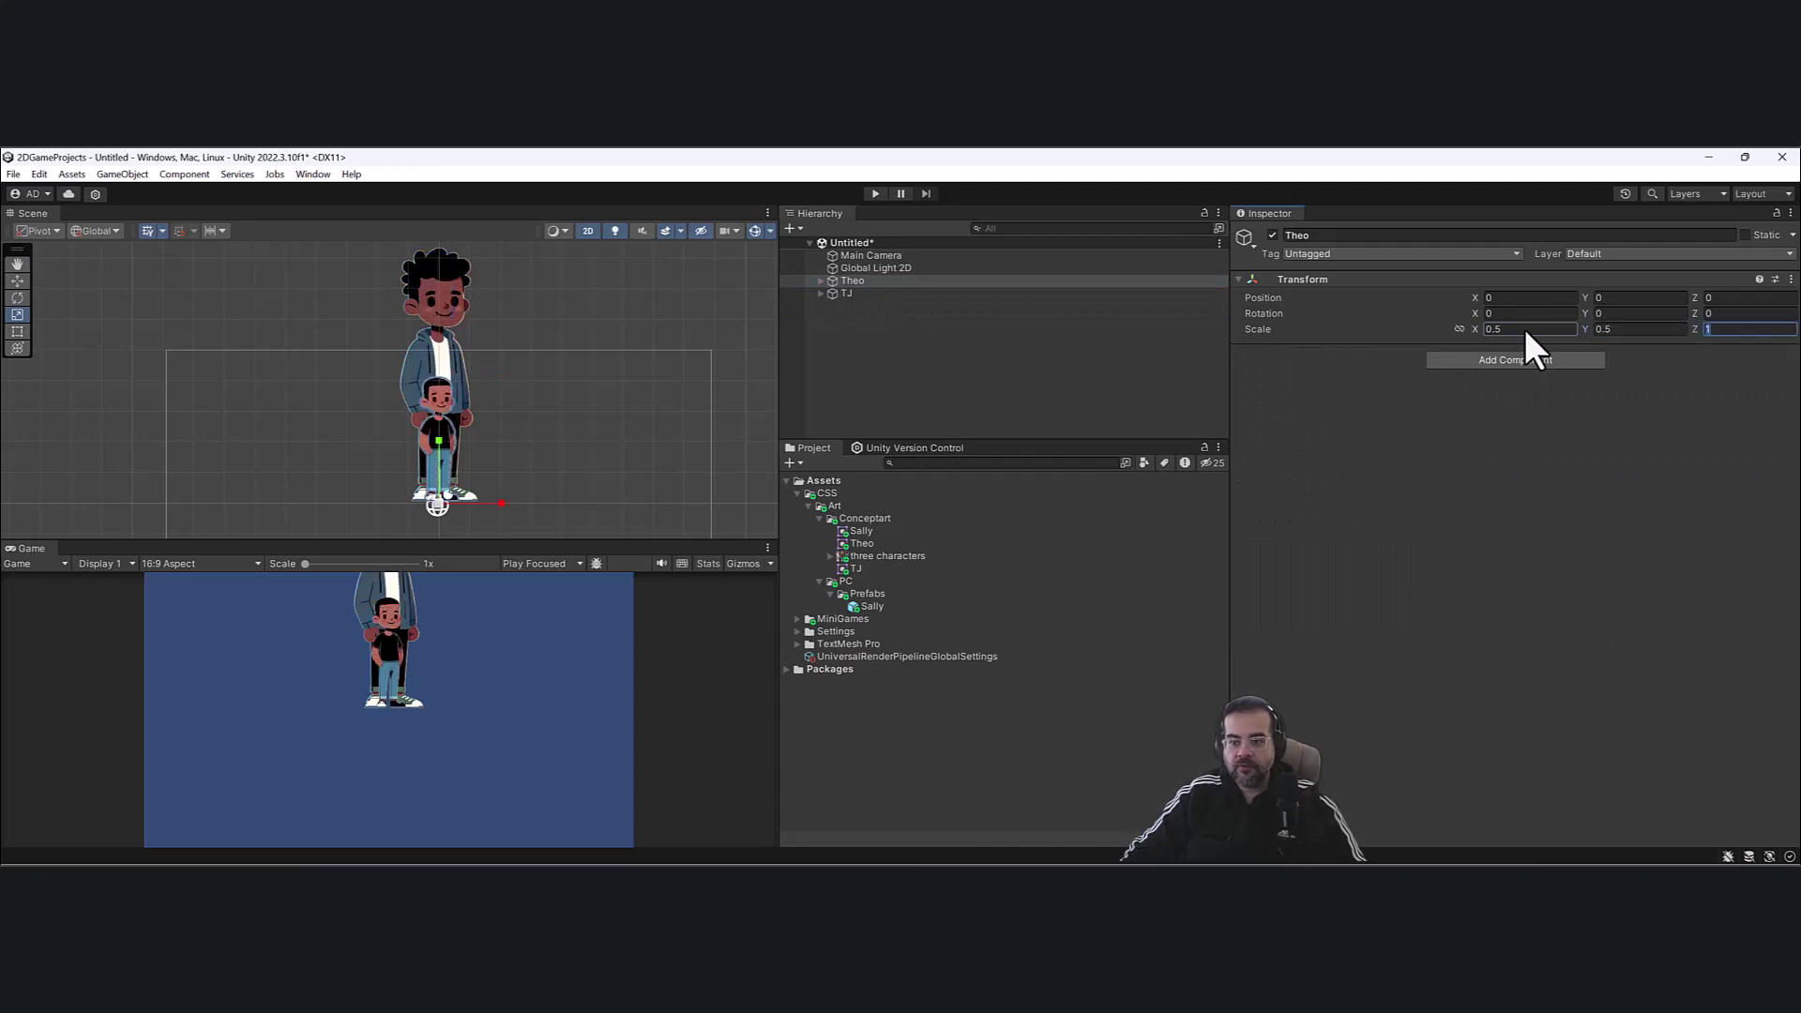
{"action": "type", "text": "0.5"}
Set TJ's Transform Scale to 0.5, 0.5, 0.5.
{"action": "left_click", "coordinate": [847, 294]}
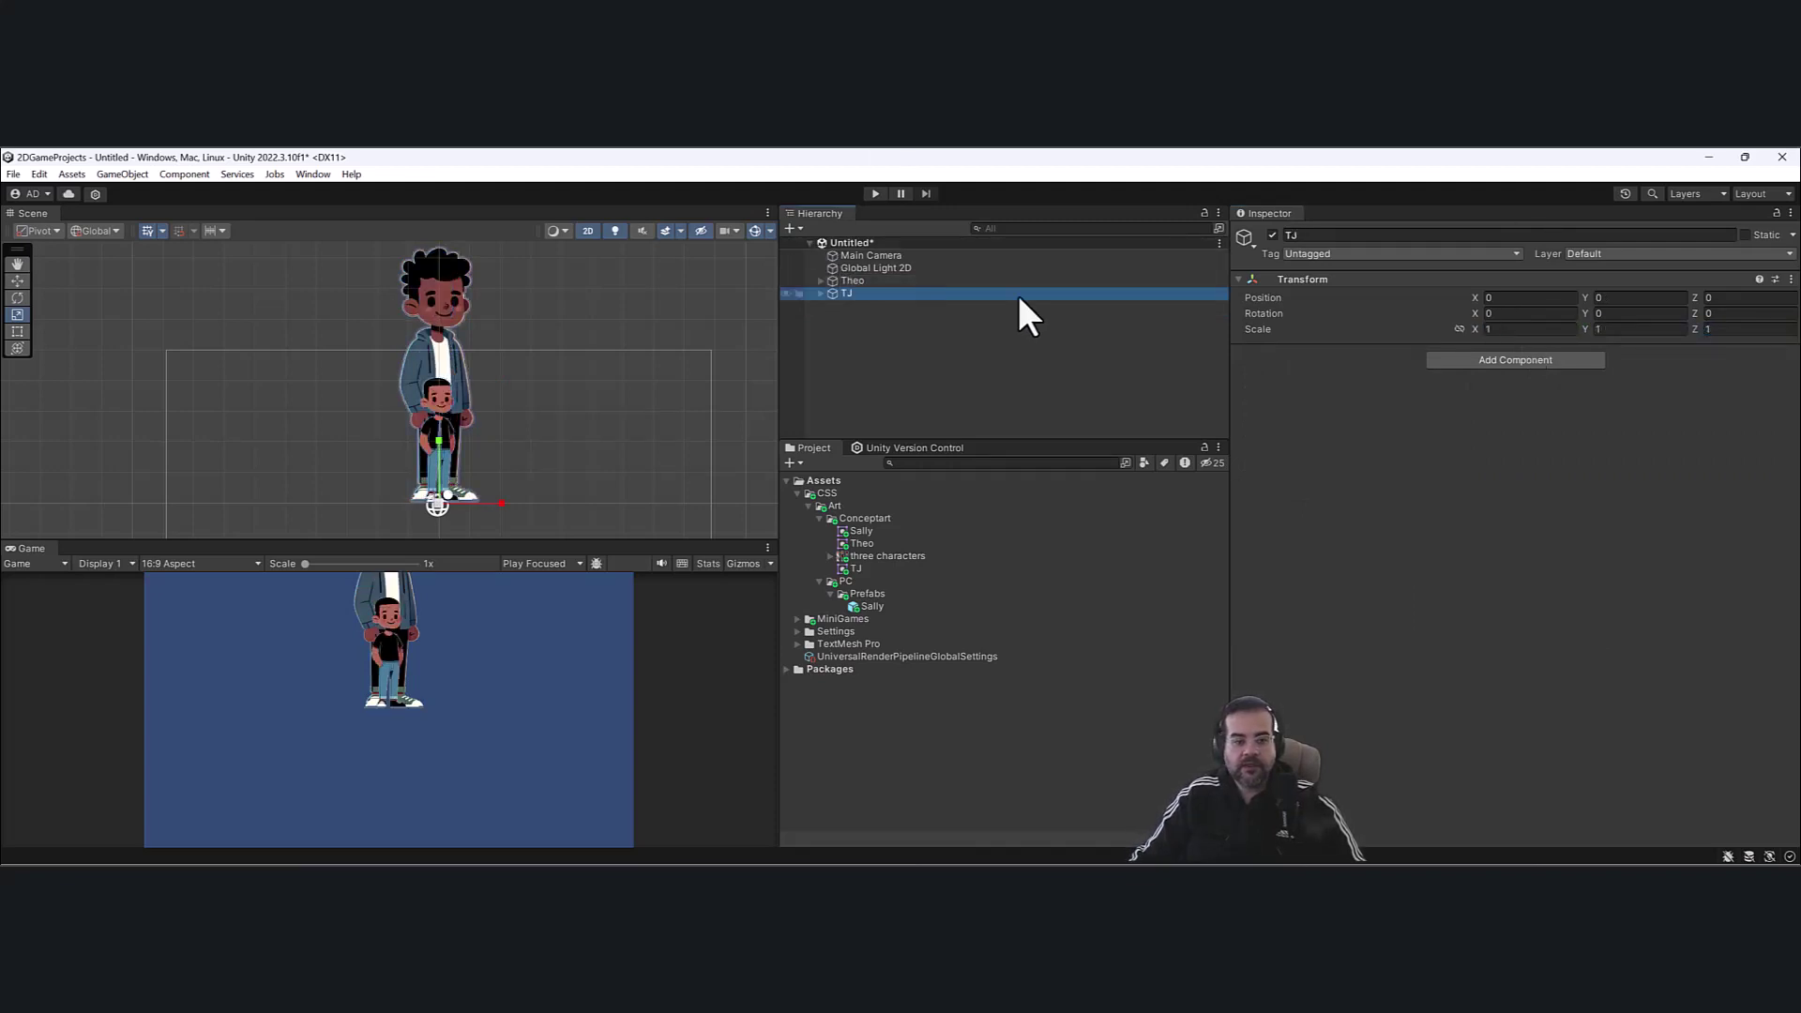
{"action": "left_click", "coordinate": [1538, 329]}
{"action": "type", "text": "0.5"}
{"action": "key", "text": "Tab"}
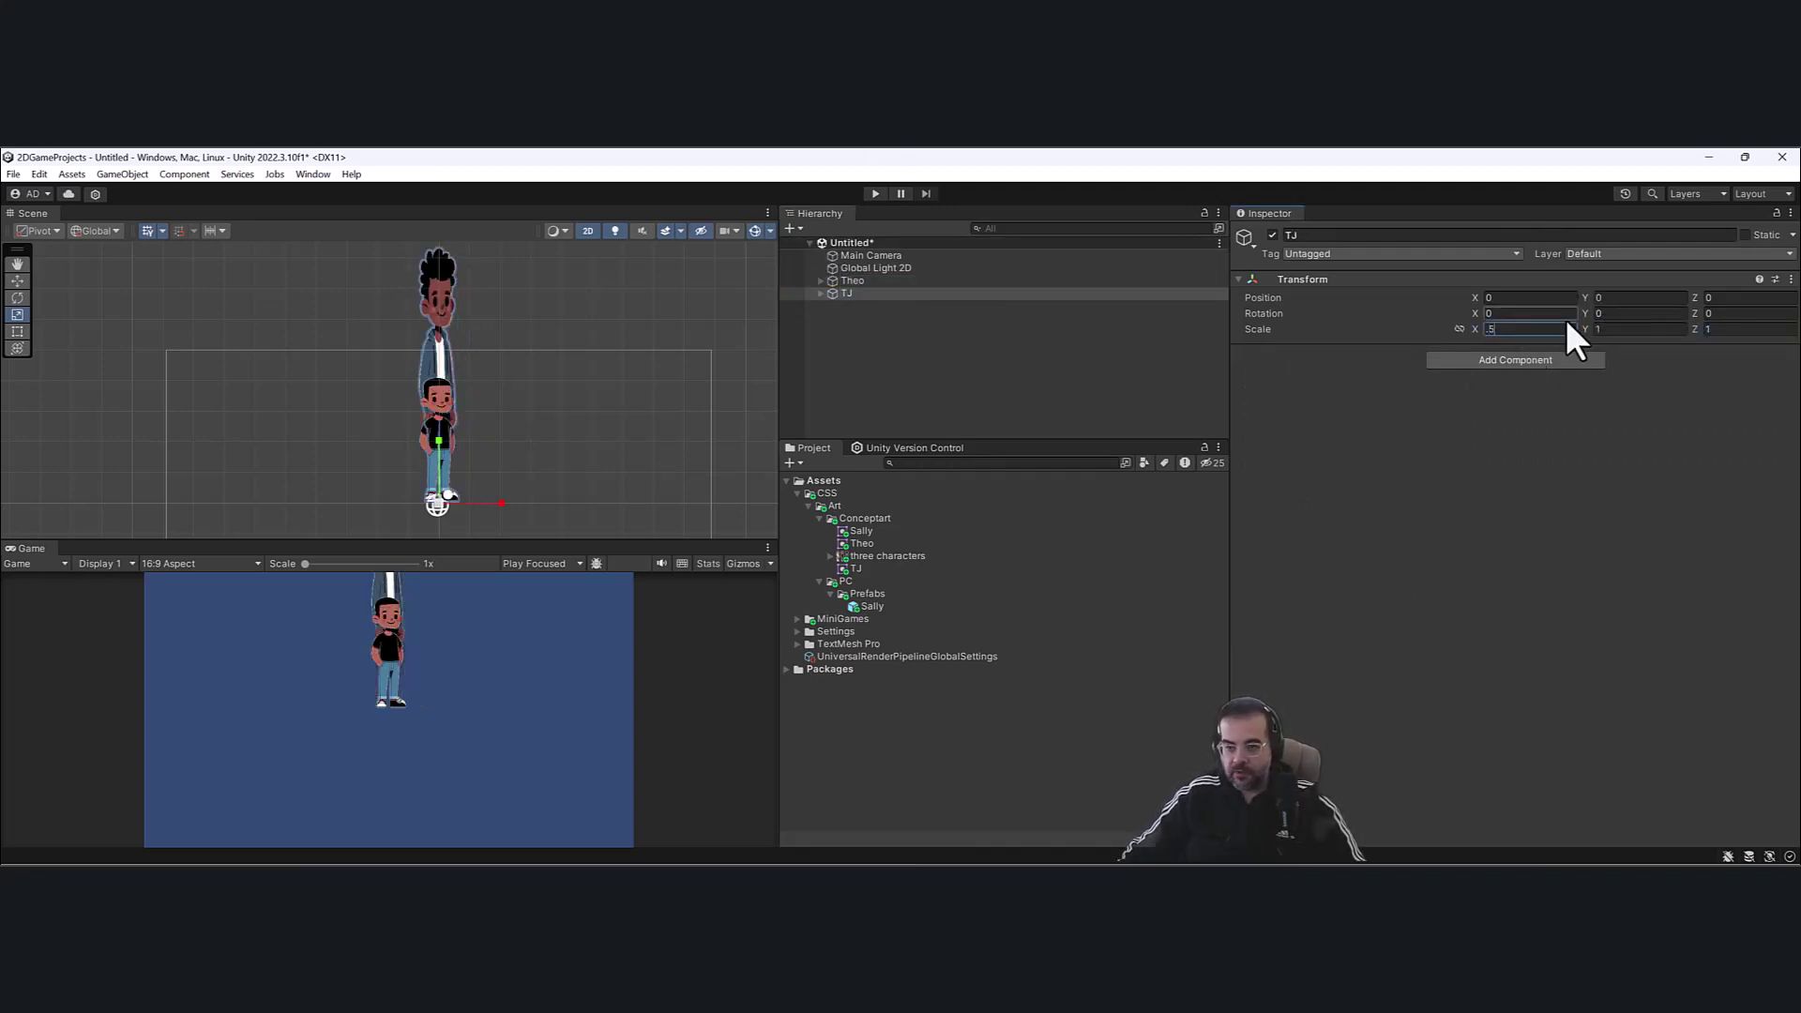
{"action": "type", "text": "0.5"}
{"action": "key", "text": "Tab"}
{"action": "type", "text": "0.5"}
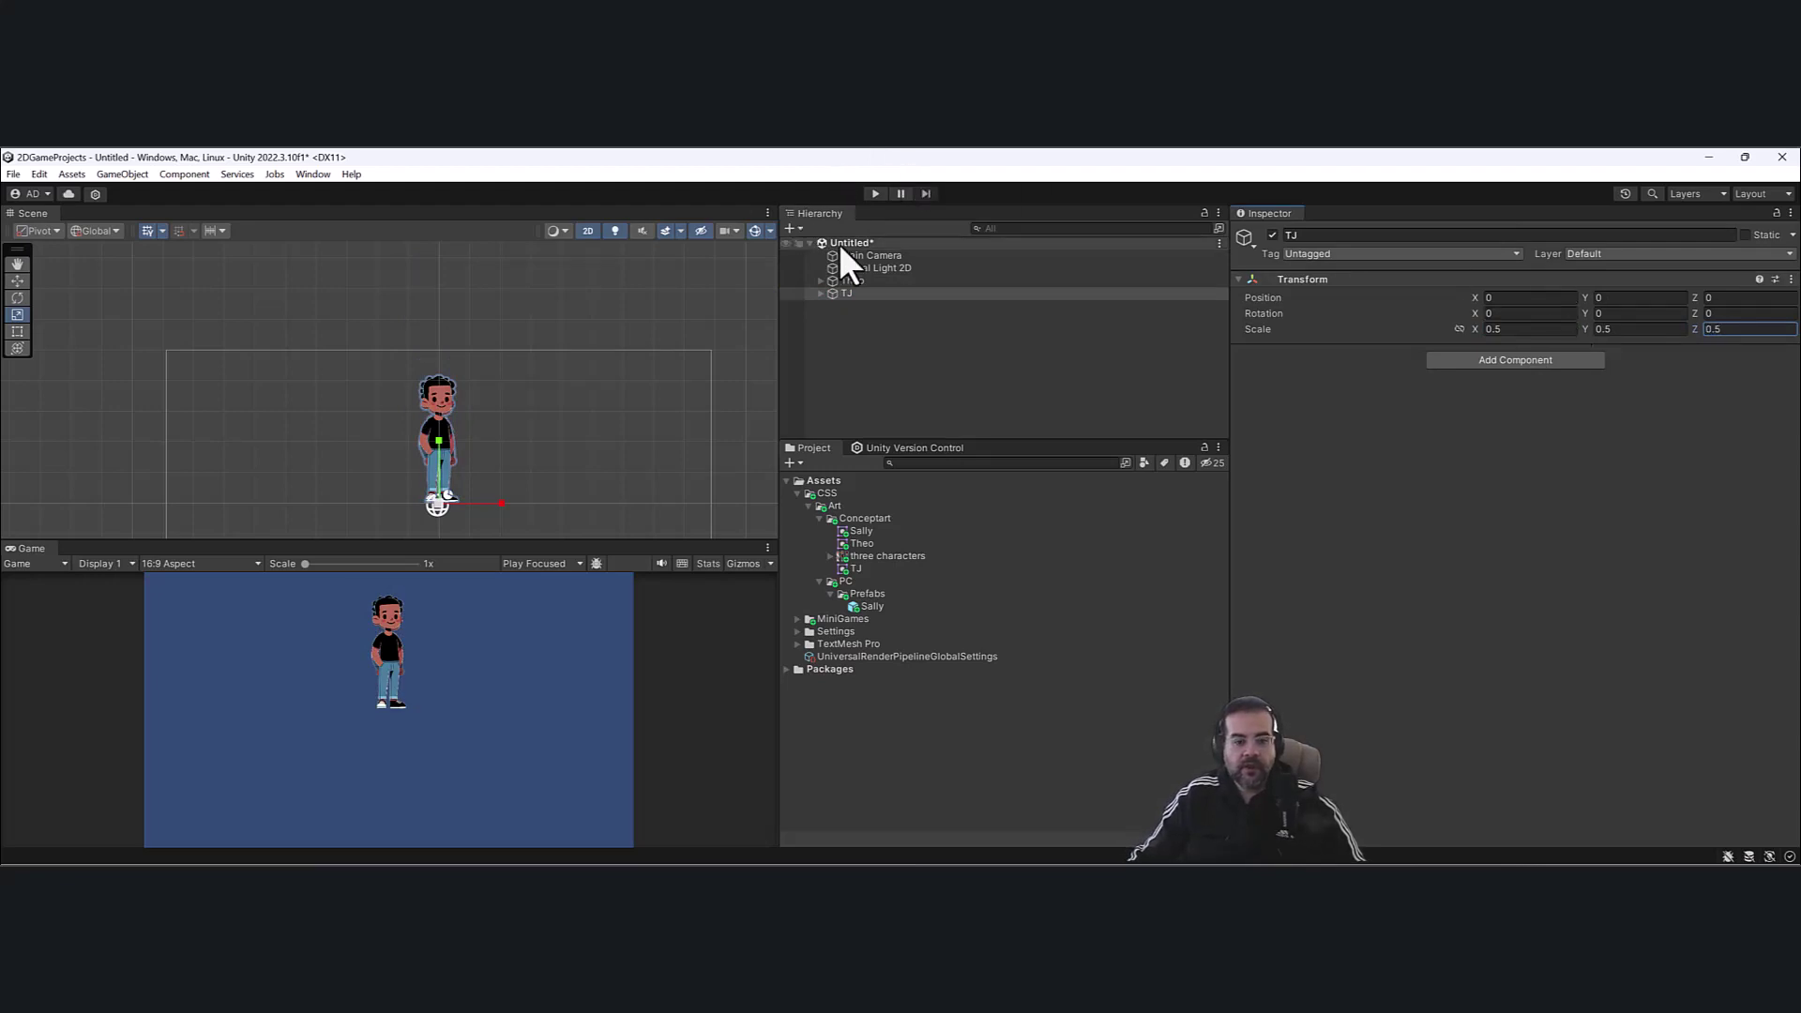
{"action": "left_click", "coordinate": [880, 307]}
Drag Theo and TJ from the Hierarchy into the Prefabs folder to make them prefabs.
{"action": "left_click", "coordinate": [876, 294]}
{"action": "left_click", "coordinate": [878, 280], "text": "shift"}
{"action": "left_click_drag", "start_coordinate": [878, 281], "coordinate": [901, 596]}
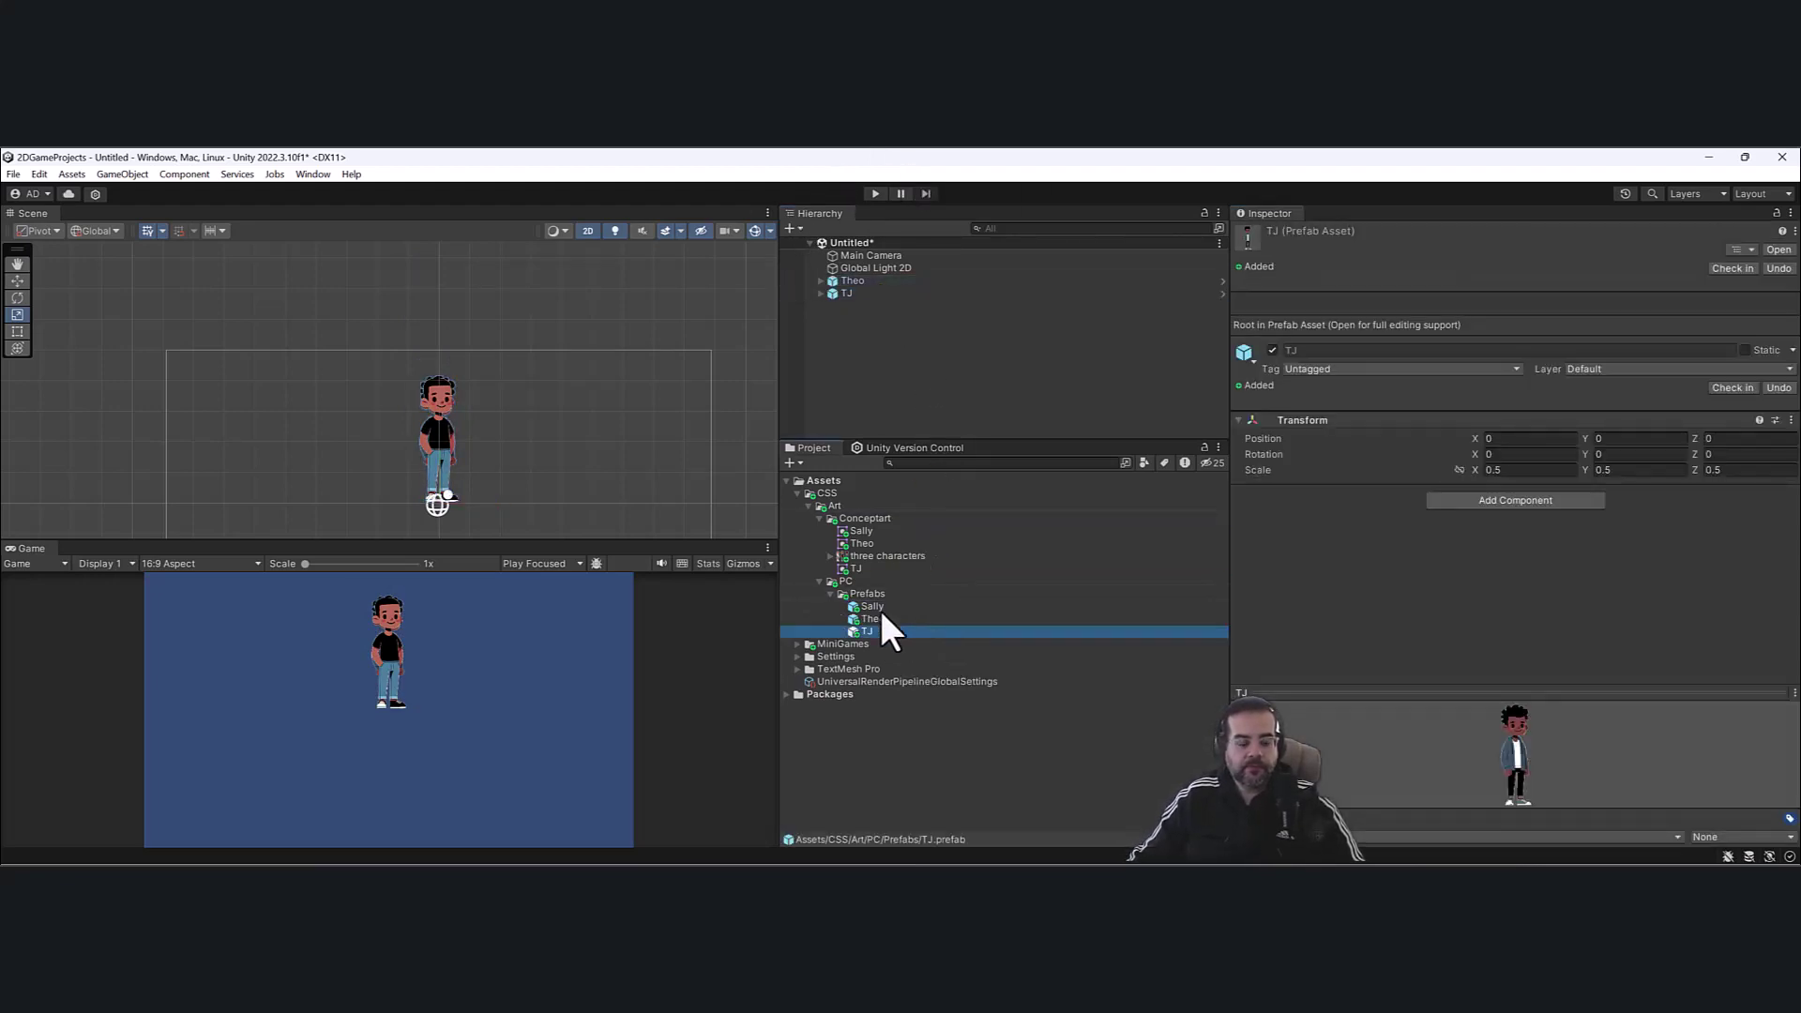
{"action": "left_click", "coordinate": [830, 594]}
{"action": "left_click", "coordinate": [862, 306]}
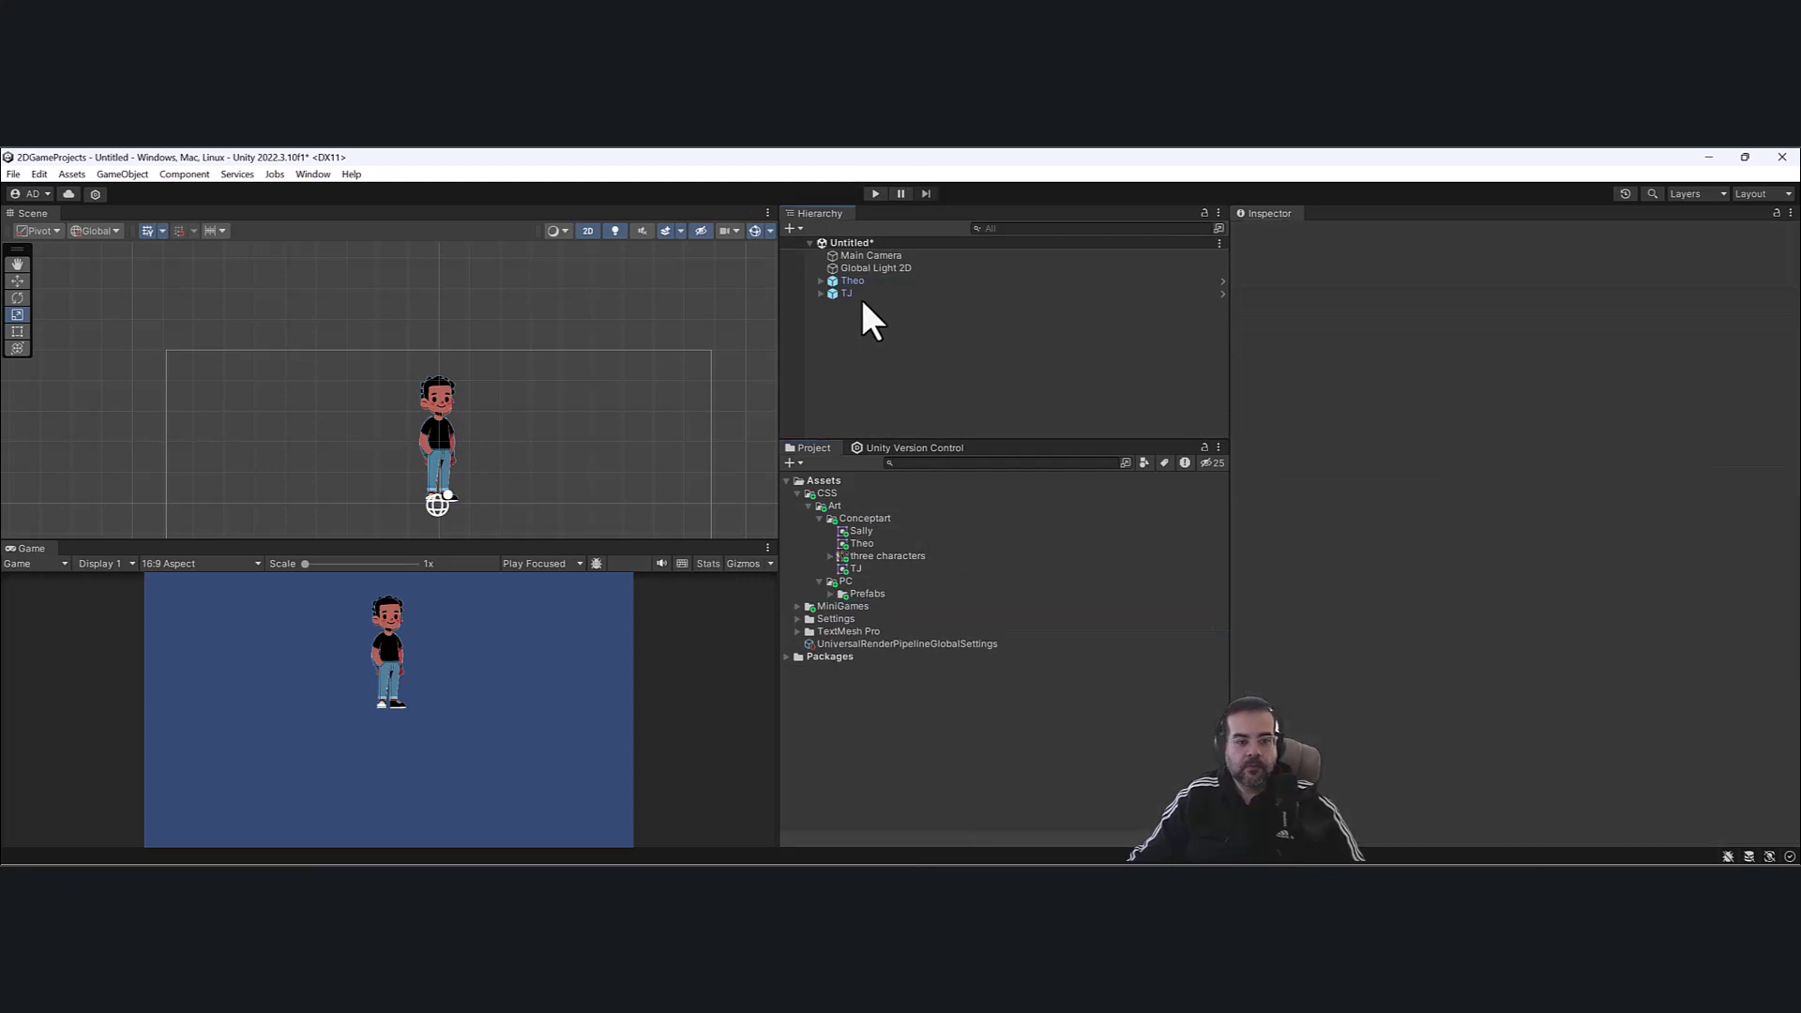
{"action": "left_click", "coordinate": [867, 279]}
{"action": "left_click", "coordinate": [870, 294], "text": "shift"}
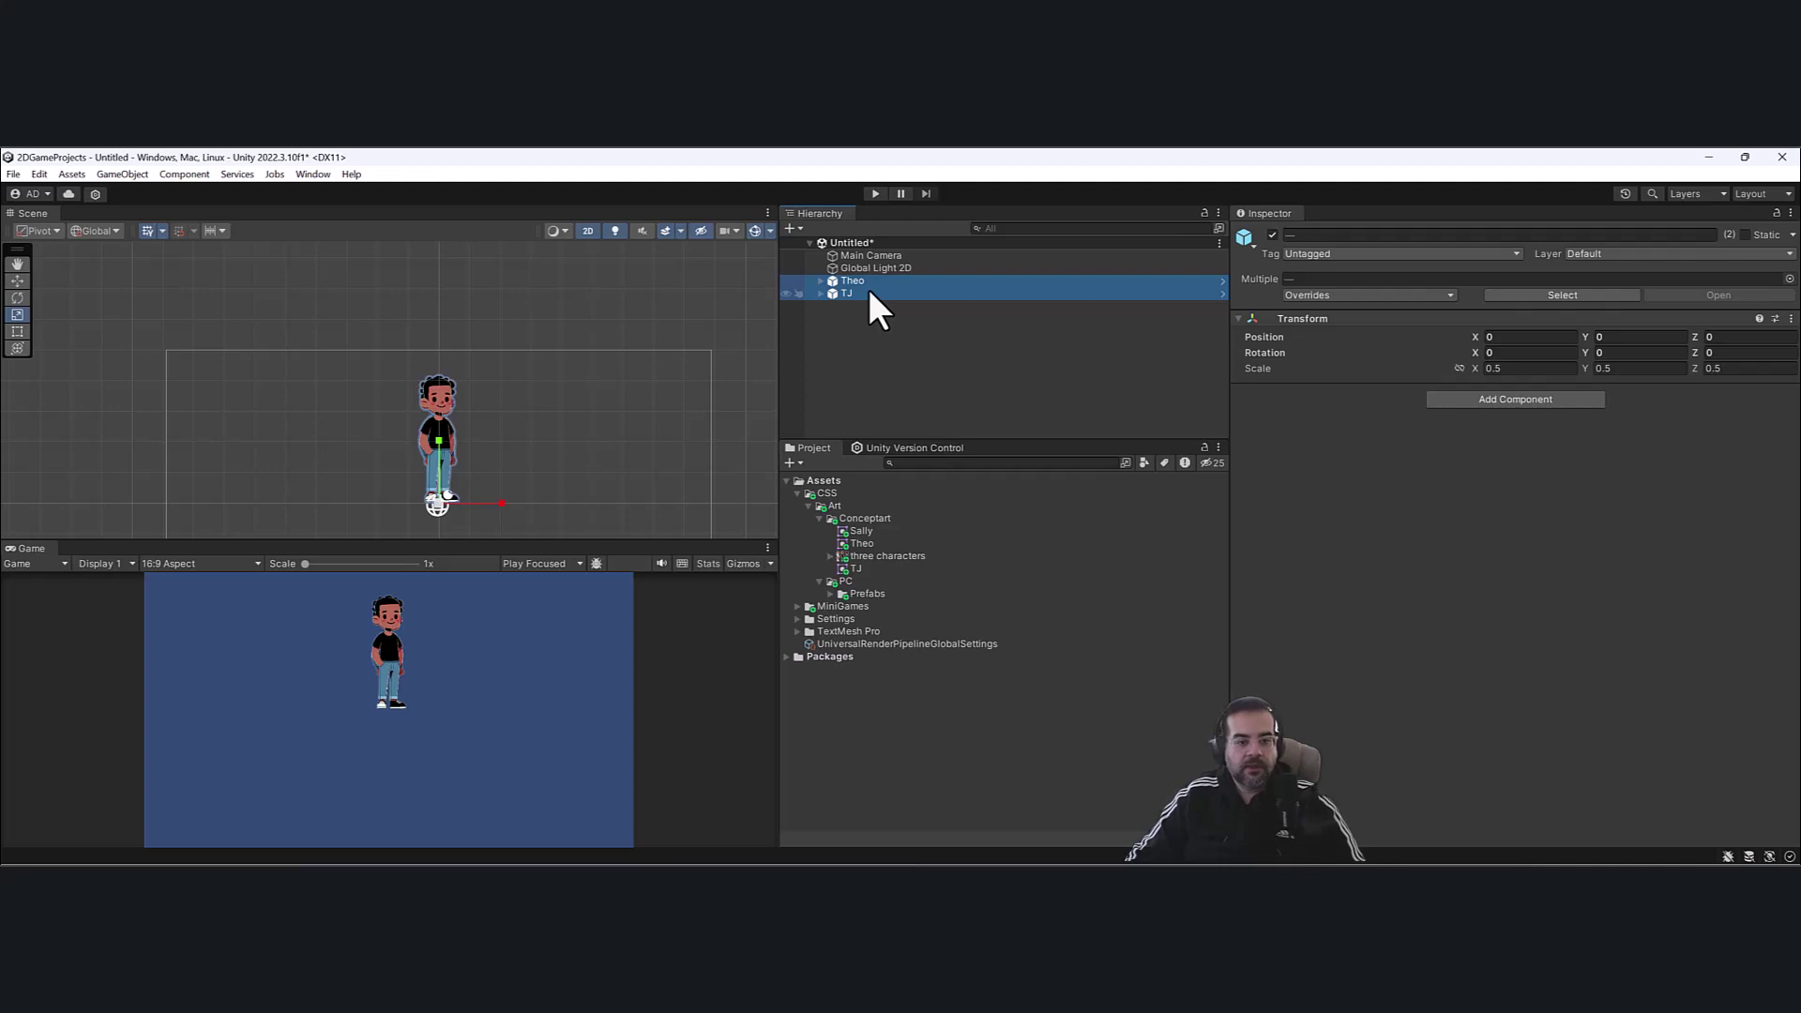
Move Theo toward the lower-left of the camera frame with the Move tool, then undo it.
{"action": "left_click", "coordinate": [895, 306]}
{"action": "left_click", "coordinate": [882, 280]}
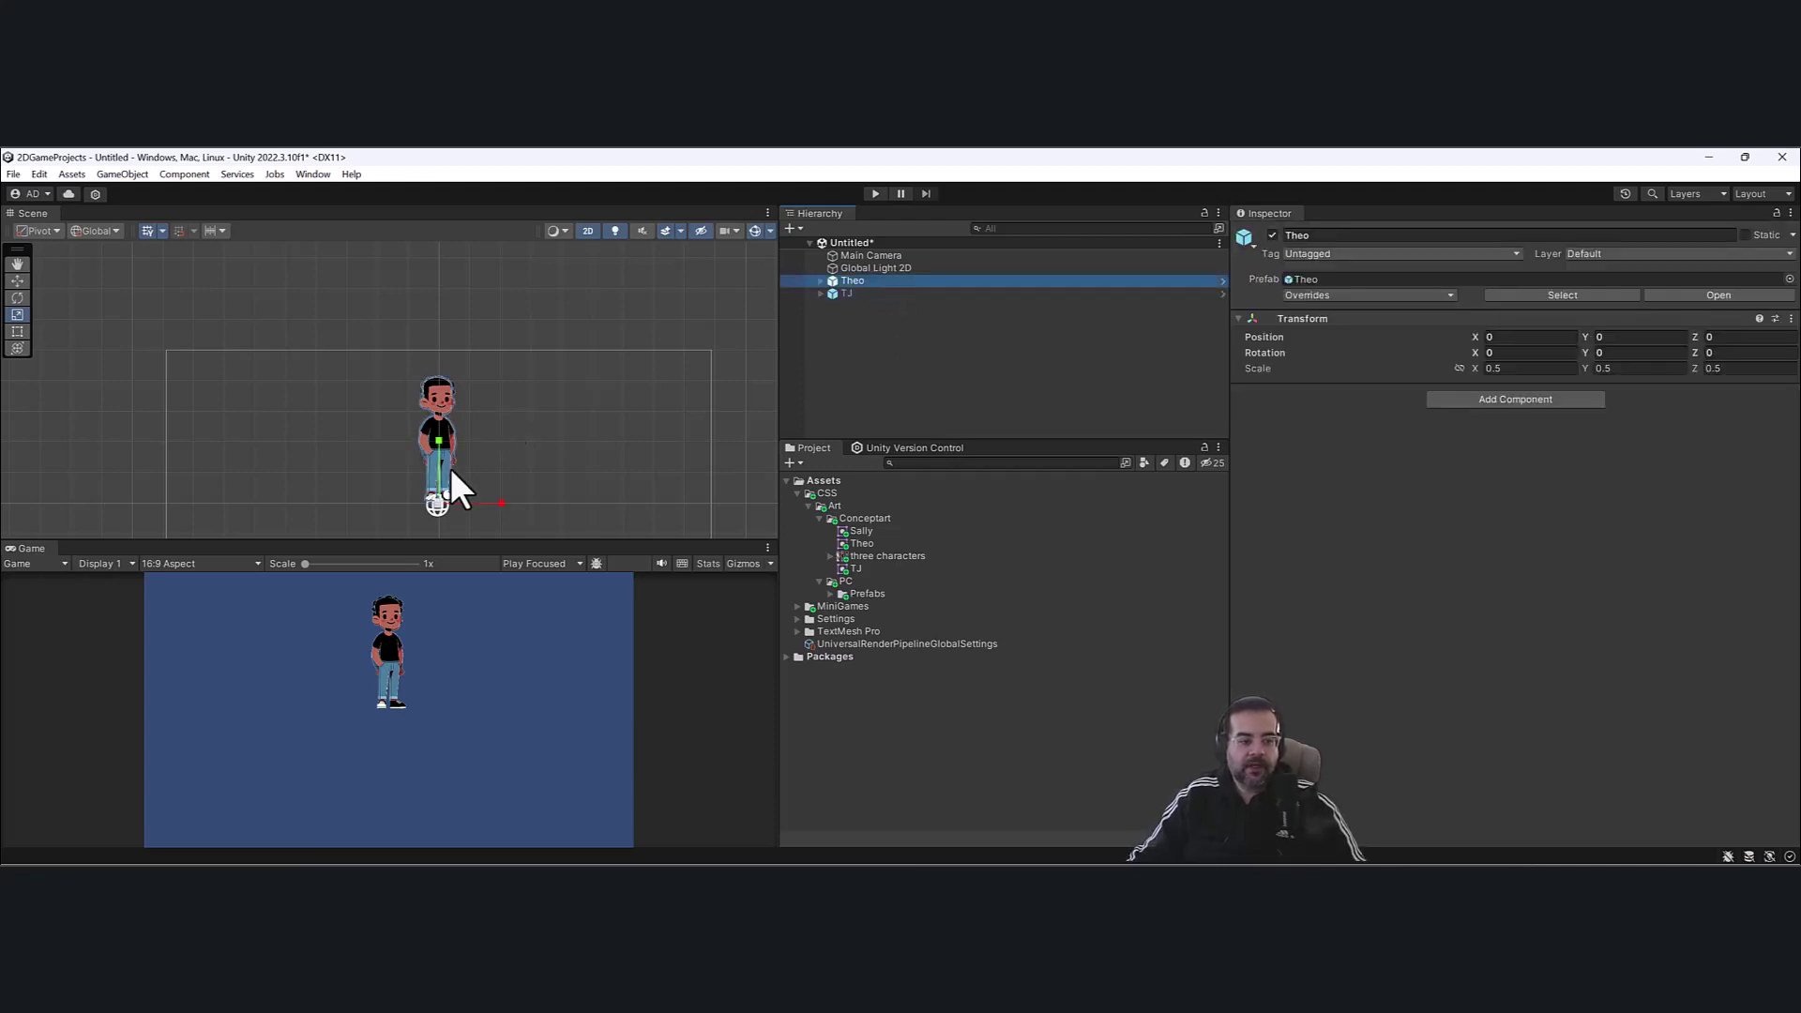
{"action": "middle_click_drag", "start_coordinate": [512, 394], "coordinate": [575, 355]}
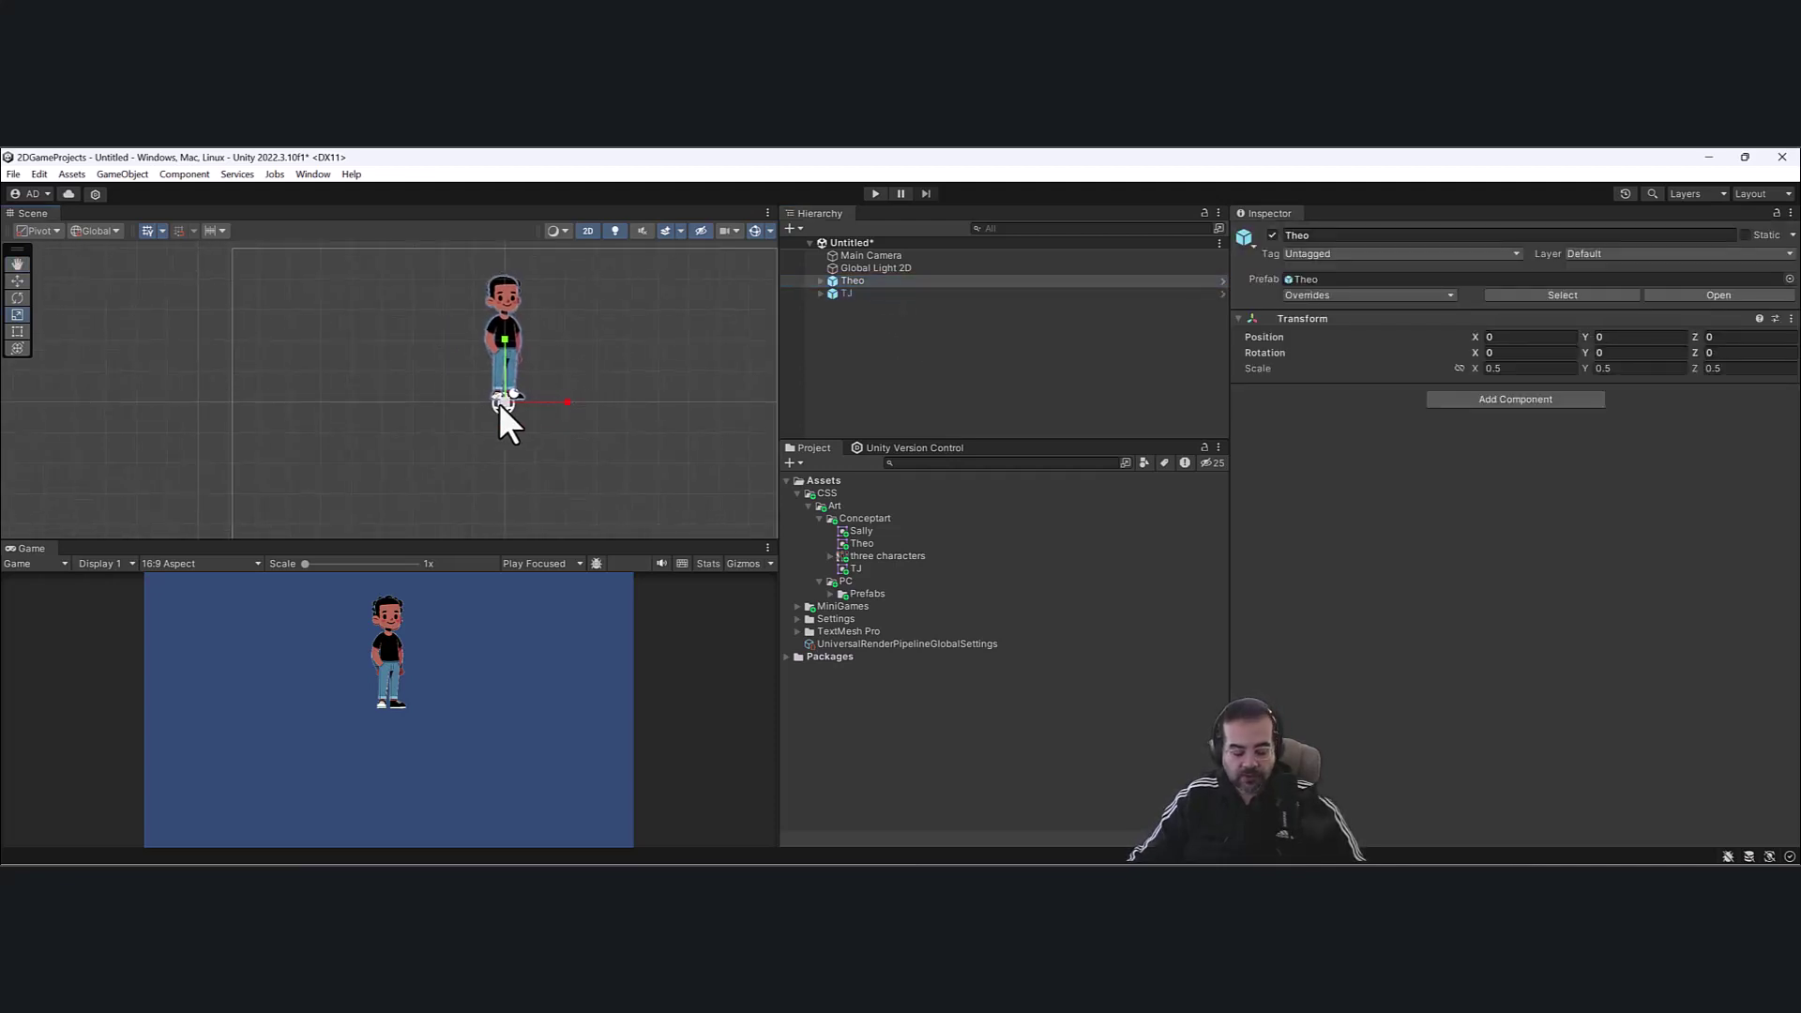
{"action": "key", "text": "w"}
{"action": "scroll", "coordinate": [504, 426], "scroll_direction": "down", "scroll_amount": 2}
{"action": "middle_click_drag", "start_coordinate": [505, 426], "coordinate": [546, 343]}
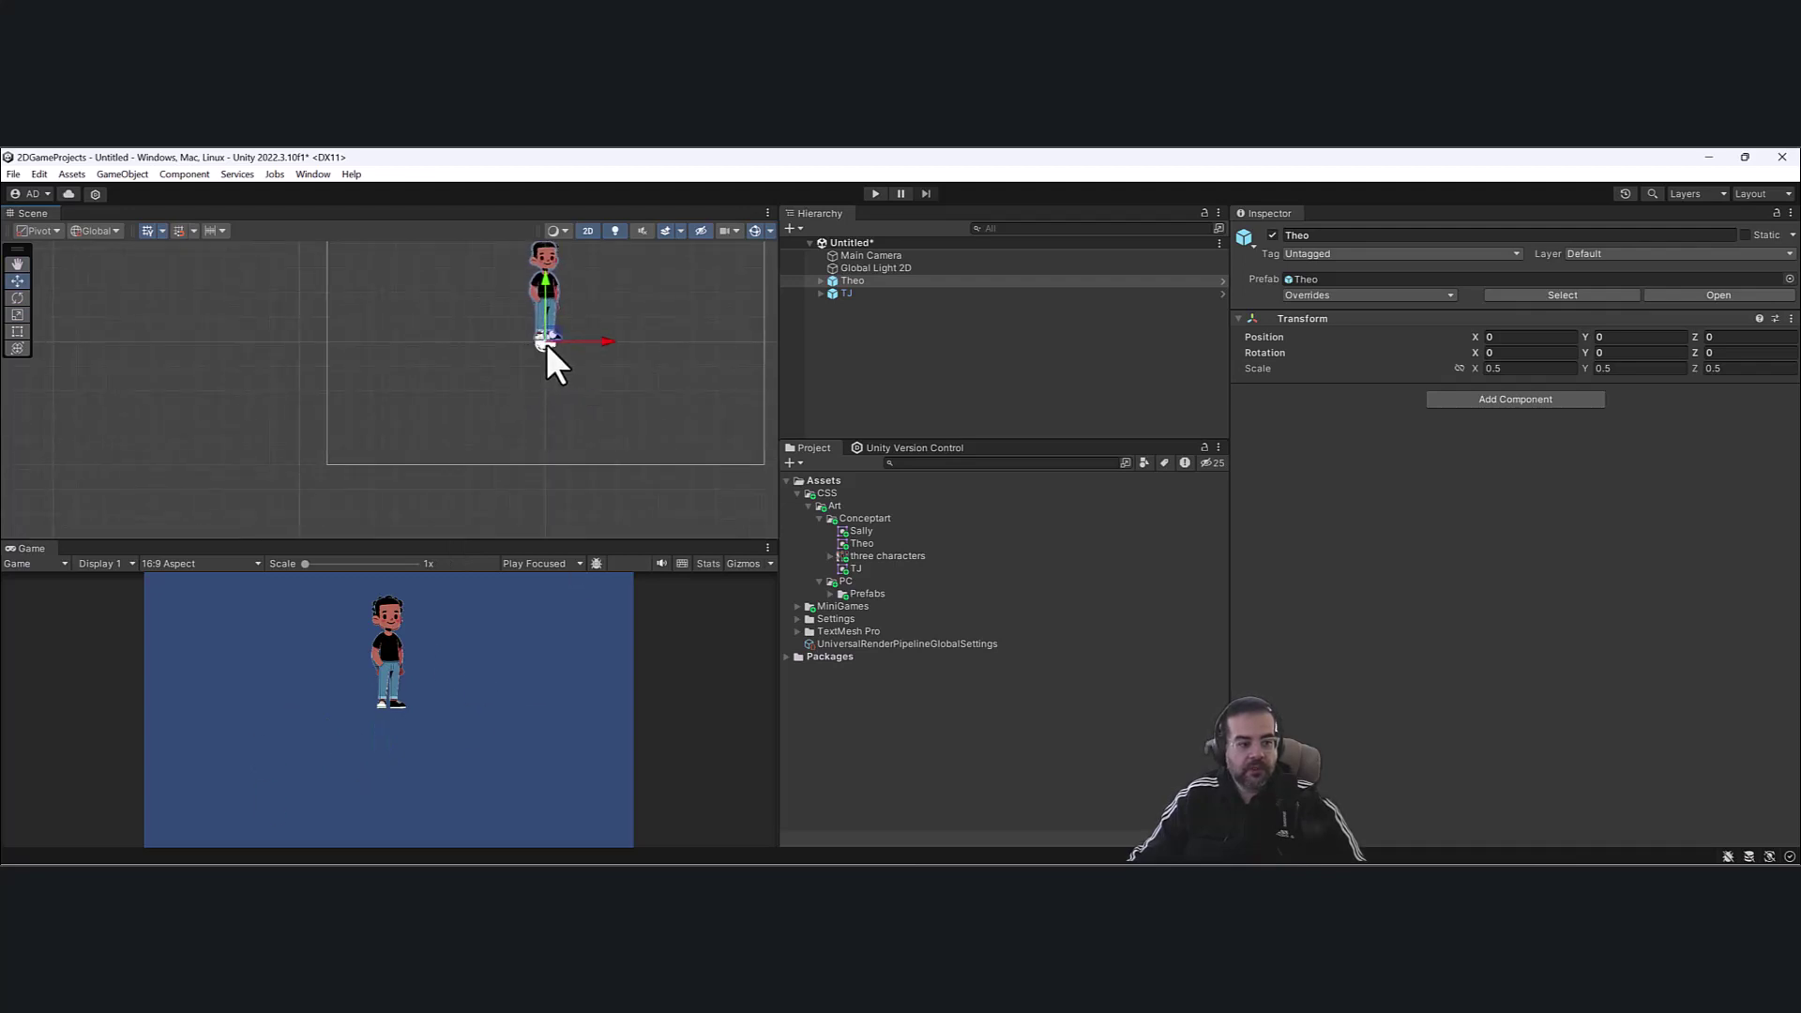
{"action": "left_click_drag", "start_coordinate": [548, 329], "coordinate": [351, 449]}
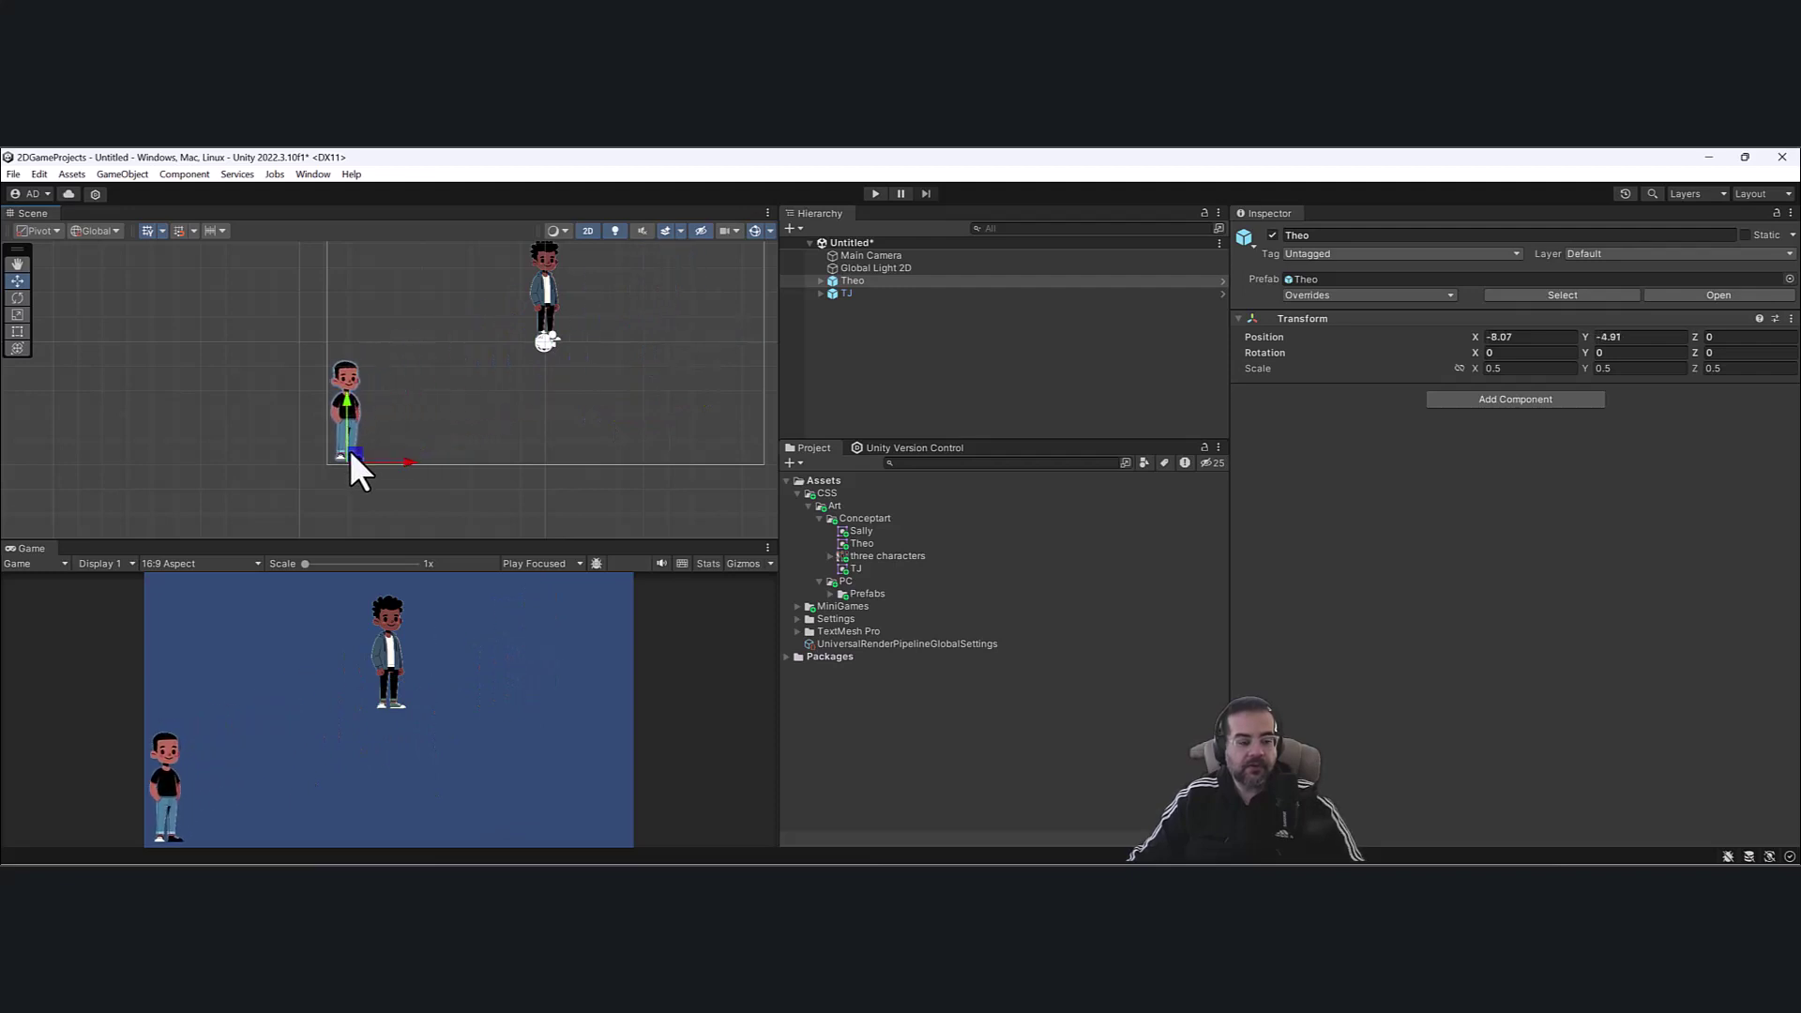
{"action": "key", "text": "ctrl+z"}
Delete both Theo and TJ from the scene Hierarchy.
{"action": "left_click", "coordinate": [874, 321]}
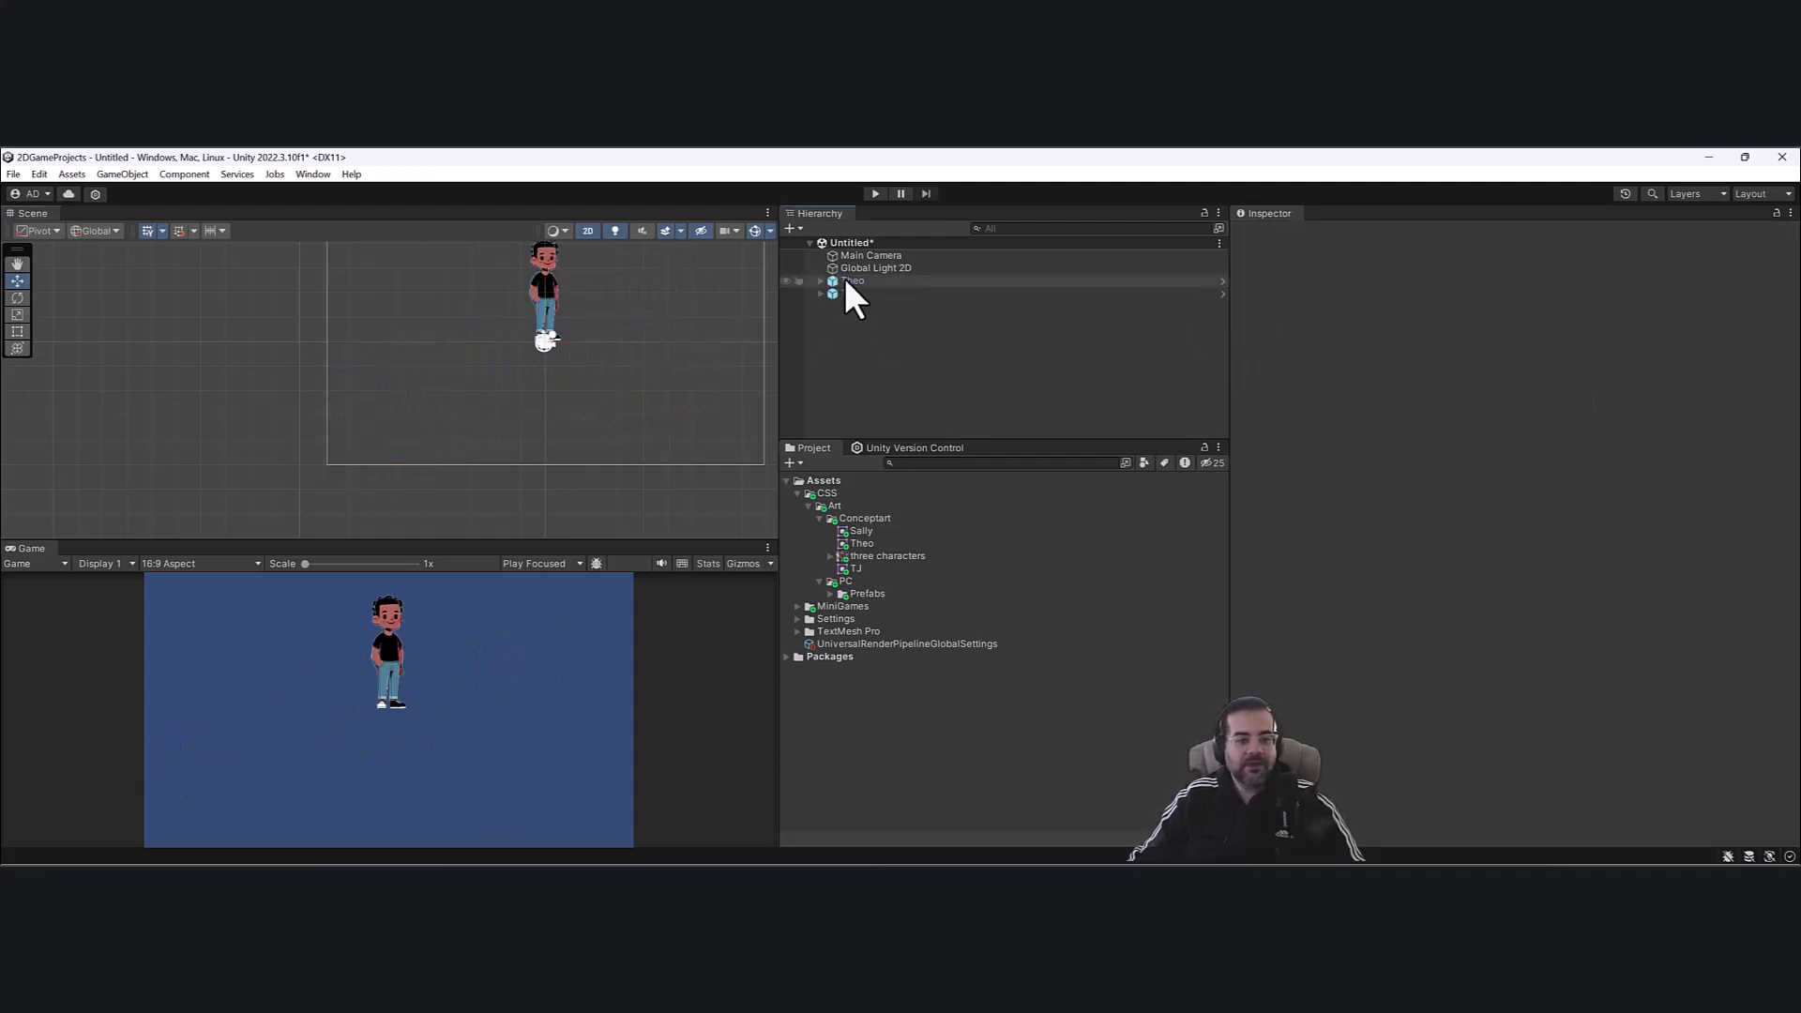
{"action": "left_click", "coordinate": [847, 279]}
{"action": "left_click", "coordinate": [870, 292], "text": "ctrl"}
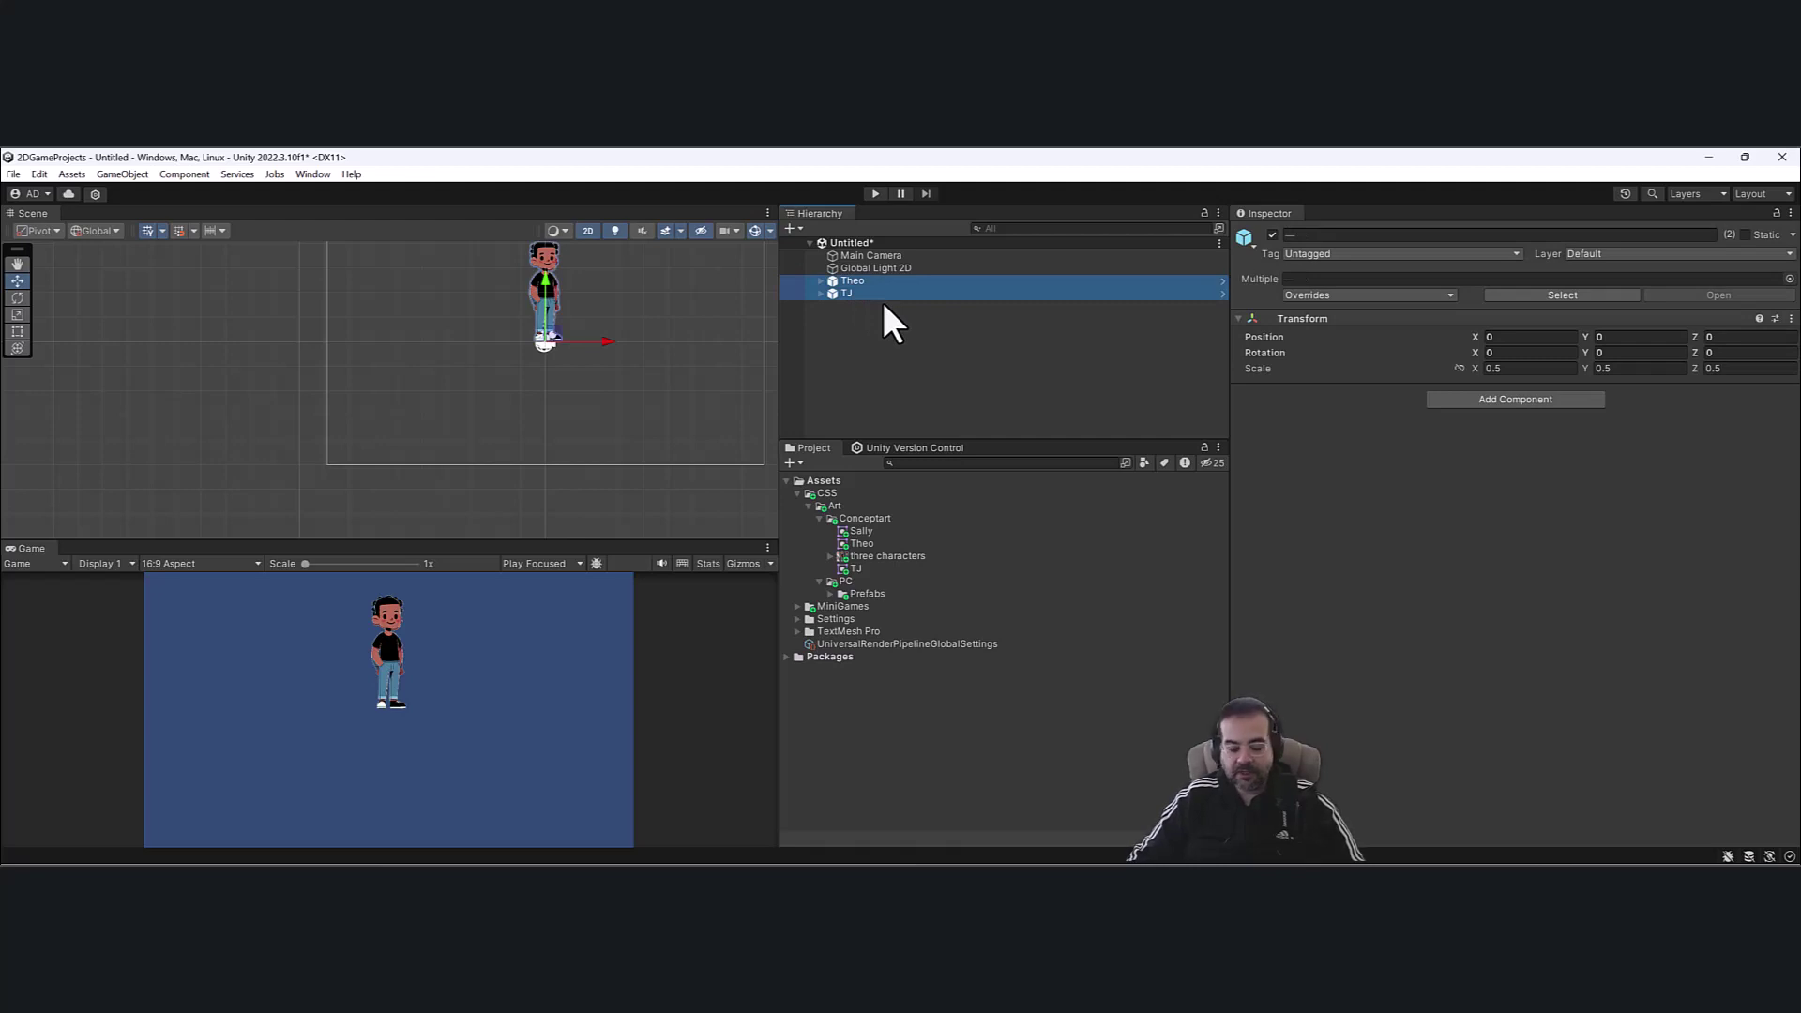
{"action": "key", "text": "Delete"}
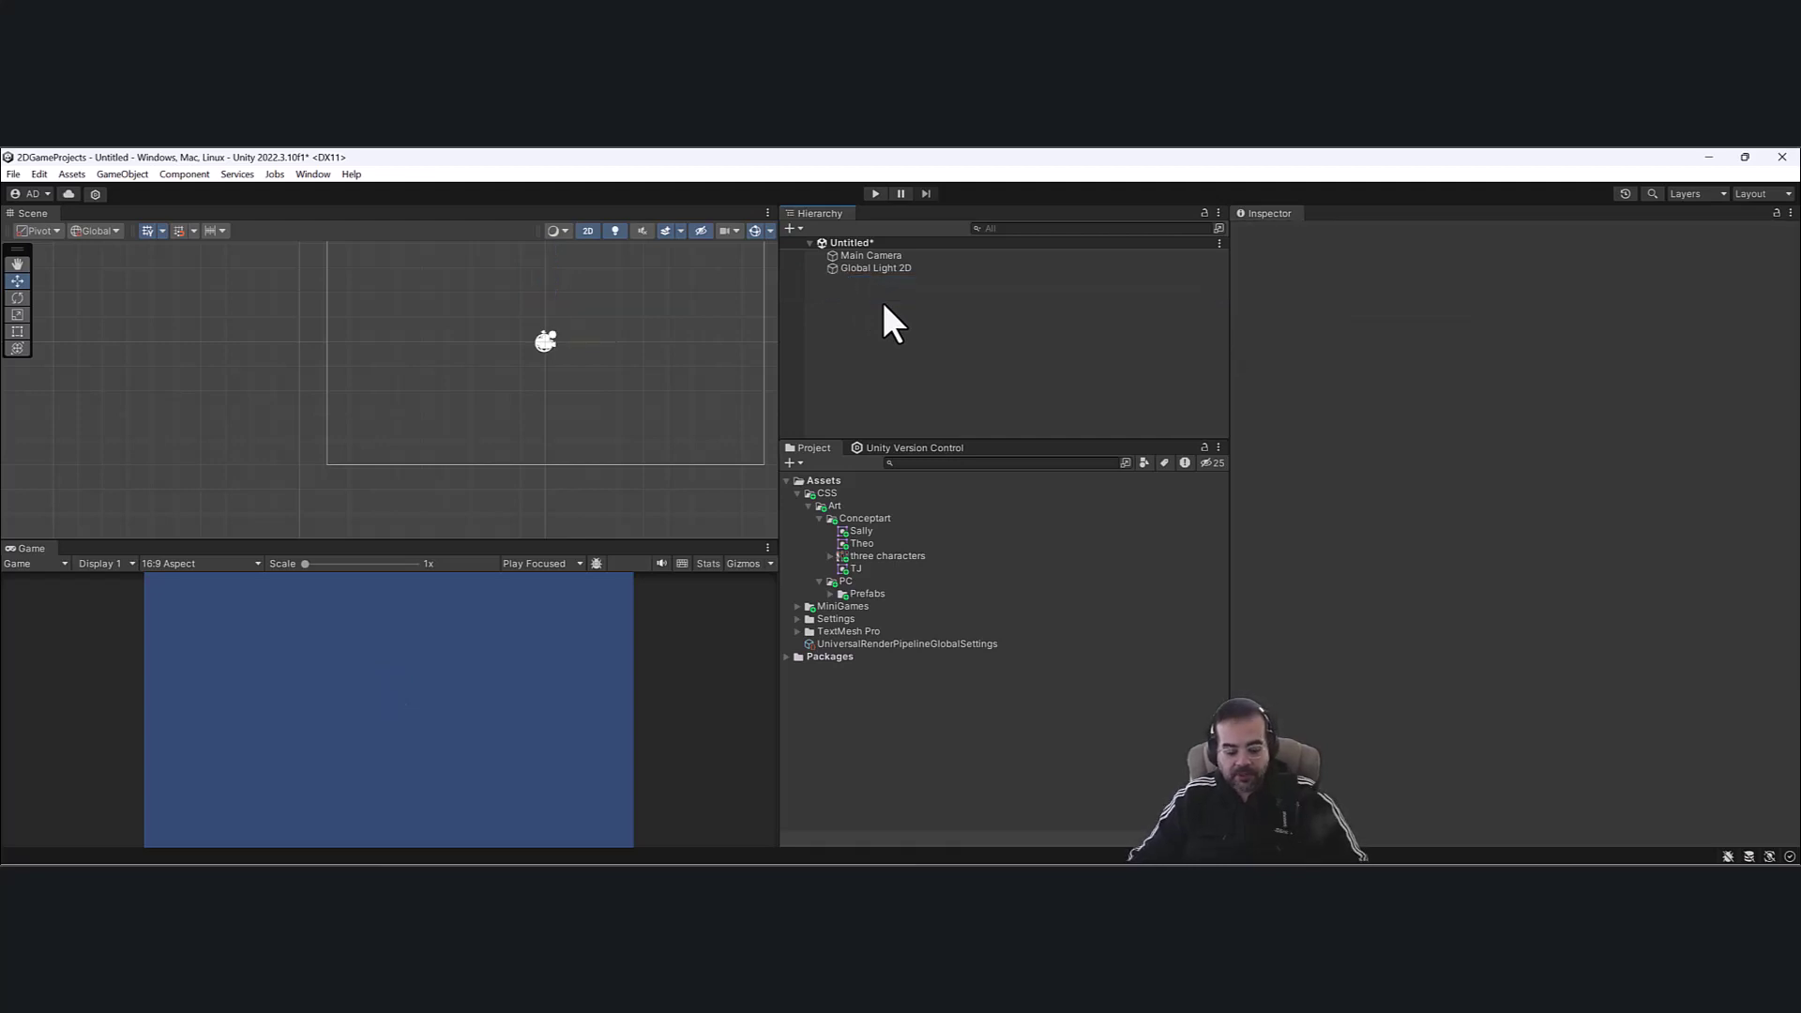
Start saving the scene and create a new Scenes folder inside Assets/CSS.
{"action": "key", "text": "ctrl+s"}
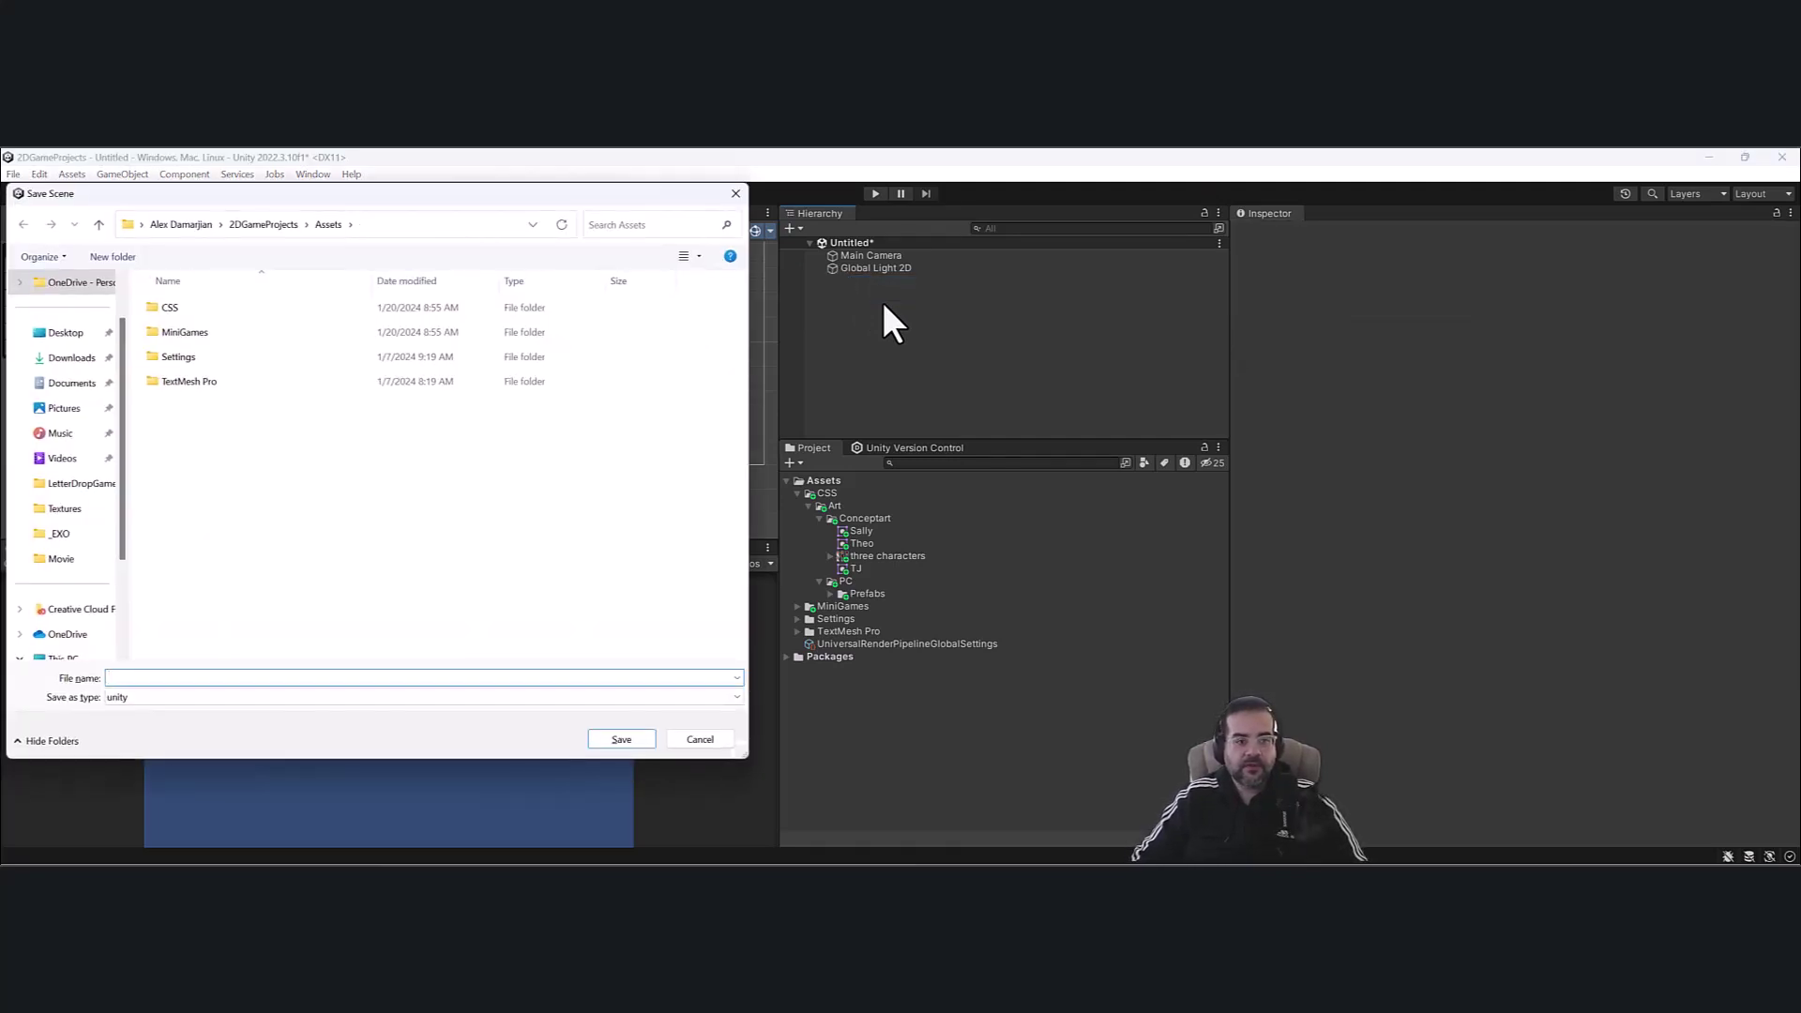
{"action": "left_click", "coordinate": [736, 193]}
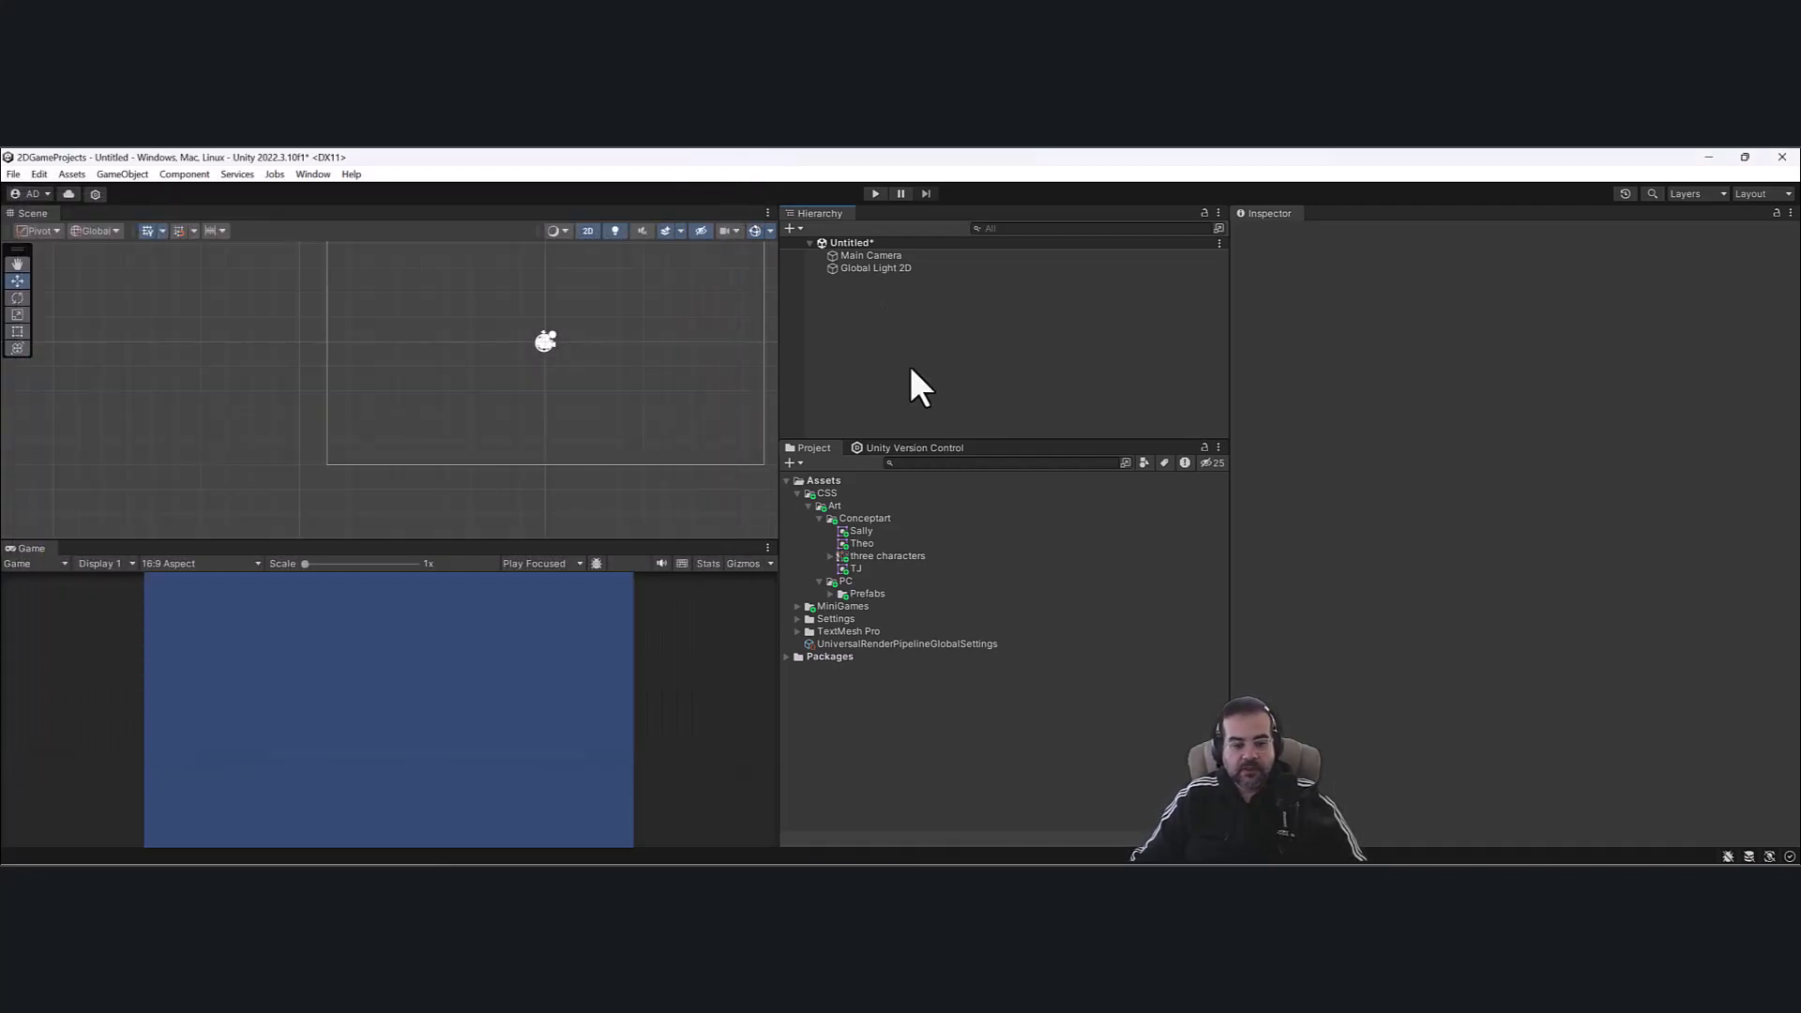
{"action": "key", "text": "ctrl+s"}
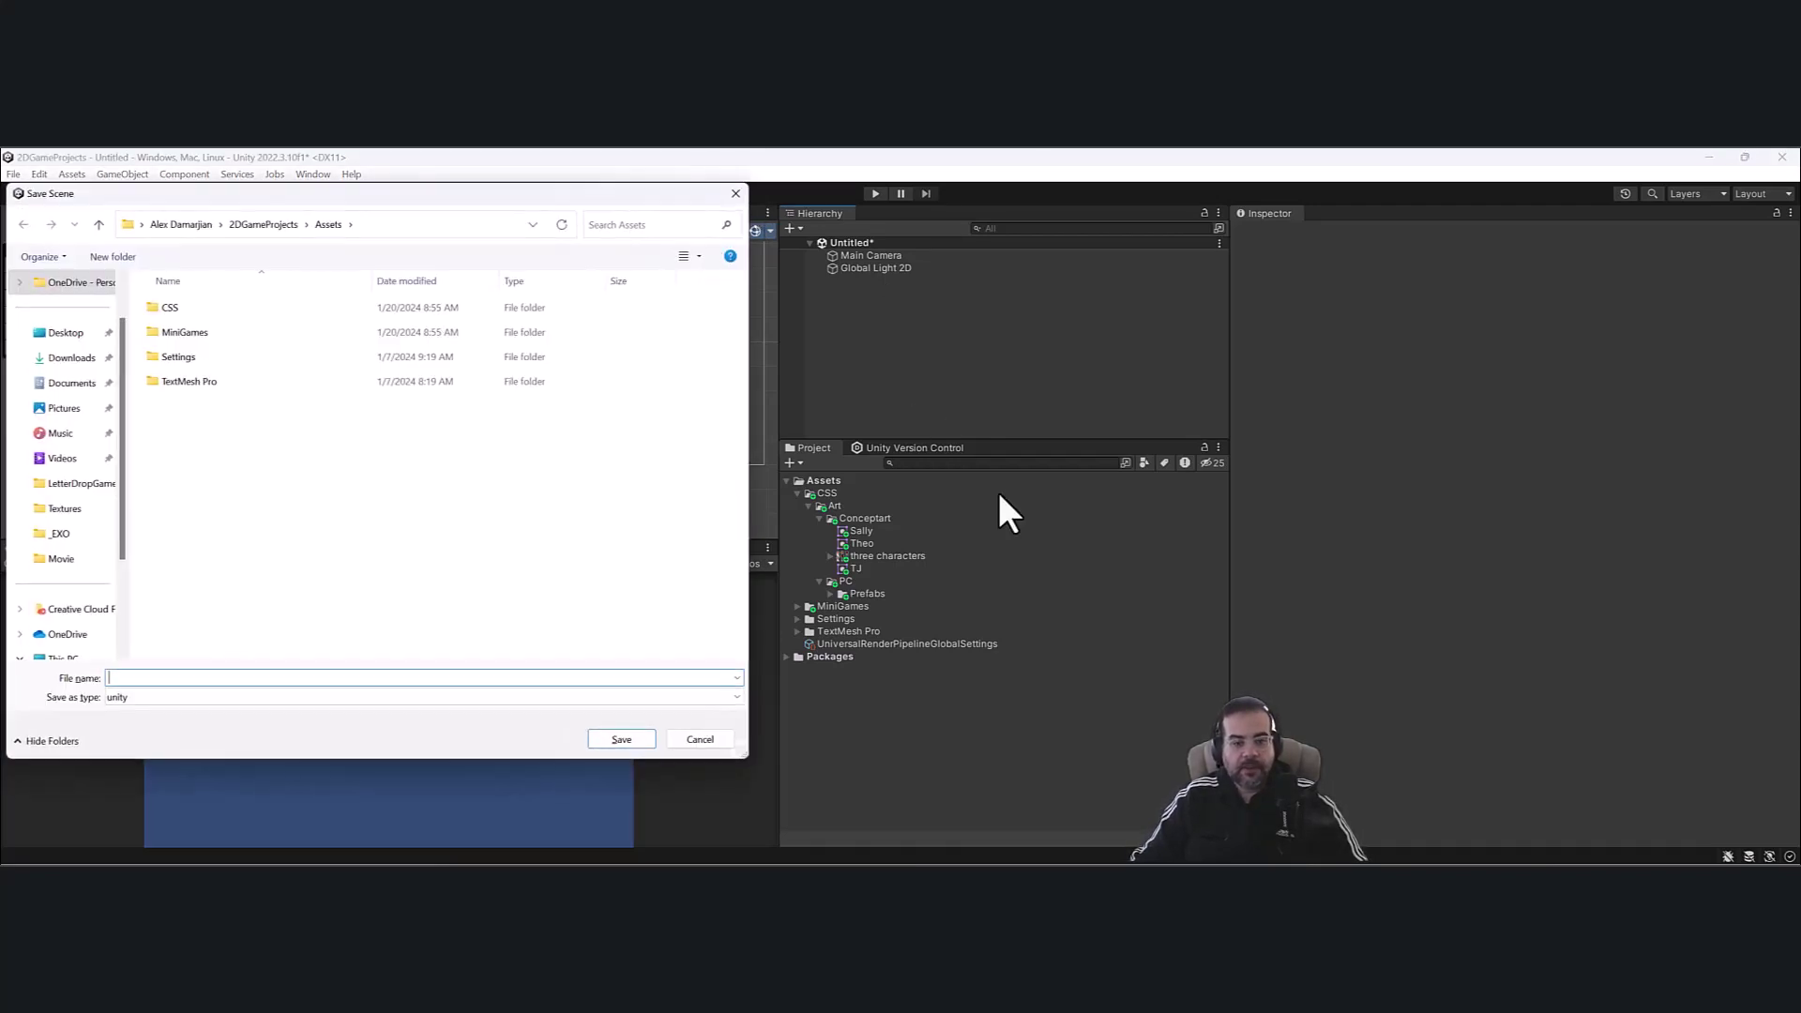
{"action": "double_click", "coordinate": [216, 306]}
{"action": "left_click", "coordinate": [111, 256]}
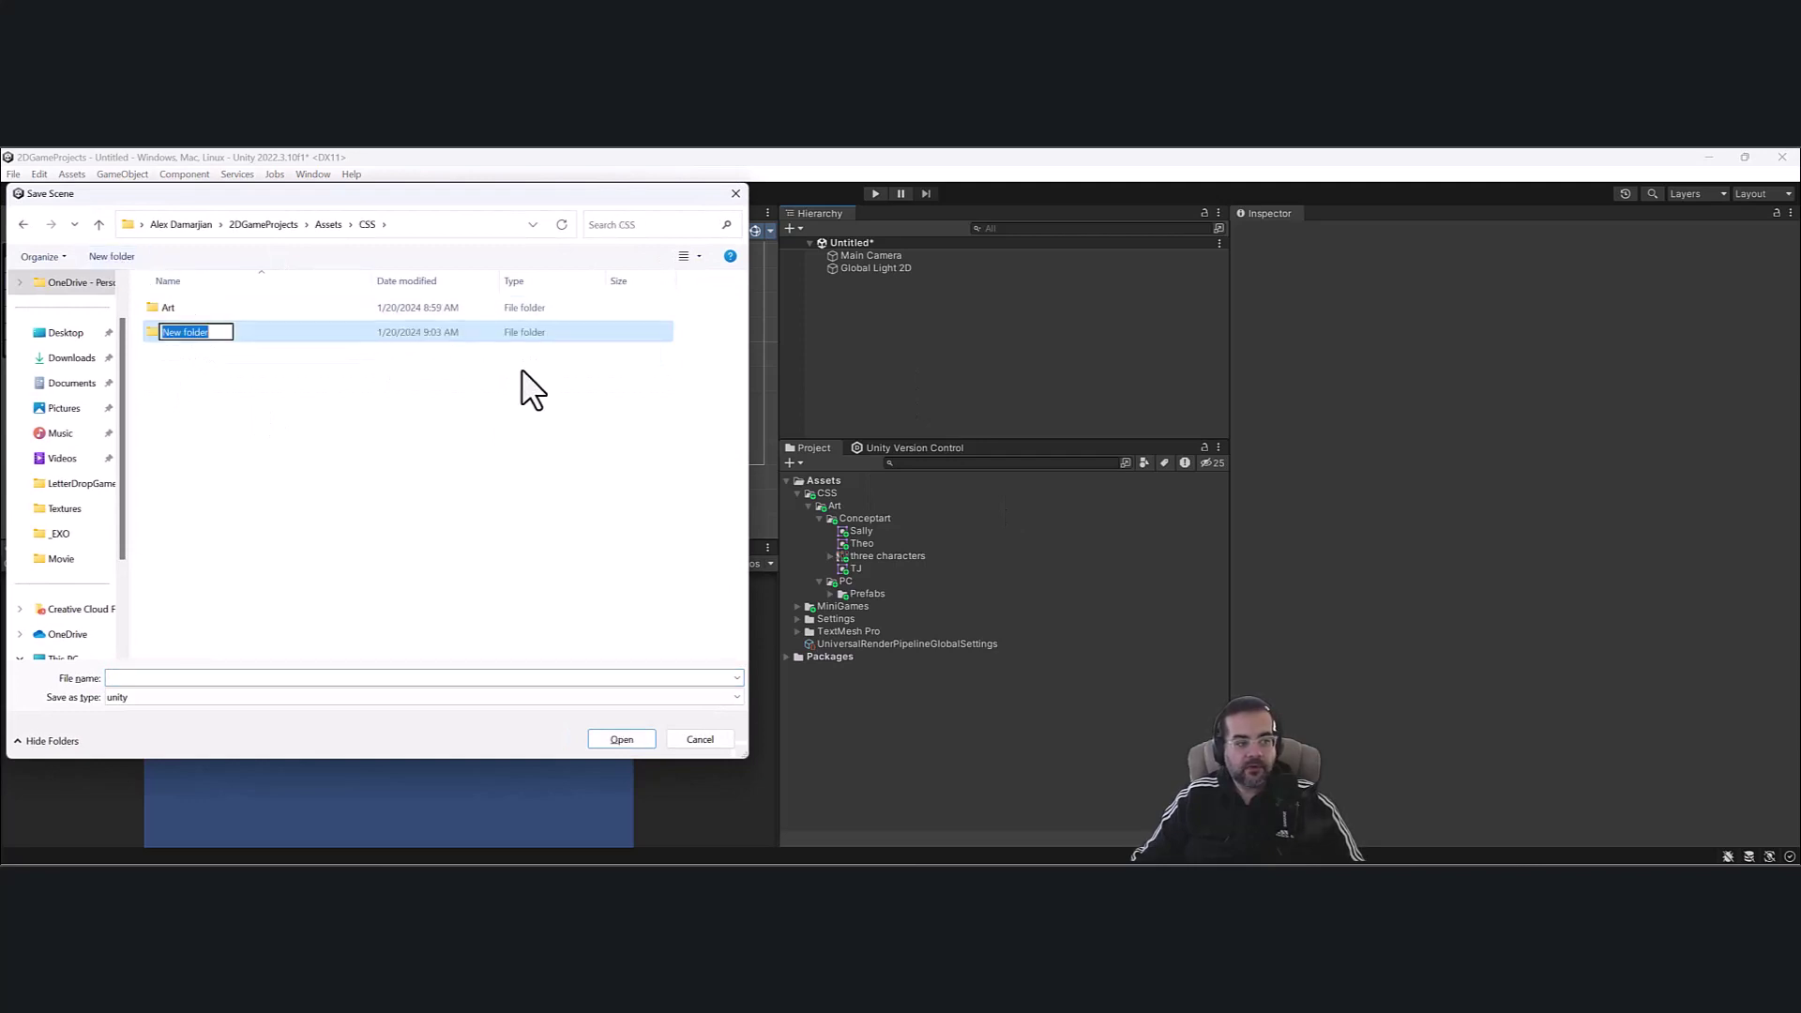
{"action": "type", "text": "Scenes"}
{"action": "key", "text": "Return"}
Save the scene as CSS_MainMenu in the Scenes folder.
{"action": "double_click", "coordinate": [201, 334]}
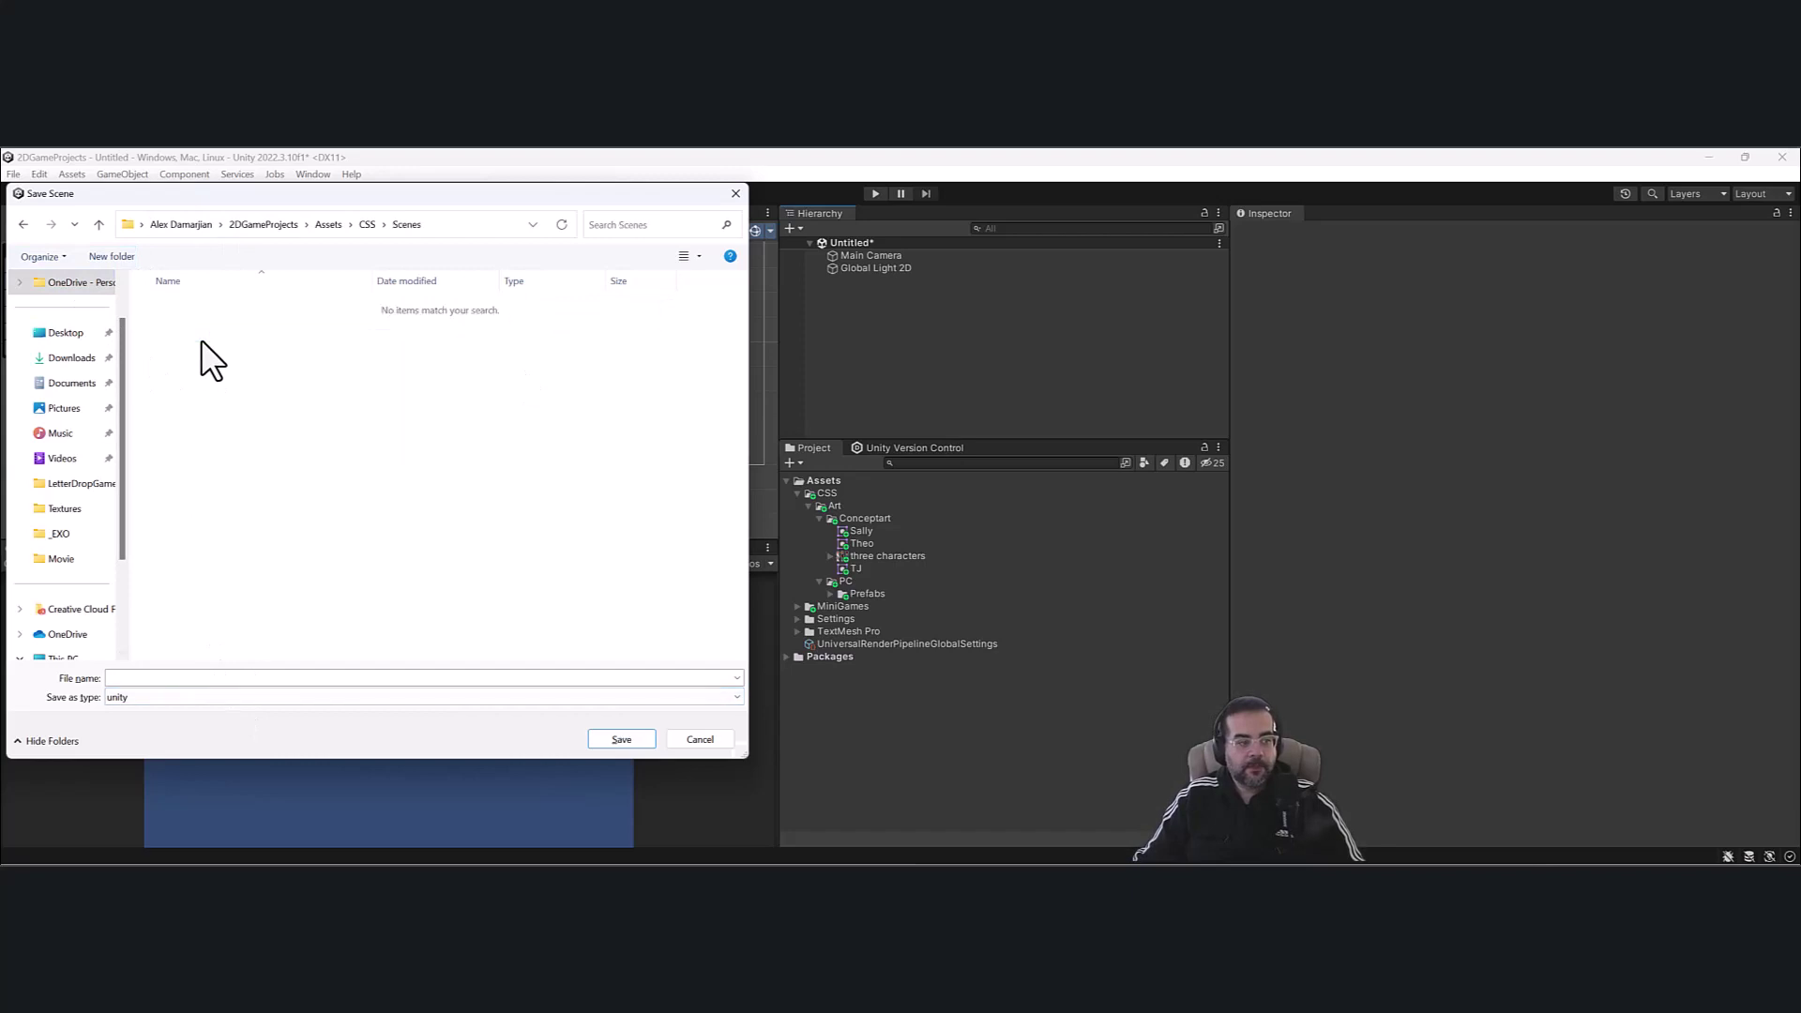
{"action": "left_click", "coordinate": [182, 679]}
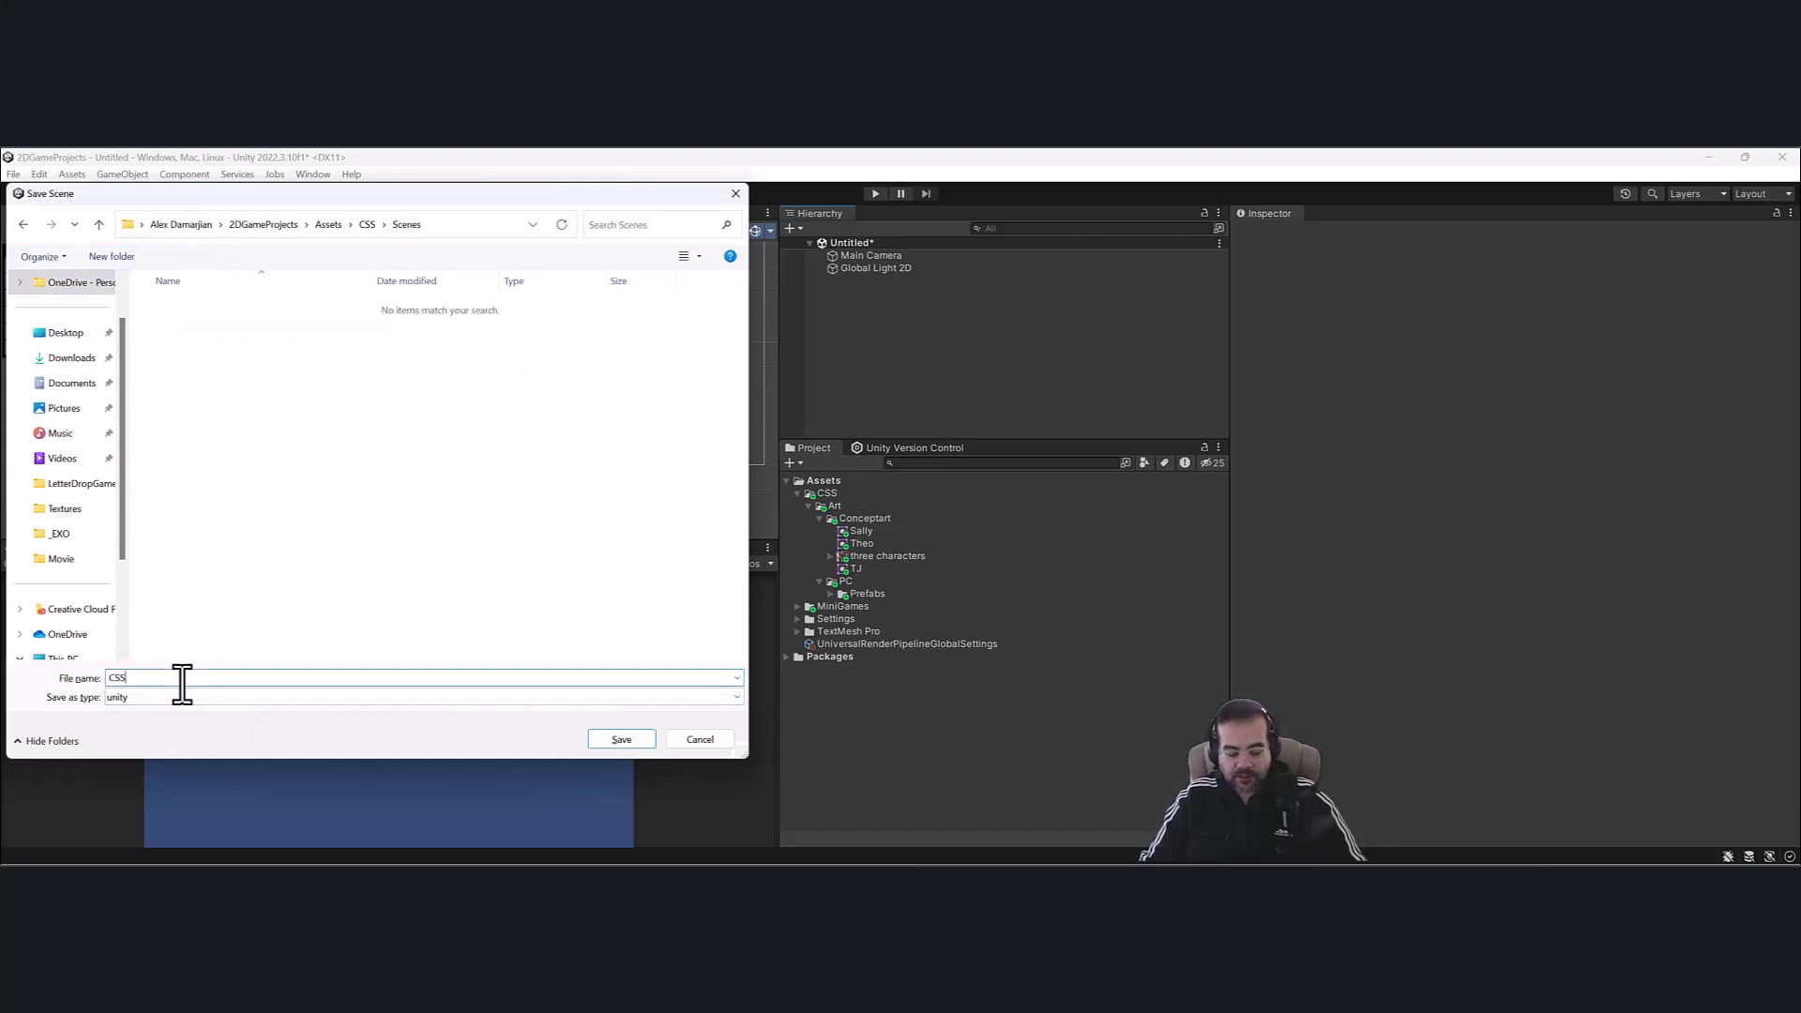
{"action": "type", "text": "_MainMen"}
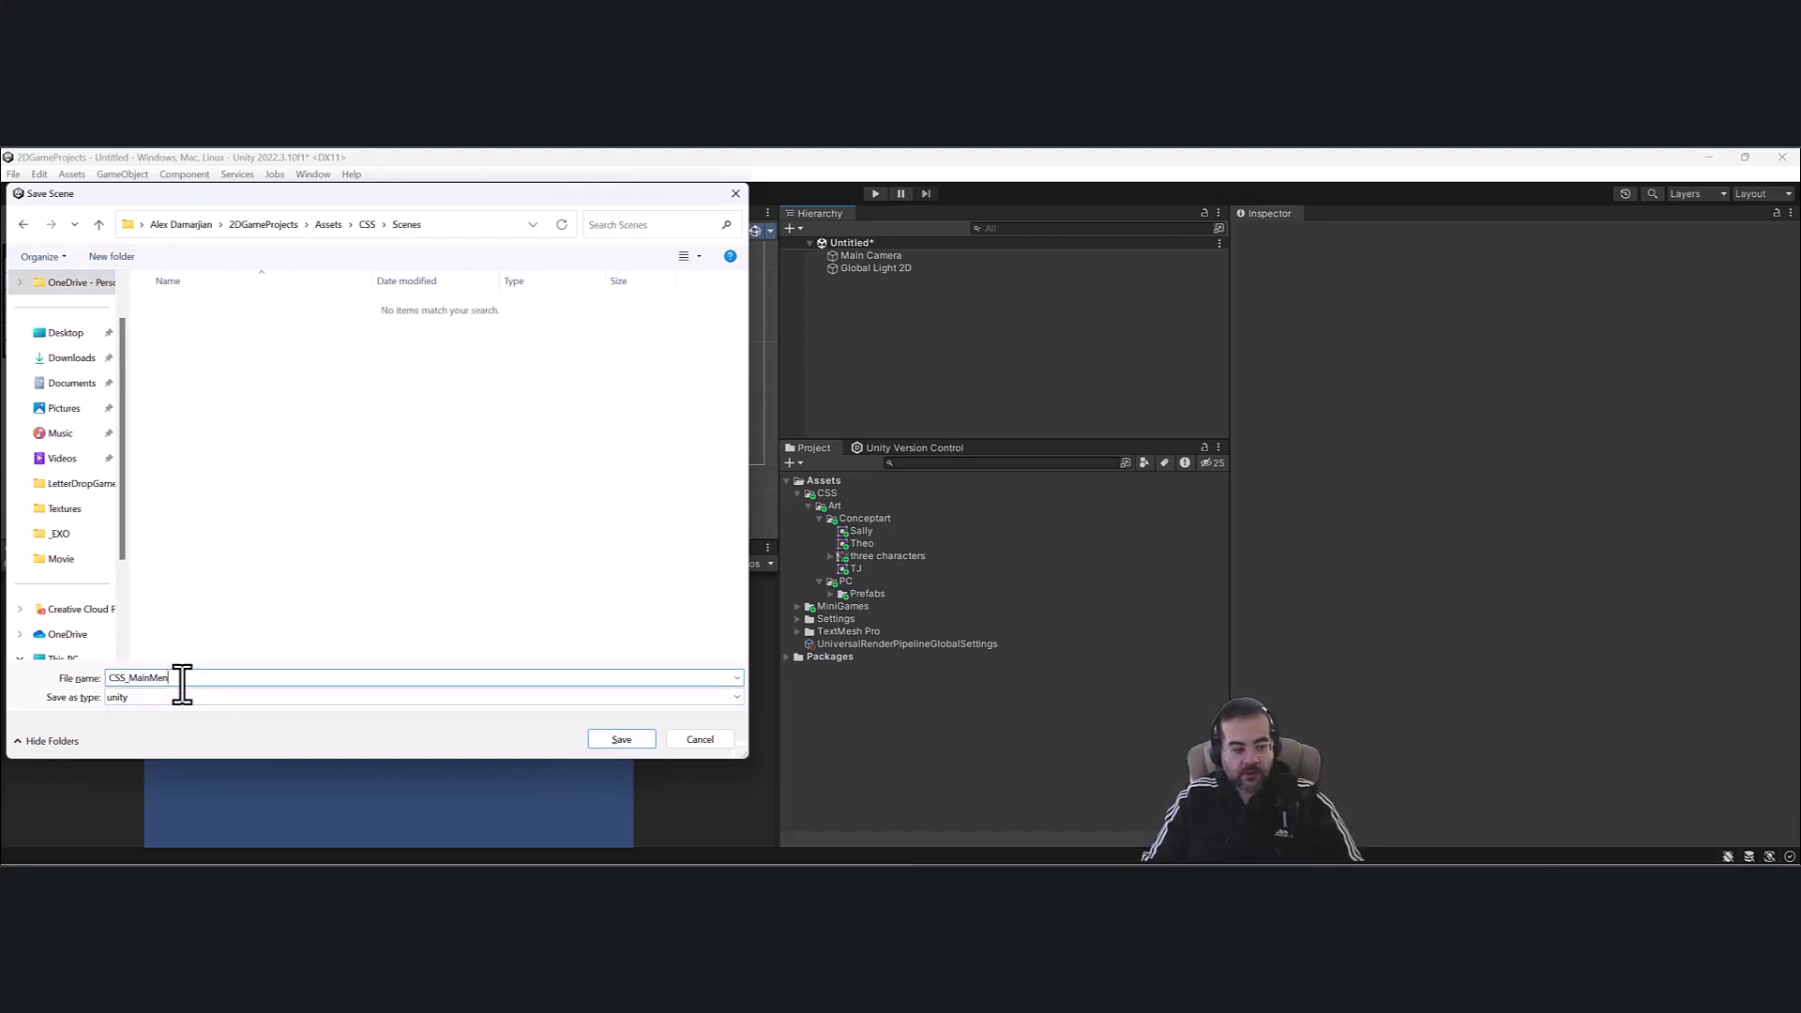
{"action": "type", "text": "u"}
{"action": "key", "text": "Return"}
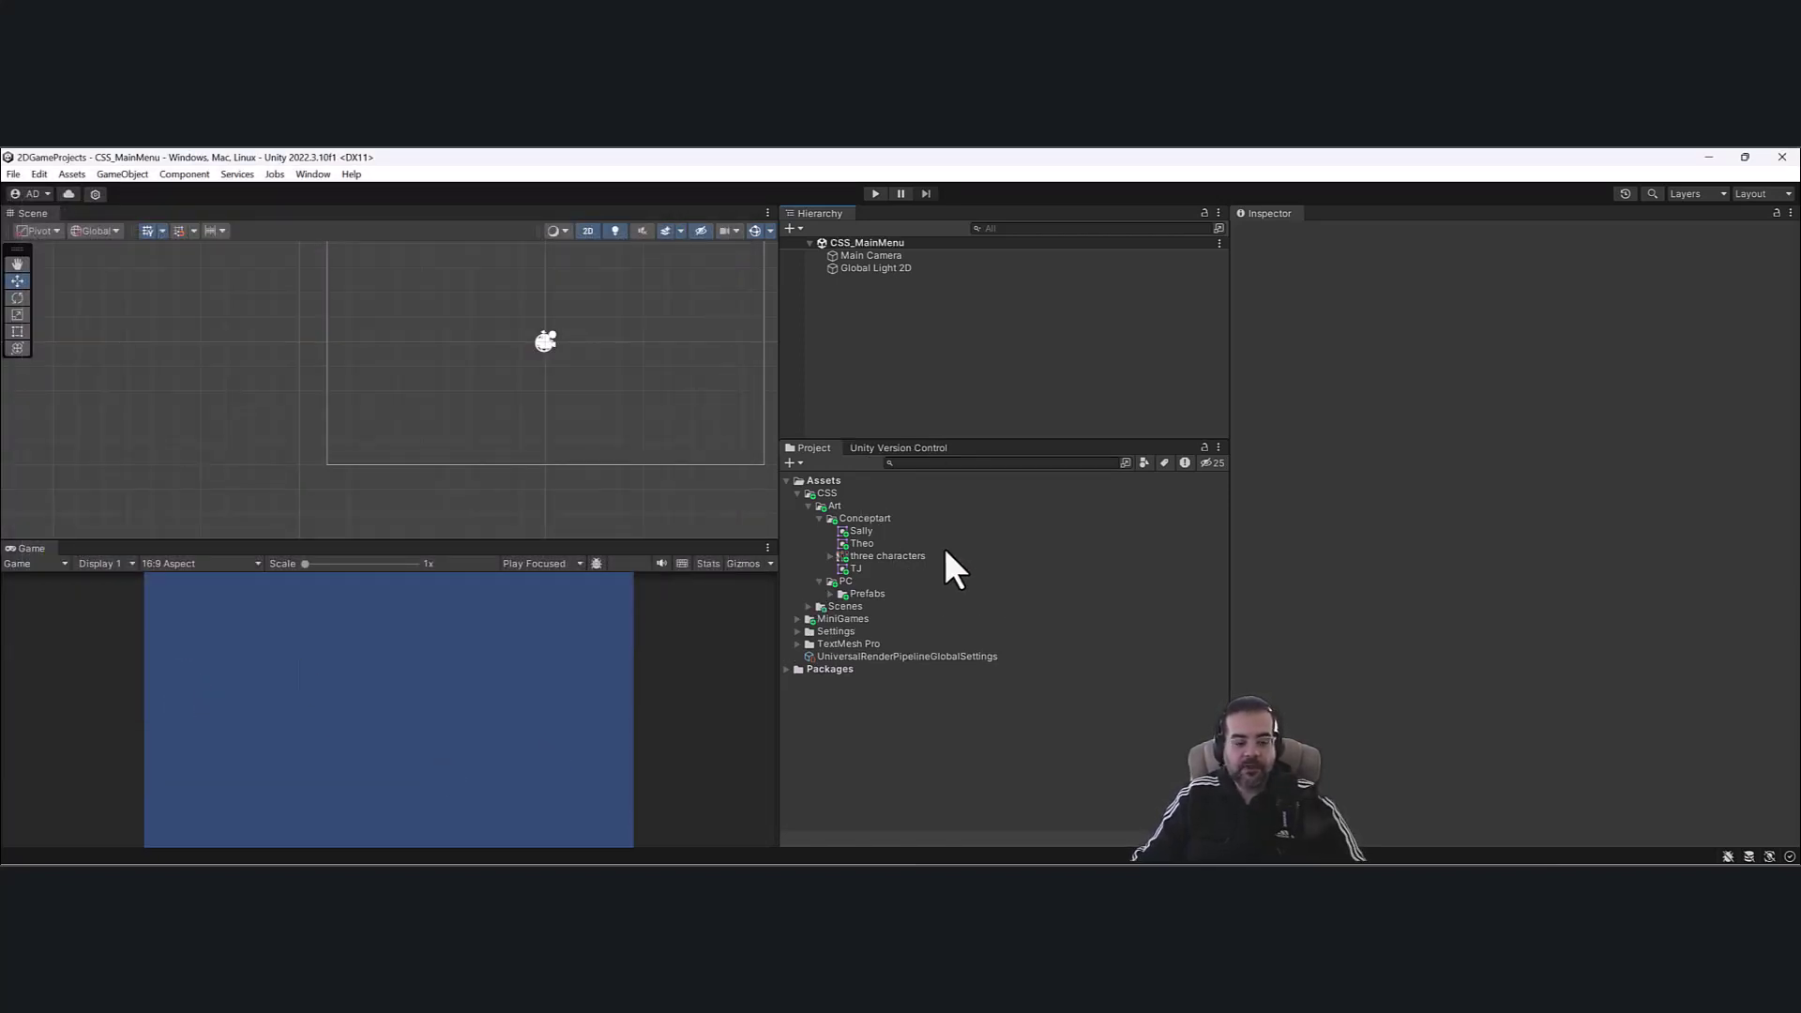
Expand PC > Prefabs and inspect the Sally, Theo and TJ prefabs, ending on Sally's 0.5 scale.
{"action": "left_click", "coordinate": [819, 580]}
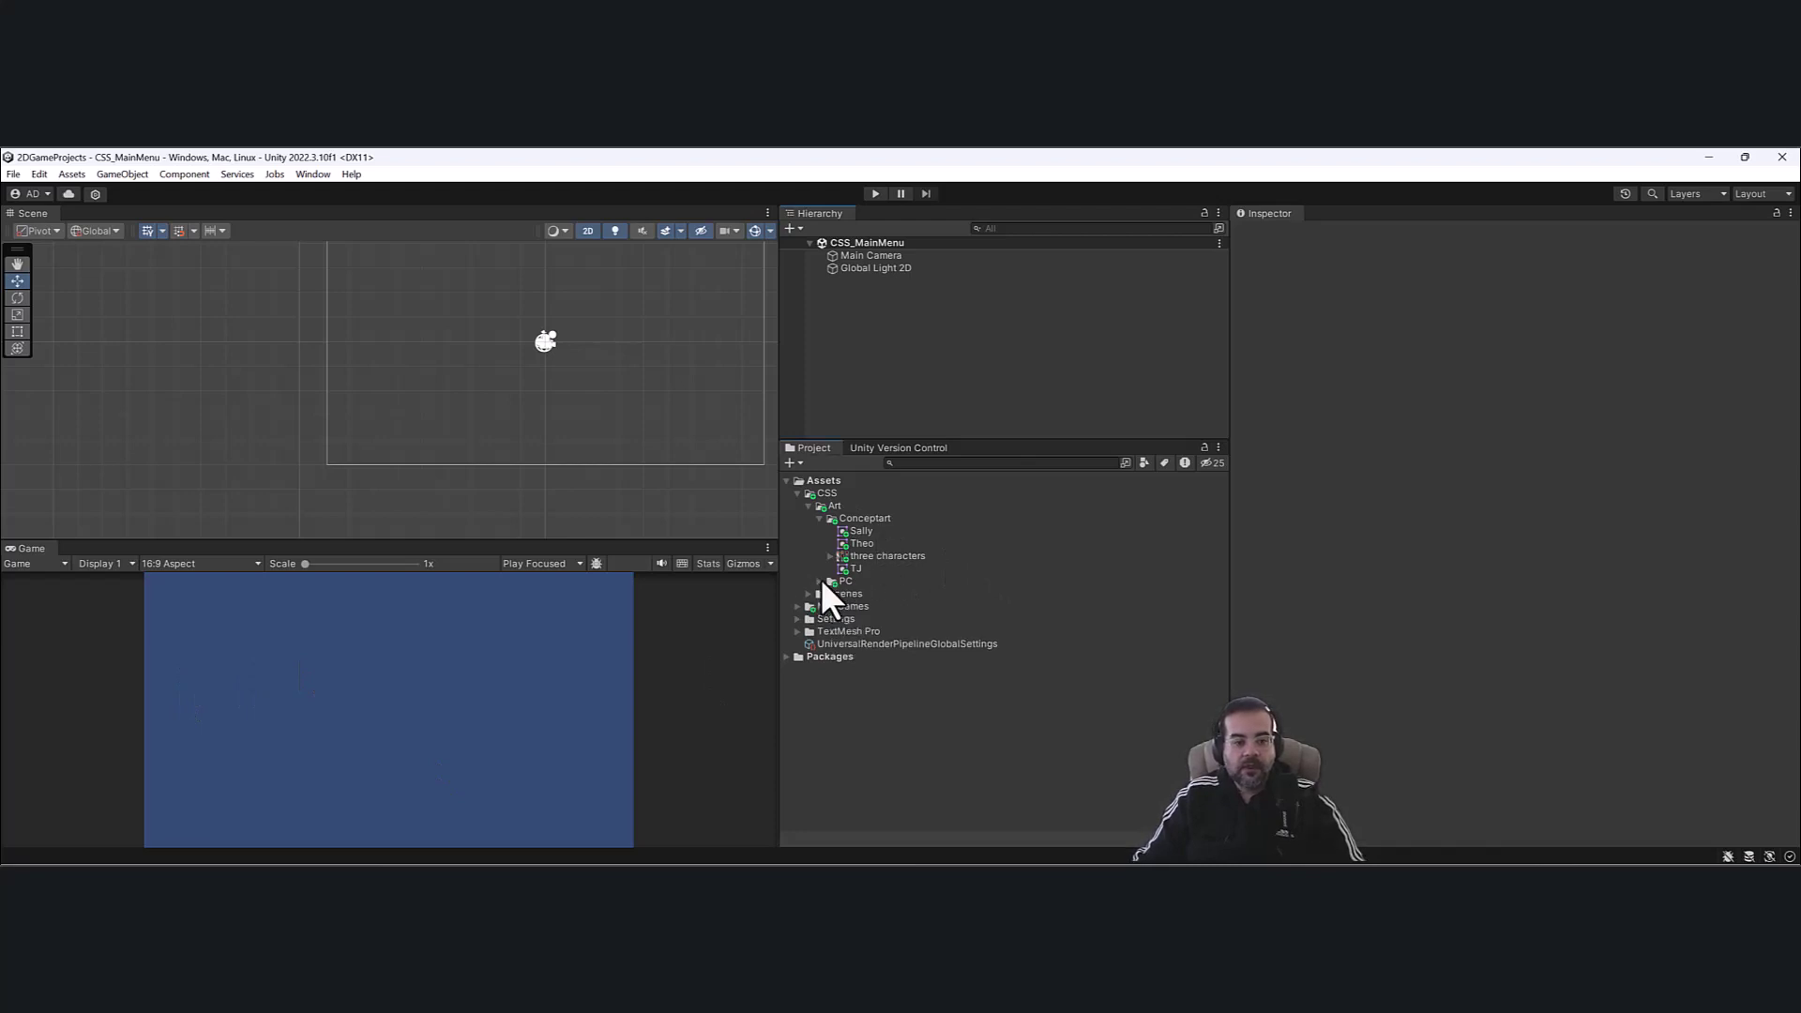
{"action": "left_click", "coordinate": [819, 582]}
{"action": "left_click", "coordinate": [856, 592]}
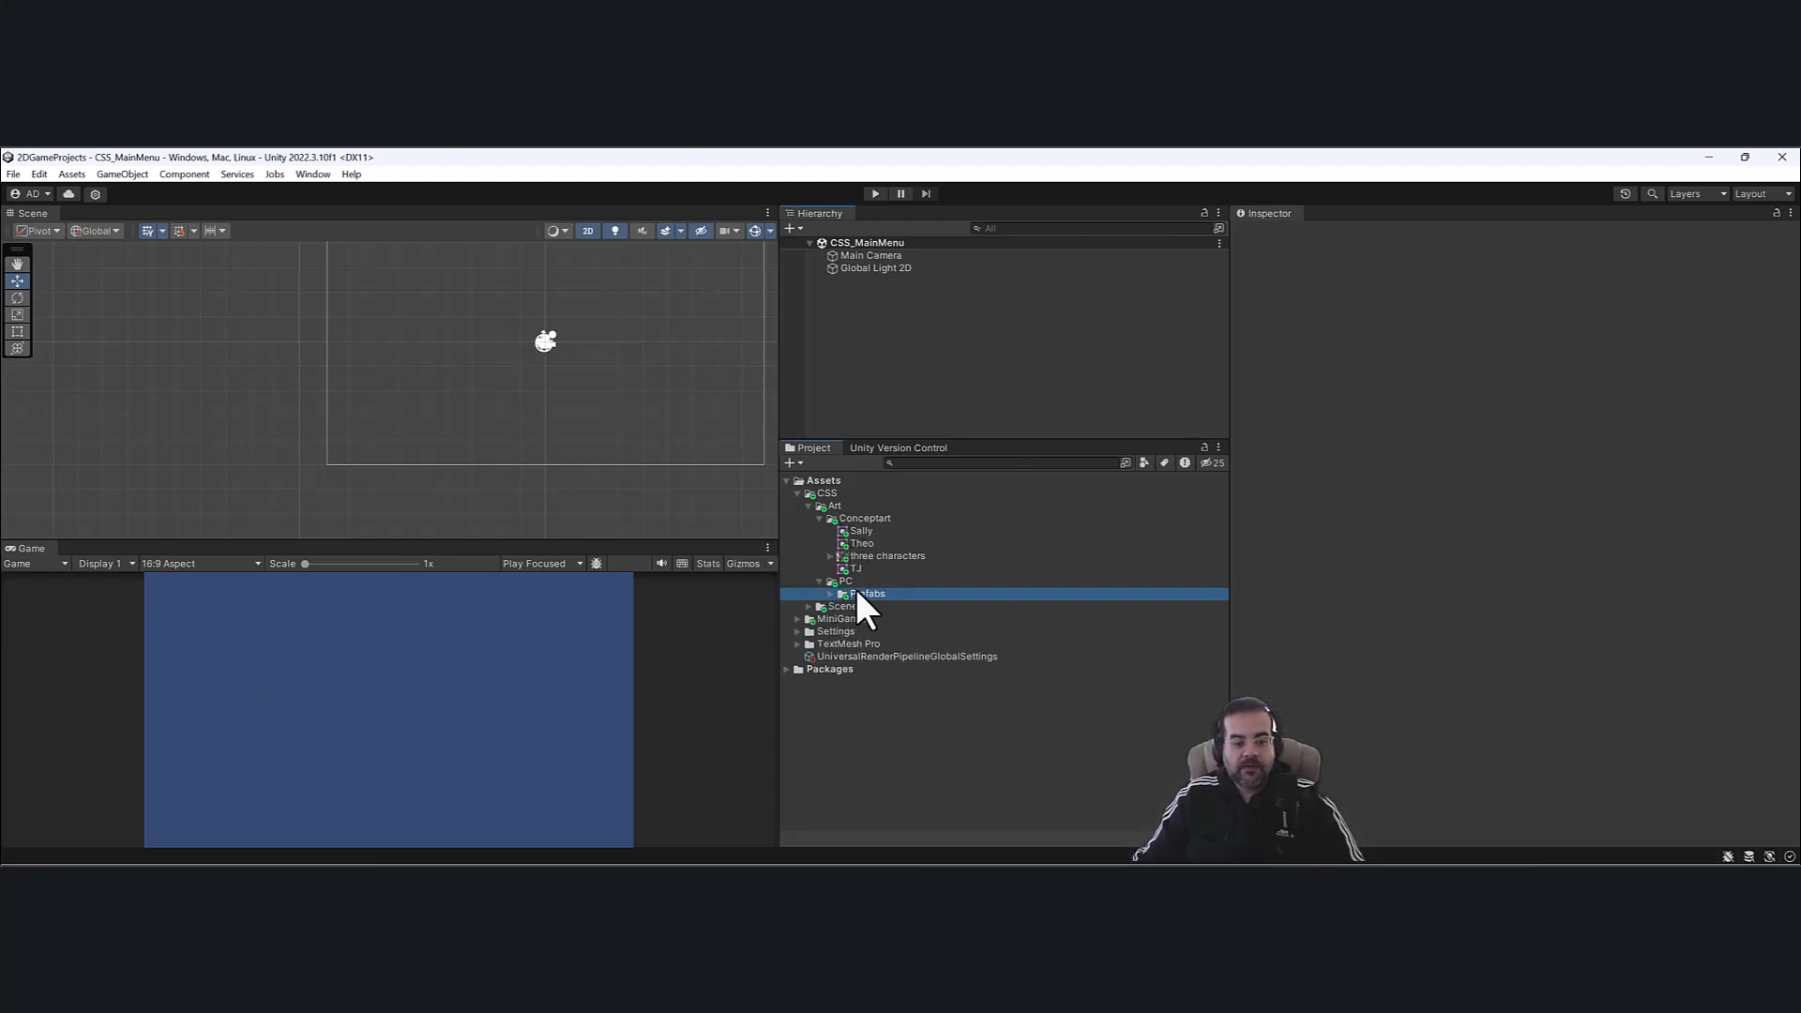
{"action": "left_click", "coordinate": [831, 594]}
{"action": "left_click", "coordinate": [885, 606]}
{"action": "left_click", "coordinate": [888, 619]}
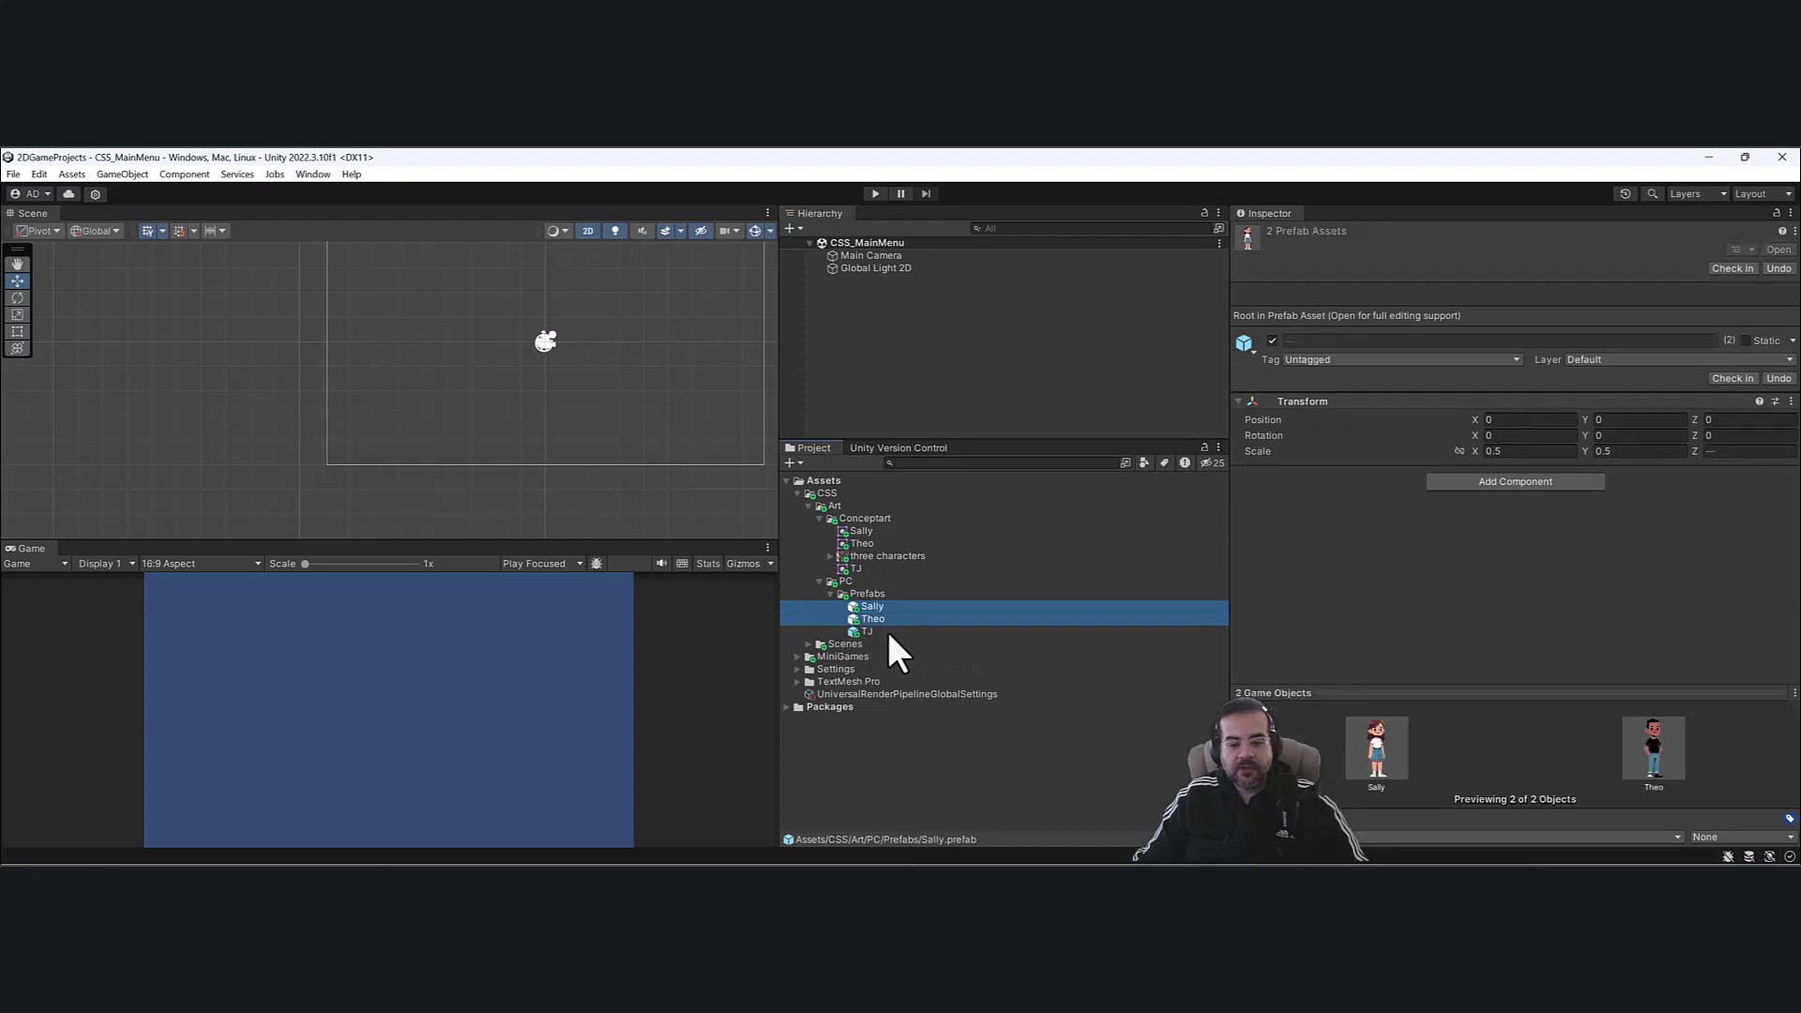
{"action": "left_click", "coordinate": [887, 631]}
{"action": "left_click", "coordinate": [891, 619]}
{"action": "left_click", "coordinate": [893, 606]}
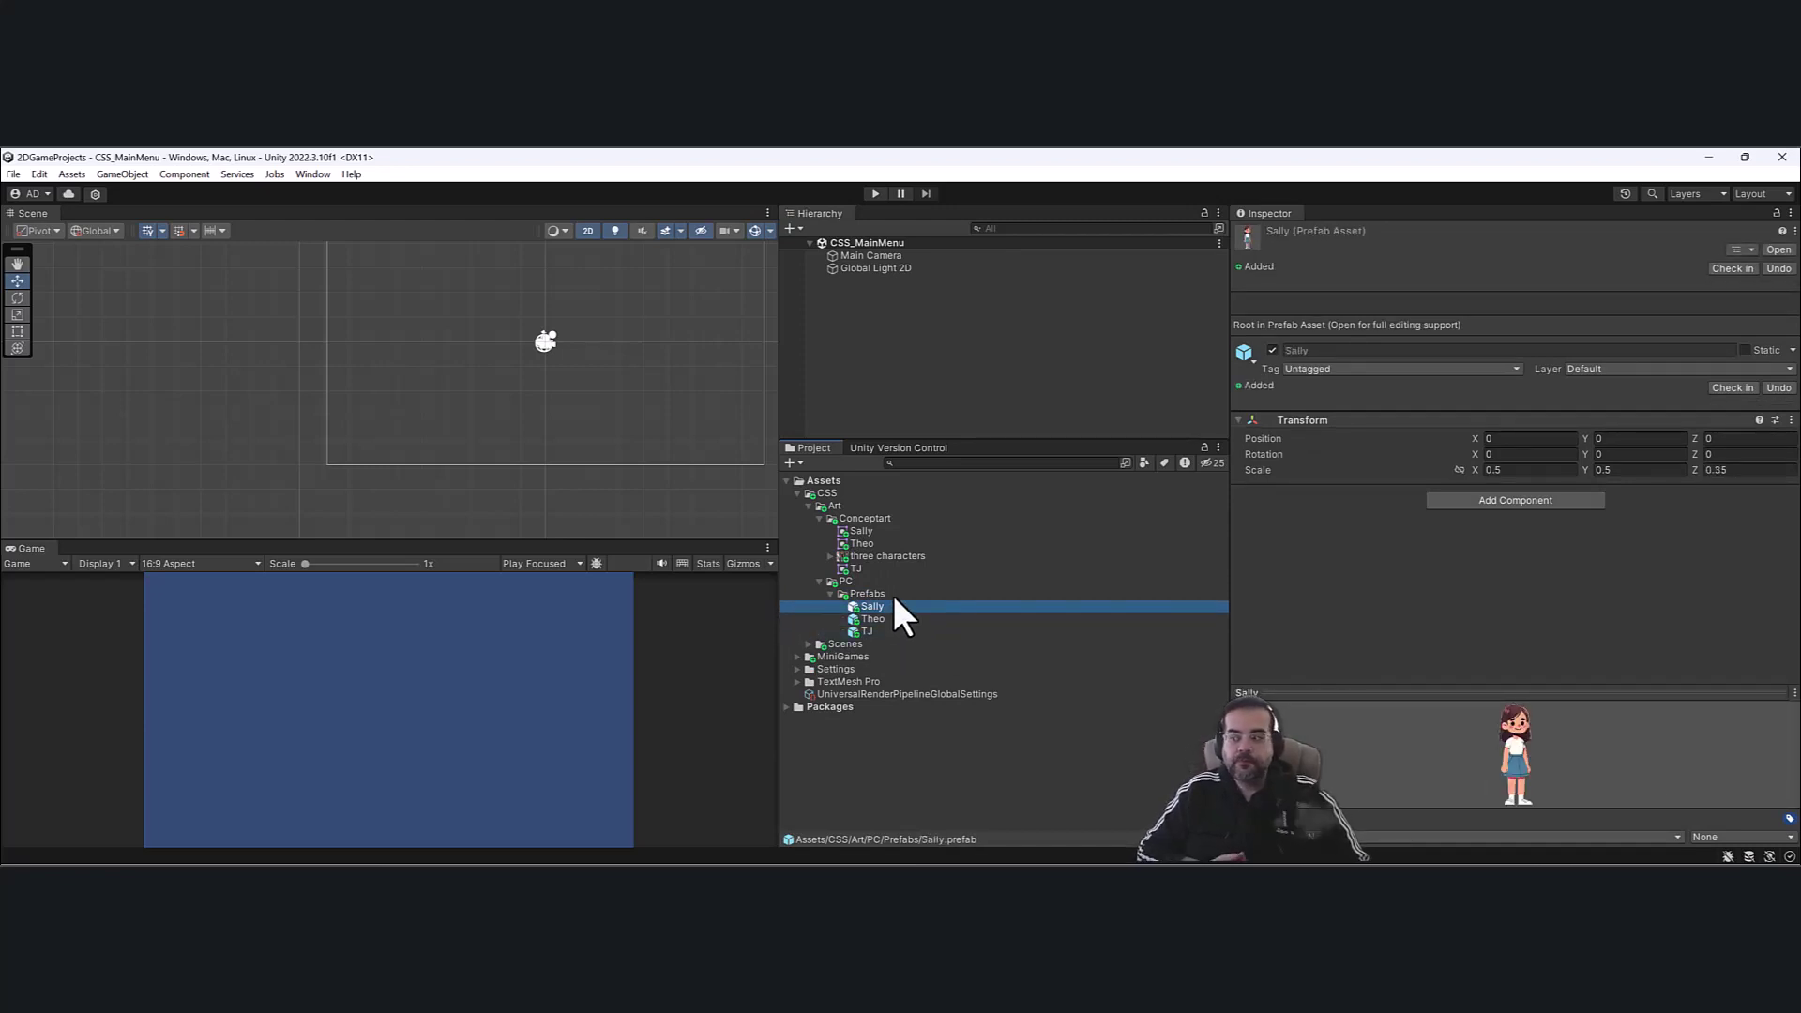